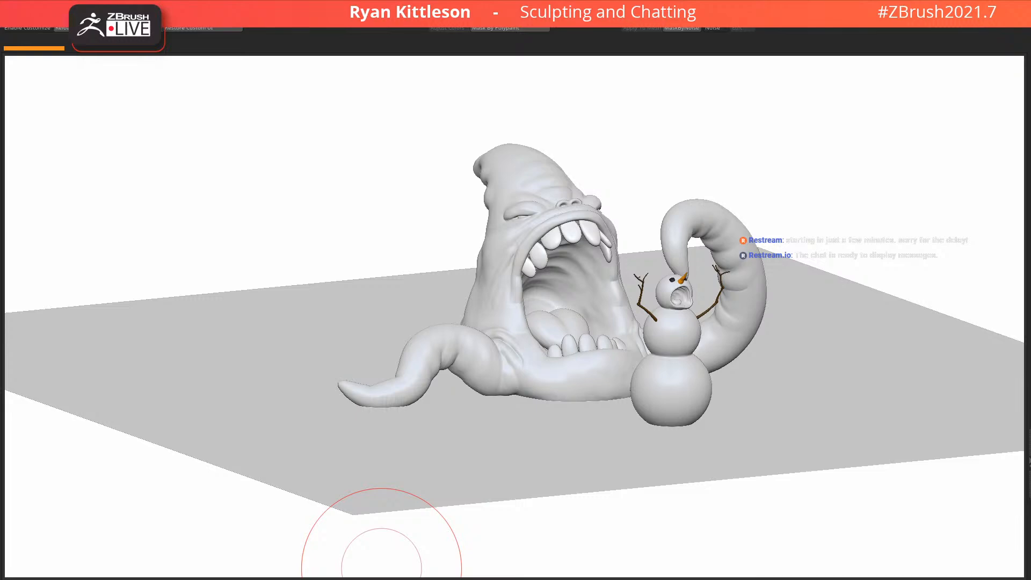
Examine the monster and snowman scene from several angles and compare it with the reference image snow monster.gif
mouse_move(524, 307)
right_down()
mouse_move(555, 311)
mouse_move(567, 294)
mouse_move(532, 279)
mouse_move(553, 309)
mouse_move(543, 340)
right_up()
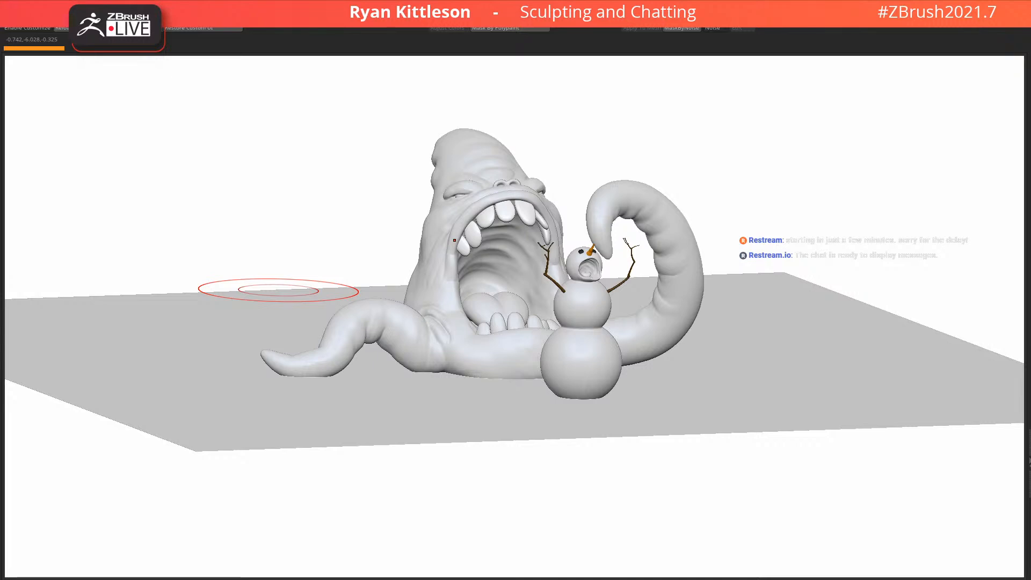
right_drag(490, 338, 460, 295)
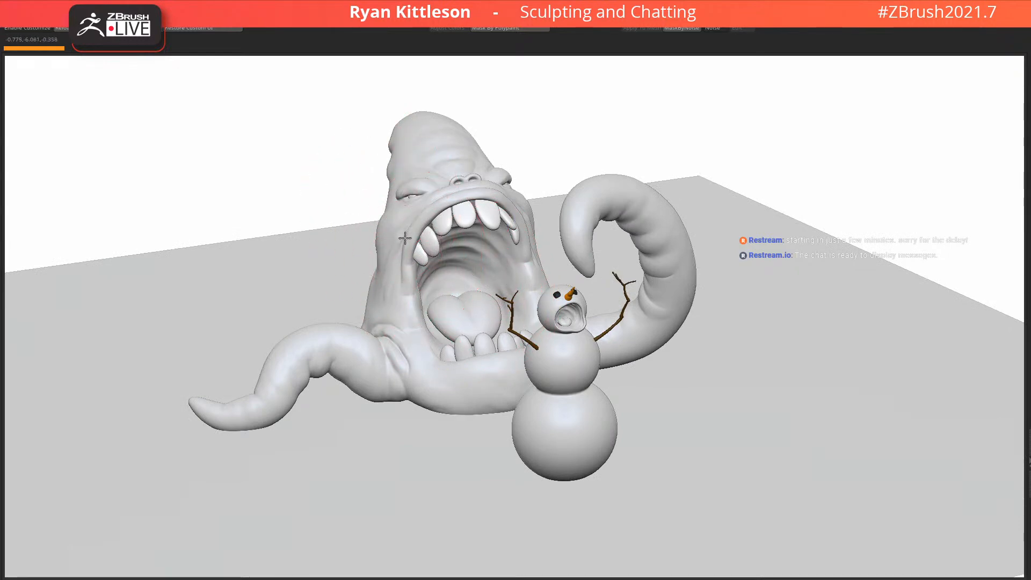
right_drag(345, 211, 392, 218)
mouse_move(518, 288)
right_down()
mouse_move(548, 299)
mouse_move(589, 283)
mouse_move(551, 275)
mouse_move(483, 288)
mouse_move(558, 268)
right_up()
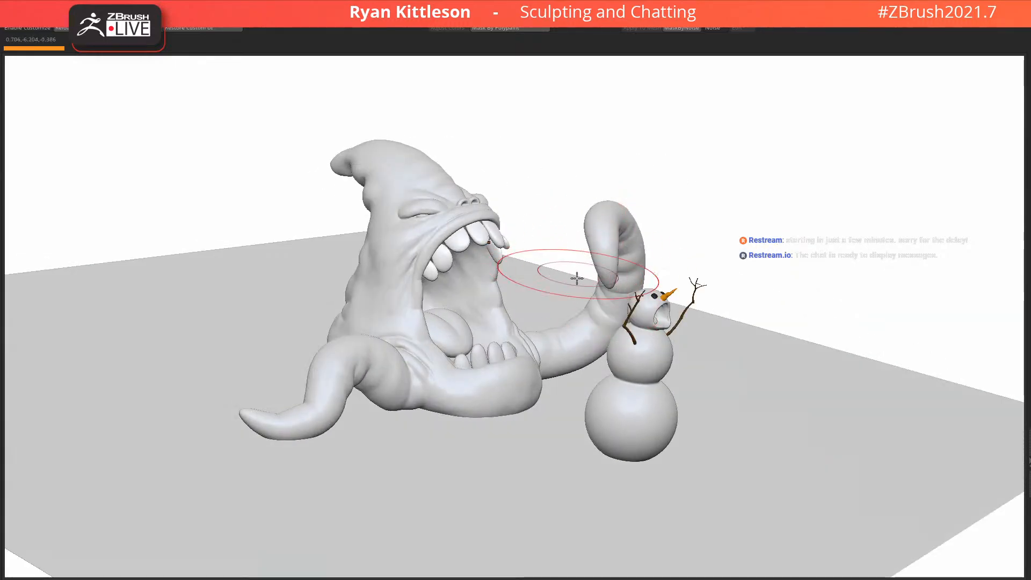
mouse_move(491, 276)
right_down()
mouse_move(525, 281)
mouse_move(534, 260)
mouse_move(539, 300)
right_up()
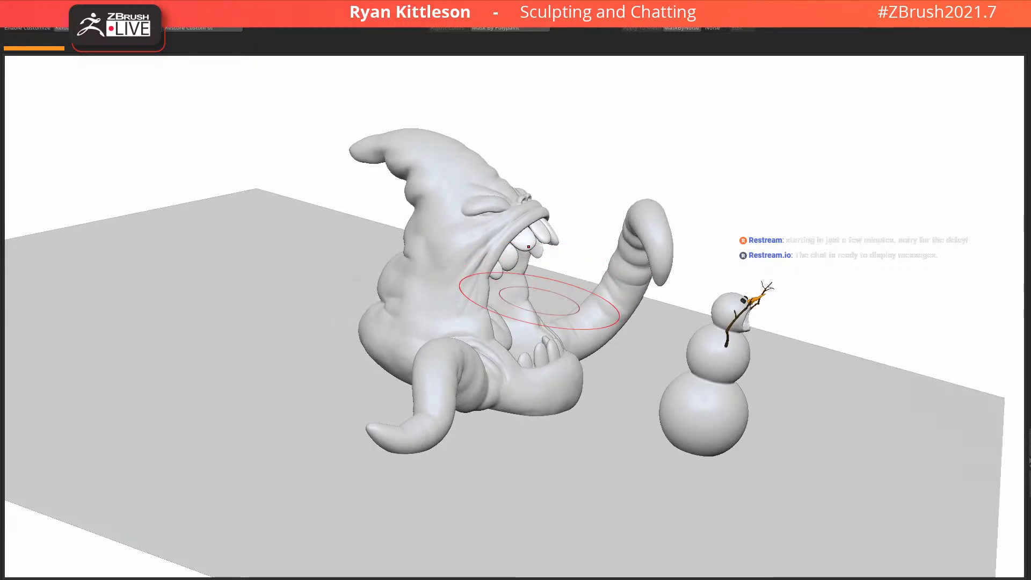
drag(430, 577, 386, 117)
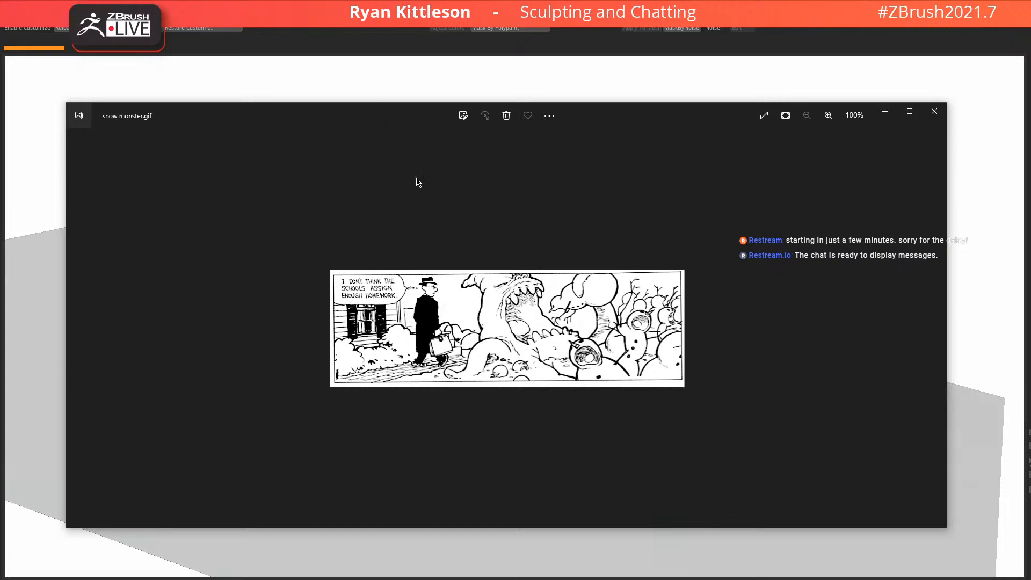
drag(402, 115, 301, 579)
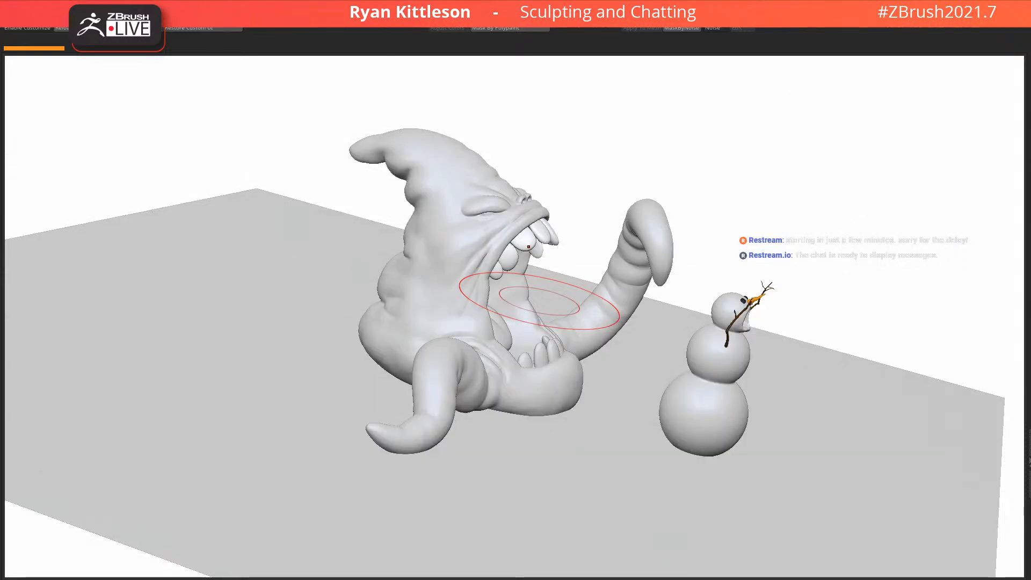
right_drag(635, 309, 592, 315)
right_drag(529, 267, 555, 241)
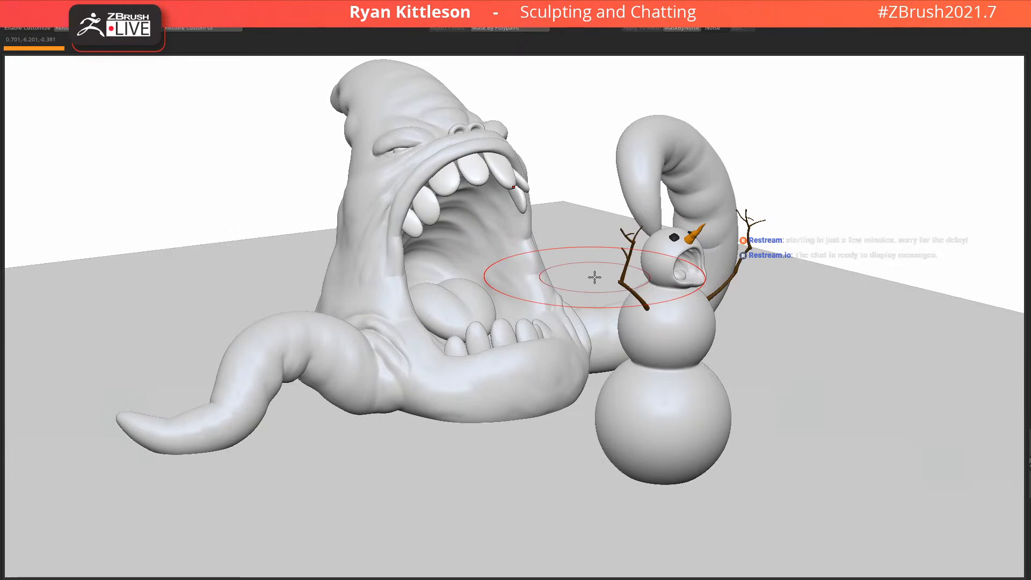
mouse_move(594, 299)
right_down()
mouse_move(770, 230)
mouse_move(575, 414)
mouse_move(595, 345)
mouse_move(559, 368)
right_up()
Isolate the monster's body and sculpt the crease along the inner edge of its lower lip near the mouth corner
alt+click(559, 373)
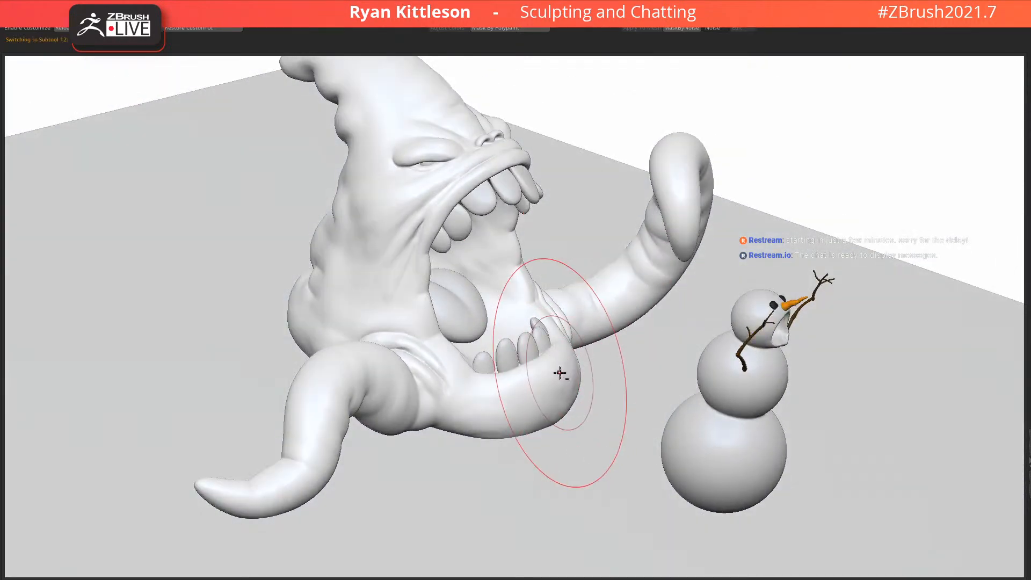
key(shift+t)
right_click(553, 356)
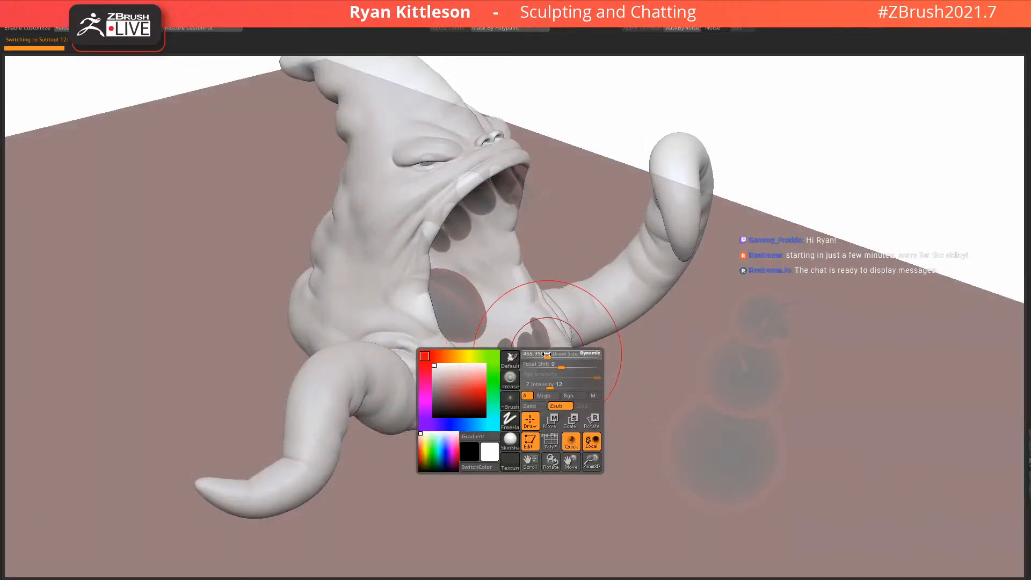
mouse_move(556, 324)
ctrl+right_down()
mouse_move(588, 367)
mouse_move(541, 350)
mouse_move(541, 384)
mouse_move(525, 224)
mouse_move(539, 248)
ctrl+right_up()
key(alt+shift+s)
mouse_move(538, 243)
mouse_down()
mouse_move(533, 228)
mouse_move(504, 215)
mouse_up()
mouse_move(499, 213)
right_down()
mouse_move(540, 223)
mouse_move(534, 260)
mouse_move(521, 211)
right_up()
mouse_move(543, 338)
right_down()
mouse_move(536, 350)
mouse_move(536, 306)
right_up()
drag(519, 367, 476, 391)
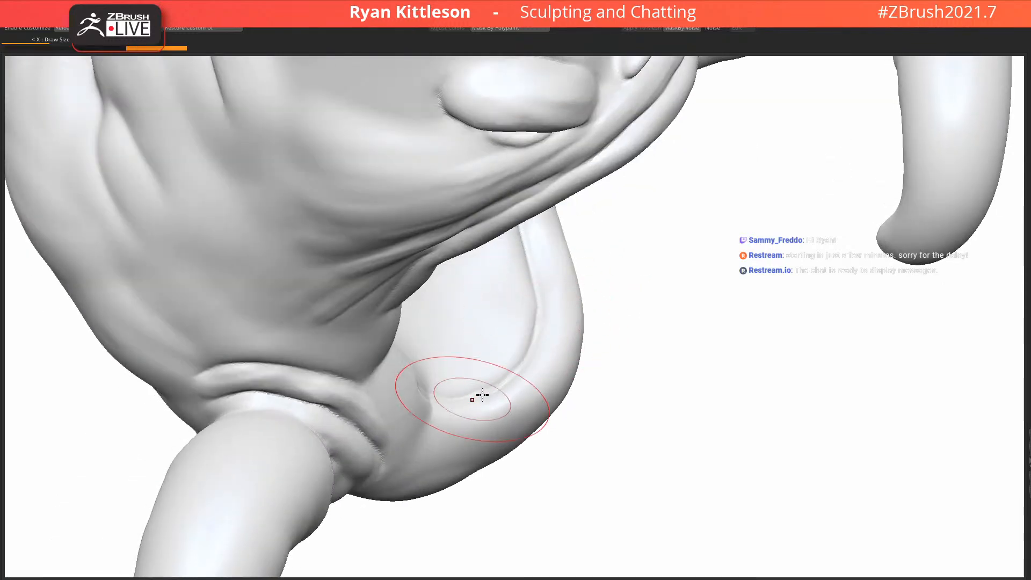
right_drag(472, 398, 476, 403)
drag(484, 391, 398, 398)
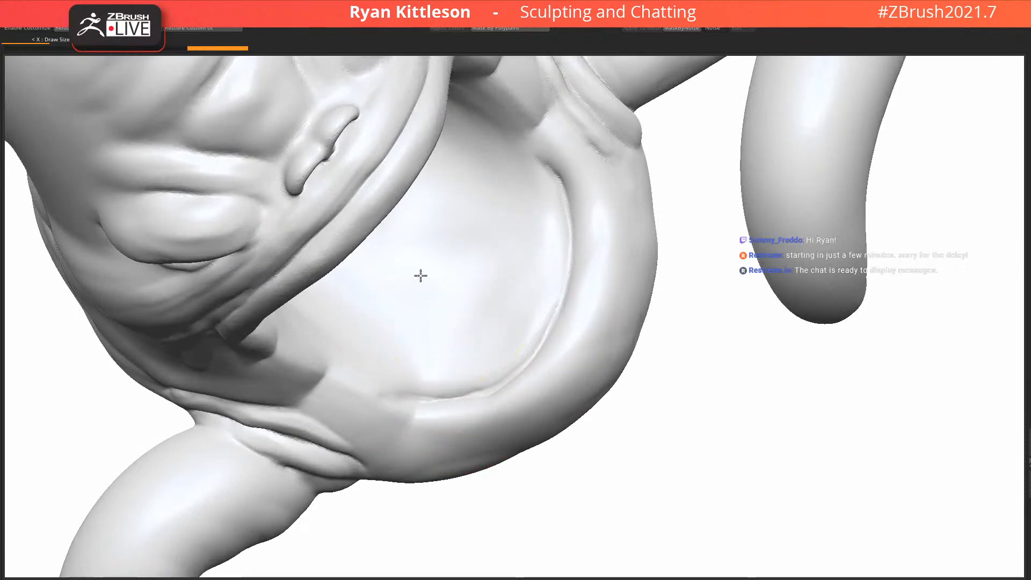
Isolate the snowman's stick arm beside the curled tentacle, mask all but its small upper twig, and place the gizmo at the twig's base
key(f)
right_drag(518, 316, 510, 199)
right_drag(471, 360, 674, 227)
key(f)
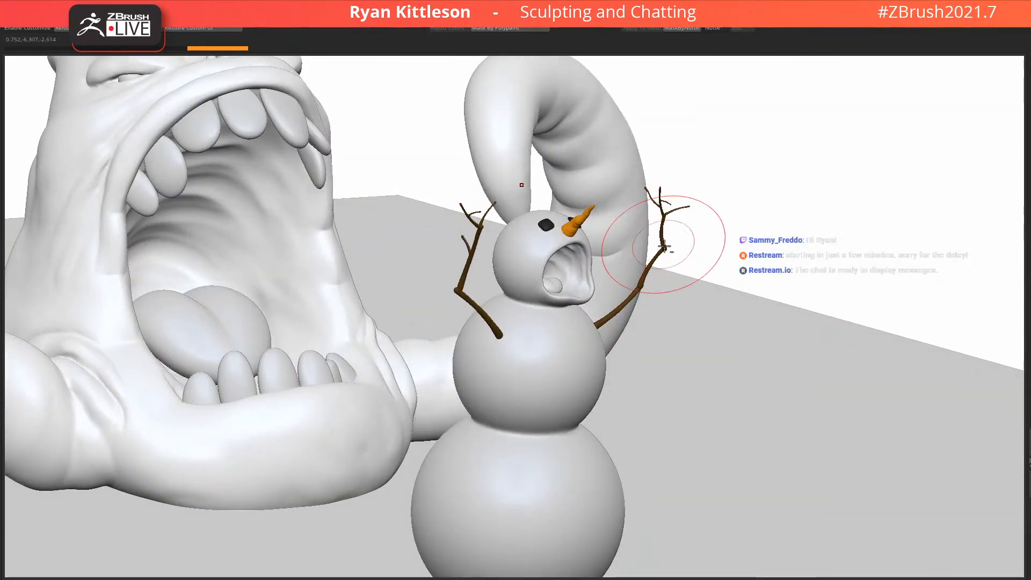
key(alt+s)
ctrl+right_drag(680, 223, 749, 234)
right_drag(749, 234, 656, 138)
key(w)
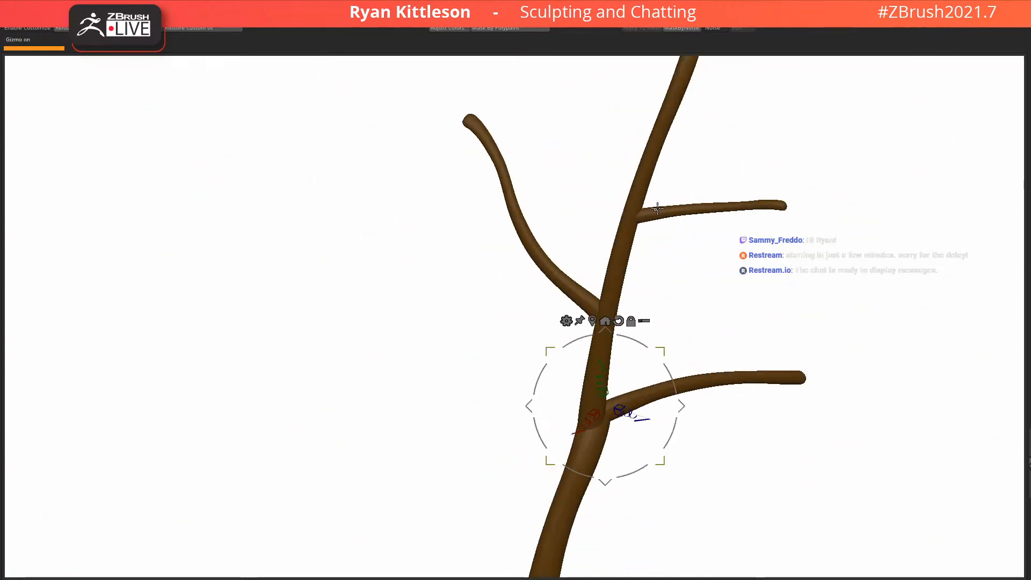
ctrl+click(657, 211)
right_drag(714, 217, 686, 212)
alt+click(674, 214)
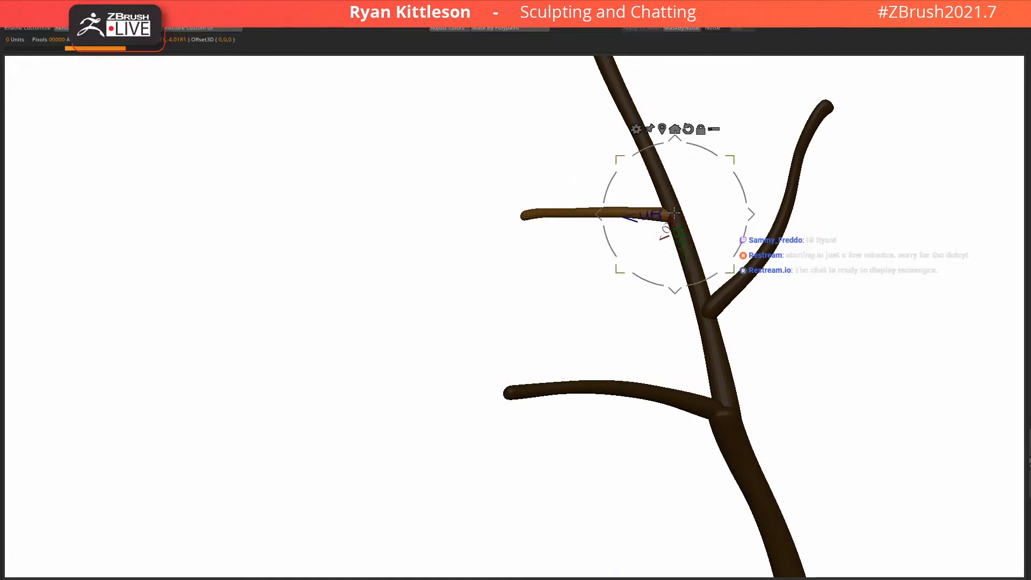
Rotate and reposition the unmasked twig on the snowman's stick arm, and clear the mask
drag(669, 241, 847, 247)
right_drag(846, 247, 816, 245)
drag(744, 191, 658, 140)
alt+right_drag(814, 202, 791, 371)
drag(727, 383, 696, 314)
right_drag(746, 280, 787, 245)
drag(697, 318, 692, 316)
ctrl+right_drag(660, 225, 626, 117)
ctrl+drag(743, 209, 775, 244)
click(773, 248)
right_drag(709, 344, 639, 303)
key(q)
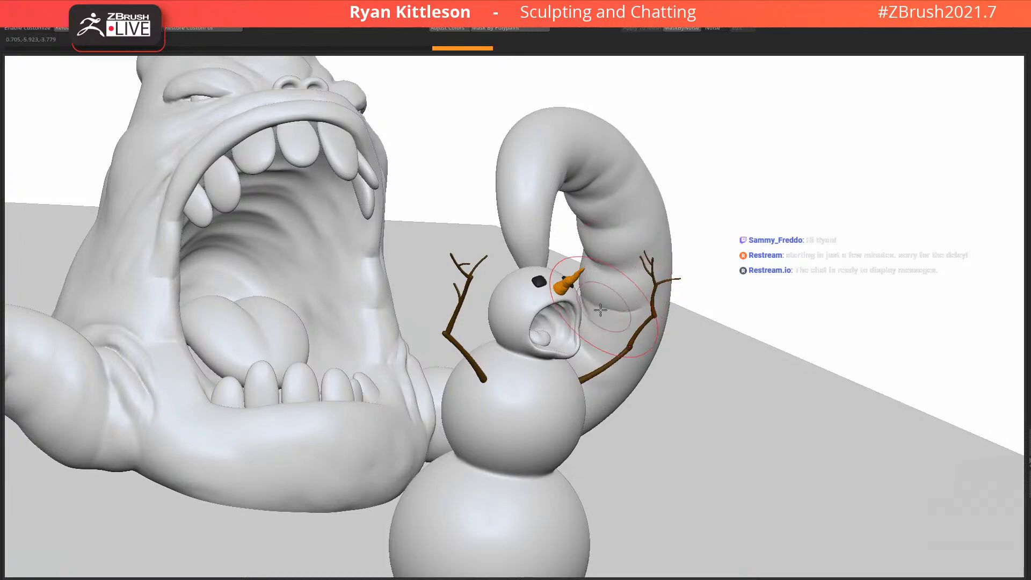
Step through the subtools and isolate the snowman's body to identify which parts belong to the snowman
right_drag(556, 333, 460, 272)
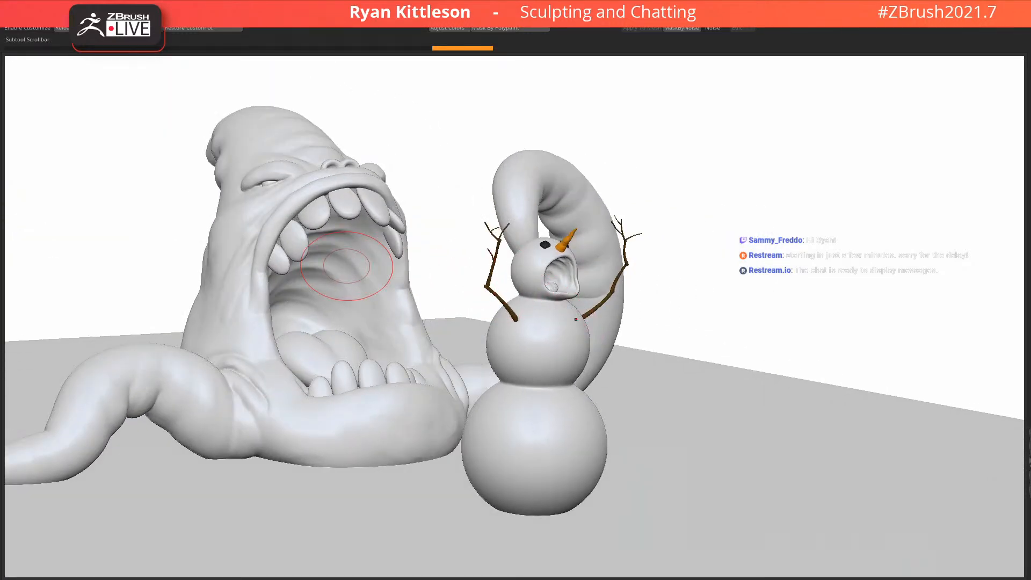
key(Down)
key(Down)
key(Down)
key(Down)
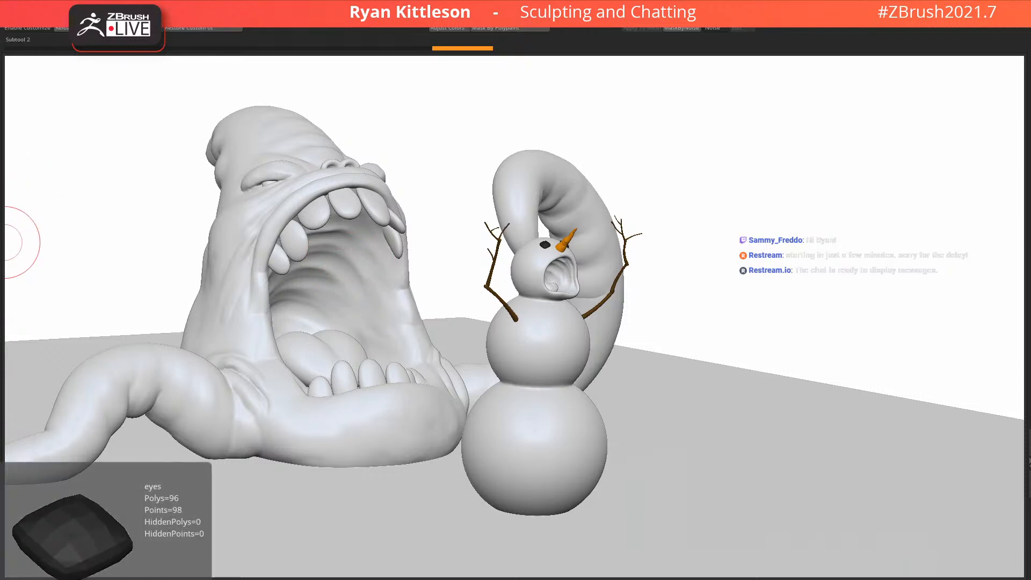
click(5, 242)
key(alt+s)
key(shift+f)
ctrl+right_drag(545, 304, 567, 305)
key(shift+f)
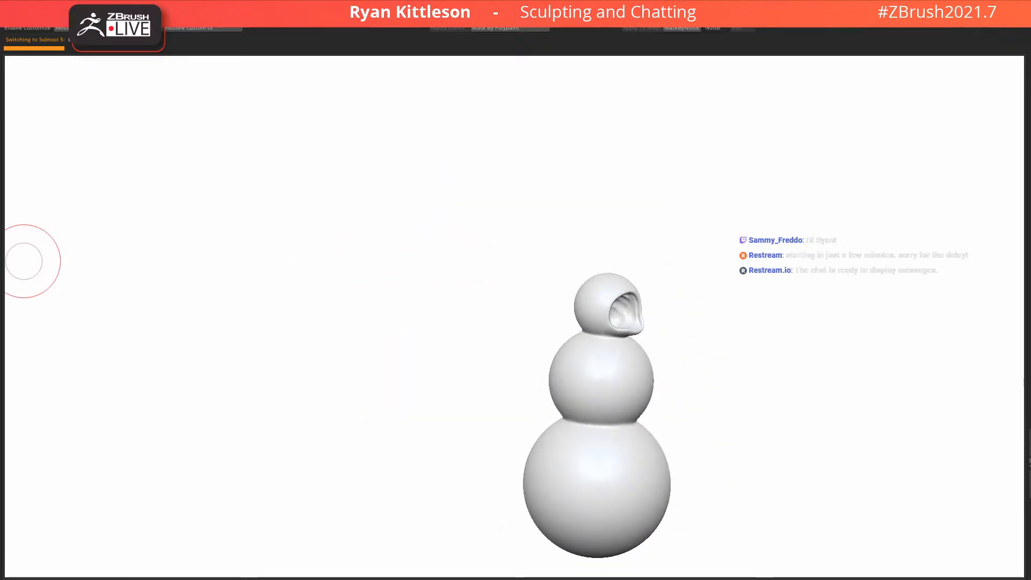
Rename the snowman's two arm subtools as stick1 and stick2
key(Down)
key(alt+s)
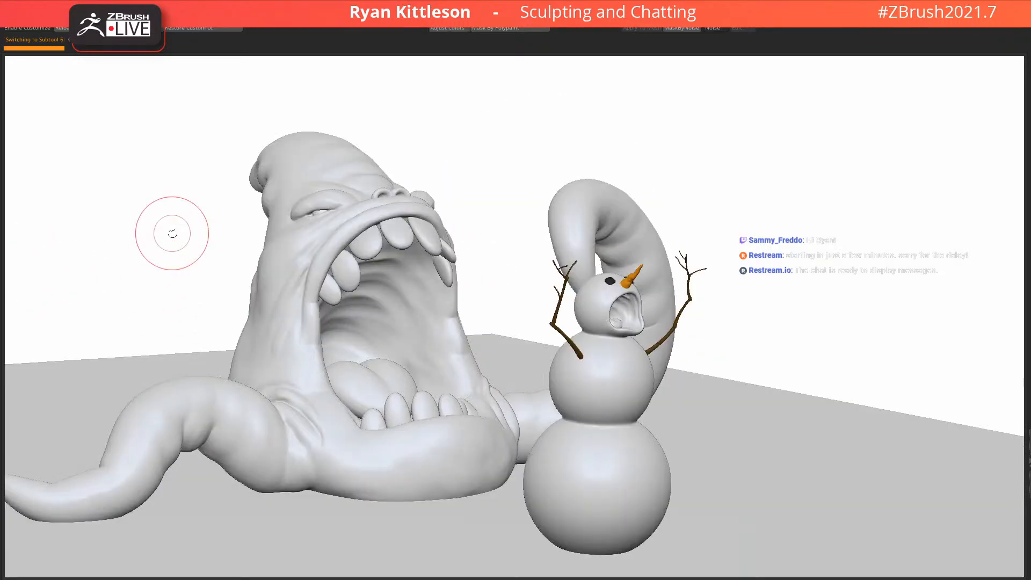
key(F2)
text(stick1)
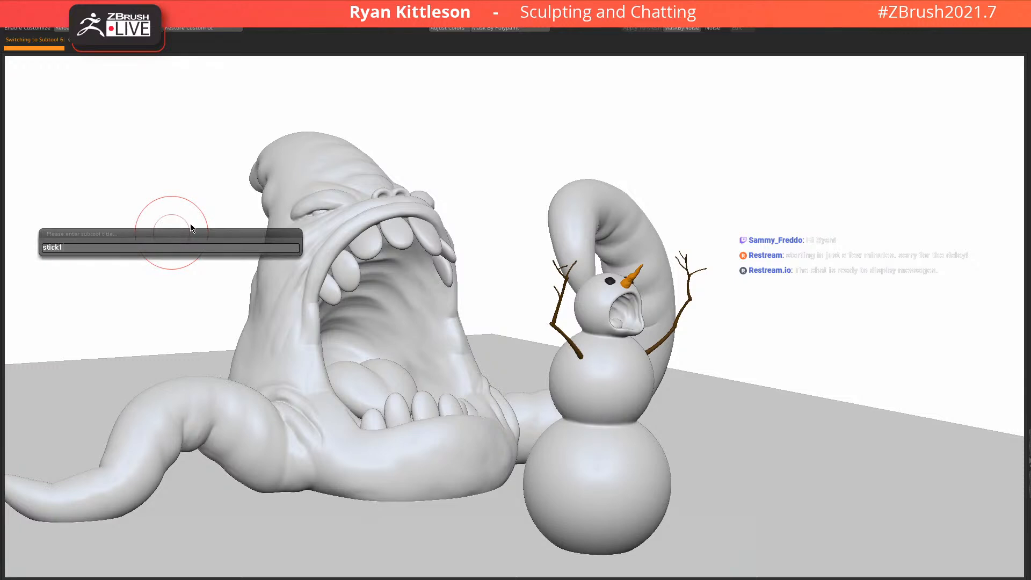
key(Return)
key(Down)
key(F2)
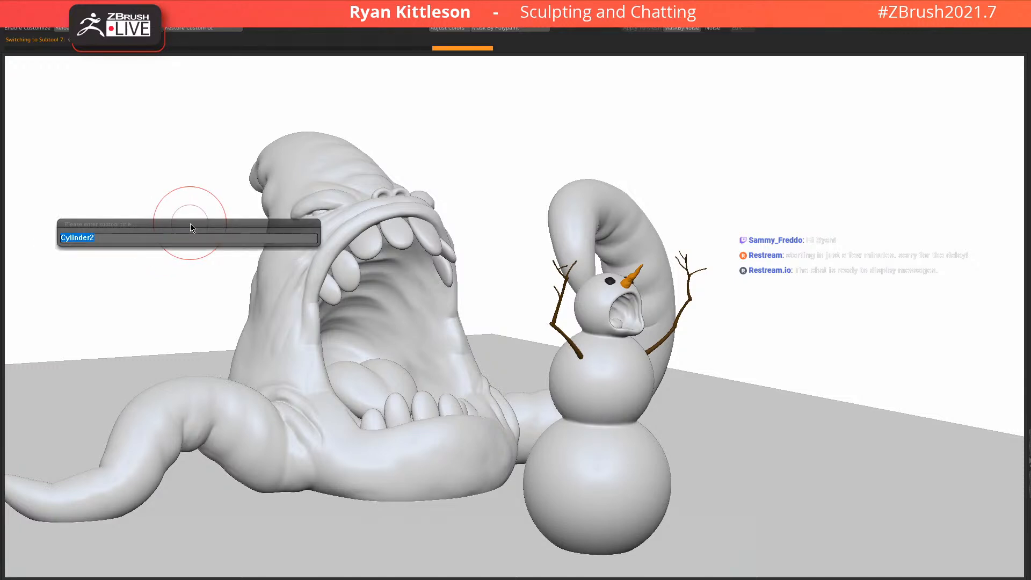
text(stick2)
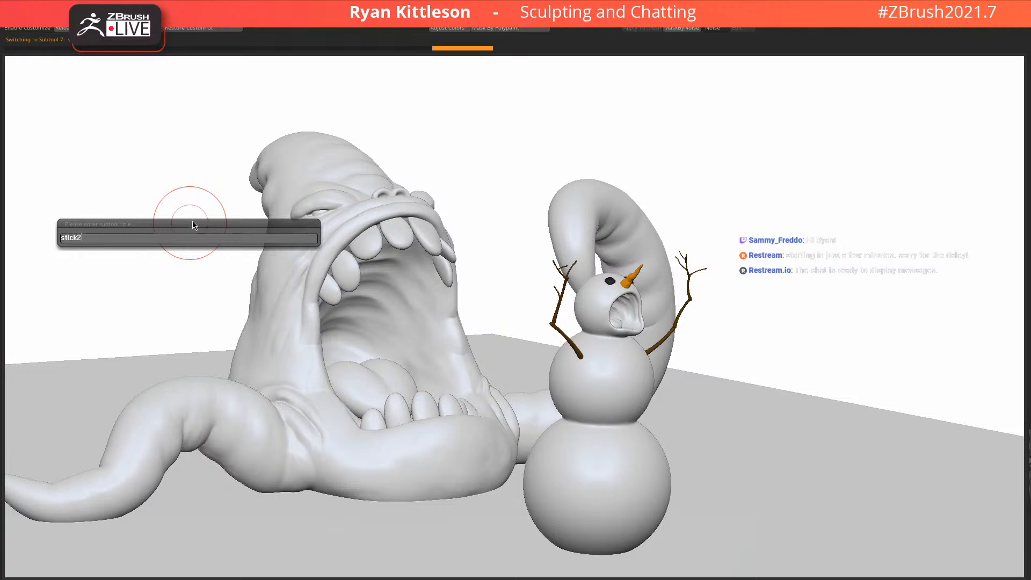
key(Return)
Duplicate the snowman's folder together with all the subtools in it
ctrl+right_drag(608, 313, 483, 250)
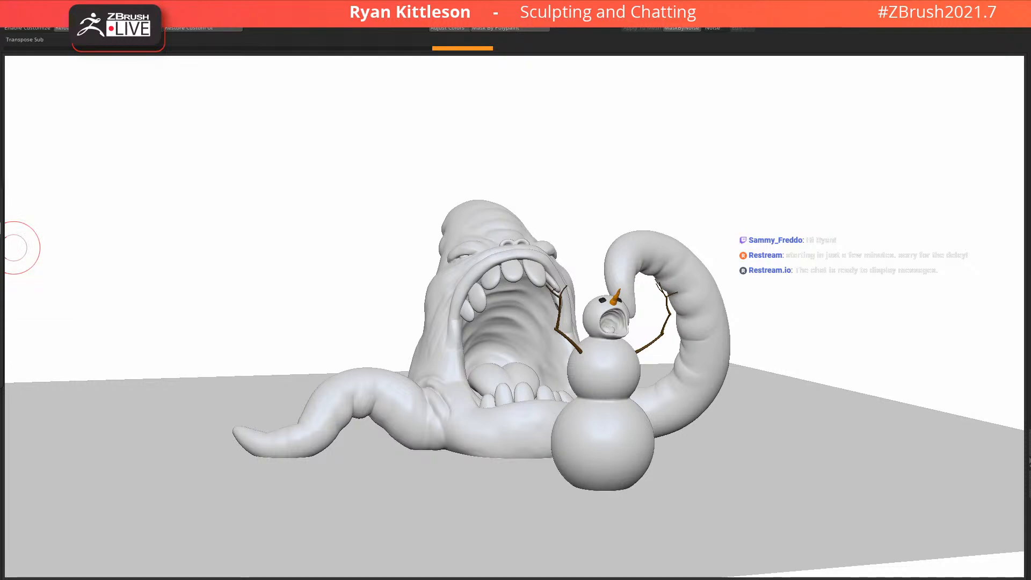
click(2, 247)
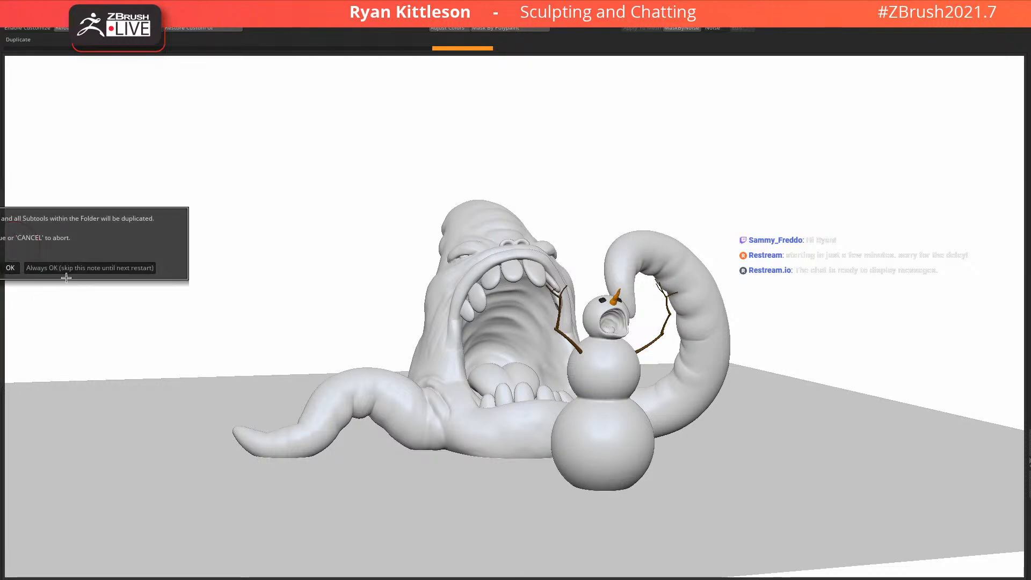
click(7, 268)
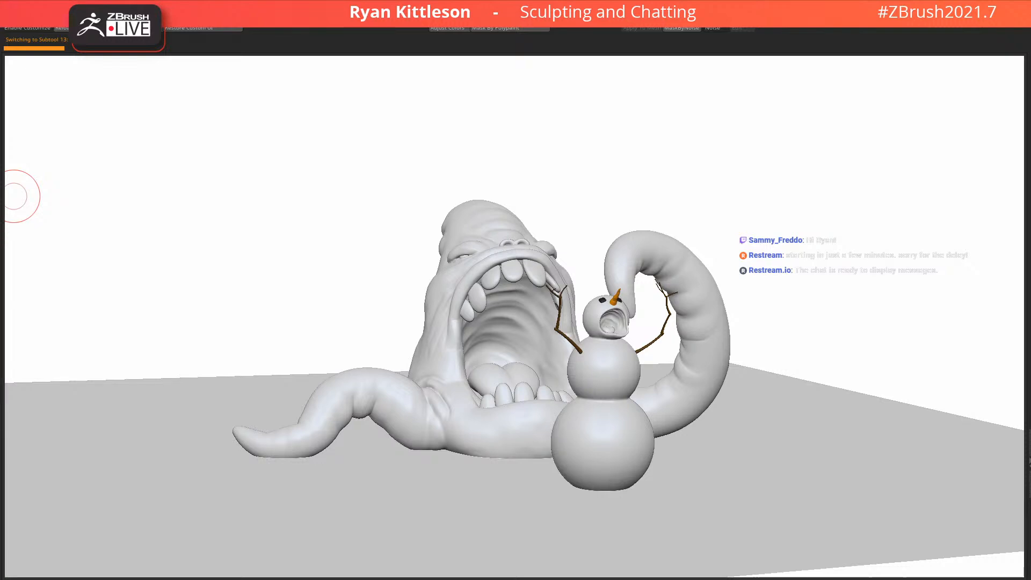
Try to move the whole snowman aside with the gizmo
key(w)
right_drag(693, 307, 611, 407)
alt+click(612, 408)
key(q)
key(w)
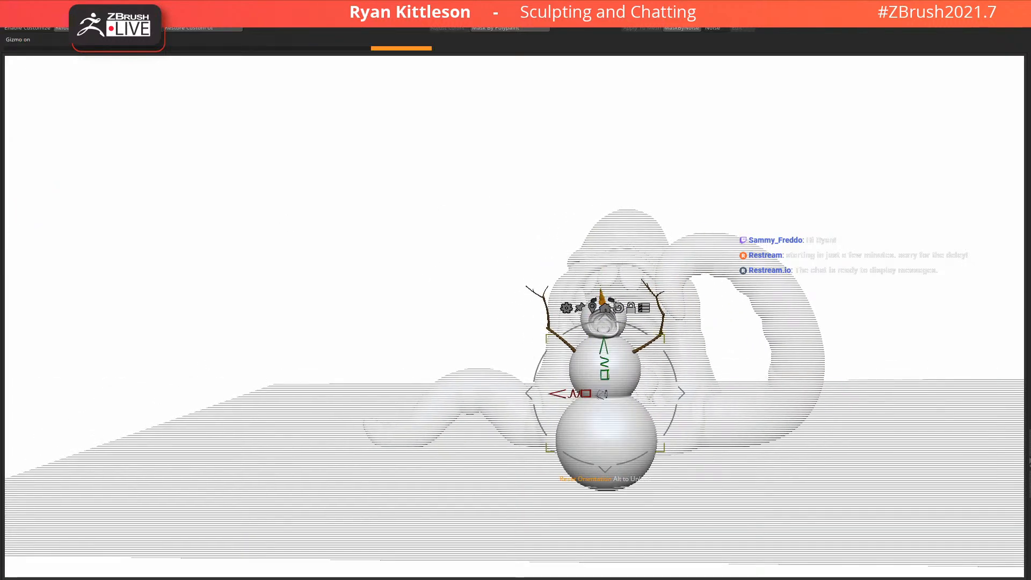
drag(677, 392, 786, 342)
key(ctrl+z)
key(q)
Select the snowman's eyes and inspect them in isolation before showing the whole scene again
ctrl+right_drag(606, 288, 624, 308)
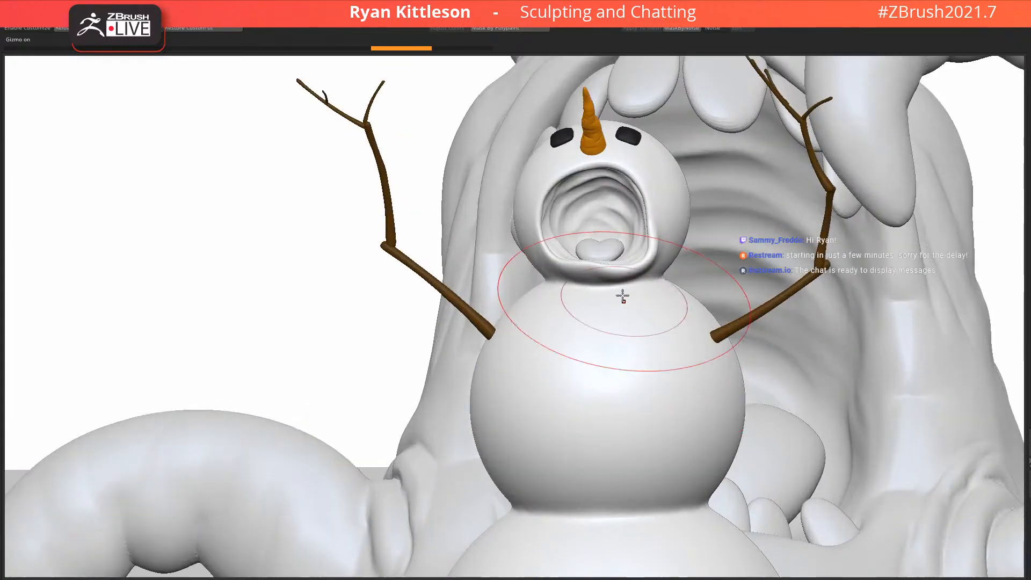
alt+right_drag(636, 139, 640, 159)
alt+click(641, 159)
key(alt+s)
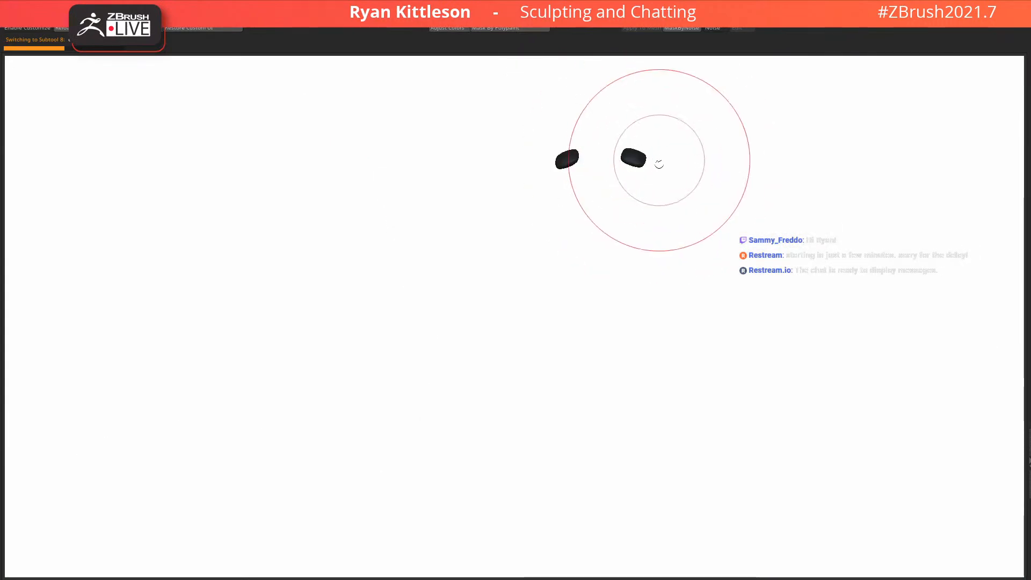
key(ctrl+shift+z)
key(alt+s)
Move one of the two overlapping snowmen as a whole away from the other, toward the monster's curled tentacle
alt+right_drag(708, 204, 645, 240)
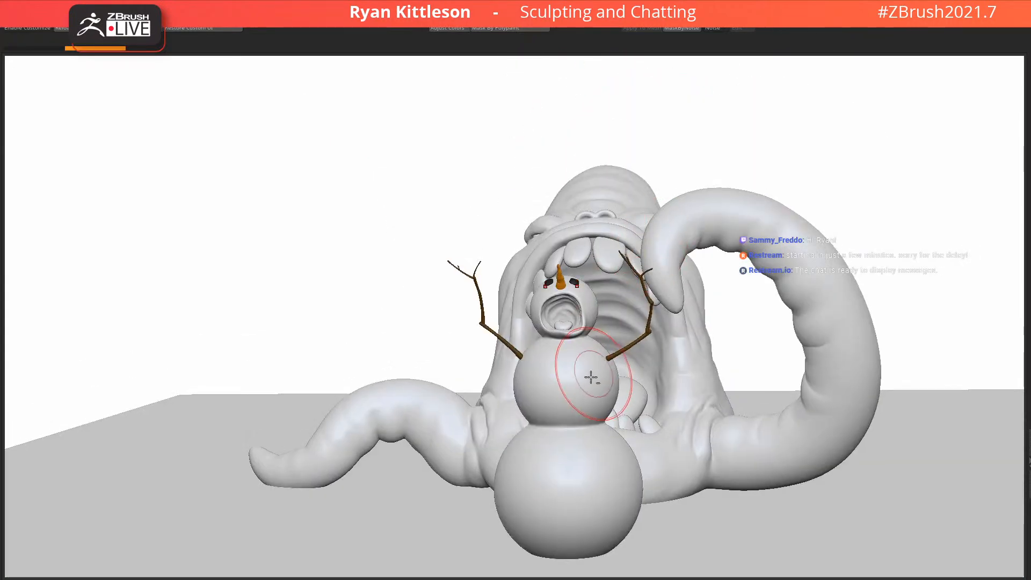
alt+right_drag(594, 370, 602, 322)
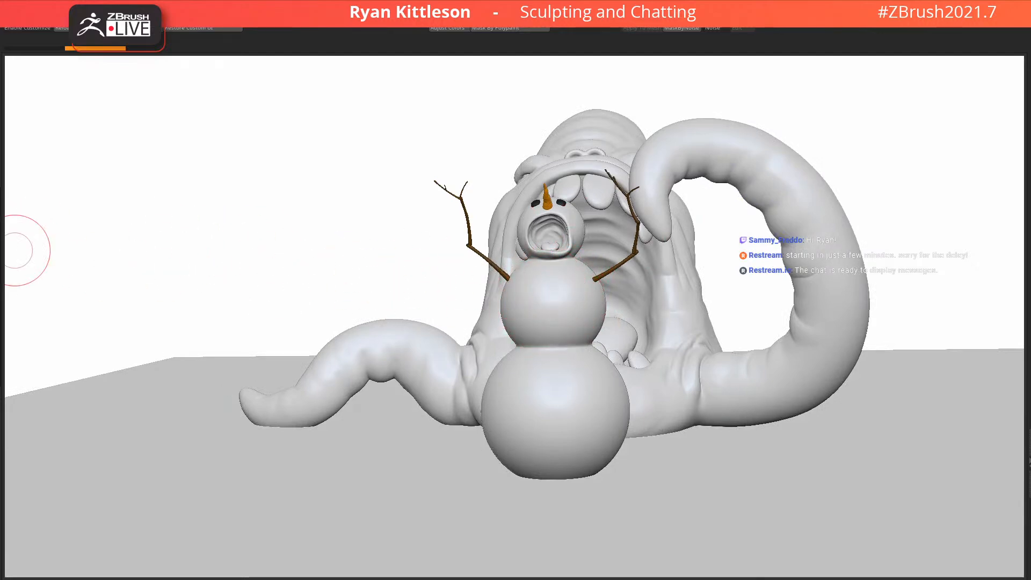
key(w)
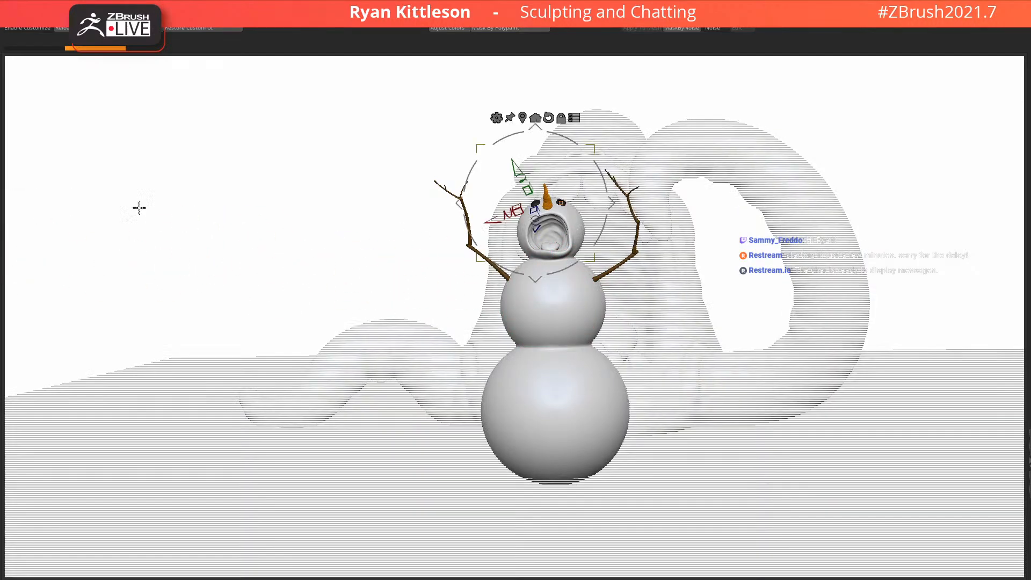
click(570, 323)
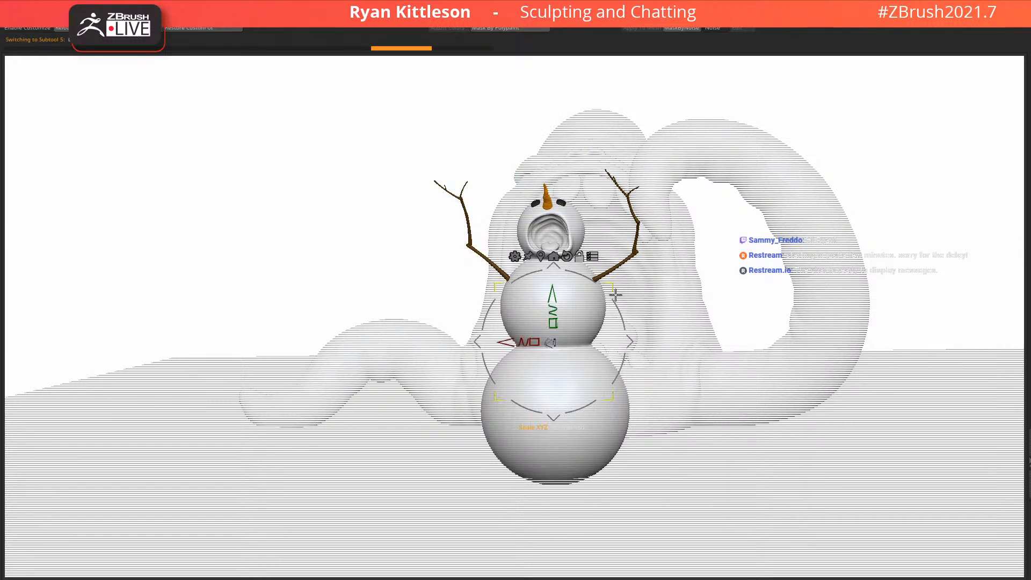
drag(635, 339, 813, 266)
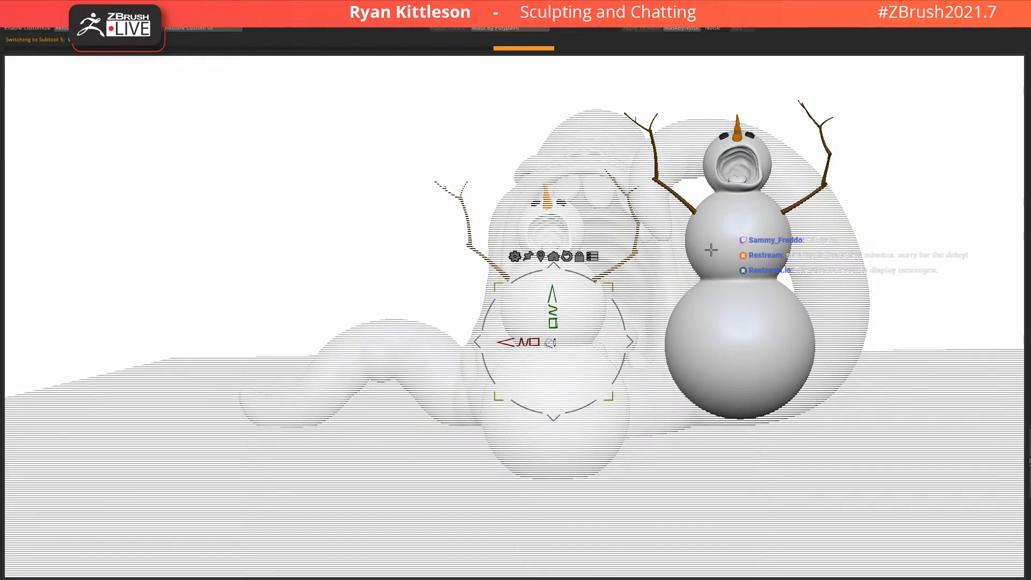
Rotate the moved snowman about its vertical axis so that it faces the monster
click(742, 247)
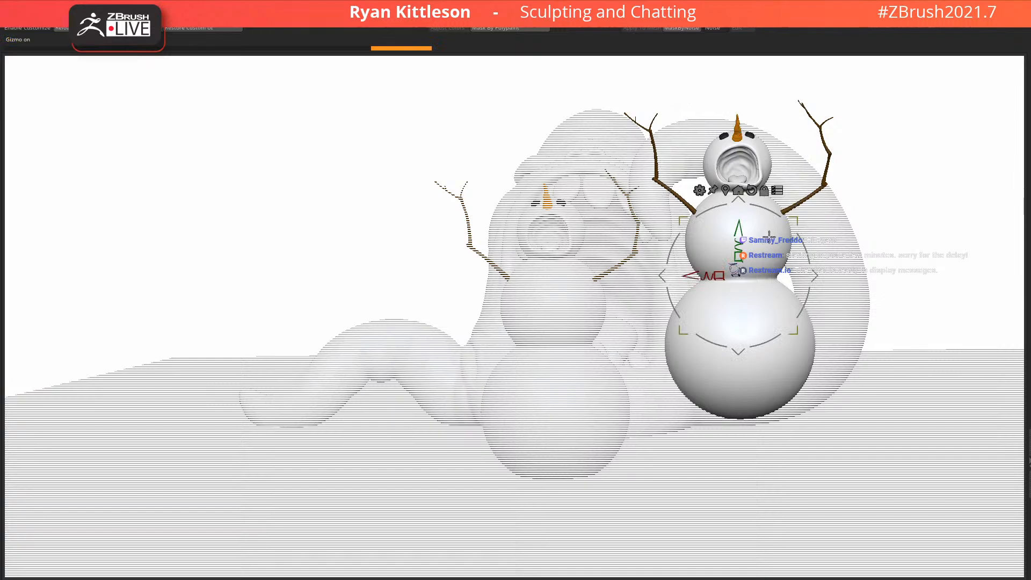
right_drag(766, 259, 828, 255)
right_drag(752, 244, 782, 245)
drag(701, 246, 861, 248)
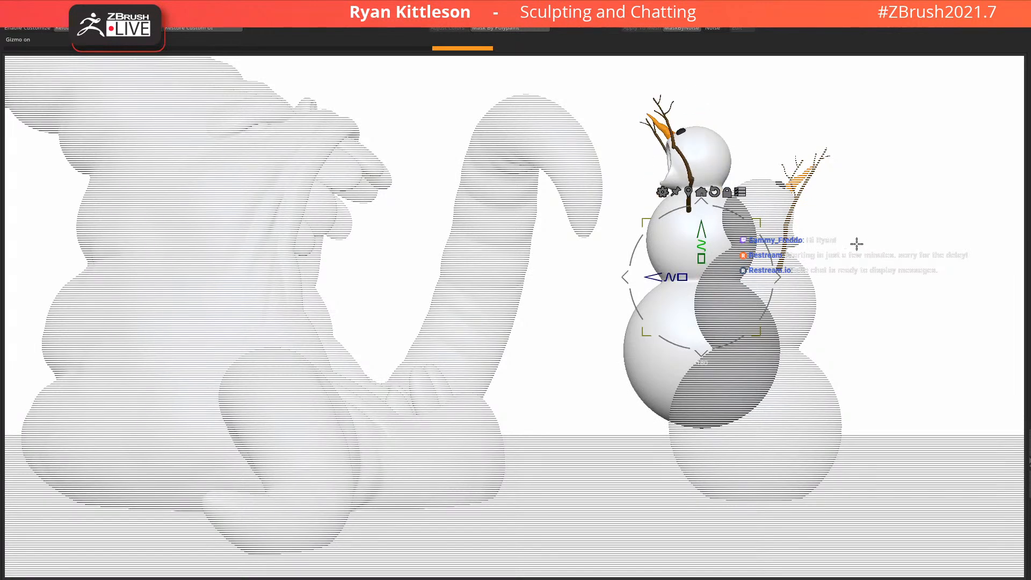
Tilt the duplicated snowman head first toward the monster's open mouth and position its waist in the curl of the raised tentacle
drag(772, 250, 661, 235)
drag(778, 276, 626, 175)
drag(719, 175, 716, 270)
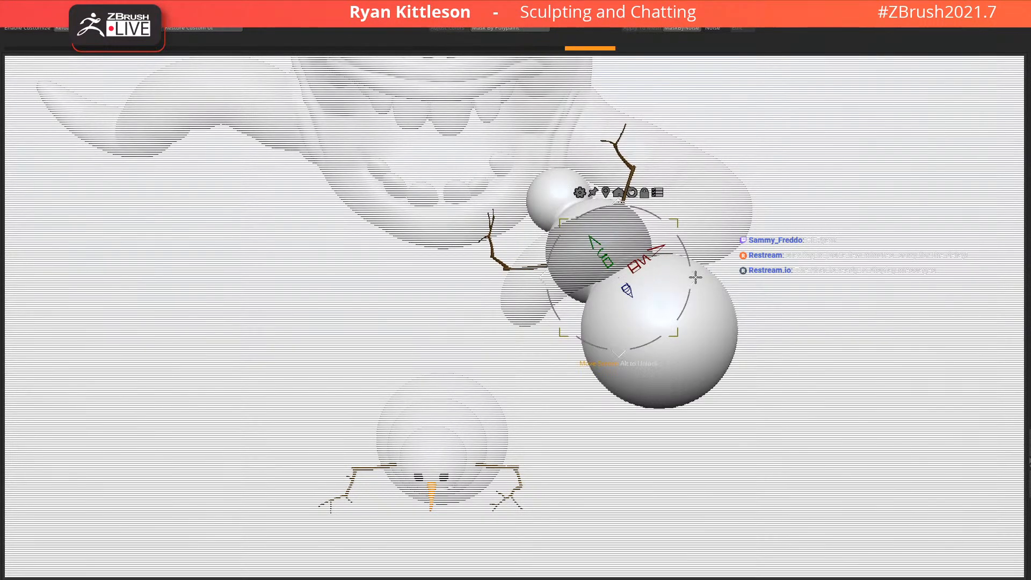
drag(668, 274, 652, 276)
drag(678, 274, 734, 225)
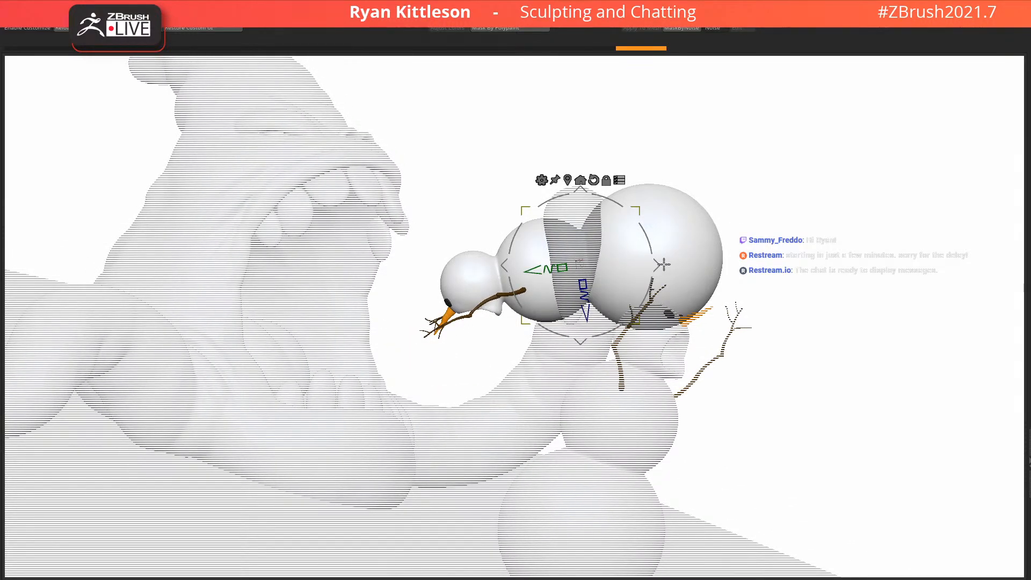
drag(655, 261, 758, 246)
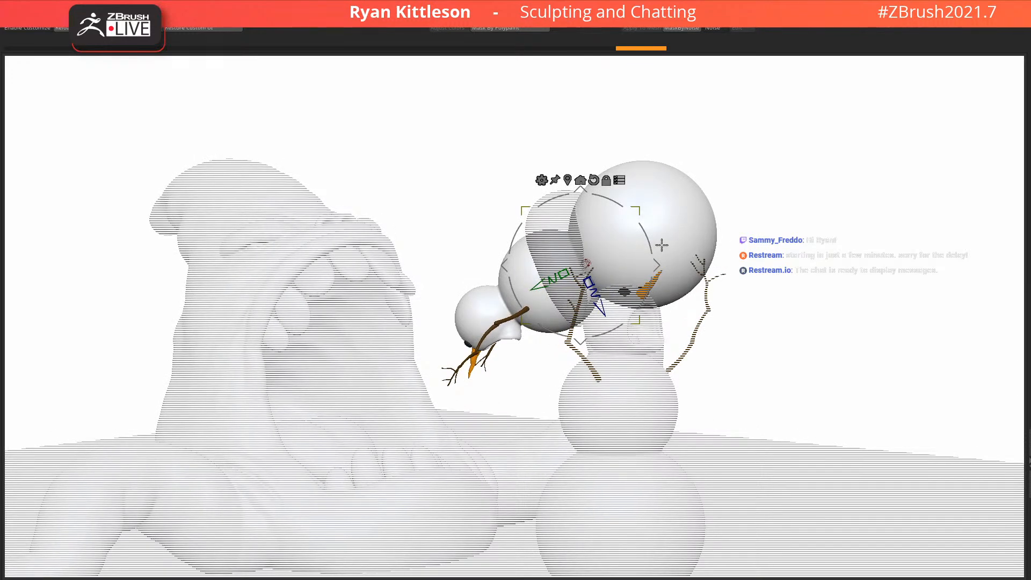
drag(658, 261, 649, 265)
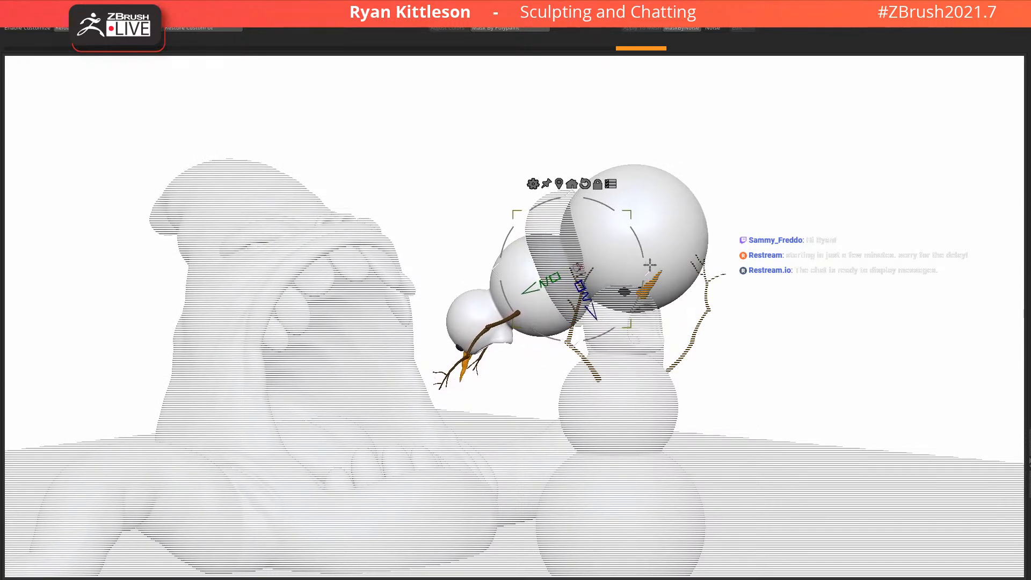
Shift the whole tilted snowman slightly away from the monster's mouth within the tentacle's curl
click(614, 185)
mouse_move(680, 213)
right_down()
mouse_move(690, 211)
mouse_move(678, 225)
mouse_move(706, 263)
mouse_move(676, 224)
right_up()
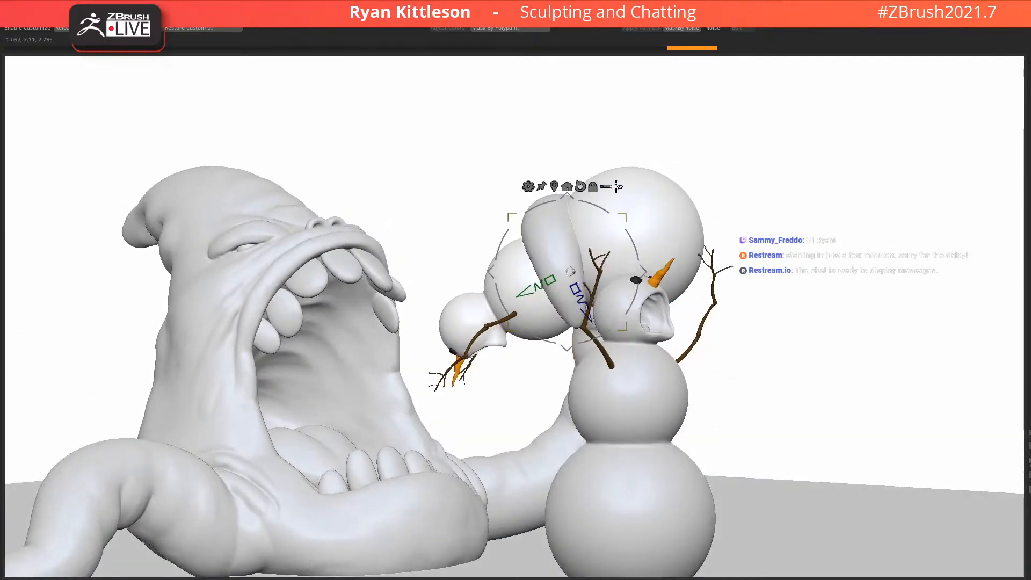
click(608, 187)
drag(643, 267, 660, 274)
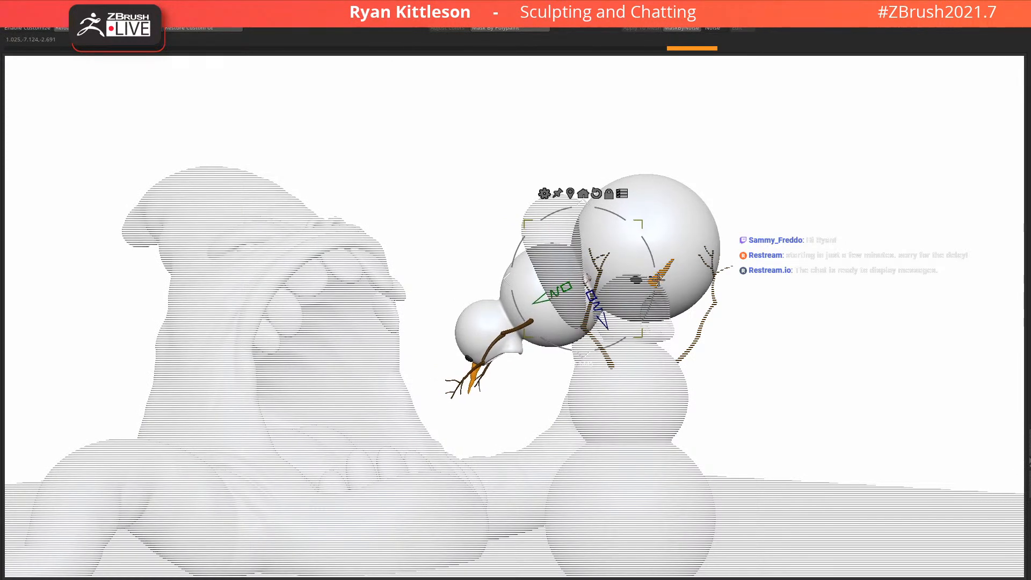
click(624, 193)
Isolate the monster's body and mask everything except the tip of the raised tentacle
right_drag(716, 190, 567, 234)
ctrl+shift+click(569, 234)
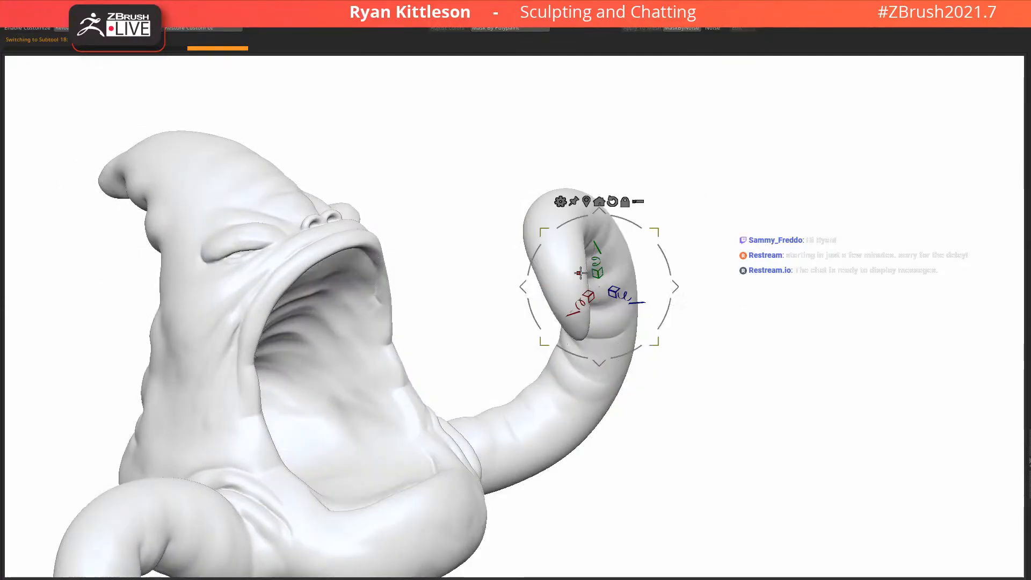
right_drag(567, 277, 593, 243)
key(w)
ctrl+drag(593, 244, 589, 272)
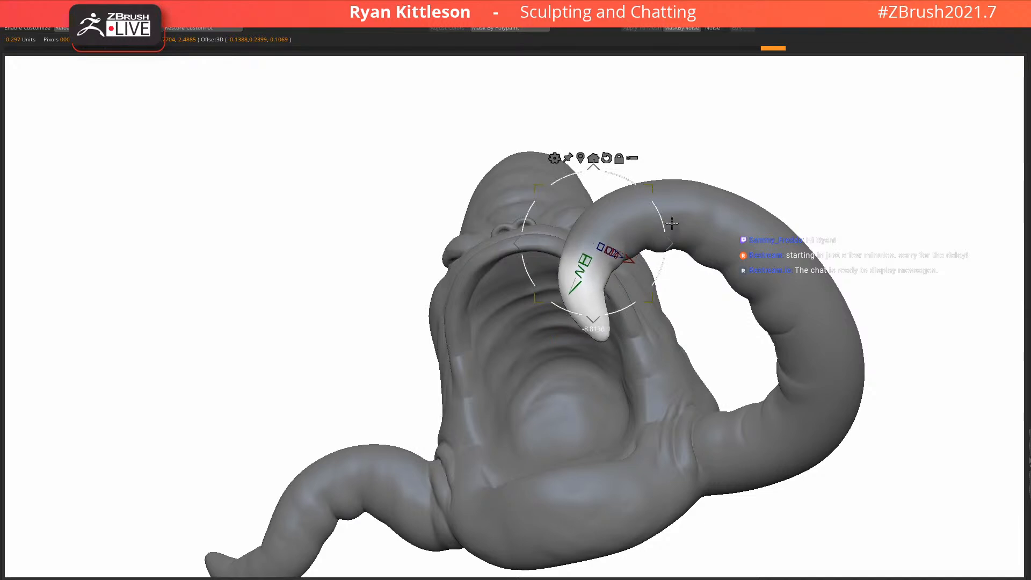
Bend the unmasked tentacle tip, undo the last adjustment, refine the tip with the brush and clear the mask
drag(670, 242, 720, 273)
drag(713, 340, 684, 309)
key(ctrl+z)
key(q)
key(space)
drag(592, 315, 596, 315)
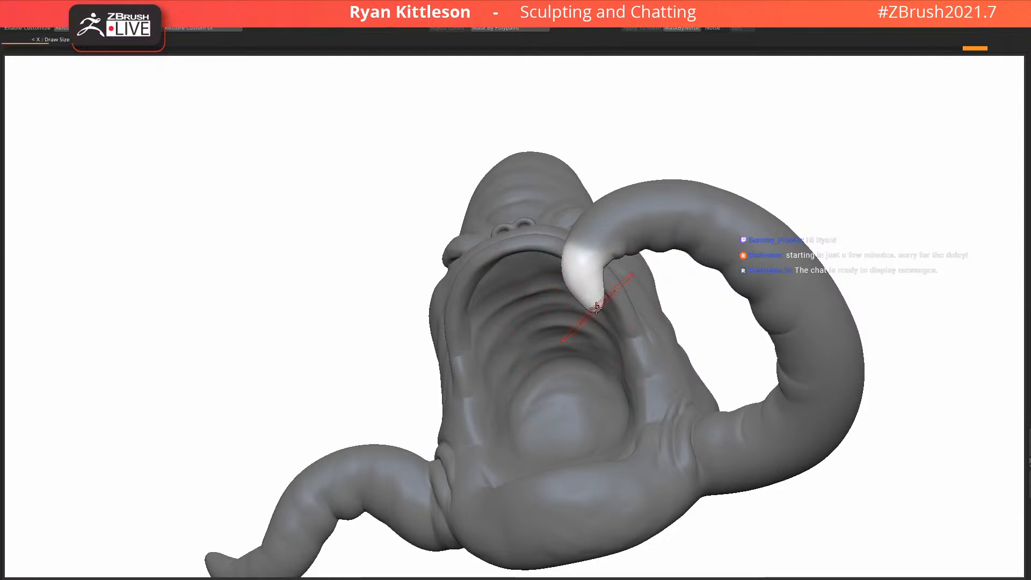
key(ctrl+shift+a)
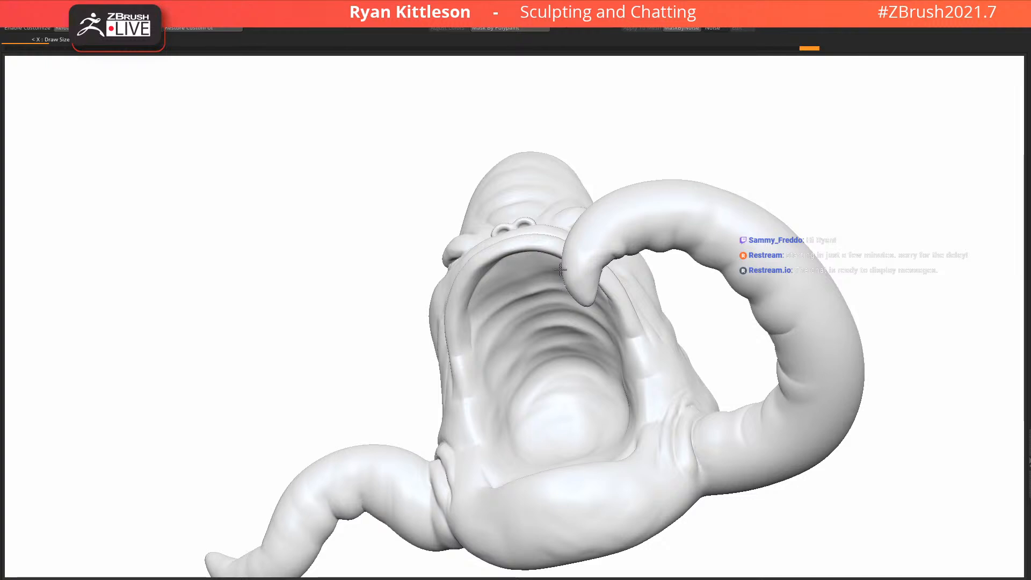
Push in the outer edge of the tentacle's tip, check it with polyframe, and show the whole scene again
right_drag(574, 237, 663, 248)
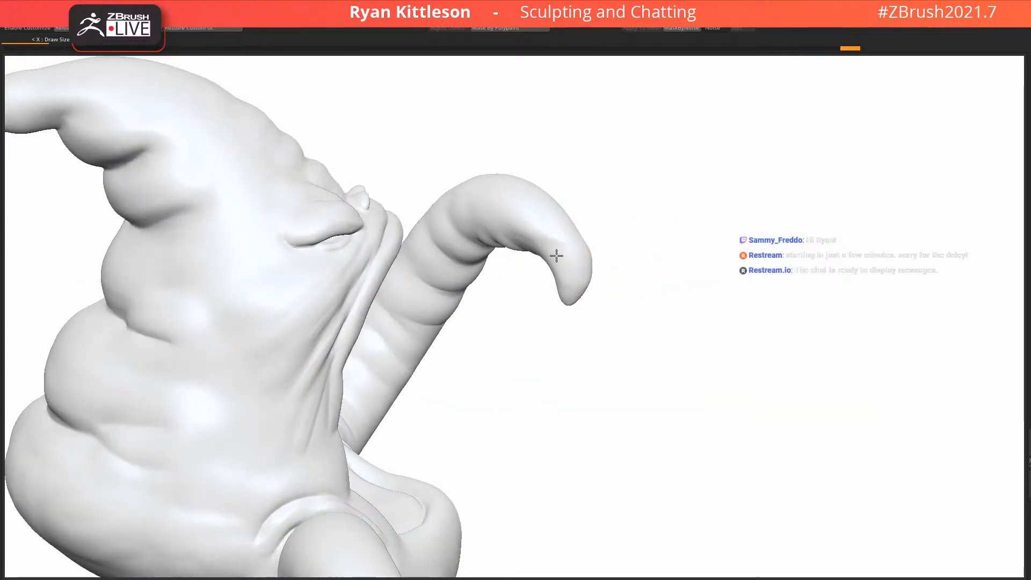
drag(588, 257, 582, 265)
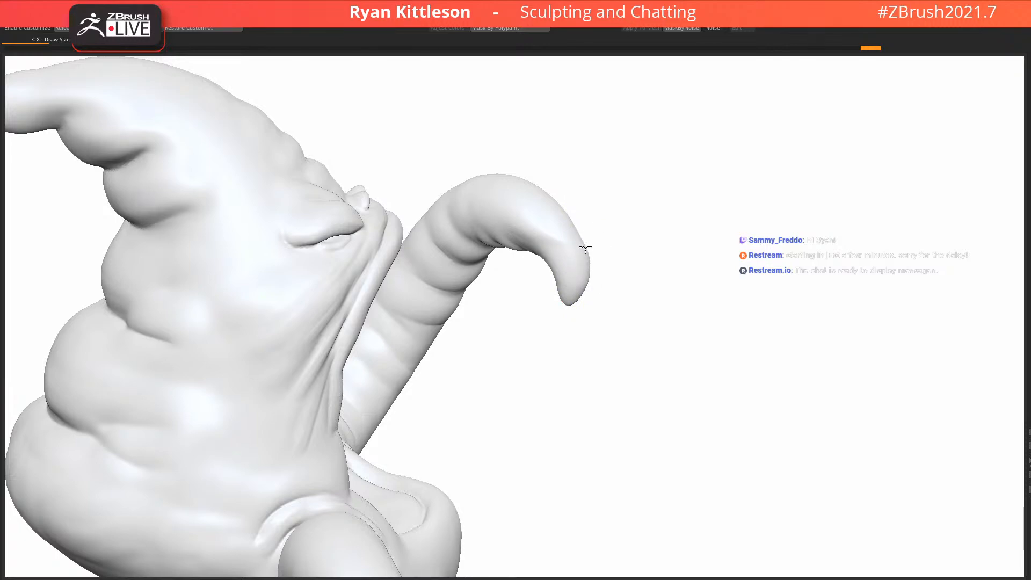
mouse_move(572, 243)
right_down()
mouse_move(538, 186)
mouse_move(559, 207)
right_up()
key(shift+f)
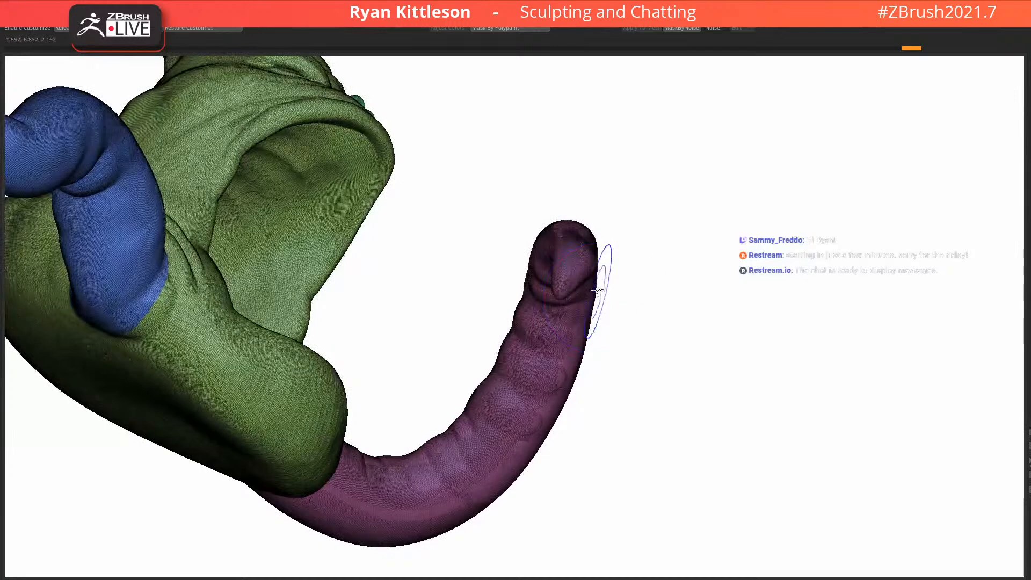
key(shift+f)
right_drag(603, 272, 586, 293)
key(alt+s)
Nudge the tentacle's tip to wrap it around the held snowman between its two larger balls
right_drag(613, 246, 619, 277)
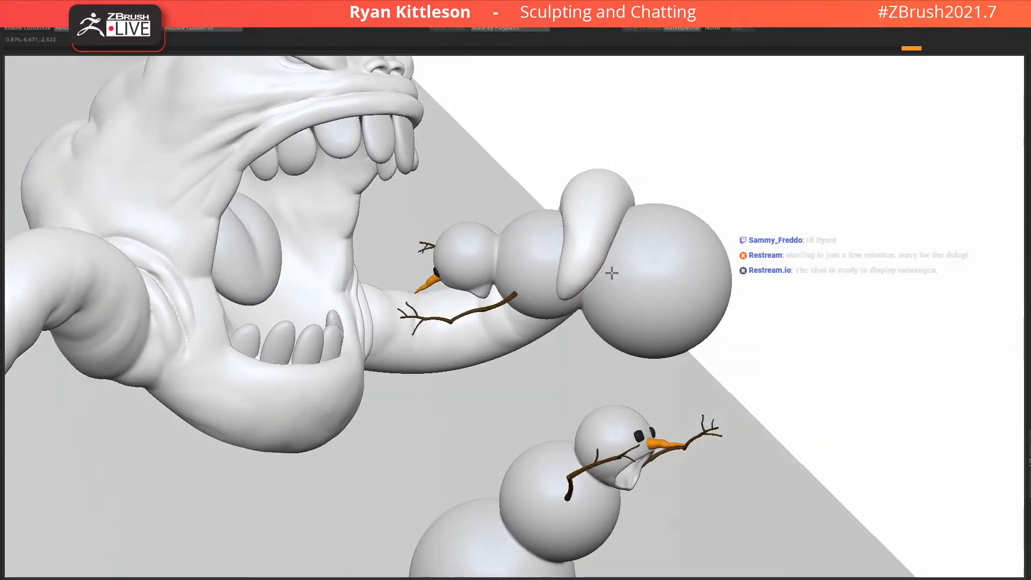
right_drag(570, 236, 554, 239)
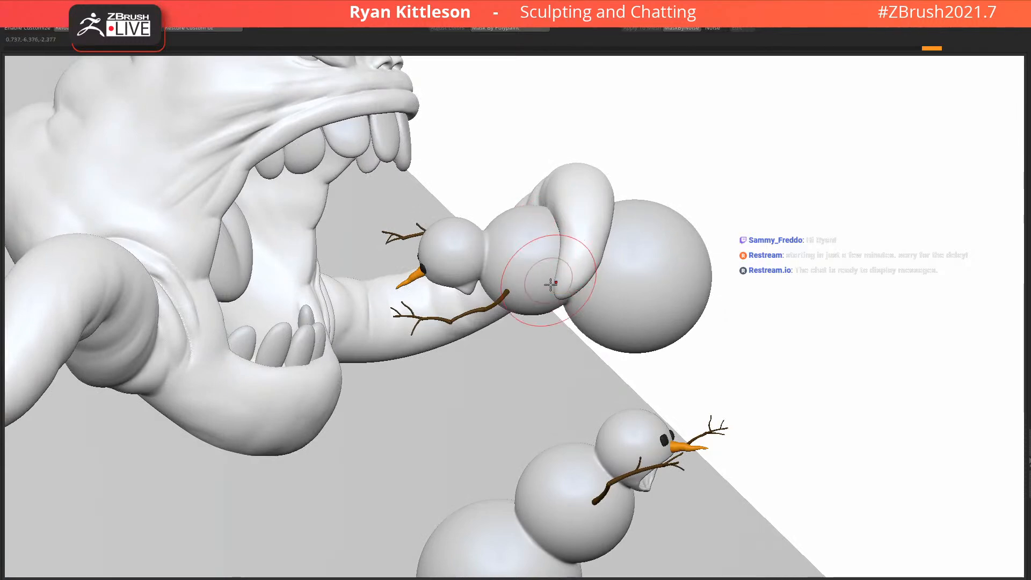
drag(560, 294, 576, 300)
mouse_move(576, 253)
right_down()
mouse_move(577, 266)
mouse_move(602, 266)
mouse_move(582, 281)
mouse_move(614, 329)
mouse_move(603, 335)
mouse_move(582, 317)
mouse_move(591, 338)
right_up()
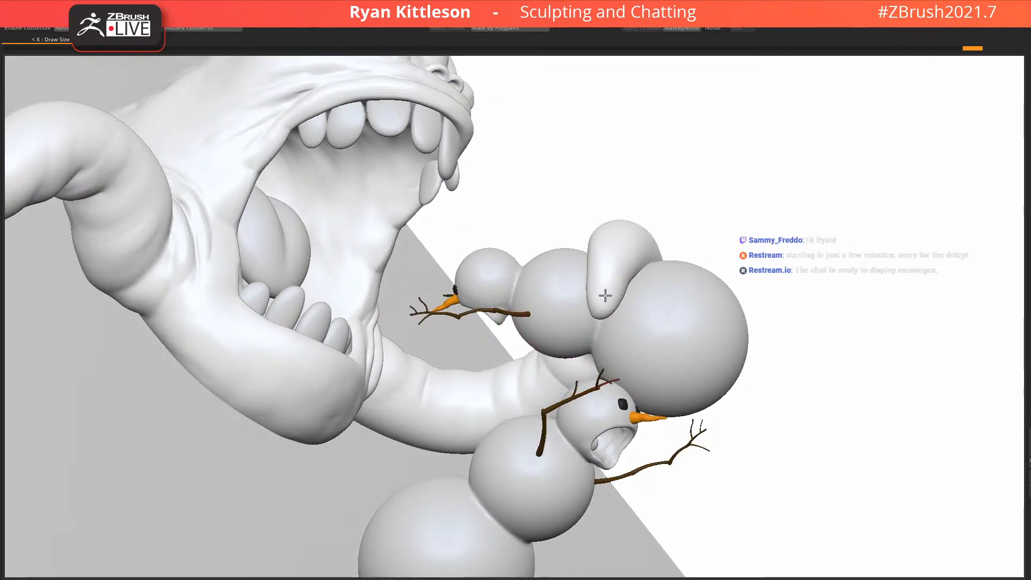
right_drag(604, 292, 634, 264)
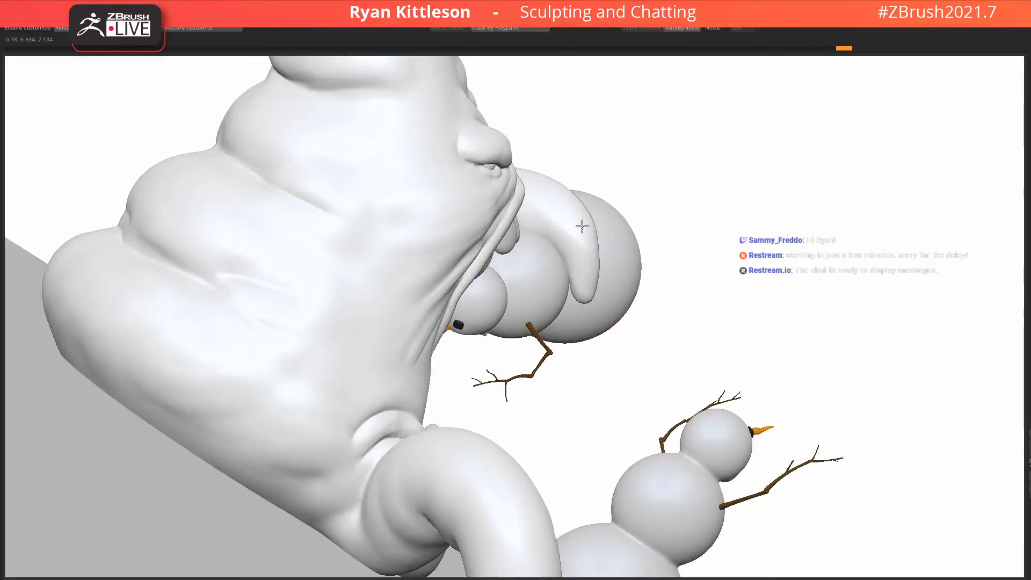
right_drag(601, 270, 677, 311)
Isolate the held snowman's body, mask all but its head, place the gizmo at the neck and show the scene again
alt+click(523, 324)
key(p)
key(alt+s)
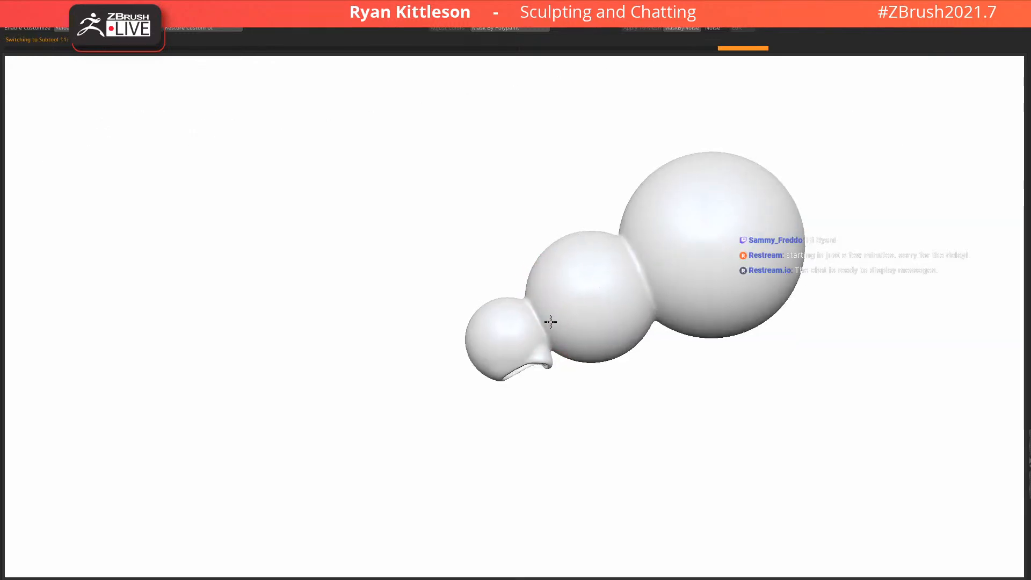
ctrl+right_drag(529, 320, 536, 322)
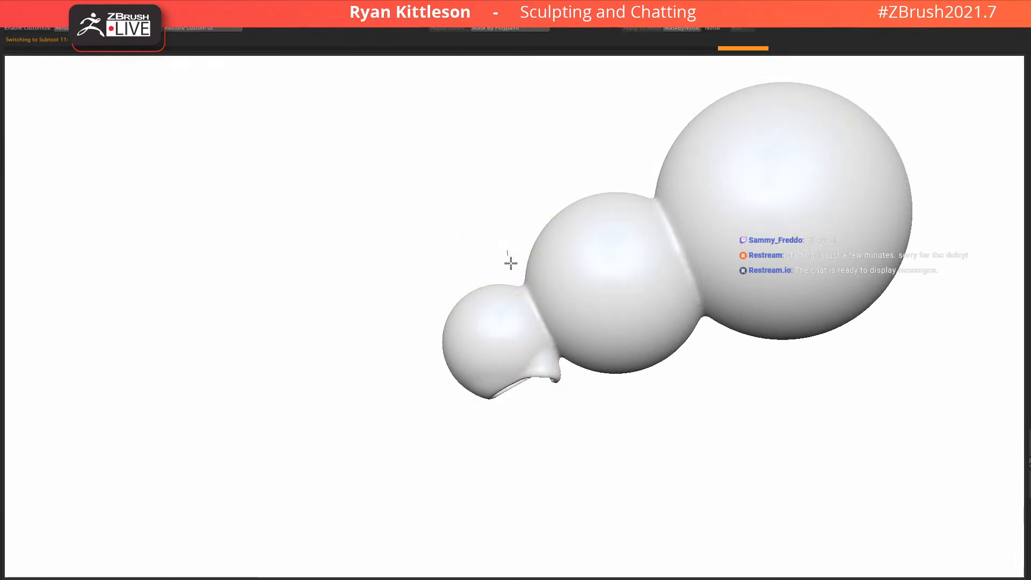
mouse_move(581, 396)
ctrl+mouse_down()
mouse_move(476, 499)
mouse_move(222, 172)
ctrl+mouse_up()
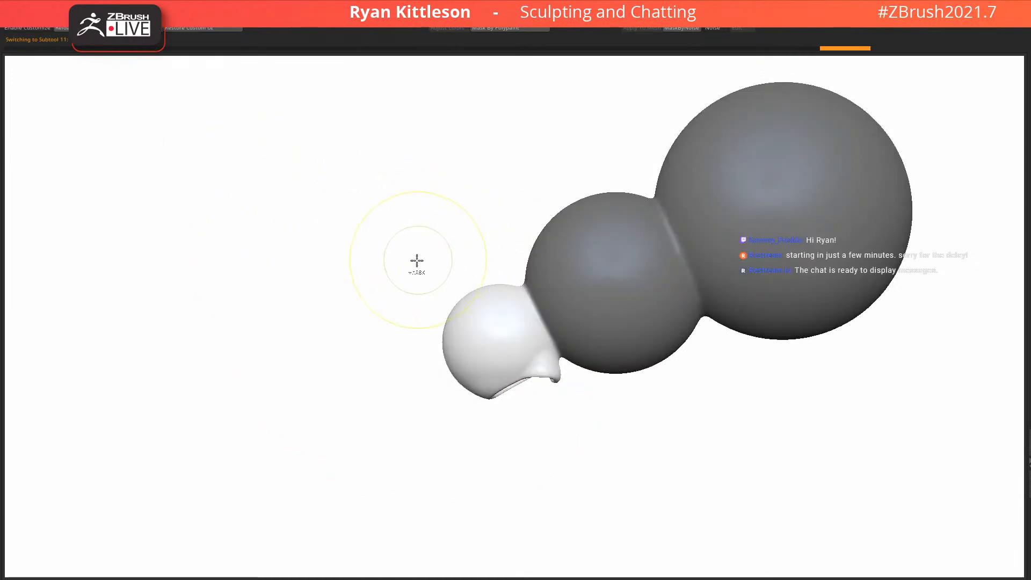
key(w)
alt+drag(726, 204, 595, 266)
key(alt+s)
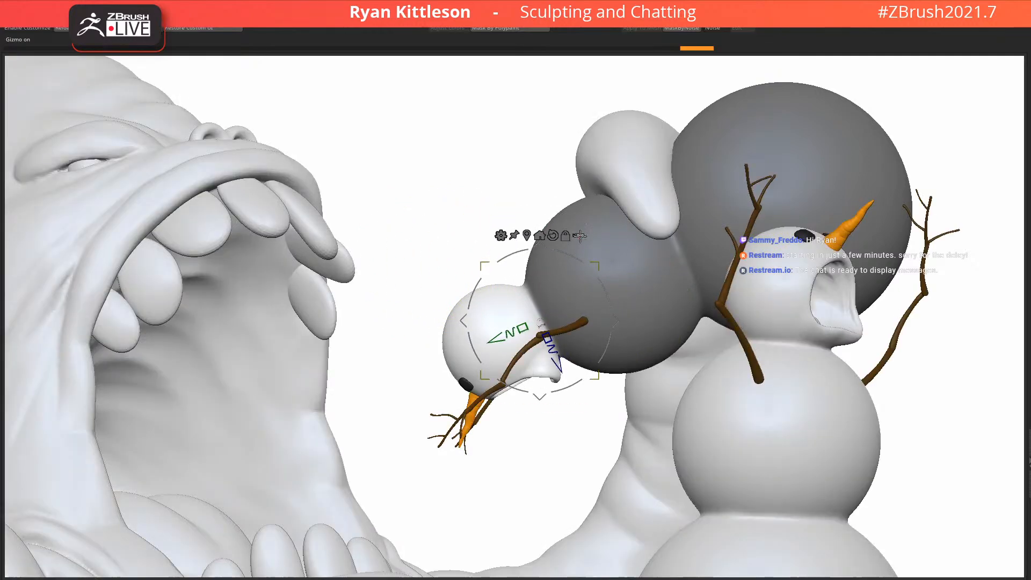
Rotate the held snowman's unmasked head about the neck to turn its face more toward the monster
click(579, 236)
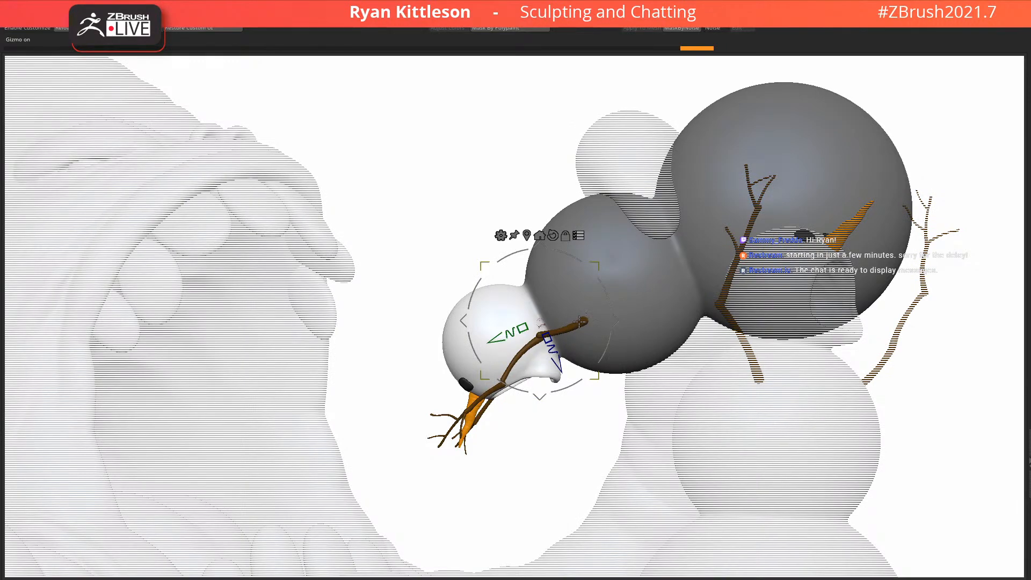
drag(585, 322, 489, 199)
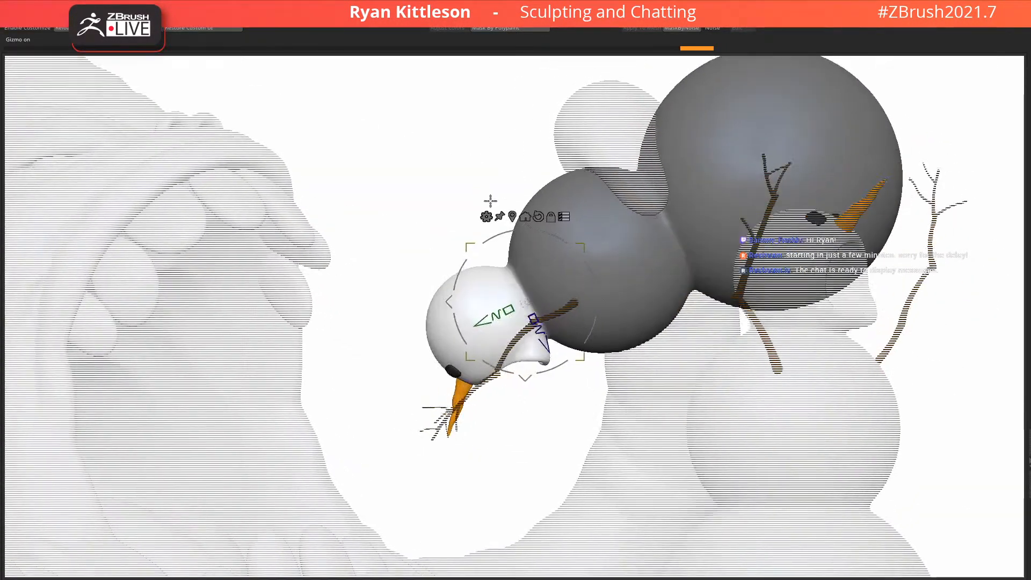
drag(602, 300, 573, 305)
key(q)
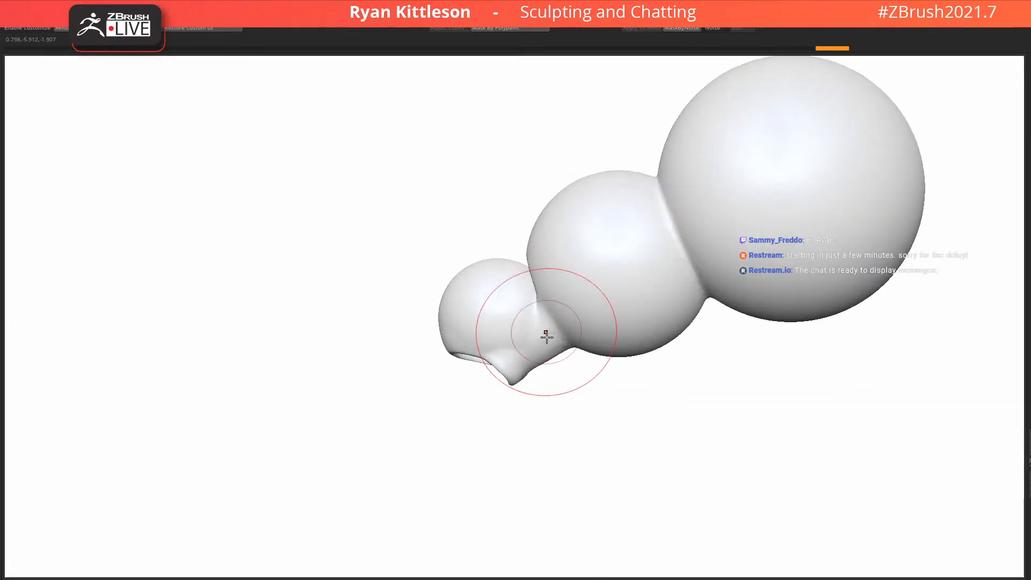
Turn on polyframe, adjust the brush size and begin reshaping the distorted neck where the head meets the torso
ctrl+right_drag(547, 337, 566, 297)
key(shift+f)
ctrl+drag(536, 464, 543, 451)
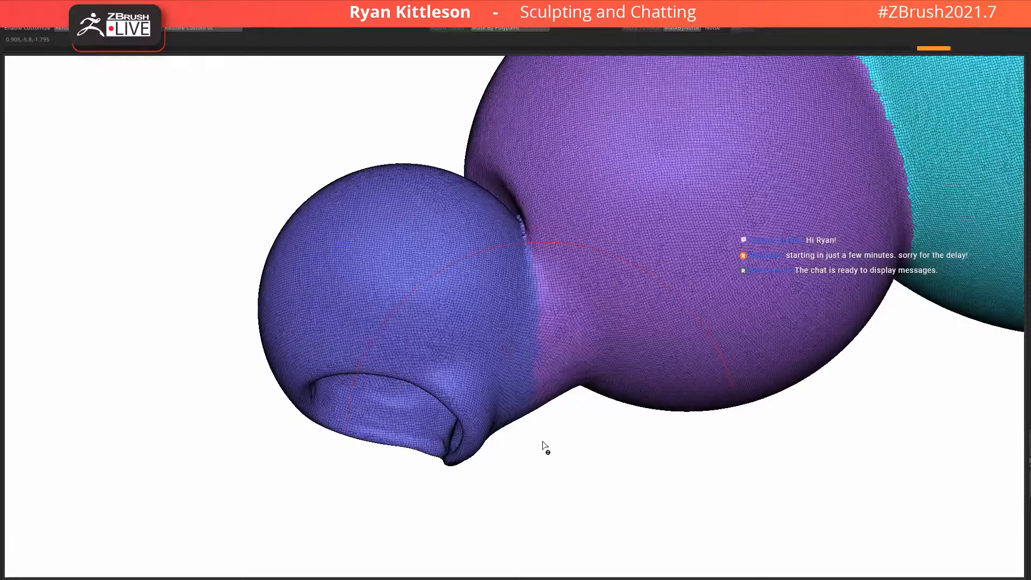
mouse_move(548, 400)
right_down()
mouse_move(512, 348)
mouse_move(529, 288)
mouse_move(575, 414)
mouse_move(537, 322)
mouse_move(552, 241)
mouse_move(550, 253)
mouse_move(544, 240)
right_up()
key(s)
drag(543, 241, 505, 262)
mouse_move(490, 262)
right_down()
mouse_move(580, 245)
mouse_move(635, 217)
right_up()
drag(646, 229, 634, 240)
drag(623, 204, 648, 225)
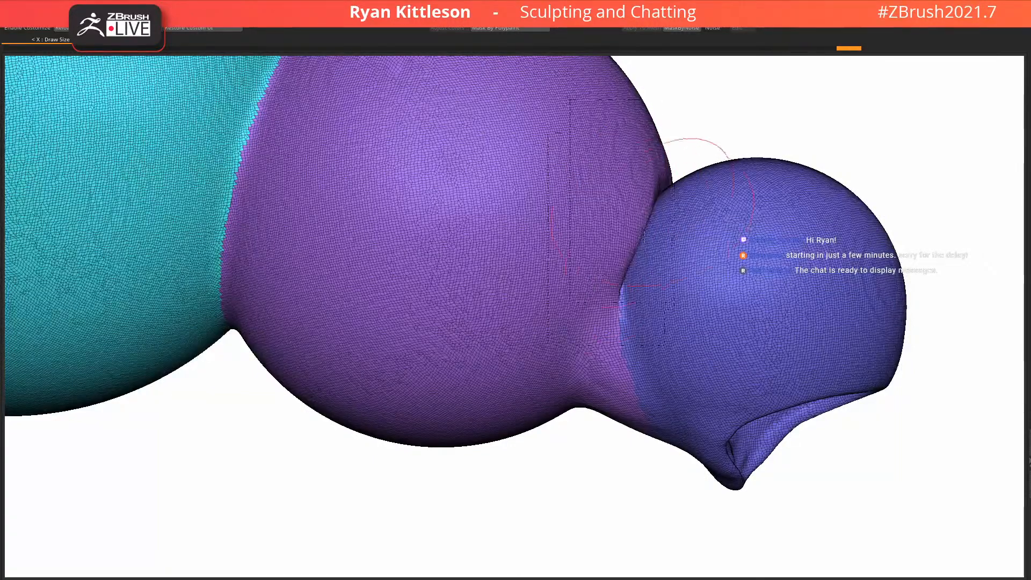
Reshape the back and side of the snowman's neck around the junction between head and torso
right_drag(648, 224, 622, 281)
right_drag(647, 240, 650, 273)
drag(691, 139, 722, 123)
mouse_move(764, 105)
right_down()
mouse_move(598, 177)
mouse_move(561, 174)
right_up()
drag(687, 139, 689, 183)
alt+right_drag(727, 173, 679, 218)
mouse_move(698, 314)
right_down()
mouse_move(686, 276)
mouse_move(698, 292)
mouse_move(678, 282)
right_up()
mouse_move(681, 279)
mouse_down()
mouse_move(711, 389)
mouse_move(749, 443)
mouse_up()
right_drag(759, 448, 718, 282)
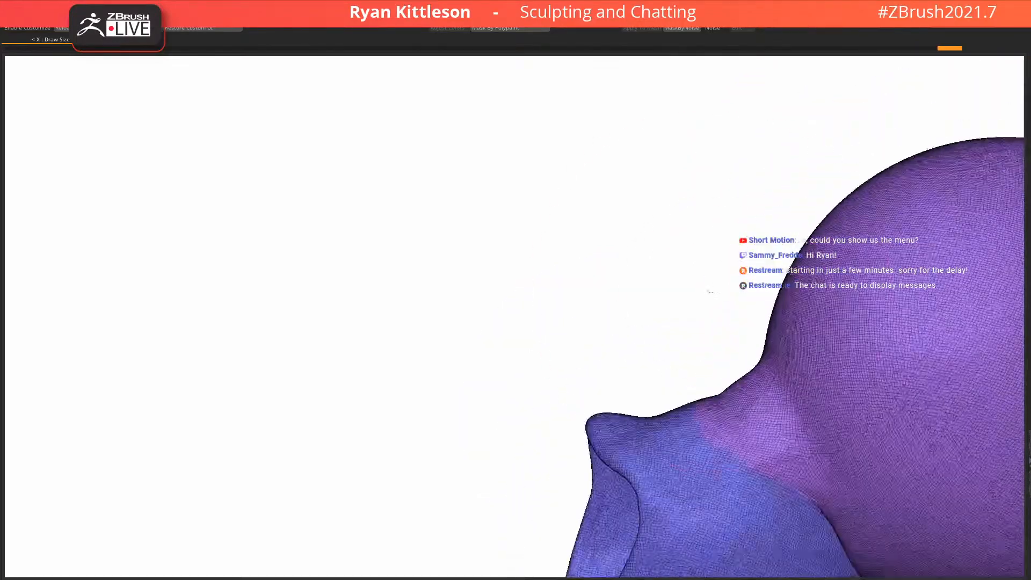
Sculpt strokes across the stretched neck below the snowman's chin to define the crease between head and torso
mouse_move(700, 372)
right_down()
mouse_move(630, 237)
mouse_move(616, 260)
mouse_move(672, 309)
mouse_move(587, 253)
mouse_move(660, 303)
right_up()
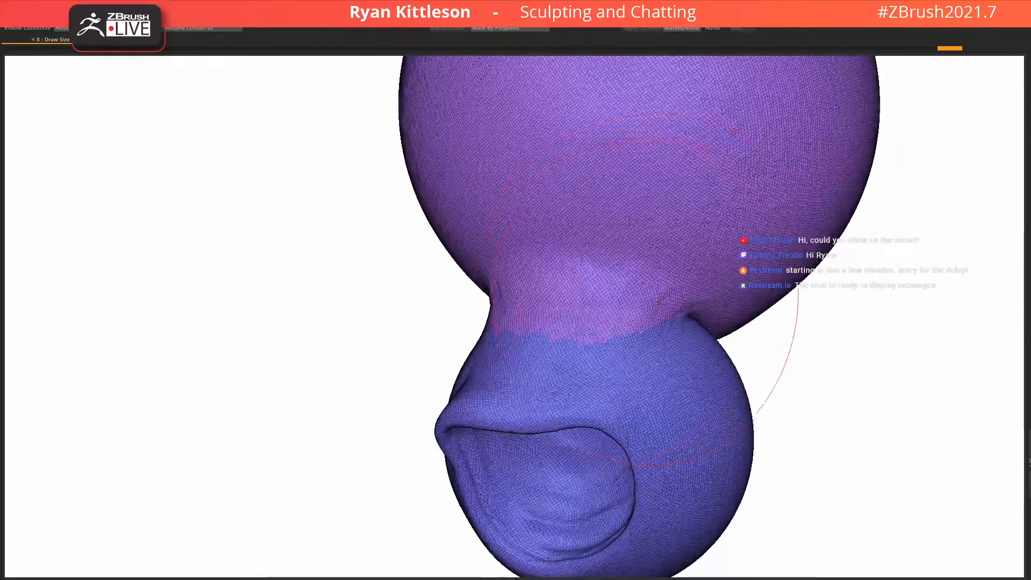
drag(547, 295, 547, 286)
right_drag(548, 286, 678, 309)
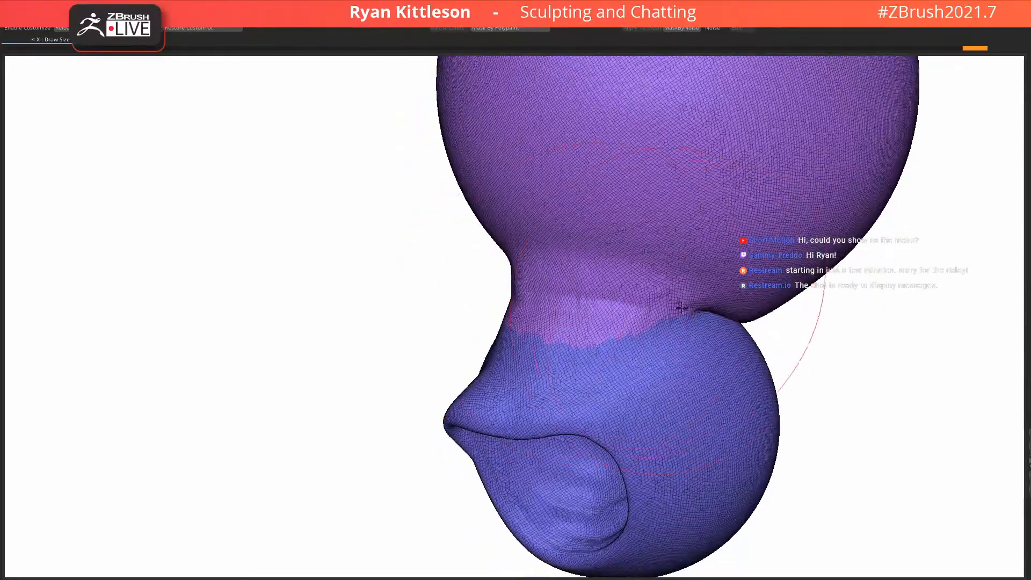
drag(619, 296, 518, 285)
right_drag(518, 285, 631, 298)
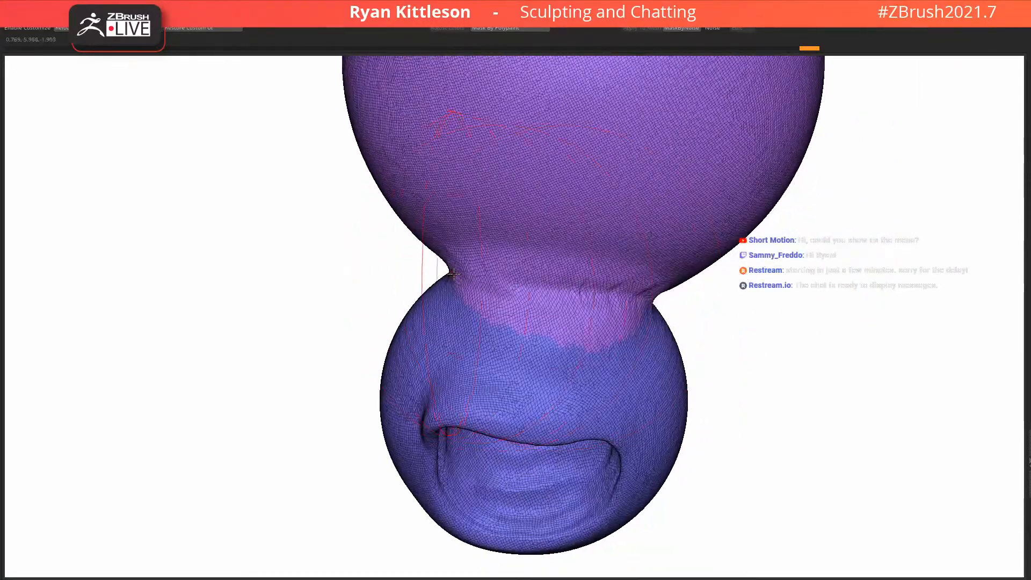
drag(538, 287, 599, 298)
mouse_move(505, 273)
right_down()
mouse_move(553, 273)
mouse_move(529, 274)
right_up()
drag(422, 276, 468, 277)
right_drag(509, 276, 437, 278)
drag(566, 292, 515, 289)
right_drag(505, 286, 623, 298)
drag(617, 296, 481, 283)
right_drag(477, 277, 514, 272)
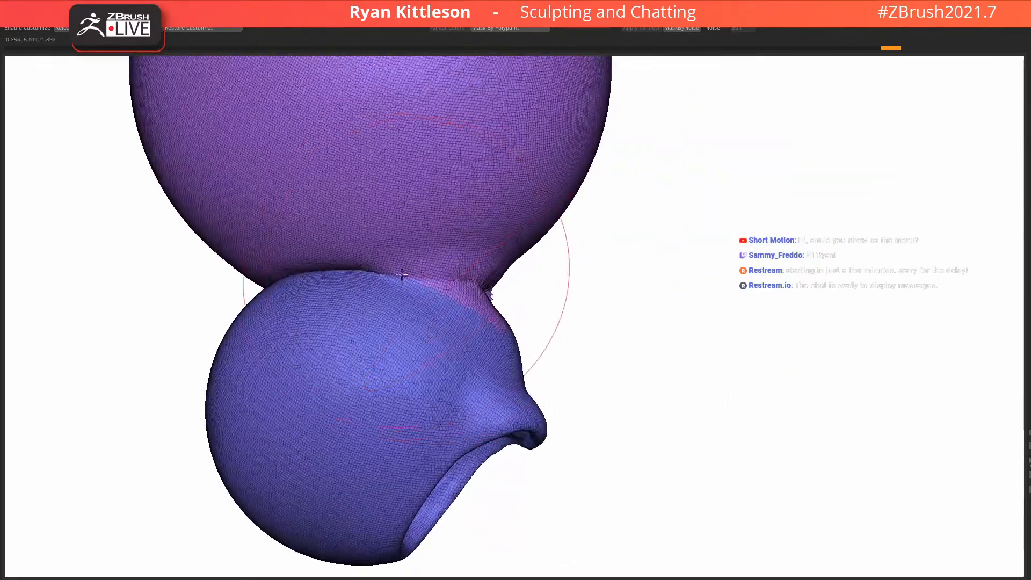
Continue the neck crease around the sides and back of the snowman's head and turn off polyframe
right_drag(406, 283, 395, 280)
drag(394, 276, 503, 284)
mouse_move(604, 294)
right_down()
mouse_move(556, 299)
mouse_move(591, 307)
right_up()
drag(590, 304, 674, 304)
mouse_move(553, 290)
mouse_down()
mouse_move(510, 284)
mouse_move(489, 268)
mouse_up()
mouse_move(628, 273)
mouse_down()
mouse_move(607, 286)
mouse_move(559, 282)
mouse_move(630, 287)
mouse_move(636, 301)
mouse_up()
right_drag(603, 267, 656, 264)
drag(518, 275, 474, 264)
mouse_move(433, 273)
right_down()
mouse_move(477, 264)
mouse_move(428, 281)
mouse_move(322, 268)
right_up()
key(shift+f)
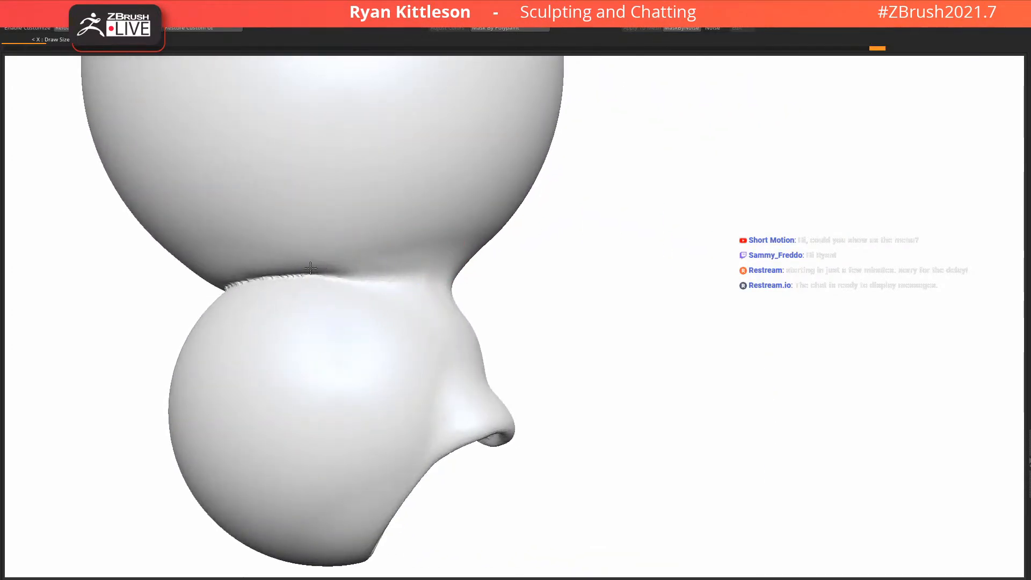
Smooth the jagged crease between the snowman's head and torso and restore the full interface around the canvas
mouse_move(242, 281)
shift+mouse_down()
mouse_move(334, 274)
mouse_move(308, 281)
shift+mouse_up()
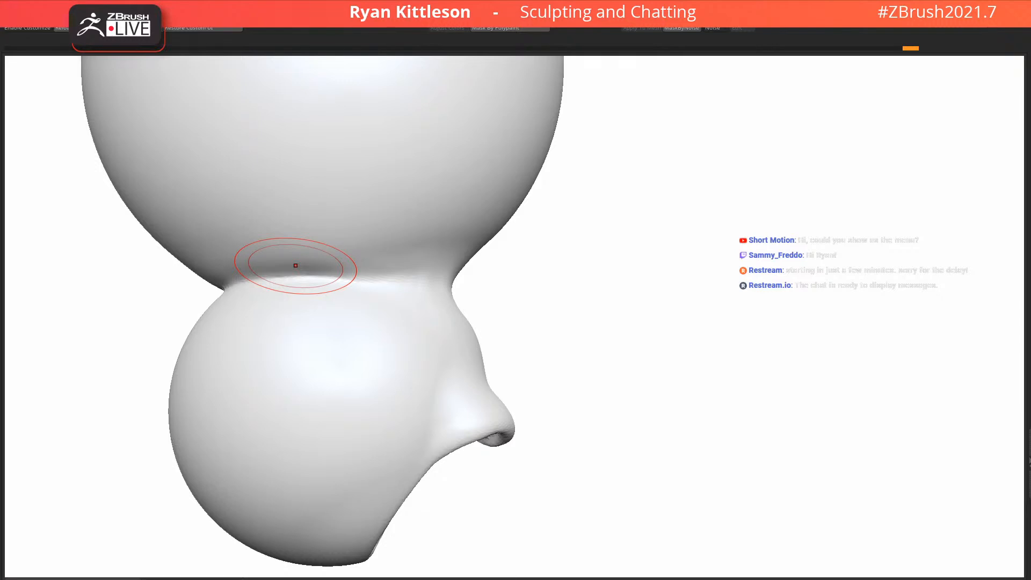
key(Tab)
mouse_move(261, 172)
right_down()
mouse_move(243, 201)
mouse_move(414, 200)
mouse_move(451, 188)
mouse_move(454, 214)
right_up()
shift+drag(350, 230, 320, 230)
right_drag(320, 230, 339, 219)
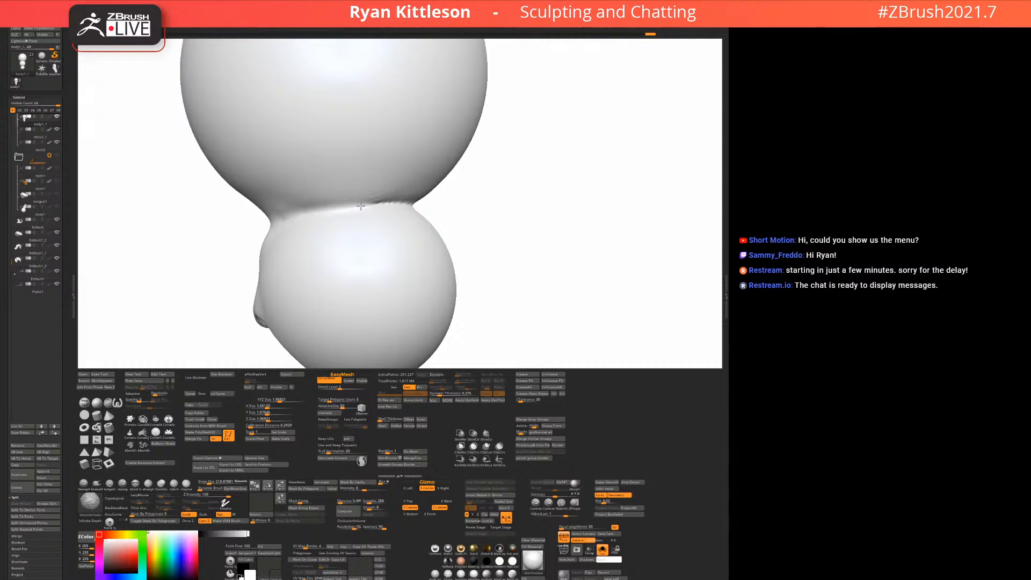
right_drag(349, 191, 505, 219)
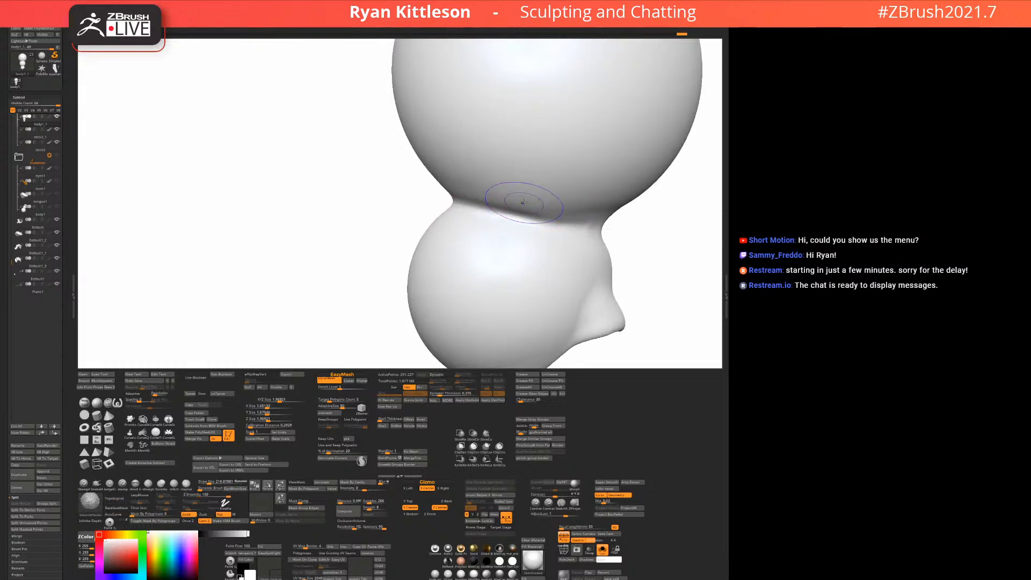
Smooth the side of the gripped snowman's neck along the crease between head and torso
right_drag(446, 199, 501, 193)
shift+drag(441, 200, 290, 196)
right_drag(280, 195, 389, 195)
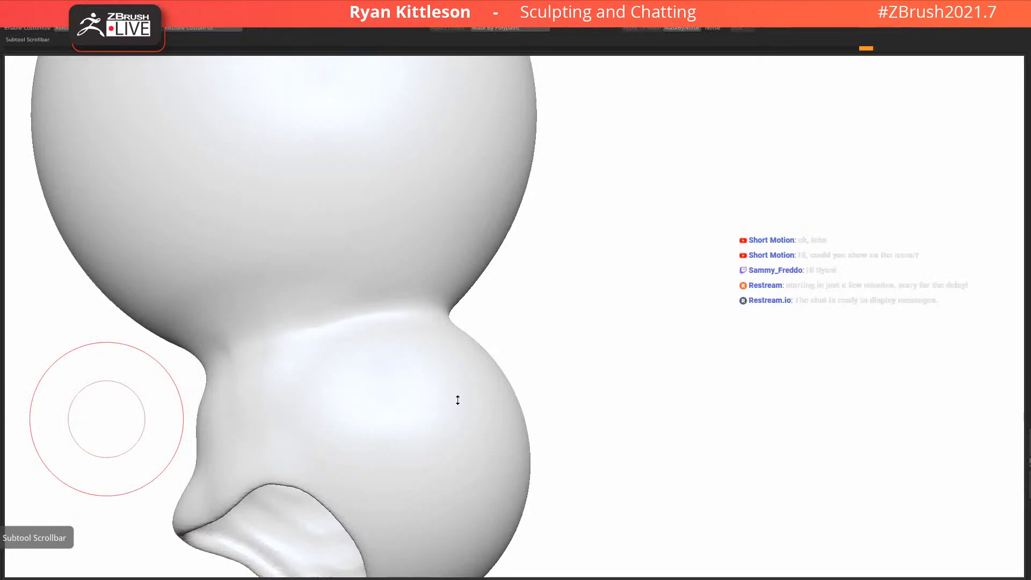
right_drag(458, 400, 446, 402)
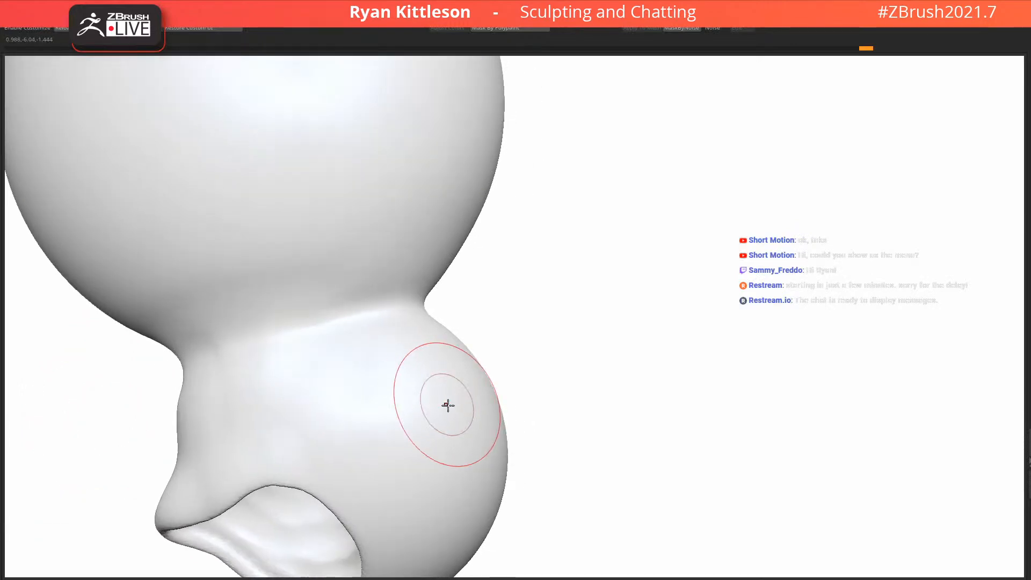
Examine the gripped snowman's neck from several angles and review the whole monster scene around it
click(633, 552)
mouse_move(441, 333)
alt+right_down()
mouse_move(589, 252)
mouse_move(540, 228)
mouse_move(530, 276)
mouse_move(562, 314)
mouse_move(552, 332)
alt+right_up()
right_drag(421, 444, 385, 419)
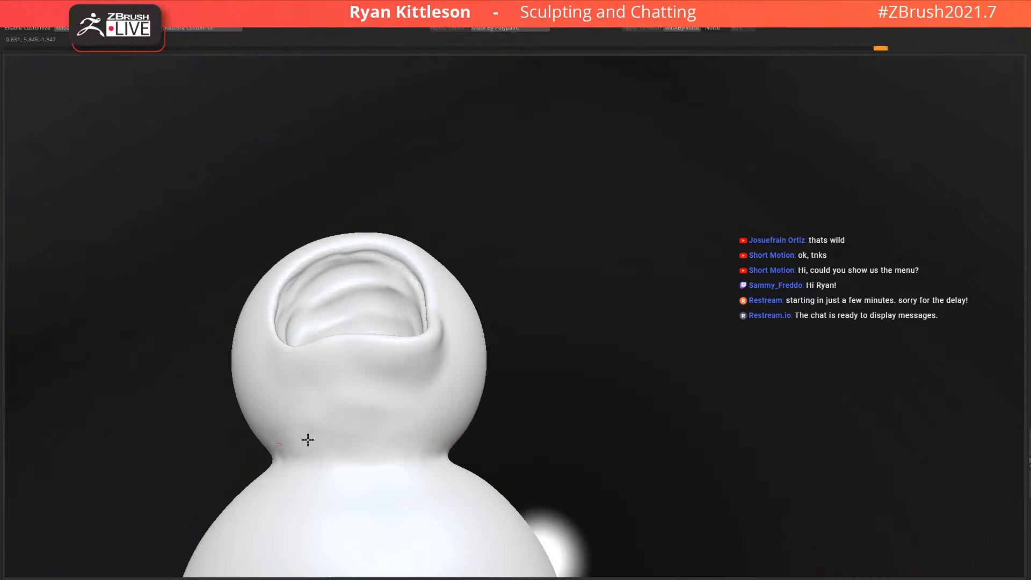
right_drag(294, 424, 539, 351)
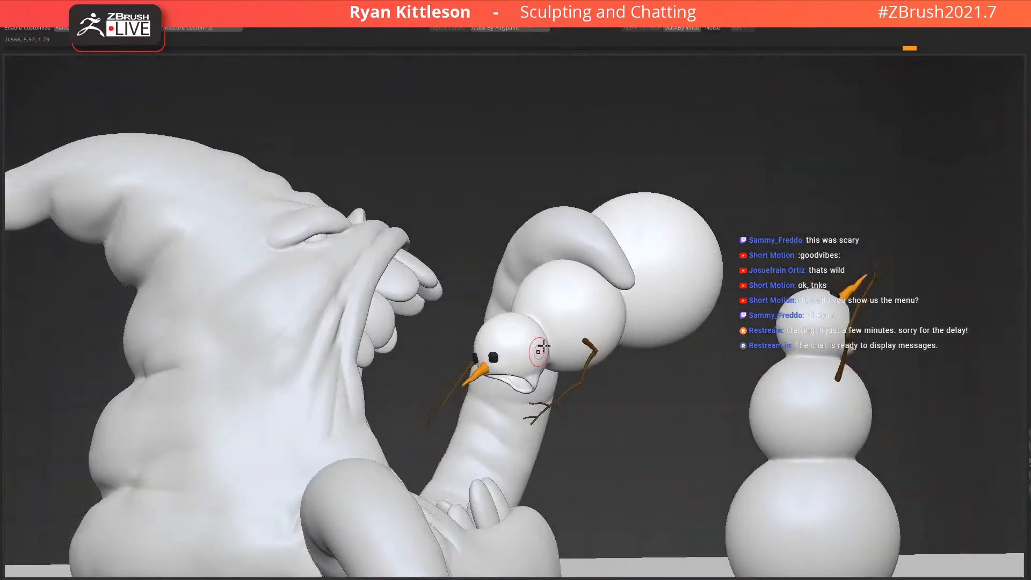
mouse_move(611, 301)
ctrl+right_down()
mouse_move(630, 279)
mouse_move(615, 287)
mouse_move(618, 314)
ctrl+right_up()
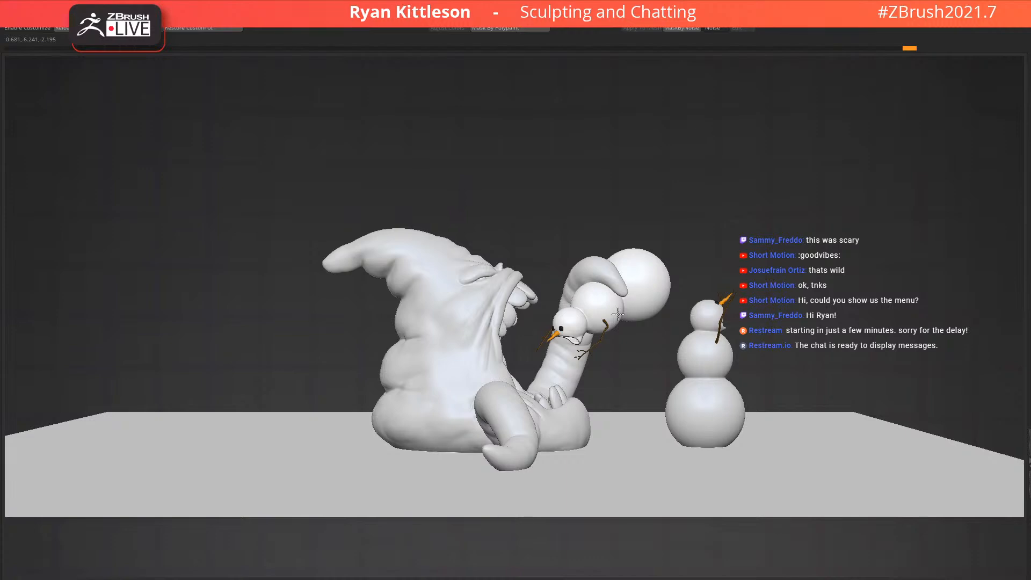
right_drag(623, 241, 625, 284)
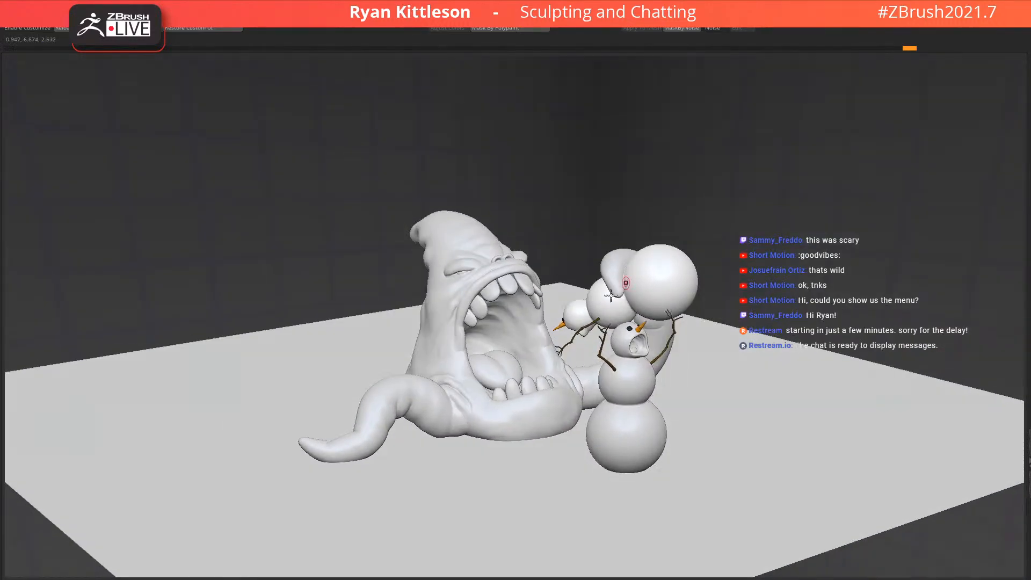
right_drag(551, 321, 531, 275)
right_drag(659, 461, 671, 405)
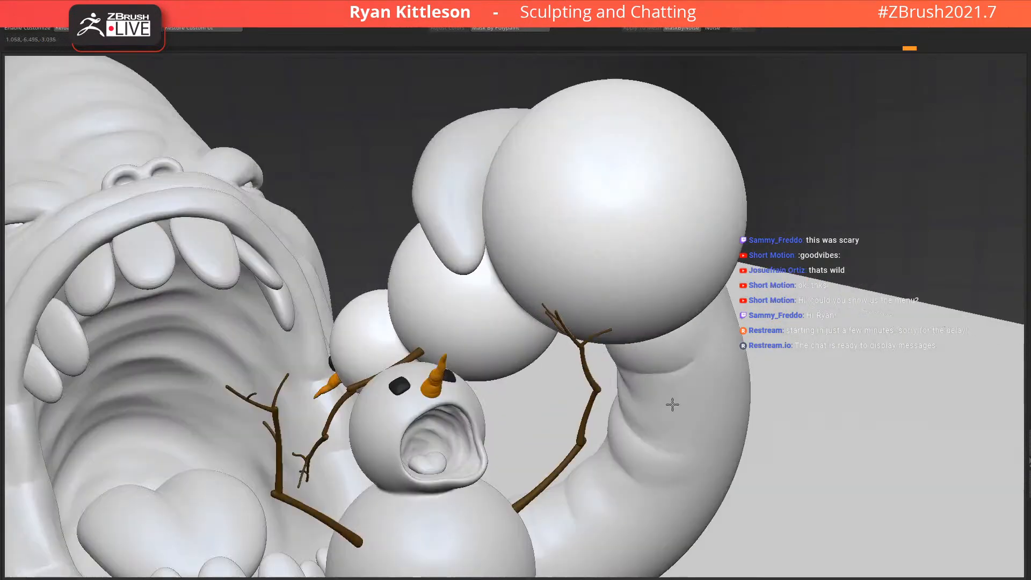
Select the standing snowman's body, isolate it from the scene and adjust the brush size
alt+click(402, 388)
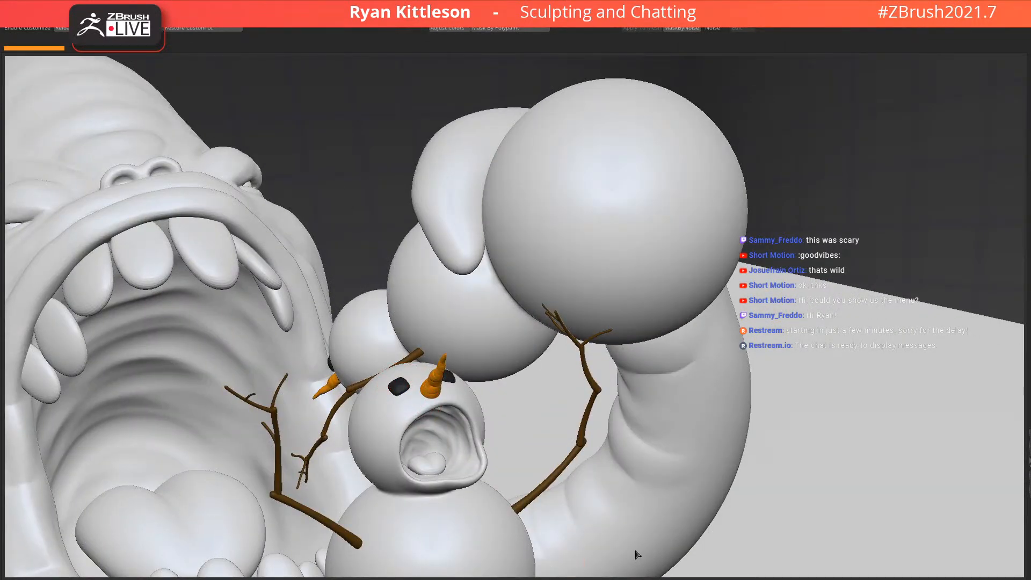
ctrl+right_drag(399, 241, 548, 216)
alt+click(513, 348)
key(alt+s)
ctrl+right_drag(528, 337, 592, 410)
key(s)
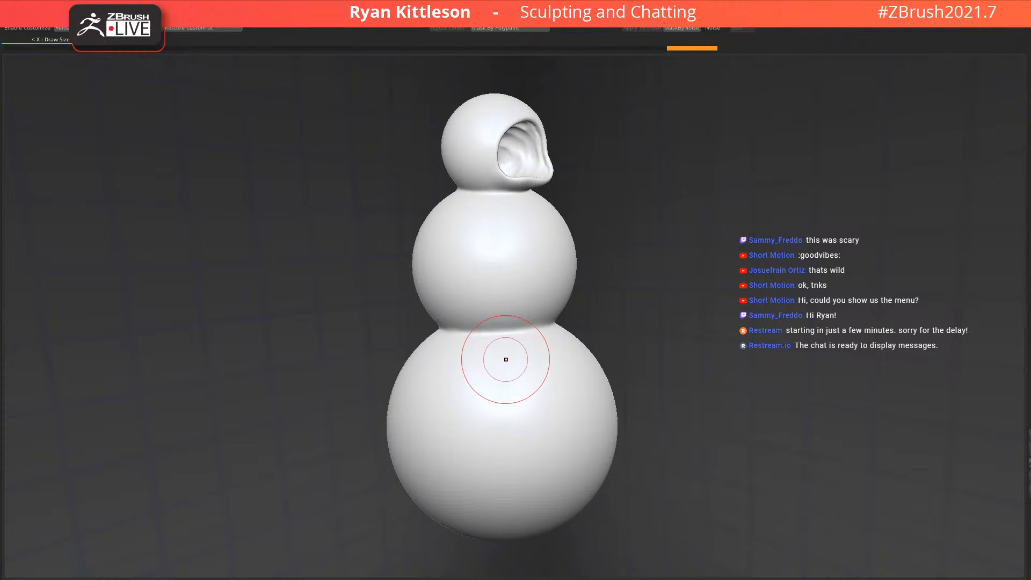
right_drag(506, 359, 506, 357)
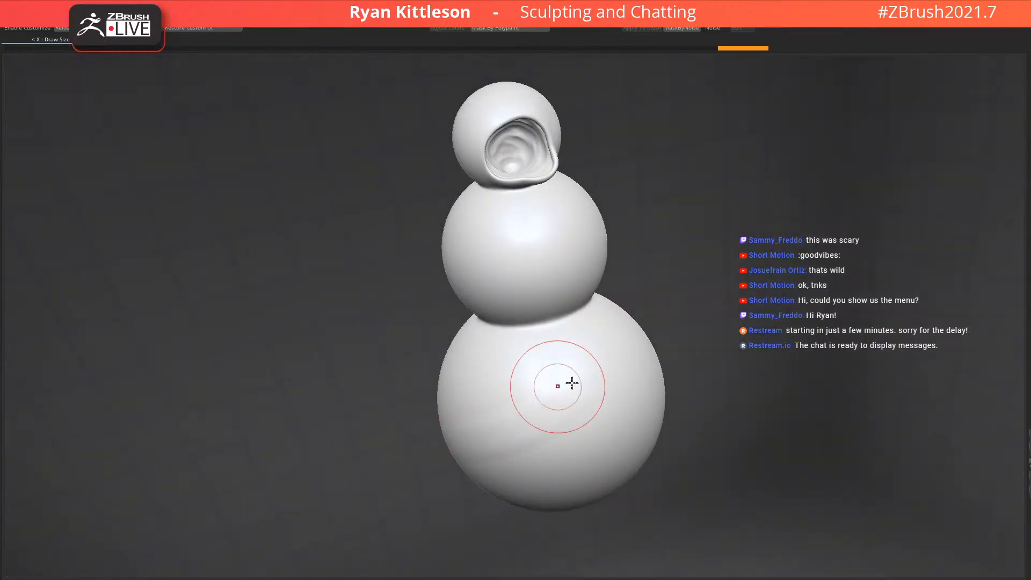
Sculpt uneven, hand-packed lumps across the front and side of the standing snowman's bottom ball
drag(556, 387, 610, 458)
right_drag(569, 430, 559, 373)
mouse_move(543, 407)
mouse_down()
mouse_move(607, 434)
mouse_move(617, 453)
mouse_move(644, 454)
mouse_up()
right_drag(582, 343, 565, 390)
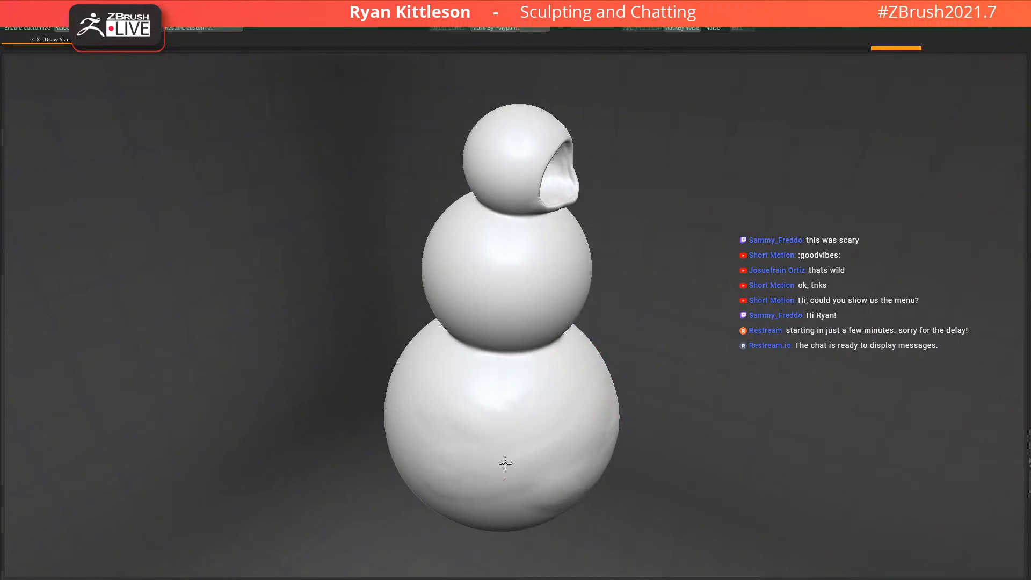
right_drag(521, 356, 379, 387)
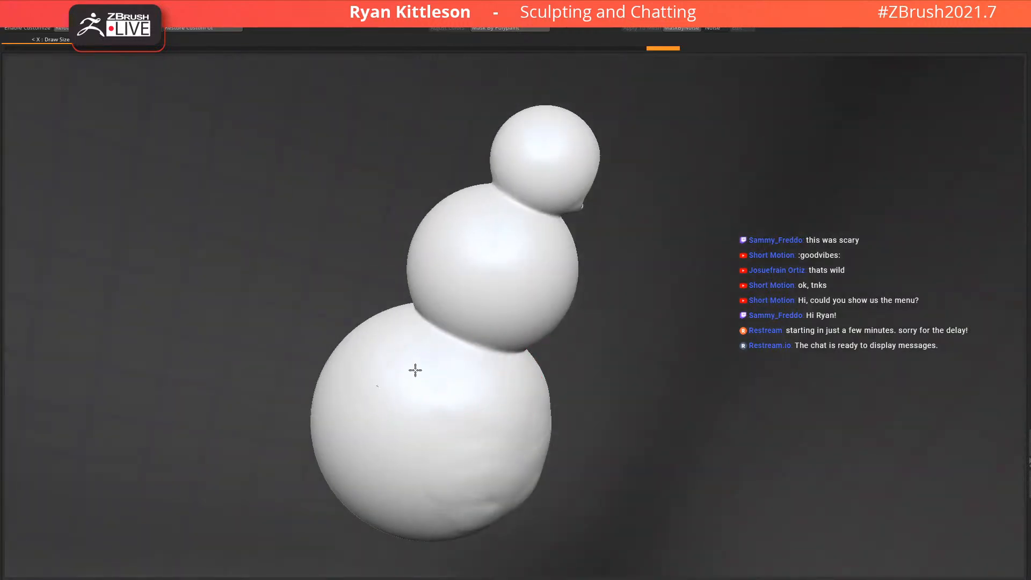
drag(382, 427, 375, 501)
Continue the lumpy snow surface around the back and underside of the standing snowman's bottom ball
mouse_move(498, 435)
alt+right_down()
mouse_move(580, 301)
mouse_move(477, 310)
alt+right_up()
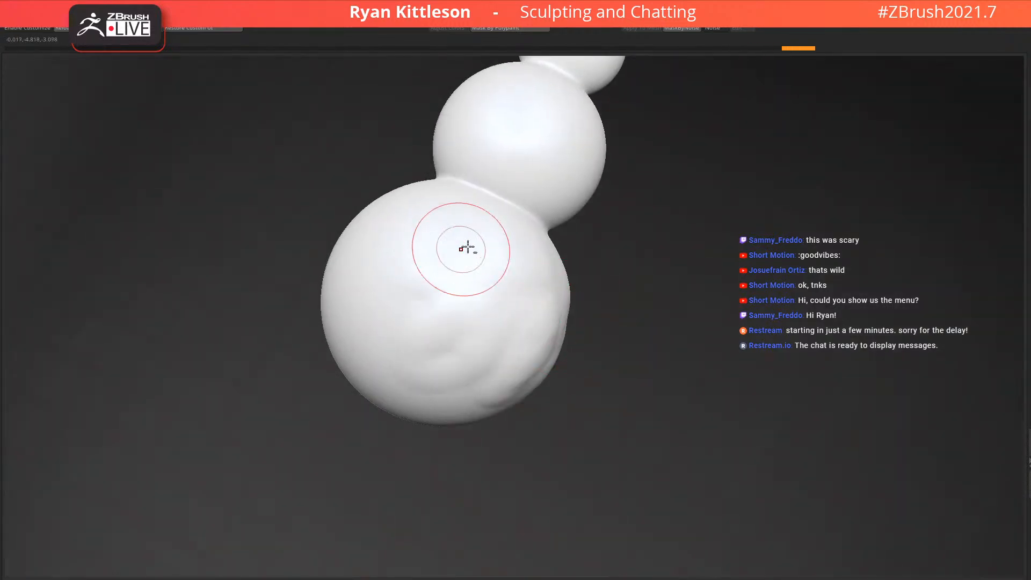
right_drag(398, 233, 421, 209)
drag(449, 225, 495, 274)
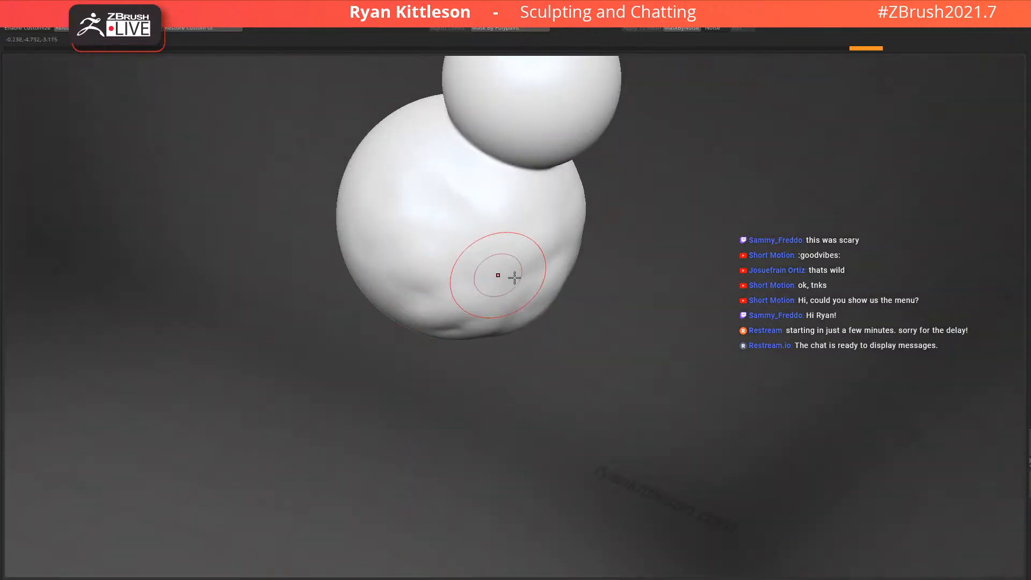
right_drag(494, 274, 346, 308)
drag(301, 246, 370, 311)
Dent and build up the remaining smooth sides of the standing snowman's bottom ball
mouse_move(426, 283)
alt+right_down()
mouse_move(467, 246)
mouse_move(477, 289)
alt+right_up()
drag(477, 288, 408, 263)
drag(322, 287, 309, 323)
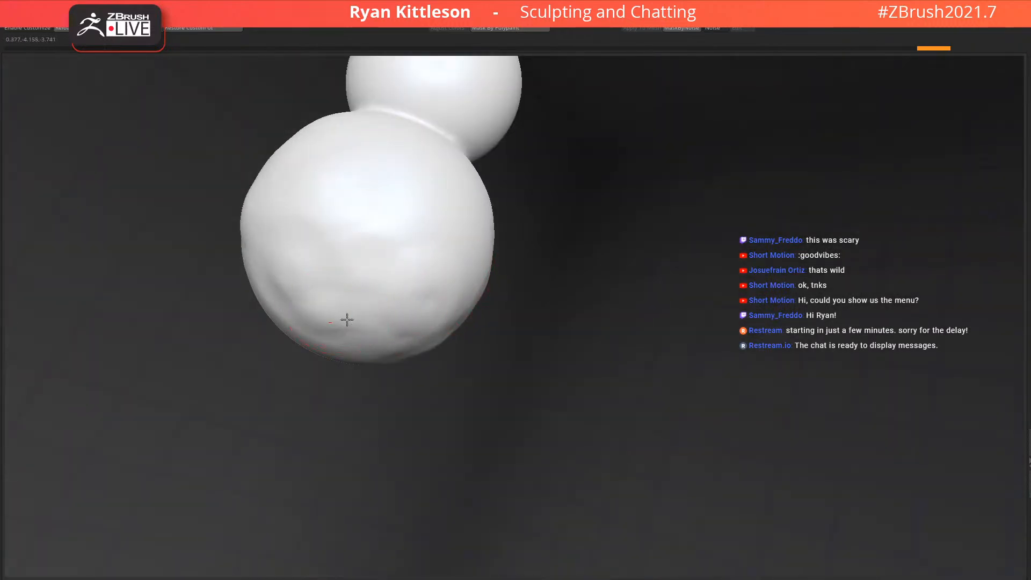
drag(311, 221, 404, 305)
mouse_move(401, 263)
alt+right_down()
mouse_move(444, 372)
mouse_move(455, 314)
alt+right_up()
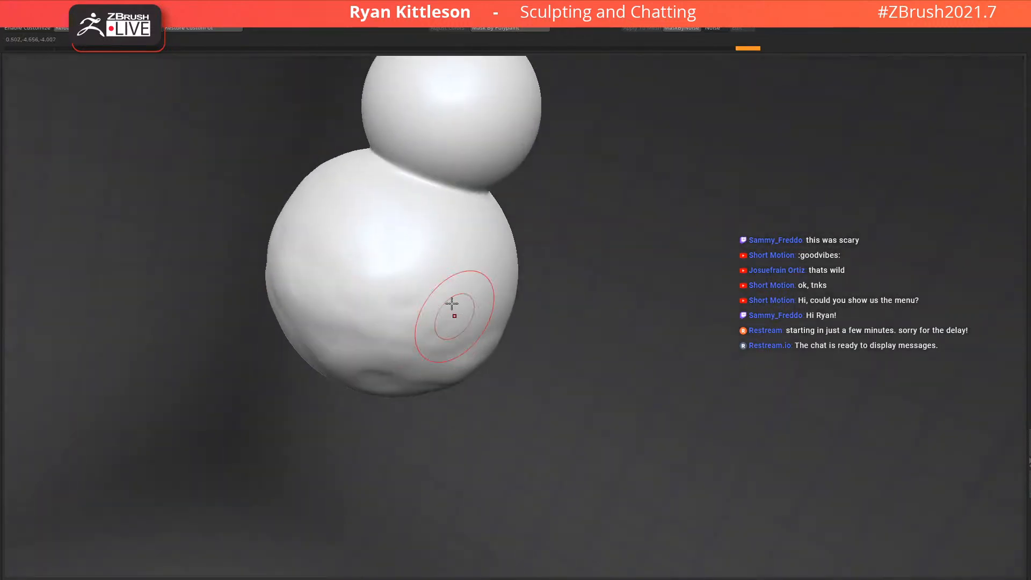
drag(477, 214, 491, 293)
Sculpt soft, irregular lumps around the standing snowman's middle ball
mouse_move(507, 110)
alt+right_down()
mouse_move(472, 320)
mouse_move(419, 299)
alt+right_up()
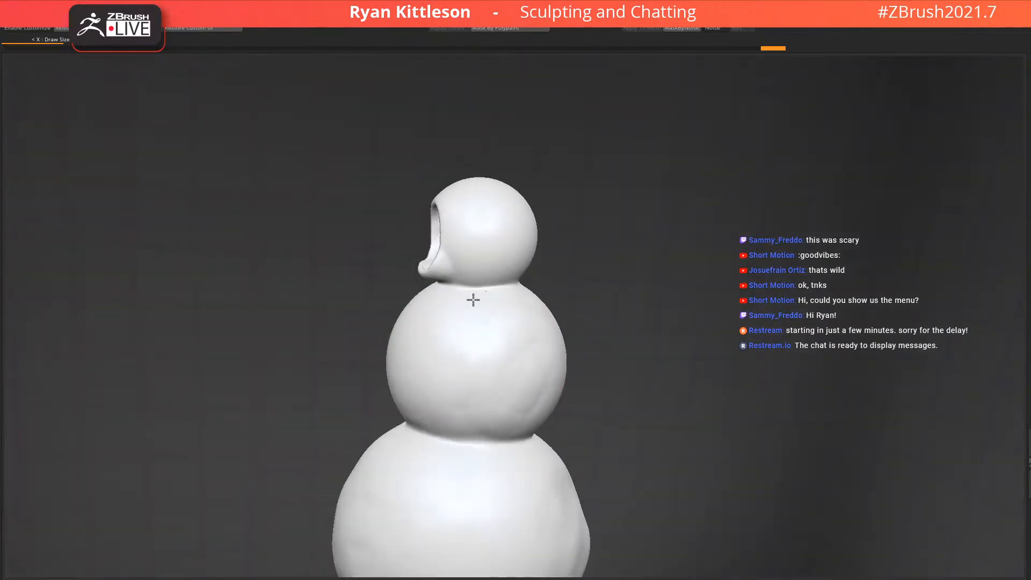
drag(472, 380, 437, 335)
right_drag(428, 327, 499, 349)
mouse_move(319, 327)
mouse_down()
mouse_move(304, 366)
mouse_move(313, 275)
mouse_up()
right_drag(348, 316, 400, 330)
drag(284, 359, 251, 288)
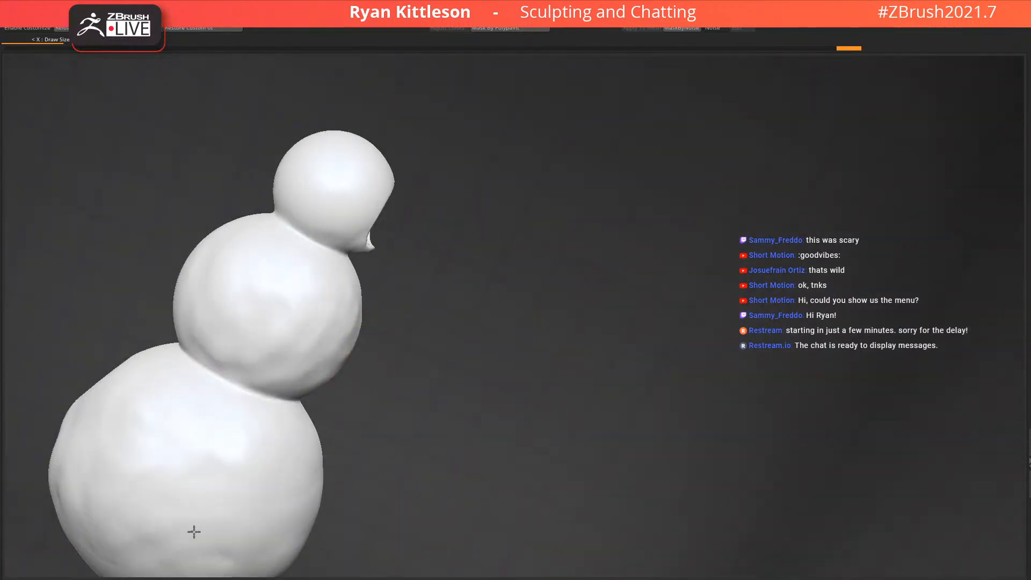
Roughen the lower half of the standing snowman's bottom ball with deeper irregular lumps
right_drag(282, 563, 335, 424)
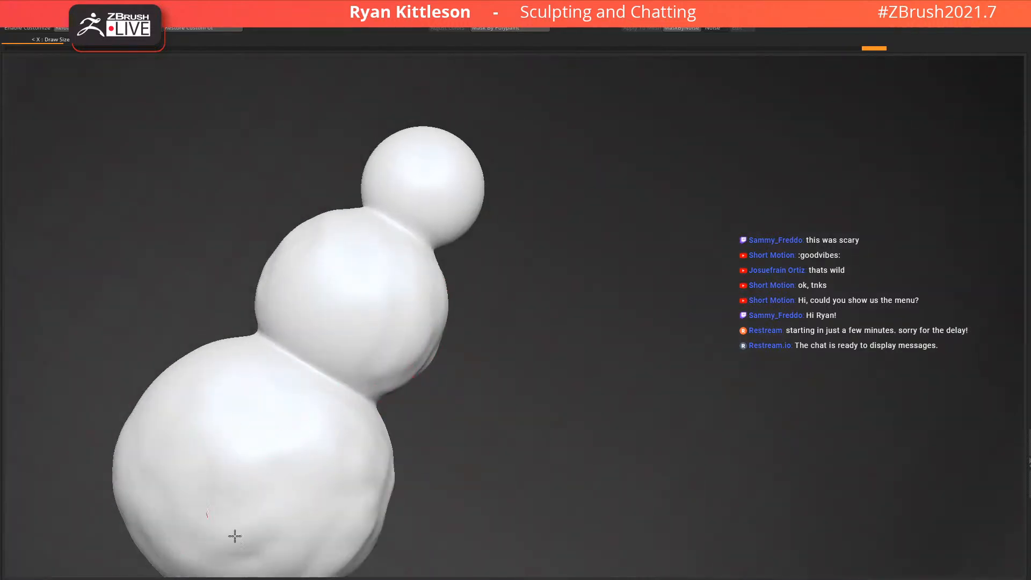
right_drag(340, 315, 230, 393)
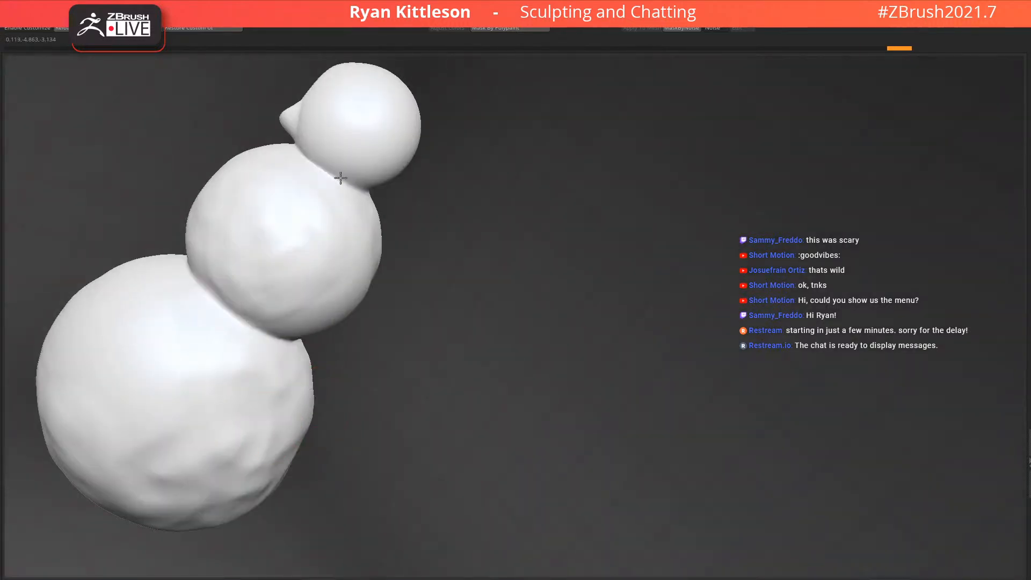
right_drag(340, 184, 394, 140)
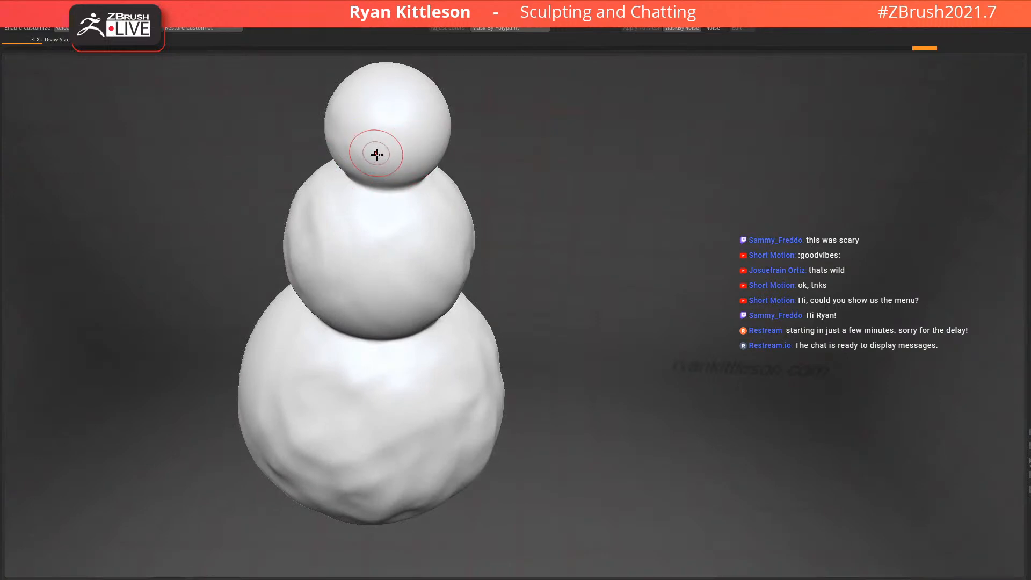
key(f)
mouse_move(498, 155)
right_down()
mouse_move(438, 134)
mouse_move(491, 148)
right_up()
Toggle symmetry and sculpt further lumps along the sides of the standing snowman's body
right_drag(419, 95, 455, 207)
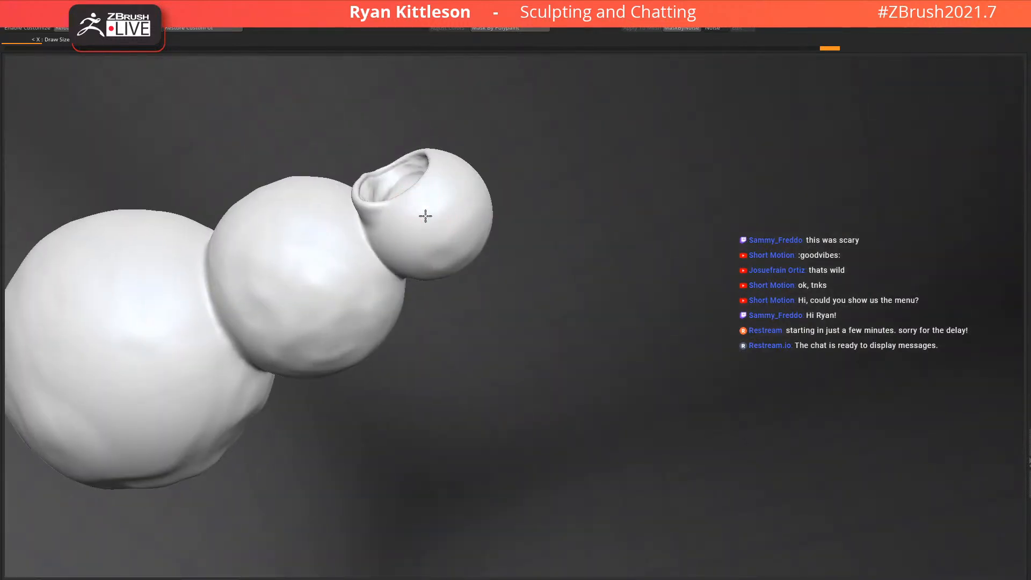
mouse_move(465, 170)
right_down()
mouse_move(456, 232)
mouse_move(467, 336)
mouse_move(502, 324)
right_up()
drag(483, 305, 567, 254)
key(x)
right_drag(397, 231, 469, 241)
mouse_move(352, 213)
mouse_down()
mouse_move(278, 295)
mouse_move(267, 408)
mouse_up()
Break up the remaining even areas on the standing snowman's bottom and middle balls from all sides
mouse_move(349, 223)
ctrl+right_down()
mouse_move(313, 163)
mouse_move(370, 242)
ctrl+right_up()
right_drag(371, 242, 380, 258)
ctrl+right_drag(316, 175, 269, 317)
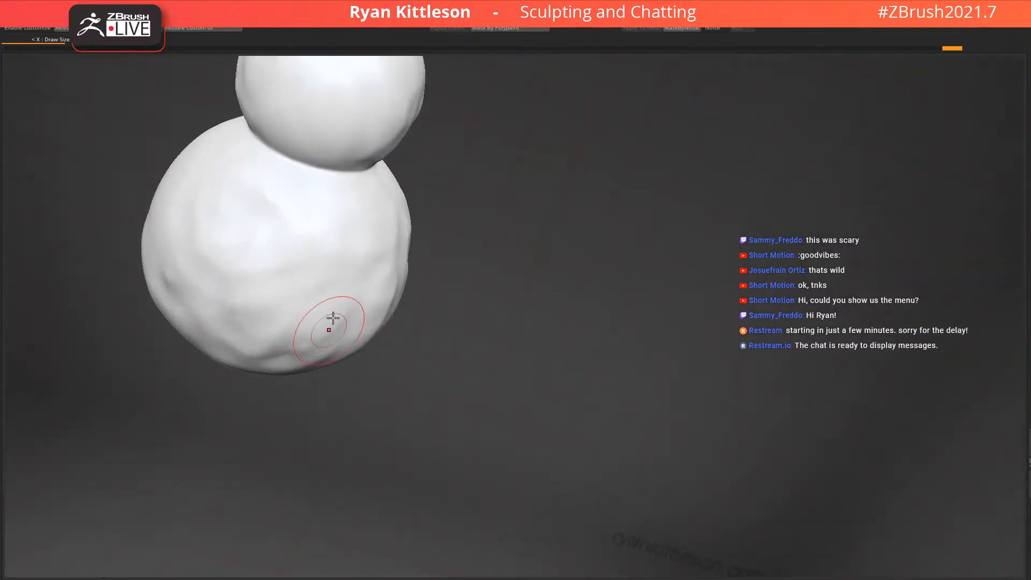
right_drag(324, 339, 232, 270)
right_drag(228, 209, 285, 246)
right_drag(315, 281, 338, 291)
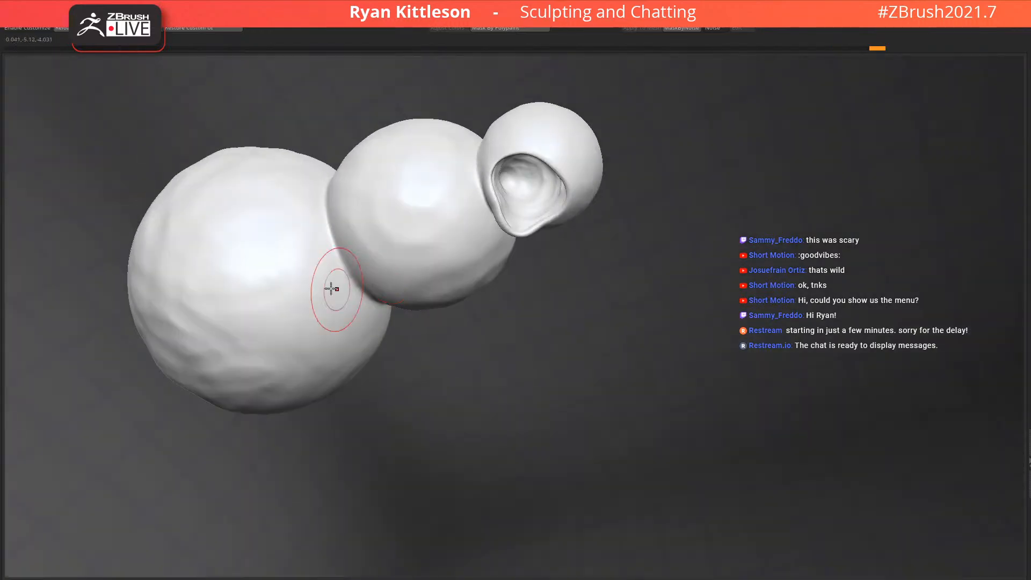
right_drag(321, 221, 311, 165)
right_drag(297, 262, 436, 317)
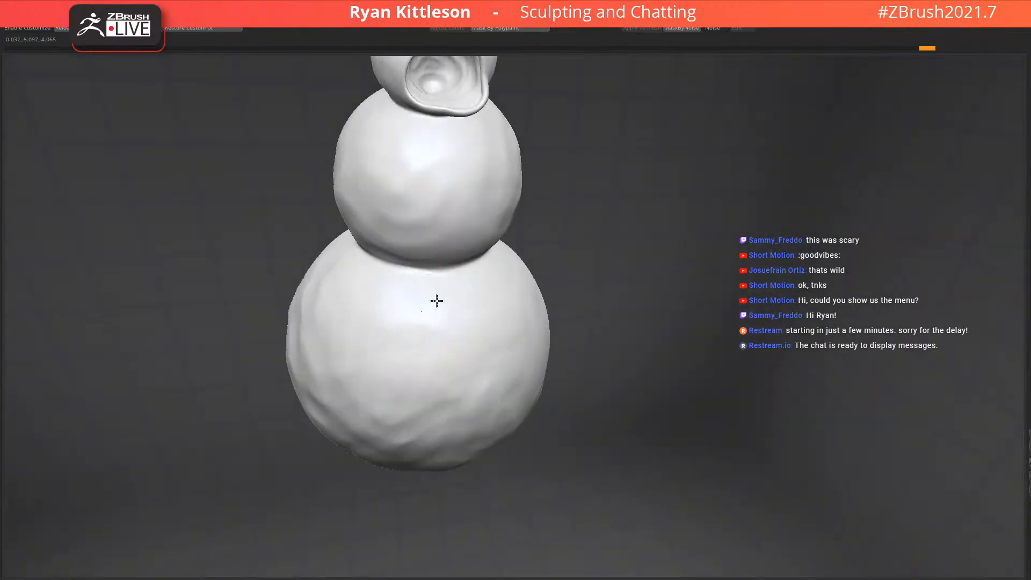
mouse_move(472, 276)
right_down()
mouse_move(472, 306)
mouse_move(410, 281)
mouse_move(431, 239)
mouse_move(377, 249)
right_up()
Sculpt subtle lumps on the top and side of the standing snowman's head, toggling symmetry as needed
key(x)
mouse_move(325, 191)
right_down()
mouse_move(371, 219)
mouse_move(319, 221)
right_up()
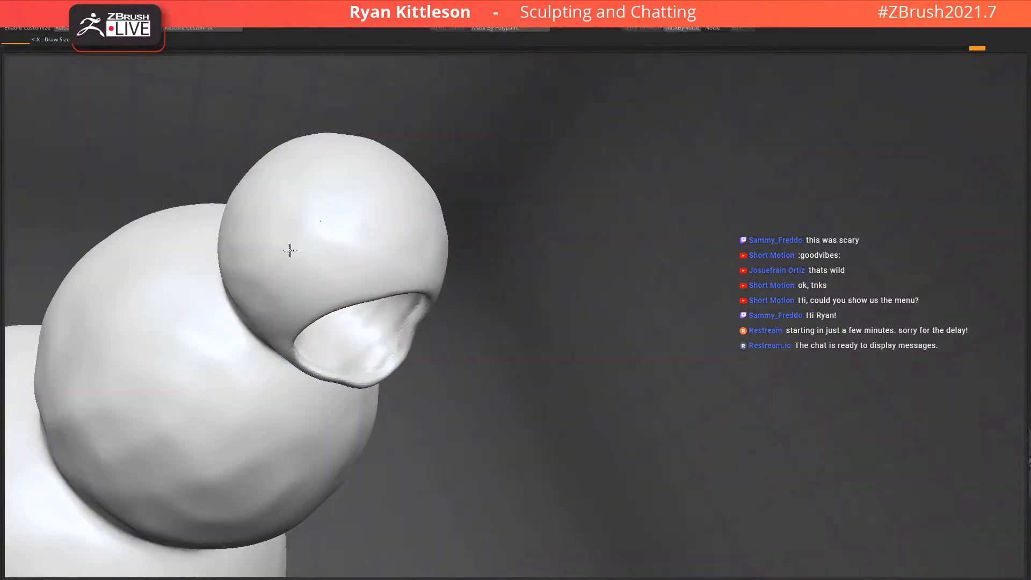
drag(361, 280, 419, 269)
right_drag(375, 212, 384, 224)
key(x)
drag(411, 213, 395, 178)
drag(448, 206, 441, 143)
Carry the uneven snow surface around the side and back of the standing snowman's head
right_drag(441, 142, 410, 166)
mouse_move(410, 166)
ctrl+right_down()
mouse_move(386, 196)
mouse_move(433, 242)
ctrl+right_up()
mouse_move(441, 355)
alt+right_down()
mouse_move(452, 190)
mouse_move(494, 260)
mouse_move(442, 230)
mouse_move(459, 225)
alt+right_up()
alt+right_drag(546, 301, 515, 270)
right_drag(522, 206, 557, 299)
mouse_move(573, 217)
mouse_down()
mouse_move(596, 198)
mouse_move(602, 211)
mouse_up()
Adjust the brush size and shape the snow around the junction of the standing snowman's head and middle ball
mouse_move(587, 246)
ctrl+right_down()
mouse_move(587, 311)
mouse_move(507, 196)
mouse_move(590, 224)
ctrl+right_up()
right_drag(469, 243, 494, 252)
mouse_move(494, 252)
ctrl+right_down()
mouse_move(488, 214)
mouse_move(495, 249)
mouse_move(456, 254)
ctrl+right_up()
key(s)
drag(425, 251, 387, 237)
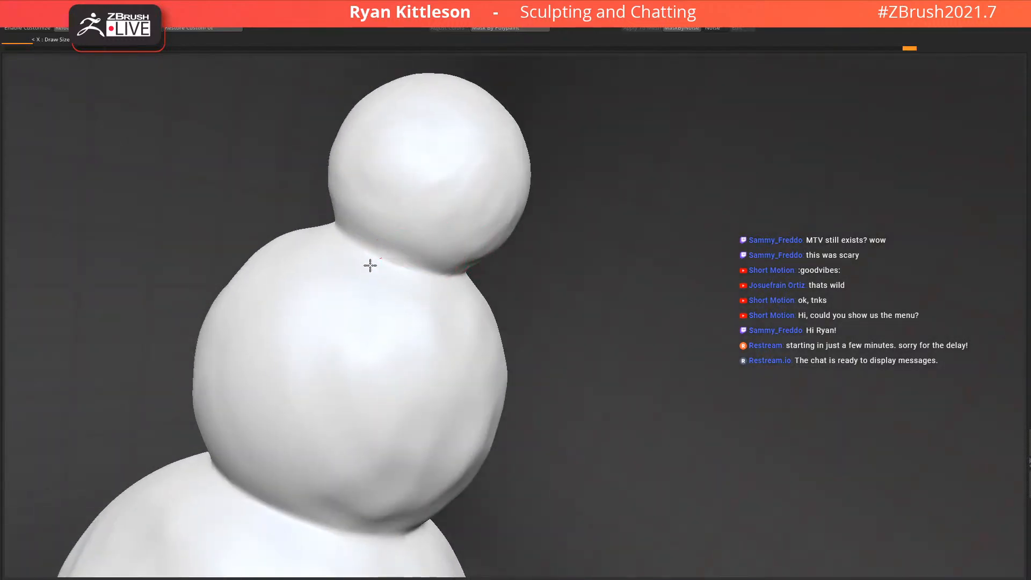
right_drag(349, 213, 335, 243)
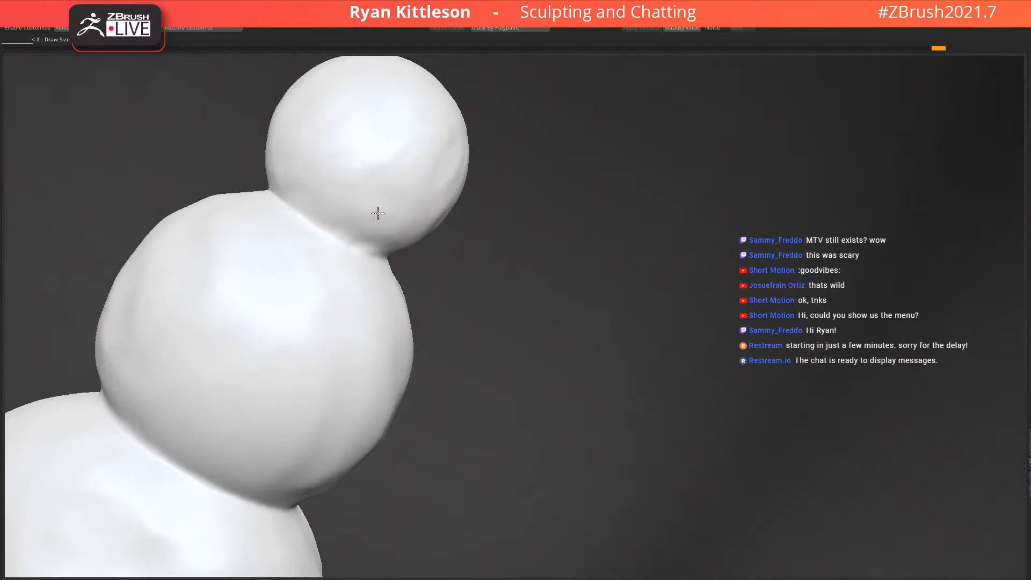
Add lumps to the back and lower side of the standing snowman's middle ball
right_drag(385, 214, 311, 329)
mouse_move(230, 422)
mouse_down()
mouse_move(393, 476)
mouse_move(365, 424)
mouse_up()
mouse_move(381, 412)
alt+right_down()
mouse_move(442, 221)
mouse_move(403, 258)
alt+right_up()
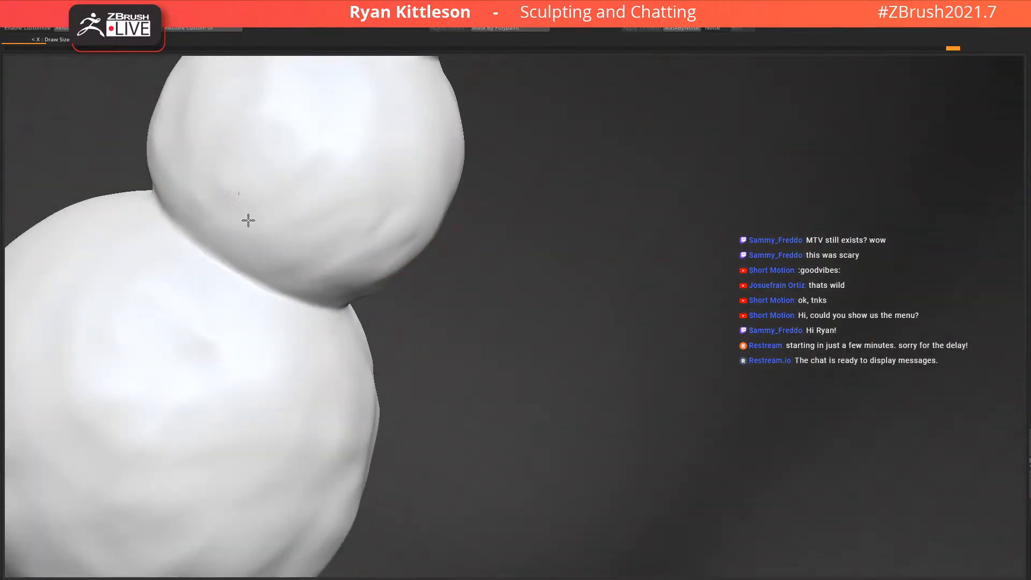
drag(240, 190, 387, 237)
right_drag(341, 315, 388, 324)
drag(389, 324, 437, 315)
Return to the full scene, isolate the body of the snowman gripped by the tentacle and adjust the brush size
mouse_move(437, 315)
ctrl+right_down()
mouse_move(396, 226)
mouse_move(462, 215)
ctrl+right_up()
ctrl+right_drag(461, 215, 468, 249)
mouse_move(419, 275)
right_down()
mouse_move(443, 258)
mouse_move(488, 272)
mouse_move(597, 256)
mouse_move(612, 221)
right_up()
alt+right_drag(641, 290, 582, 189)
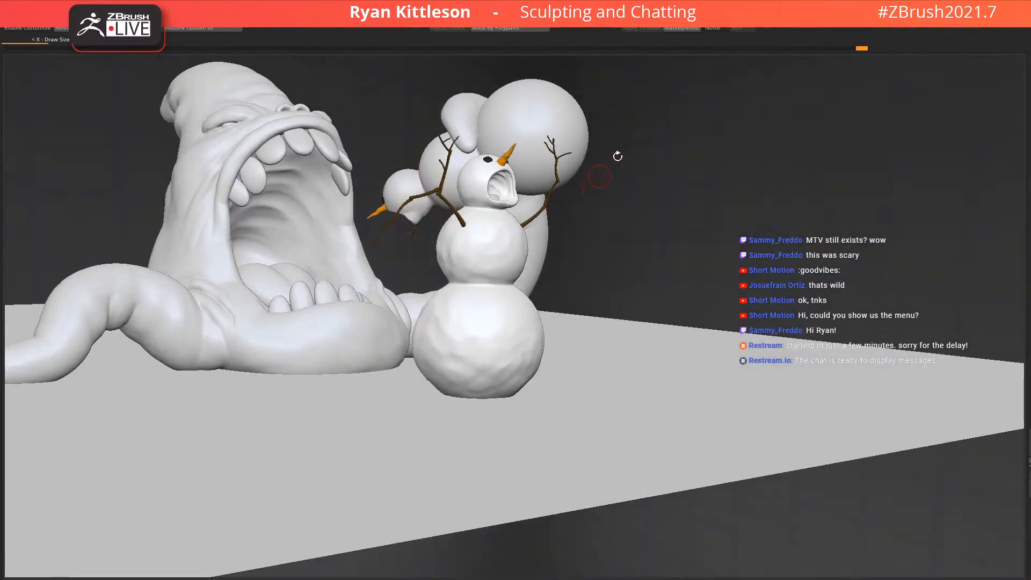
alt+click(555, 114)
ctrl+right_drag(547, 124, 555, 136)
key(alt+s)
alt+right_drag(491, 159, 485, 207)
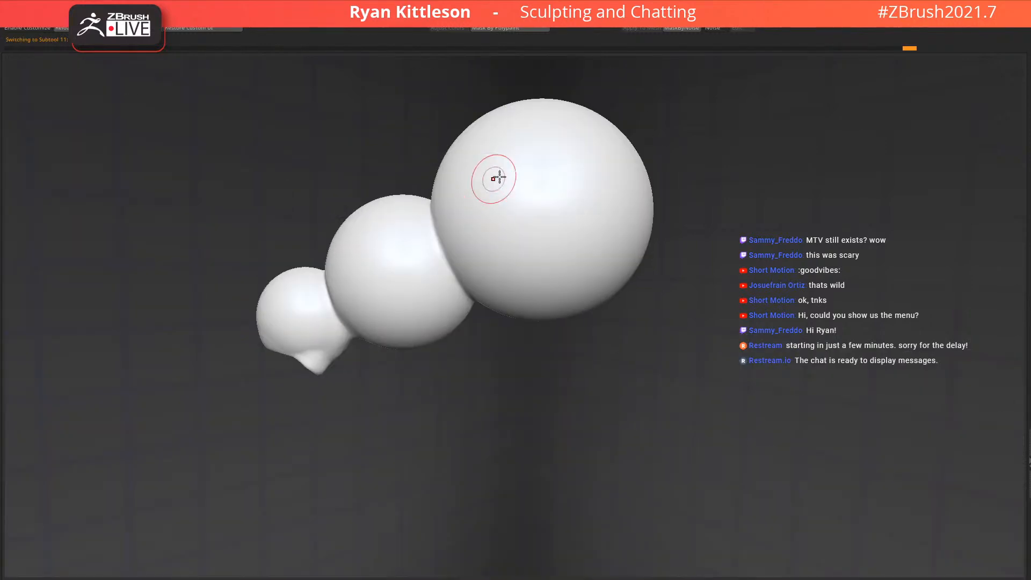
key(s)
Sculpt irregular snow lumps on the front and side of the gripped snowman's largest ball
drag(519, 212, 516, 135)
right_drag(485, 243, 684, 294)
mouse_move(669, 203)
right_down()
mouse_move(617, 243)
mouse_move(663, 336)
right_up()
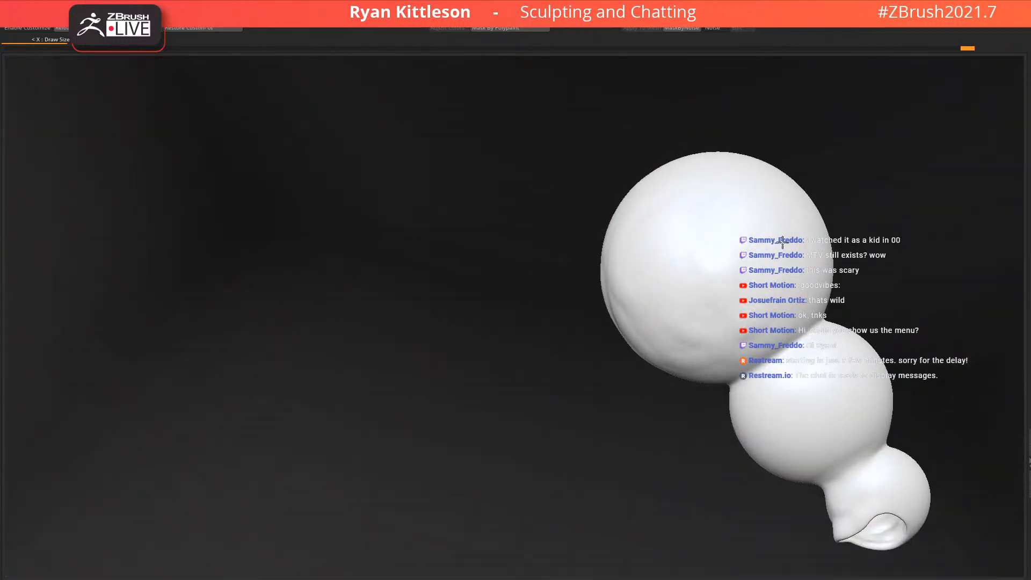
drag(674, 293, 671, 343)
right_drag(742, 329, 781, 281)
drag(853, 265, 814, 322)
Continue the lumpy surface around the back and far side of the gripped snowman's largest ball
mouse_move(818, 293)
right_down()
mouse_move(599, 290)
mouse_move(582, 239)
mouse_move(581, 300)
right_up()
drag(627, 217, 659, 207)
drag(679, 256, 668, 261)
drag(623, 206, 632, 184)
drag(595, 236, 655, 177)
right_drag(655, 177, 745, 188)
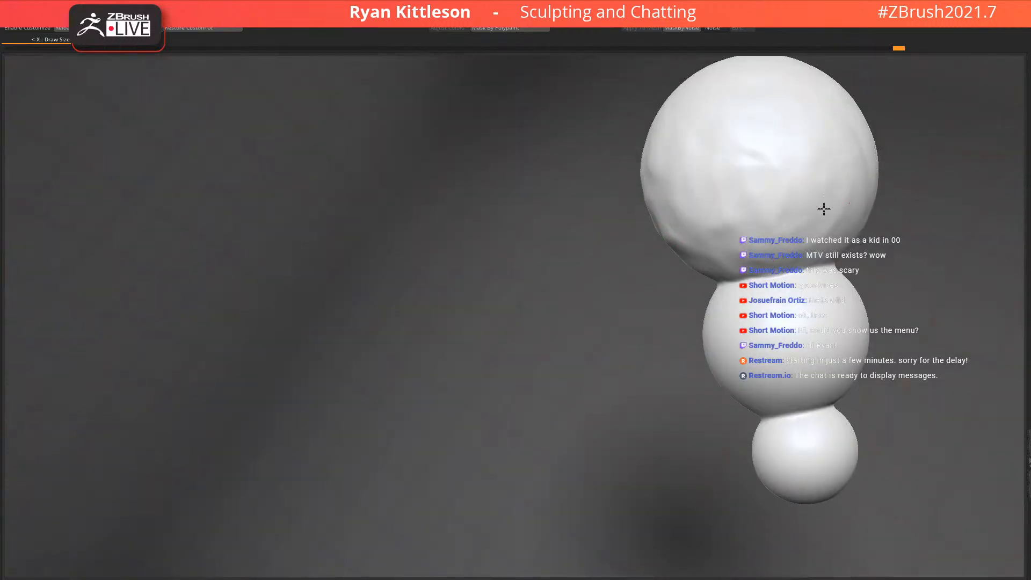
Sculpt irregular snow lumps on the back and side of the gripped snowman's middle ball
alt+drag(639, 181, 481, 52)
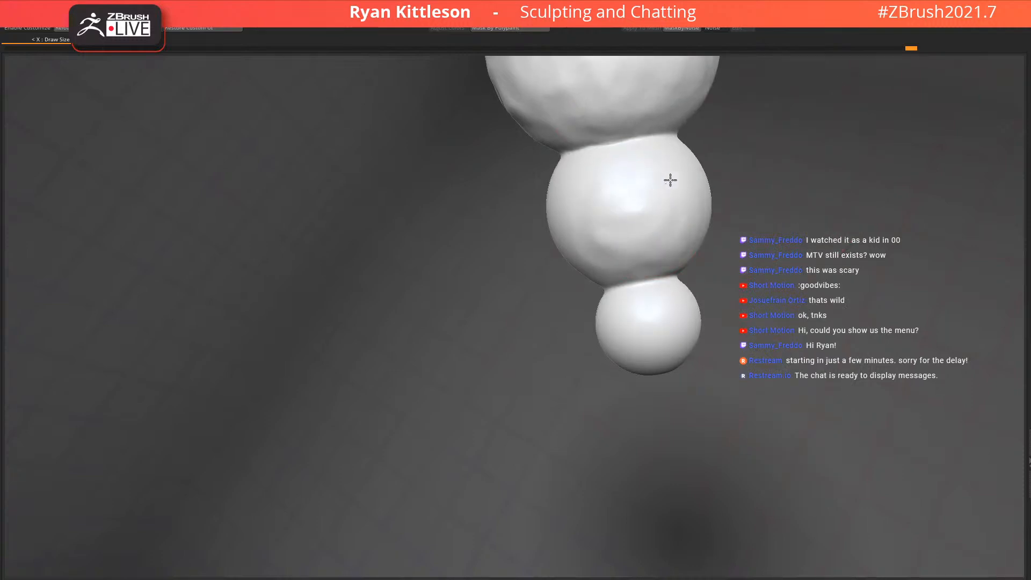
right_drag(604, 234, 626, 212)
mouse_move(625, 212)
mouse_down()
mouse_move(557, 240)
mouse_move(550, 177)
mouse_move(524, 217)
mouse_up()
right_drag(578, 209, 601, 198)
drag(539, 185, 503, 268)
drag(472, 233, 463, 210)
right_drag(451, 257, 497, 236)
mouse_move(468, 209)
mouse_down()
mouse_move(411, 279)
mouse_move(394, 210)
mouse_up()
mouse_move(393, 210)
right_down()
mouse_move(527, 247)
mouse_move(450, 185)
right_up()
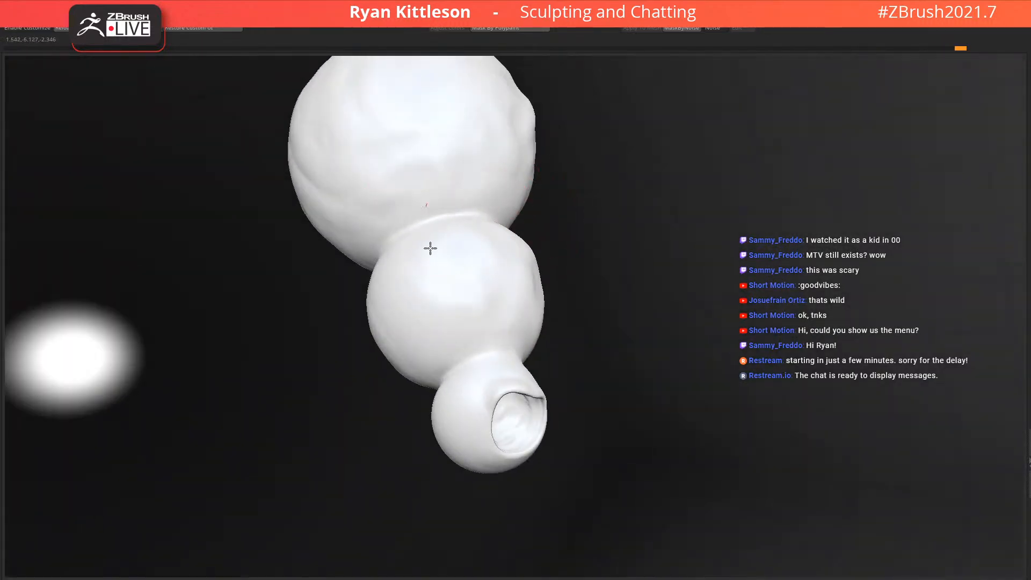
Continue the lumpy surface over the mouth-facing side of the gripped snowman's middle ball
drag(455, 332, 421, 272)
right_drag(421, 271, 380, 260)
drag(377, 254, 389, 307)
alt+right_drag(391, 307, 400, 198)
Adjust the brush size and add small snow lumps to the back and sides of the gripped snowman's head
key(s)
right_drag(387, 304, 415, 307)
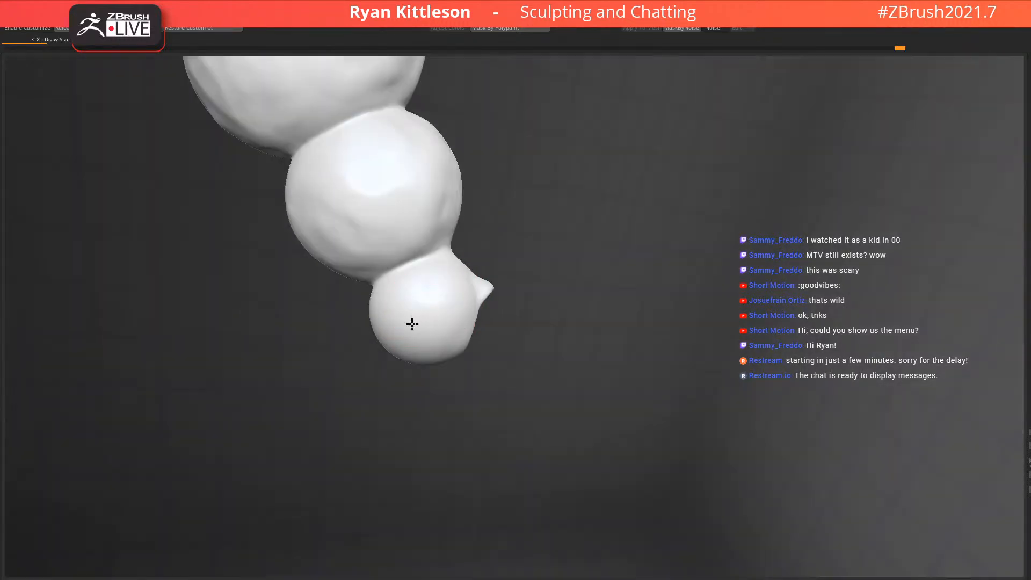
drag(403, 323, 422, 313)
right_drag(422, 313, 400, 348)
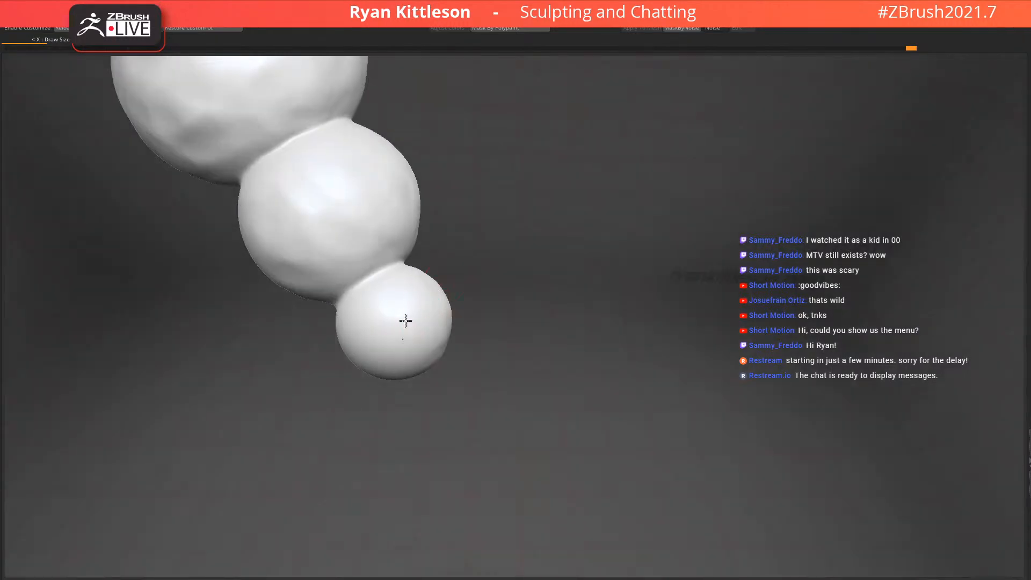
drag(393, 337, 410, 301)
right_drag(409, 301, 356, 341)
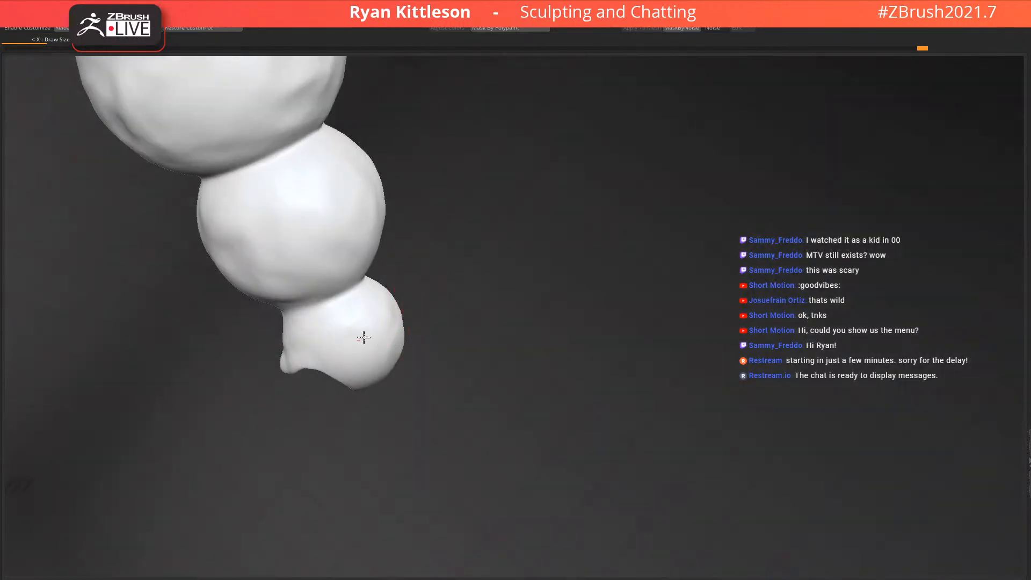
Return to the full scene and deepen the lumps on the exposed underside of the gripped snowman's largest ball
right_drag(396, 272, 403, 226)
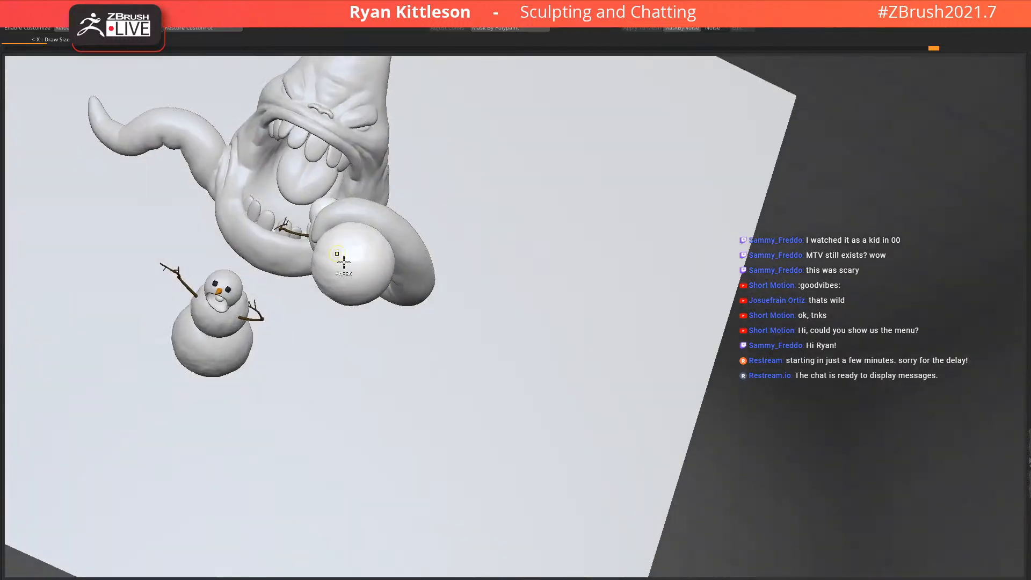
ctrl+right_drag(344, 262, 428, 281)
mouse_move(447, 357)
mouse_down()
mouse_move(523, 284)
mouse_move(447, 324)
mouse_up()
drag(377, 366, 500, 358)
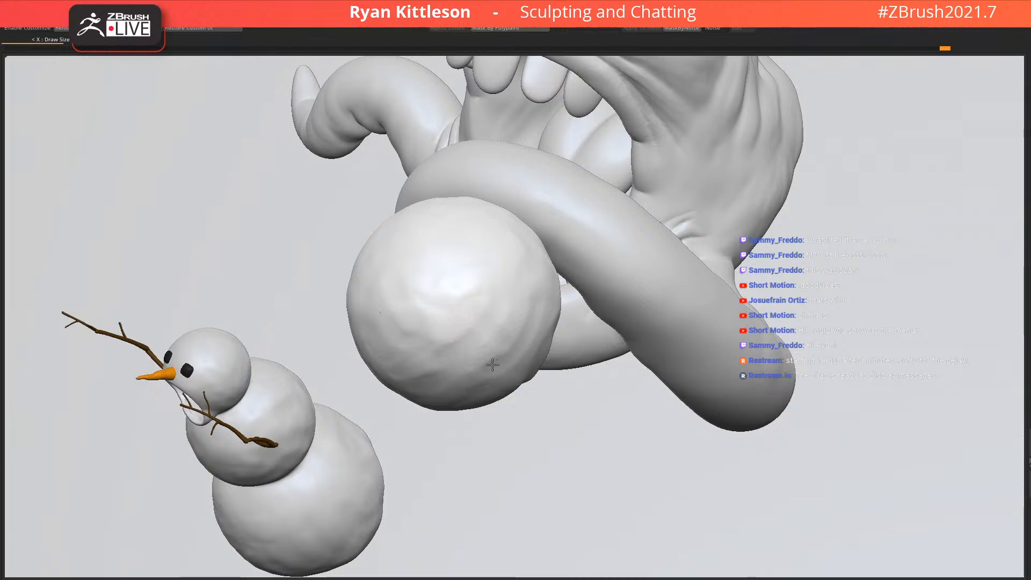
drag(490, 260, 399, 249)
right_drag(454, 290, 462, 221)
drag(450, 300, 394, 343)
mouse_move(388, 297)
right_down()
mouse_move(444, 225)
mouse_move(460, 272)
mouse_move(480, 276)
mouse_move(465, 276)
mouse_move(505, 282)
mouse_move(538, 269)
mouse_move(596, 278)
mouse_move(520, 272)
mouse_move(503, 281)
mouse_move(472, 268)
mouse_move(490, 272)
mouse_move(489, 300)
mouse_move(524, 219)
mouse_move(563, 226)
mouse_move(567, 254)
mouse_move(601, 231)
mouse_move(627, 297)
right_up()
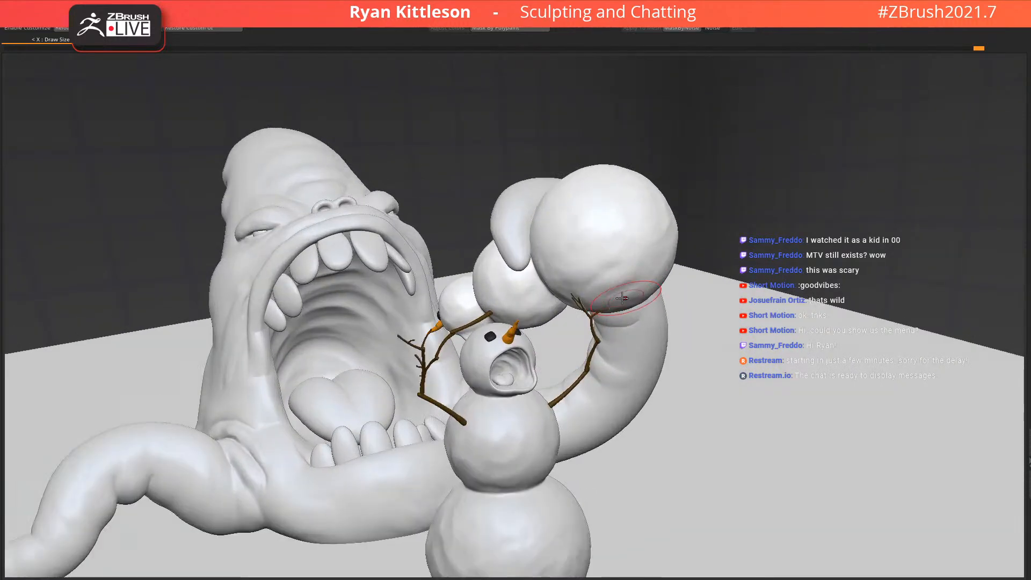
ctrl+right_drag(604, 264, 637, 288)
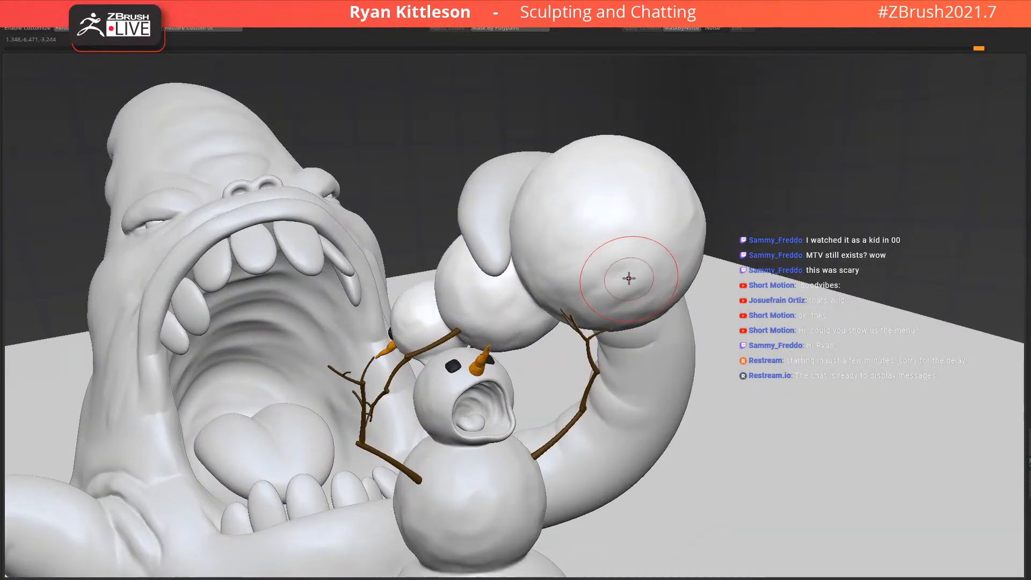
mouse_move(619, 278)
right_down()
mouse_move(631, 275)
mouse_move(581, 268)
right_up()
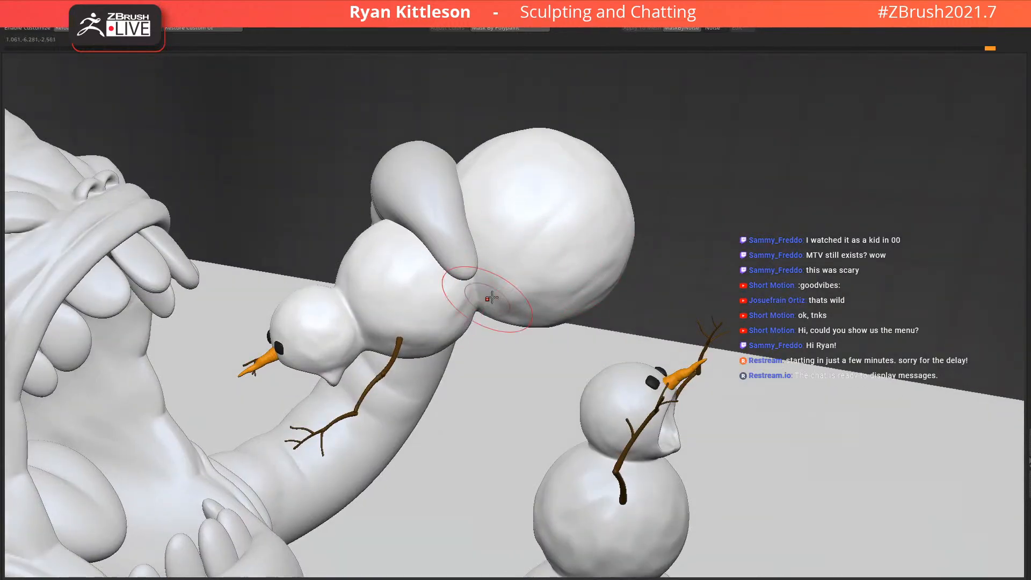
right_drag(534, 241, 541, 221)
Select the monster and sculpt lumpy snow texture along the tentacle gripping the snowman
key(x)
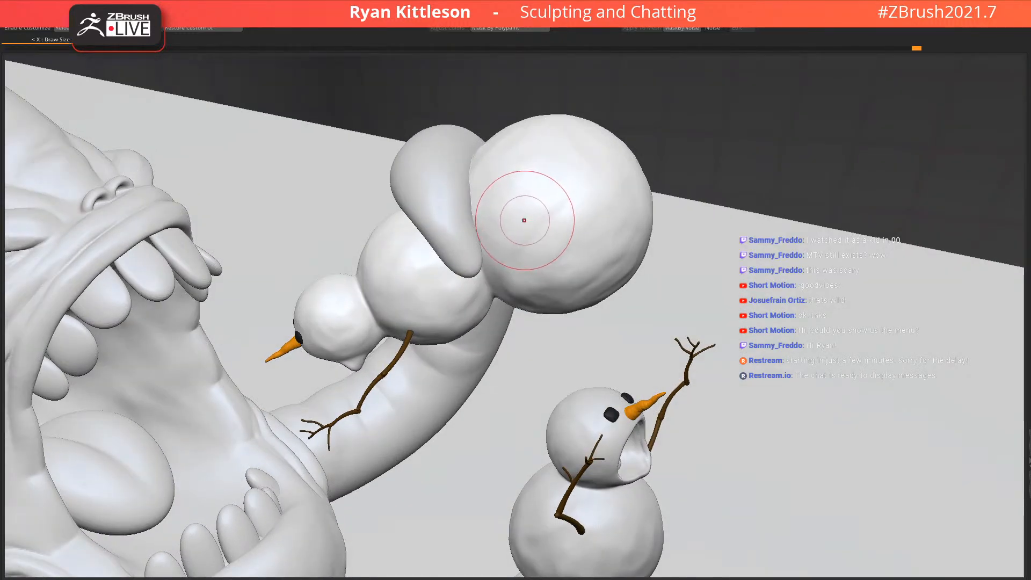
mouse_move(483, 206)
right_down()
mouse_move(524, 217)
mouse_move(573, 150)
right_up()
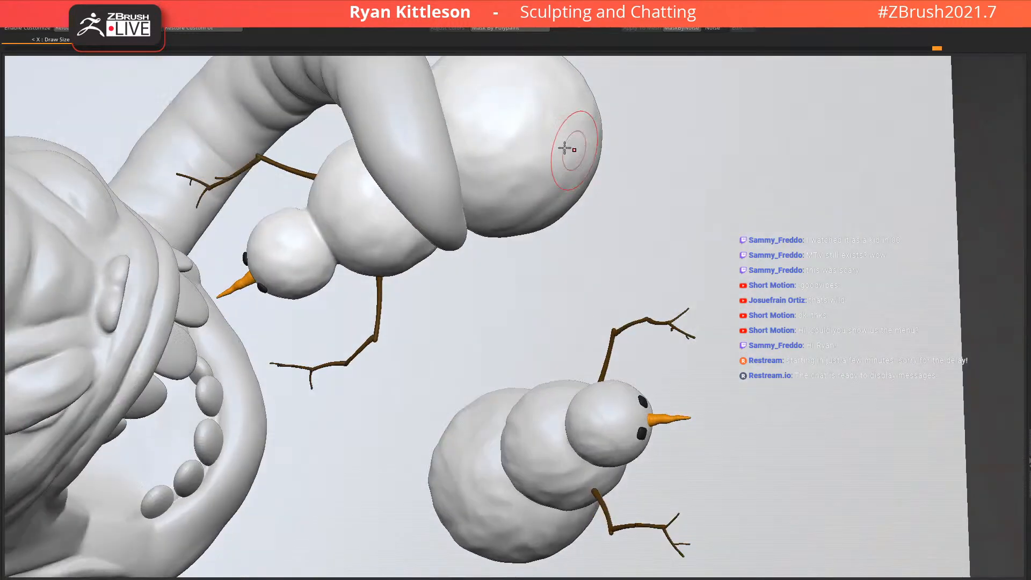
ctrl+right_drag(416, 212, 615, 303)
alt+click(602, 287)
ctrl+right_drag(639, 269, 650, 285)
mouse_move(650, 284)
right_down()
mouse_move(591, 220)
mouse_move(617, 258)
mouse_move(649, 267)
right_up()
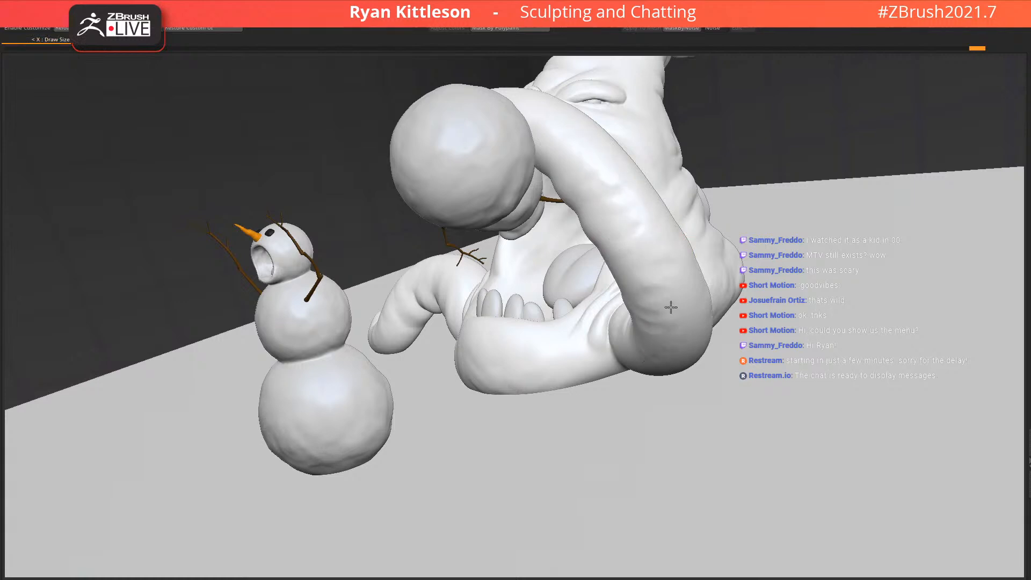
right_drag(665, 295, 742, 325)
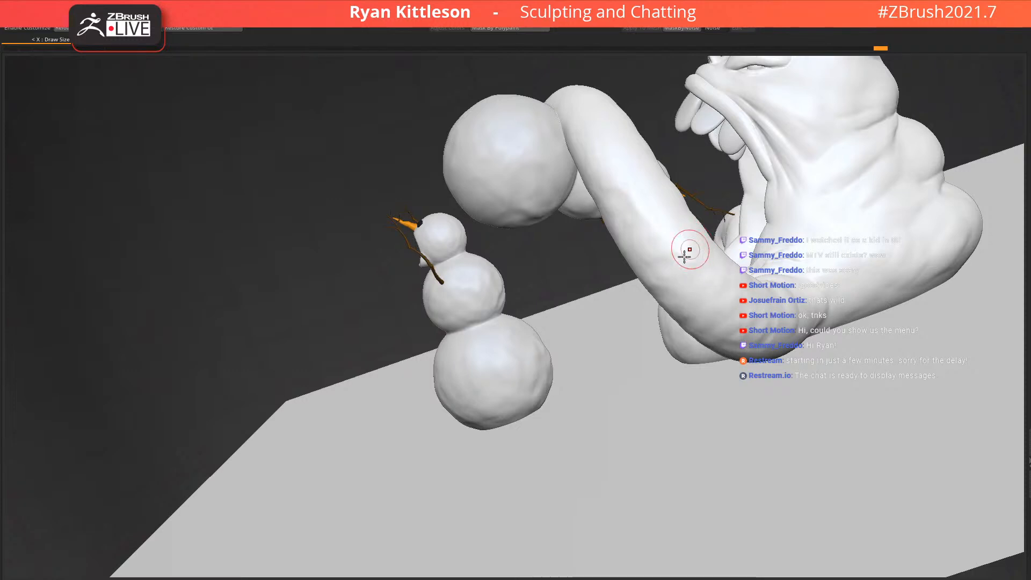
right_drag(690, 239, 711, 239)
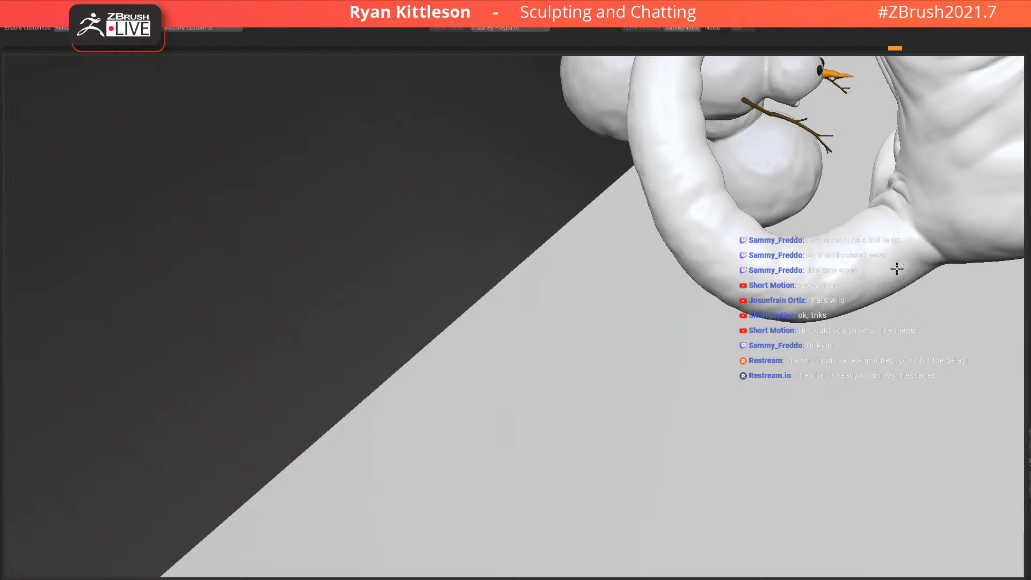
right_drag(851, 270, 521, 204)
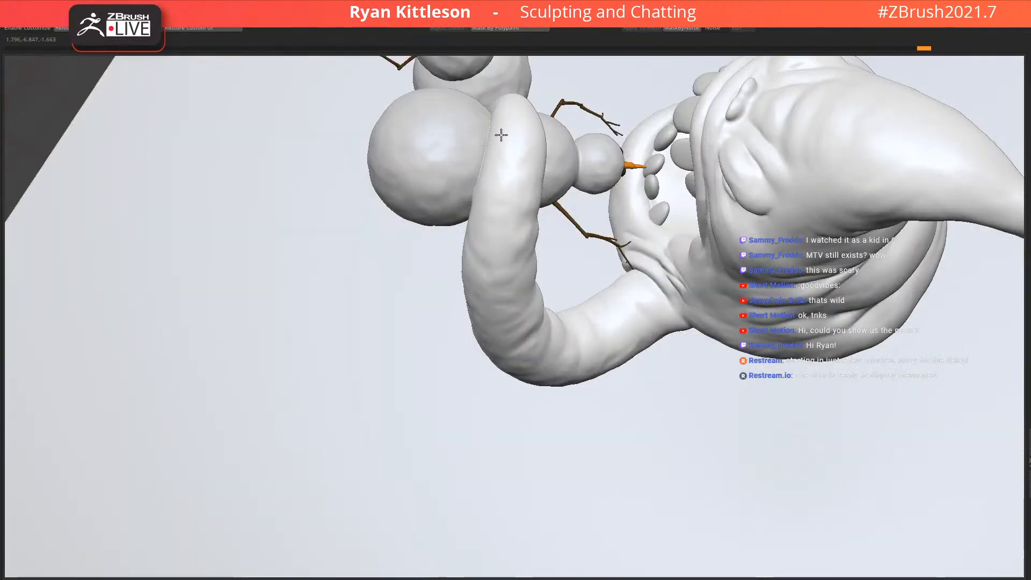
right_drag(508, 277, 720, 281)
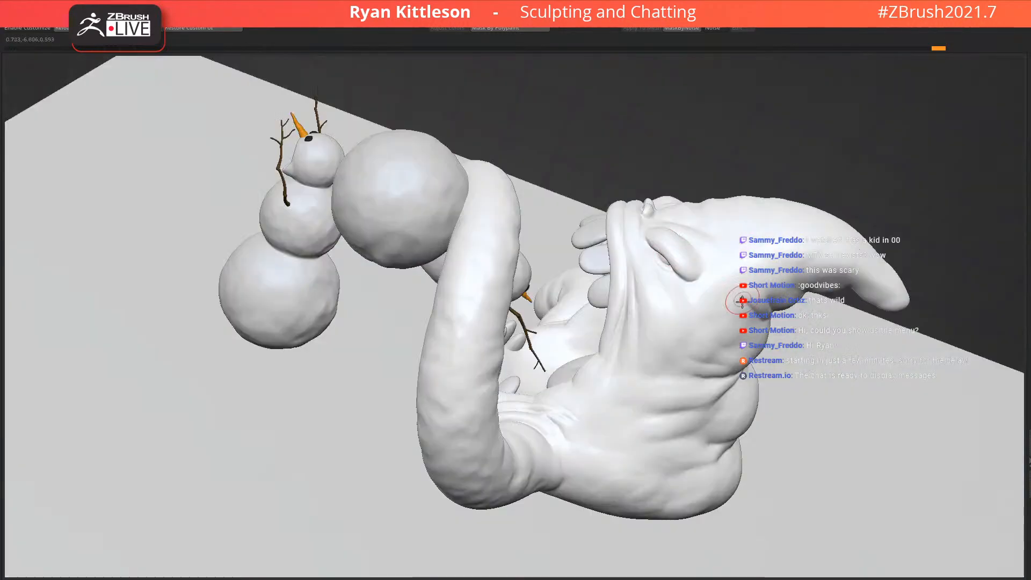
Sculpt matching snow lumps along the monster's free tentacle resting on the ground
mouse_move(648, 374)
right_down()
mouse_move(558, 317)
mouse_move(518, 329)
mouse_move(616, 335)
mouse_move(581, 230)
mouse_move(591, 271)
mouse_move(543, 249)
right_up()
right_drag(529, 197, 562, 229)
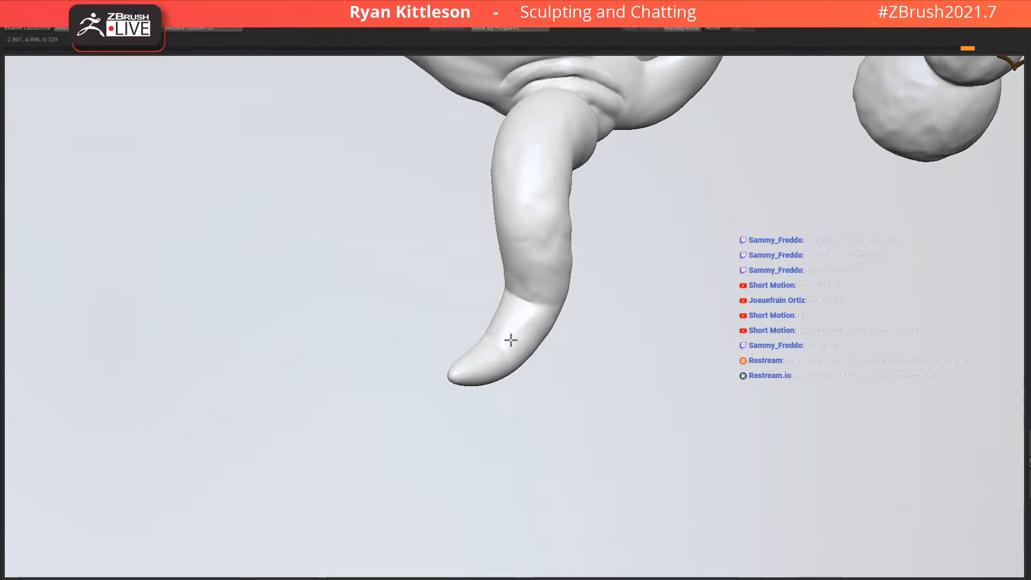
right_drag(513, 237, 521, 279)
right_drag(527, 212, 518, 237)
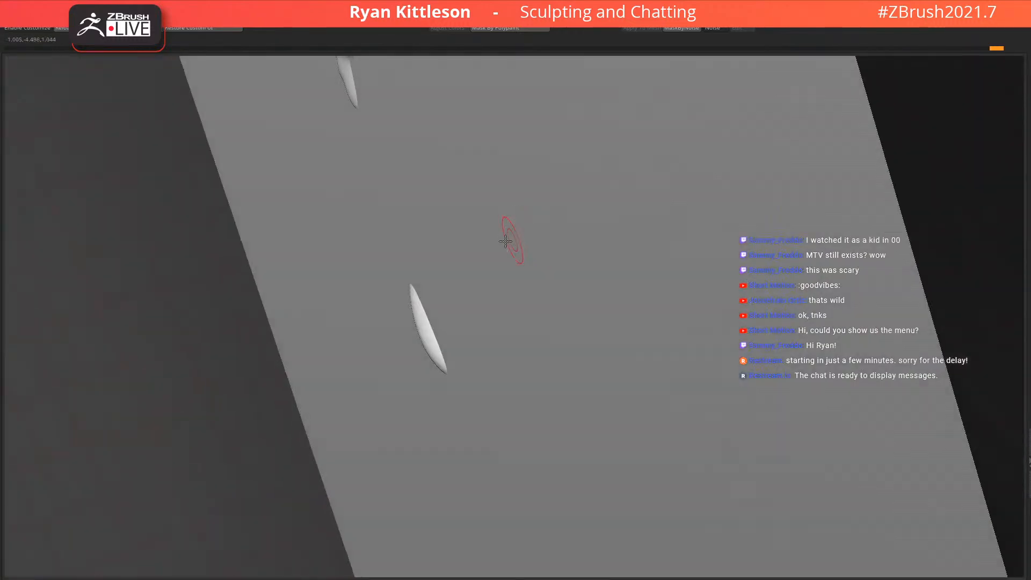
right_drag(528, 182, 637, 172)
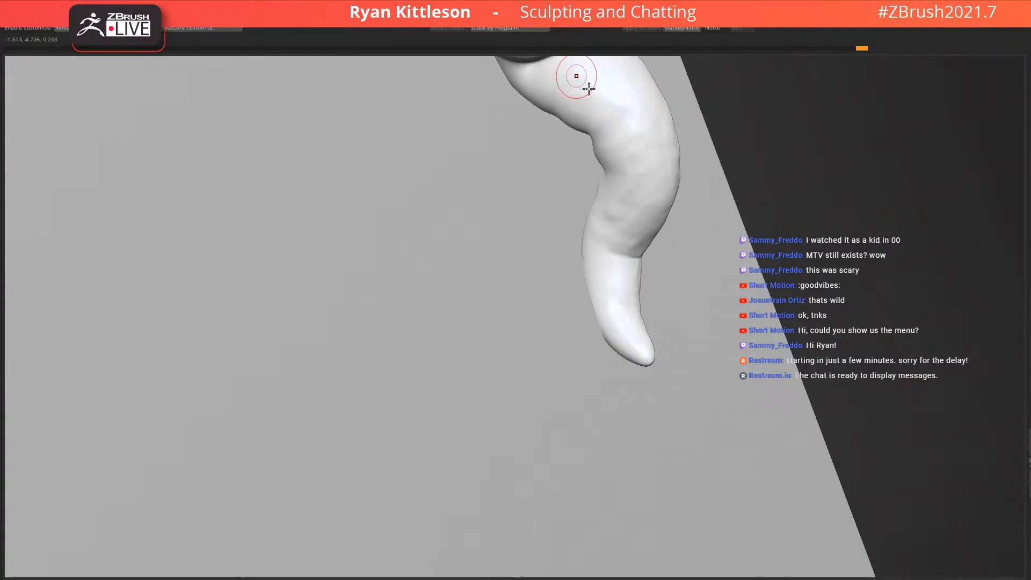
right_drag(621, 321, 627, 379)
right_drag(728, 285, 773, 279)
right_drag(708, 350, 677, 329)
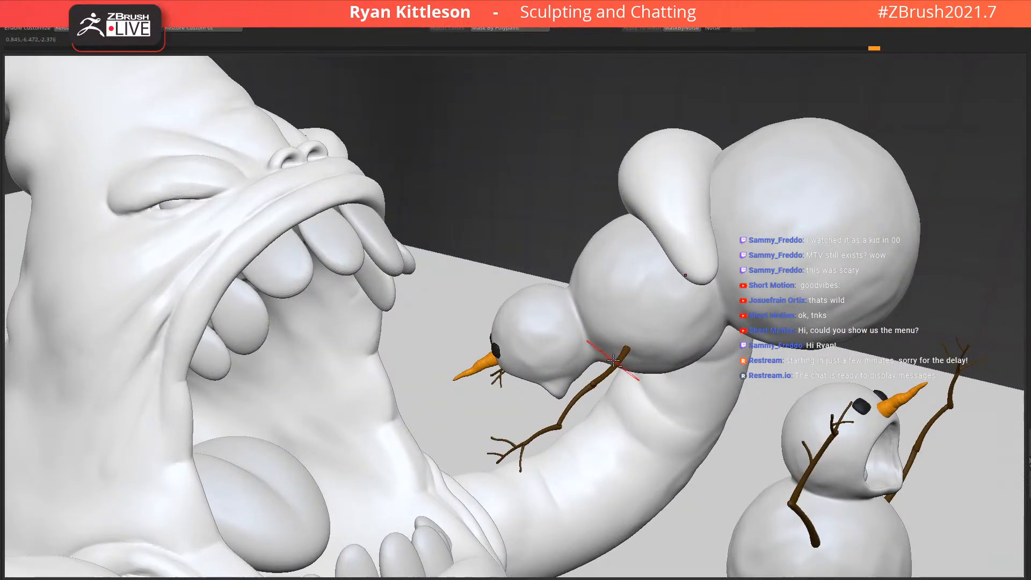
Try to rotate the gripped snowman's near stick arm with the transform gizmo
key(w)
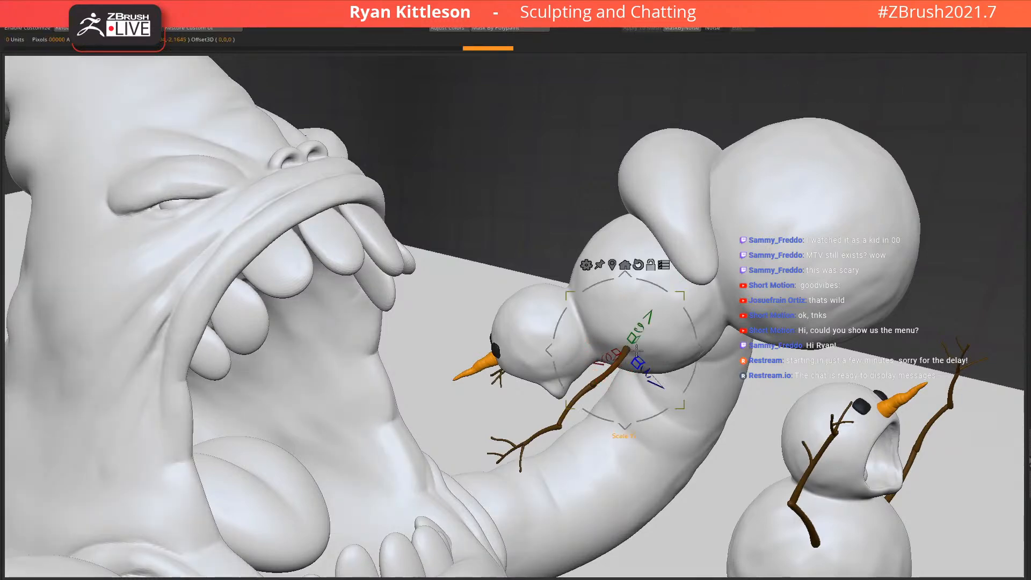
drag(692, 325, 679, 303)
key(ctrl+z)
Select the gripped snowman's other stick arm, isolate it to set the gizmo pivot at its shoulder end, and restore the full scene
right_drag(635, 262, 647, 283)
alt+click(558, 222)
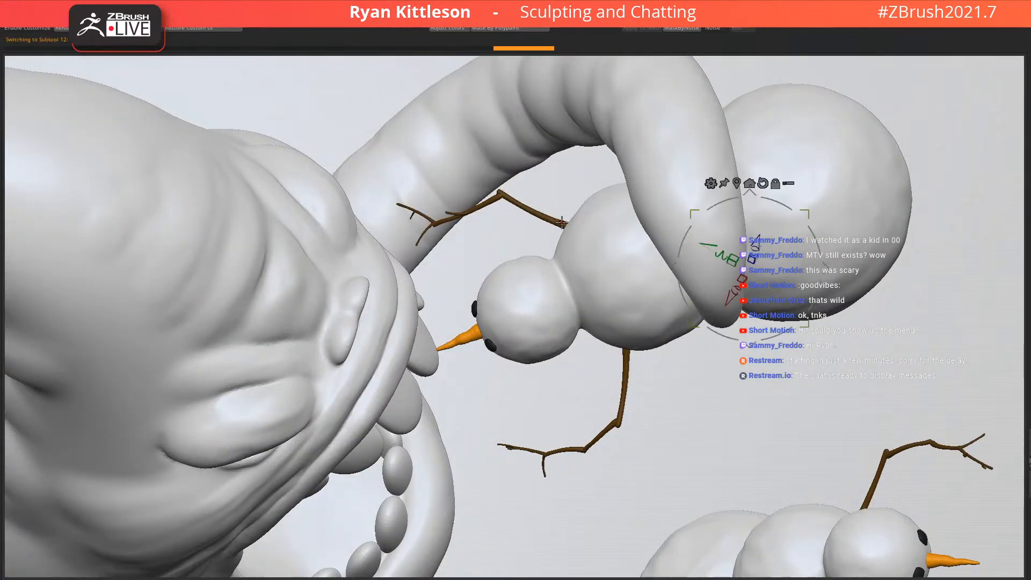
key(alt+s)
alt+click(569, 224)
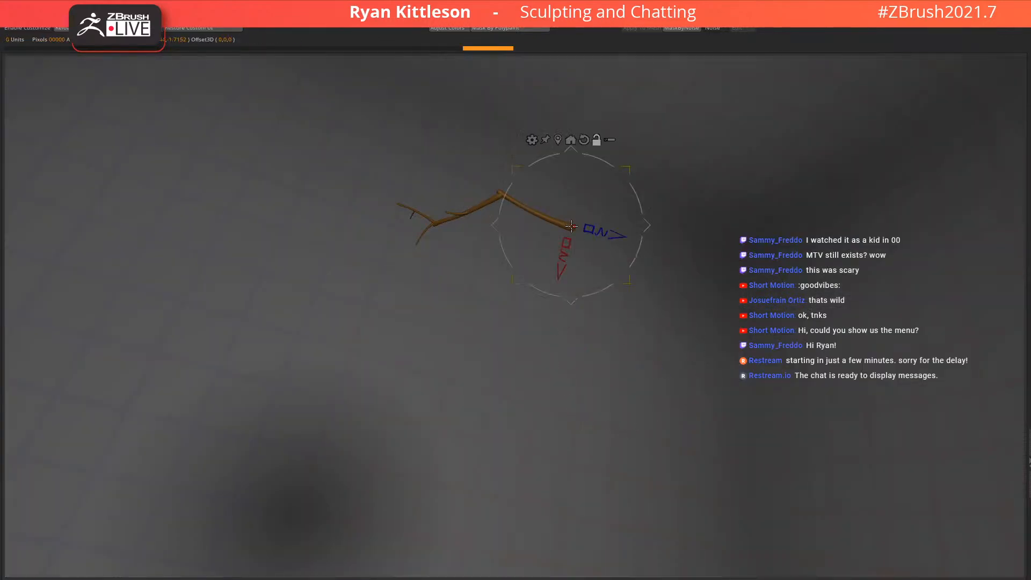
key(alt+s)
right_drag(743, 215, 628, 189)
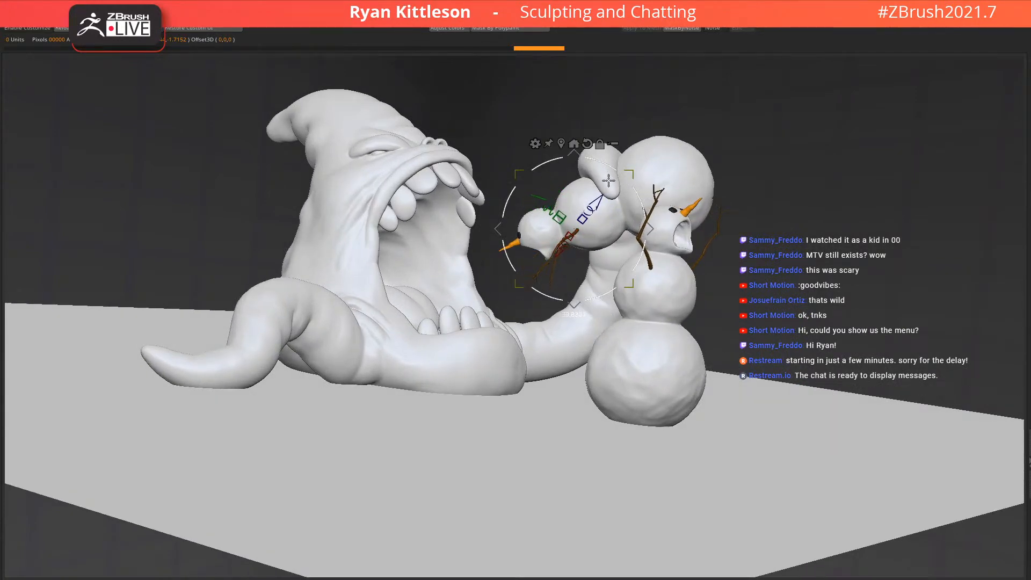
right_drag(658, 191, 613, 223)
right_drag(563, 135, 646, 232)
right_drag(701, 180, 714, 234)
right_drag(466, 279, 472, 304)
Select the monster's body and isolate it from the rest of the scene
alt+click(498, 352)
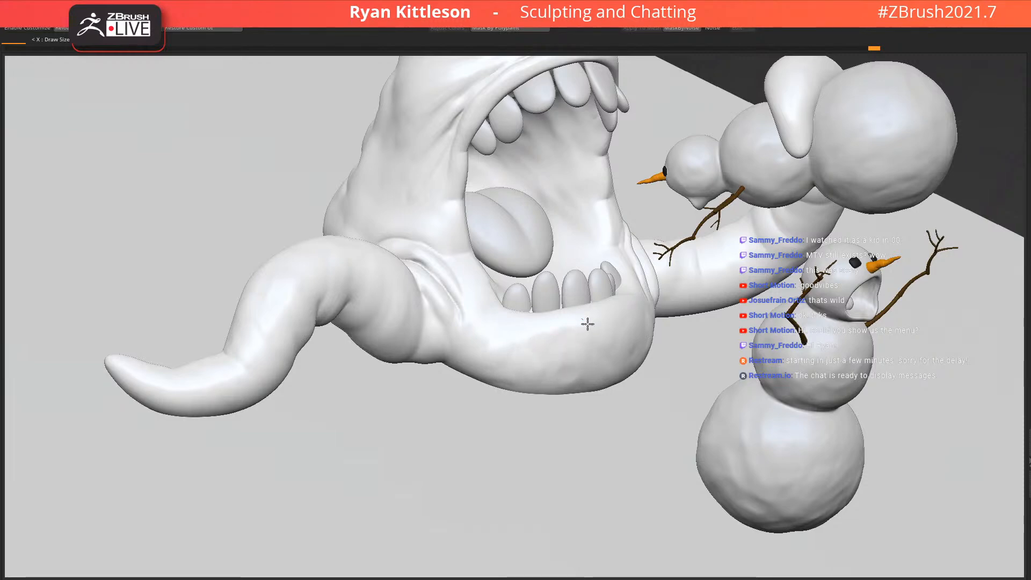
ctrl+right_drag(573, 269, 544, 214)
right_drag(536, 331, 561, 254)
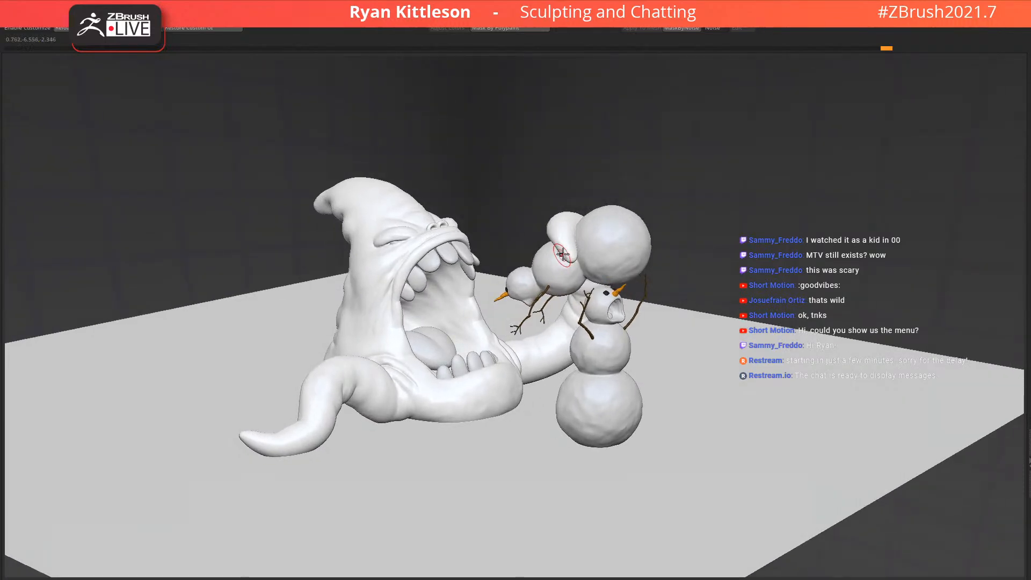
right_drag(582, 251, 495, 227)
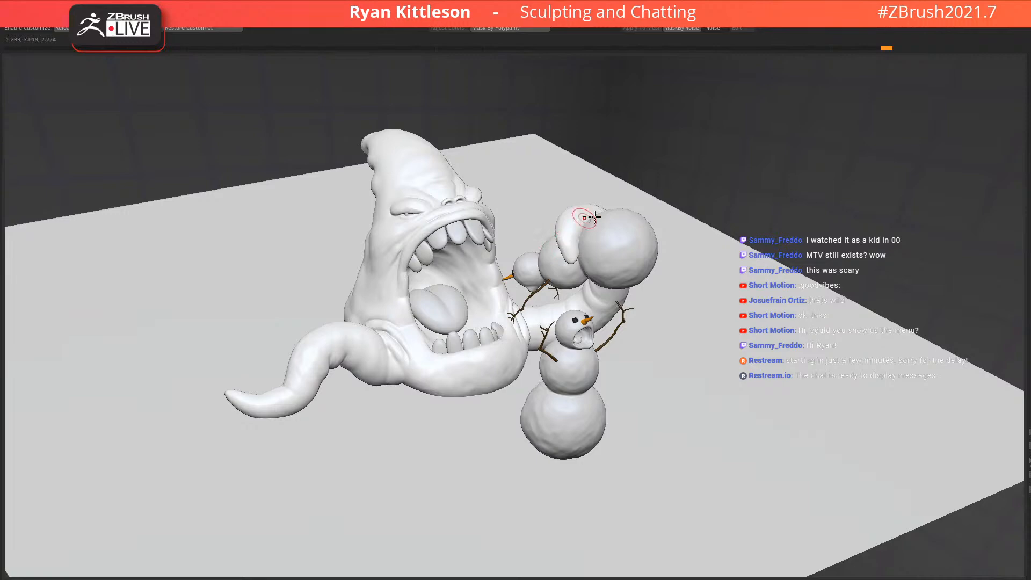
right_drag(656, 325, 550, 356)
mouse_move(513, 358)
ctrl+right_down()
mouse_move(497, 354)
mouse_move(491, 378)
mouse_move(520, 372)
mouse_move(502, 352)
ctrl+right_up()
key(alt+s)
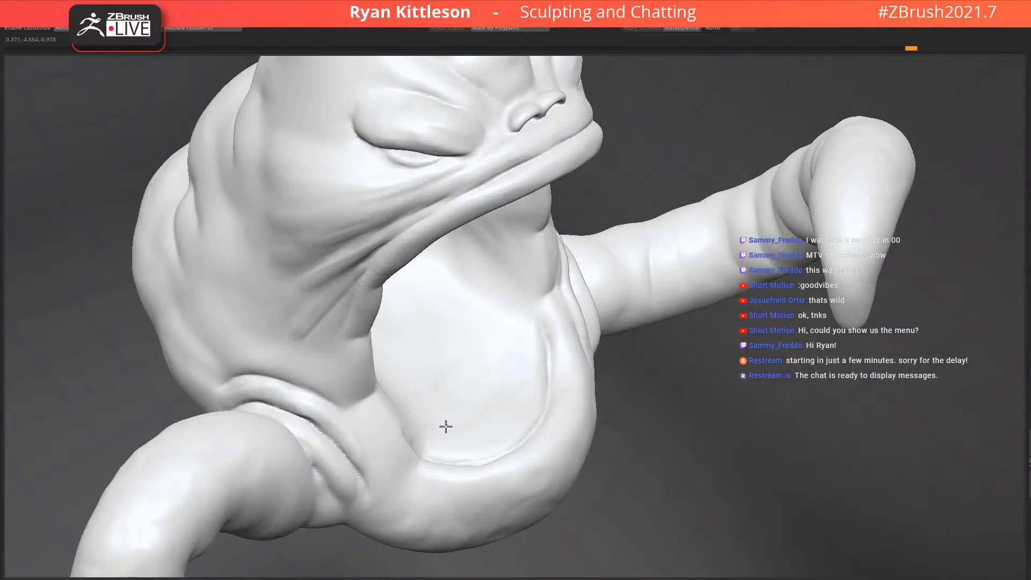
Sculpt uneven lumps and ripples across the floor and inner walls of the monster's mouth
right_drag(489, 387, 399, 430)
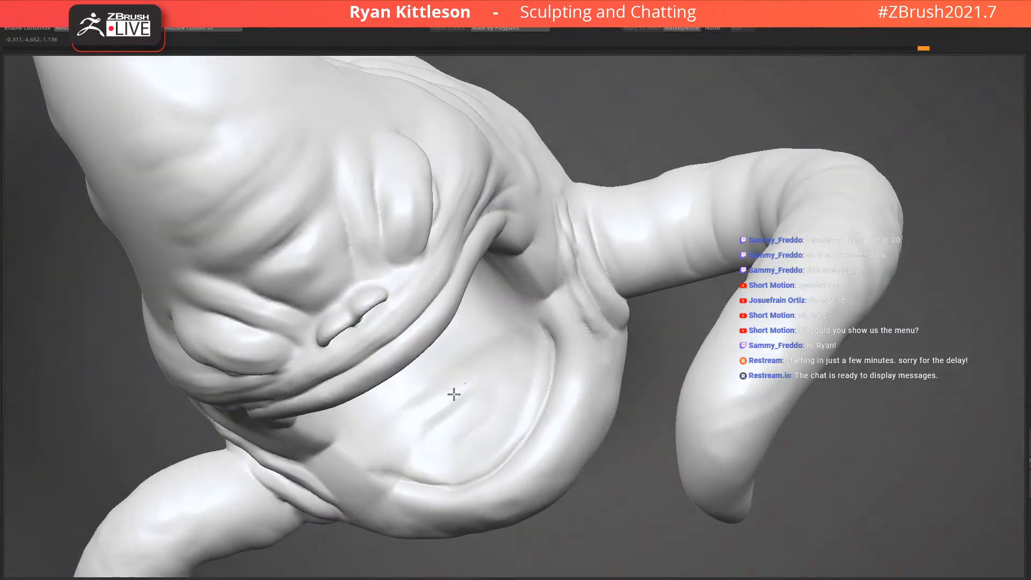
right_drag(434, 353, 446, 364)
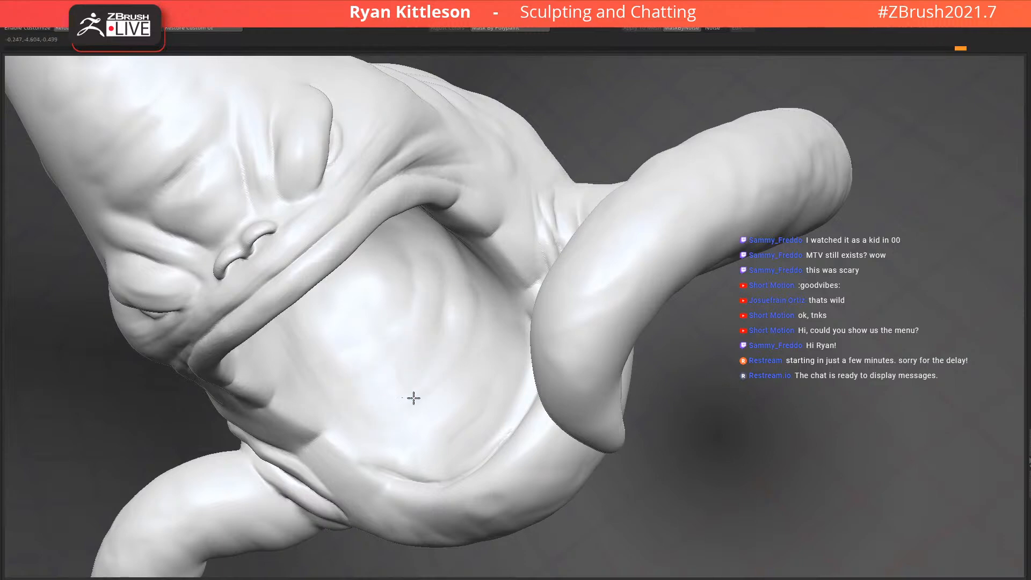
right_drag(433, 380, 424, 433)
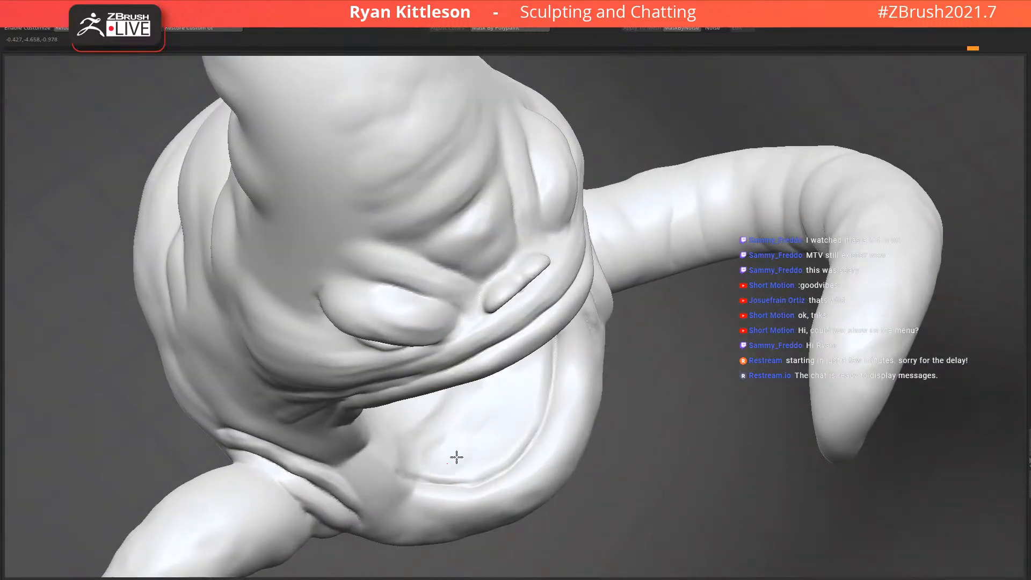
right_drag(460, 398, 471, 398)
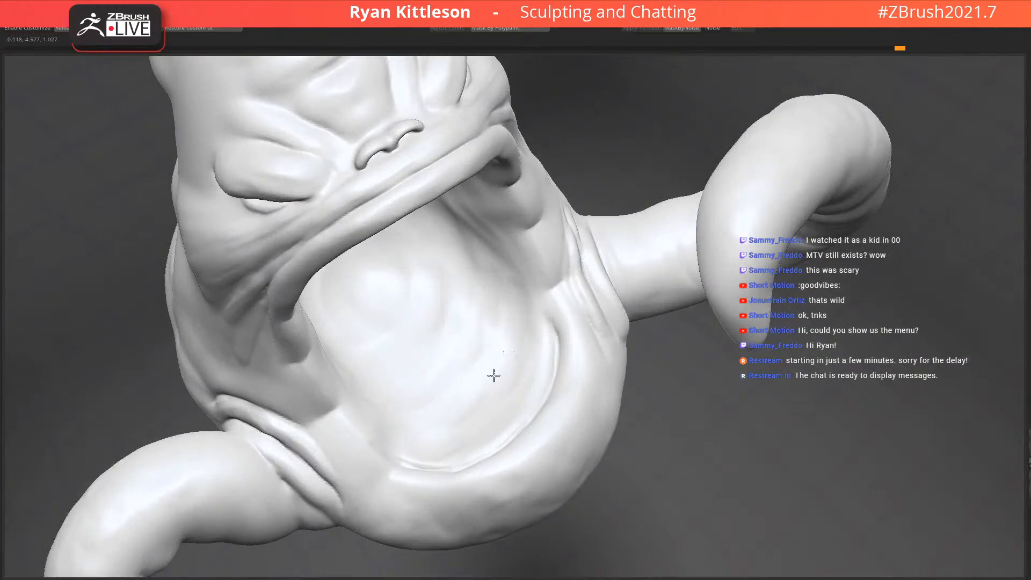
right_drag(401, 391, 368, 433)
right_drag(393, 401, 458, 338)
Show the full scene again and frame the monster together with both snowmen
key(alt+s)
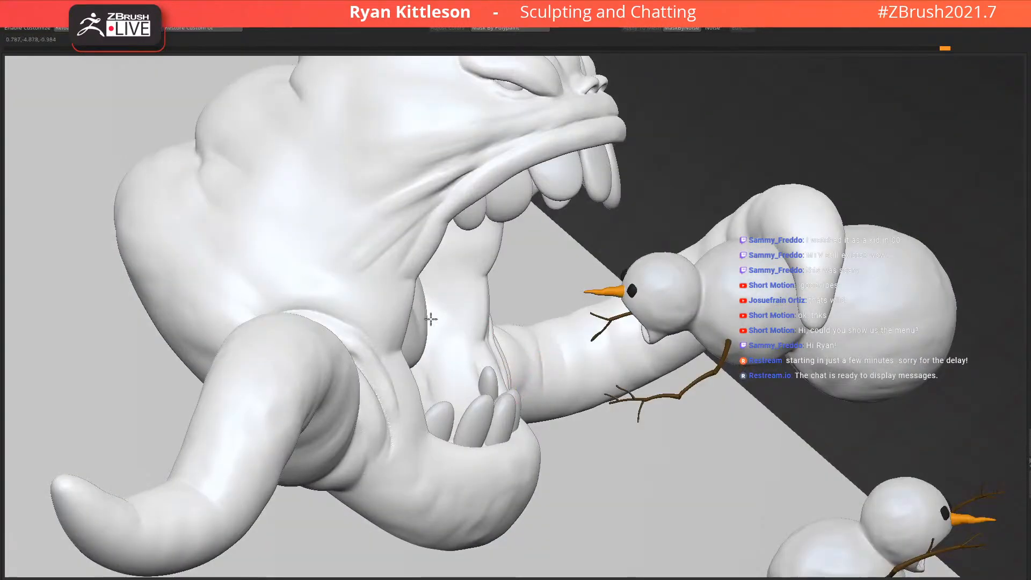
key(f)
right_drag(498, 311, 411, 341)
right_drag(436, 301, 500, 287)
key(alt+s)
click(578, 283)
ctrl+right_drag(579, 284, 634, 255)
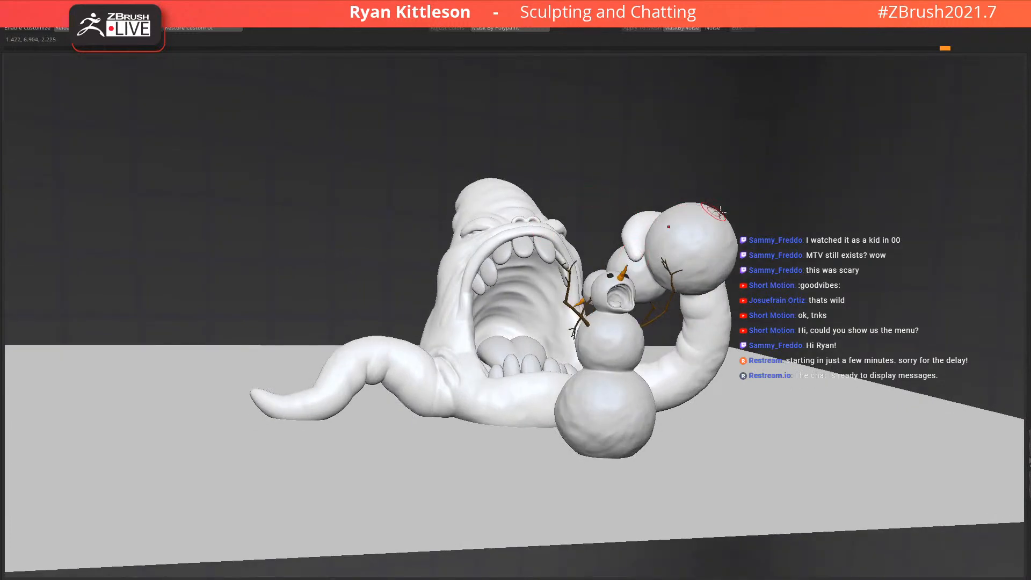
Hide the gripped snowman and select the body of the standing snowman in front of the monster
right_drag(638, 295, 606, 288)
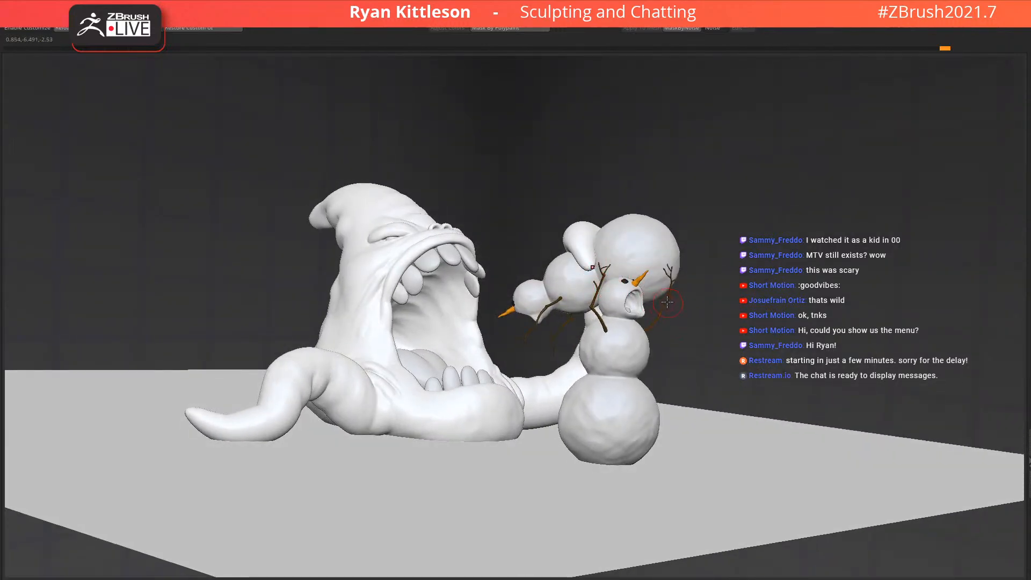
right_drag(624, 392, 600, 306)
mouse_move(585, 269)
ctrl+right_down()
mouse_move(616, 280)
mouse_move(582, 260)
ctrl+right_up()
ctrl+right_drag(537, 233, 535, 248)
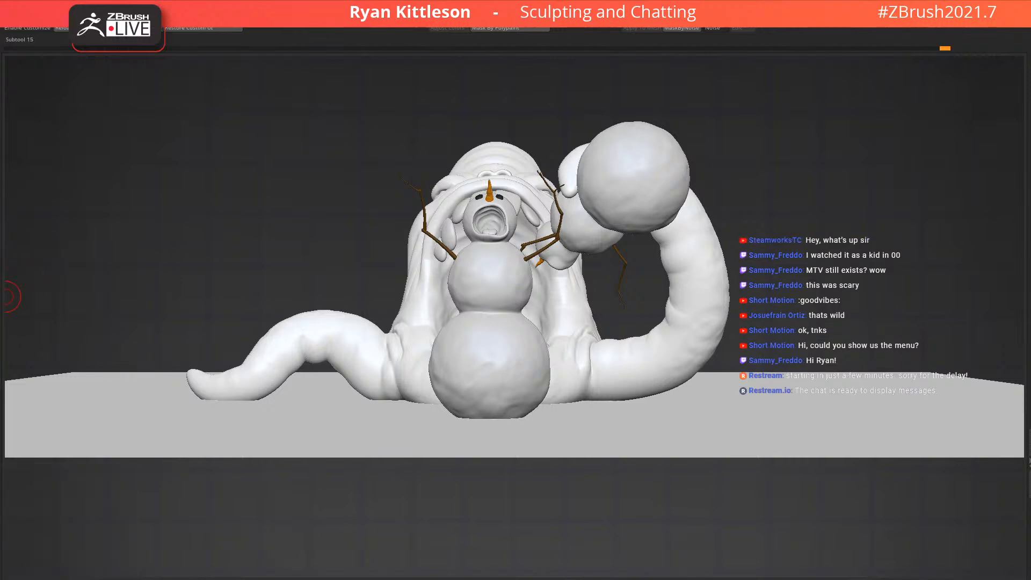
click(4, 297)
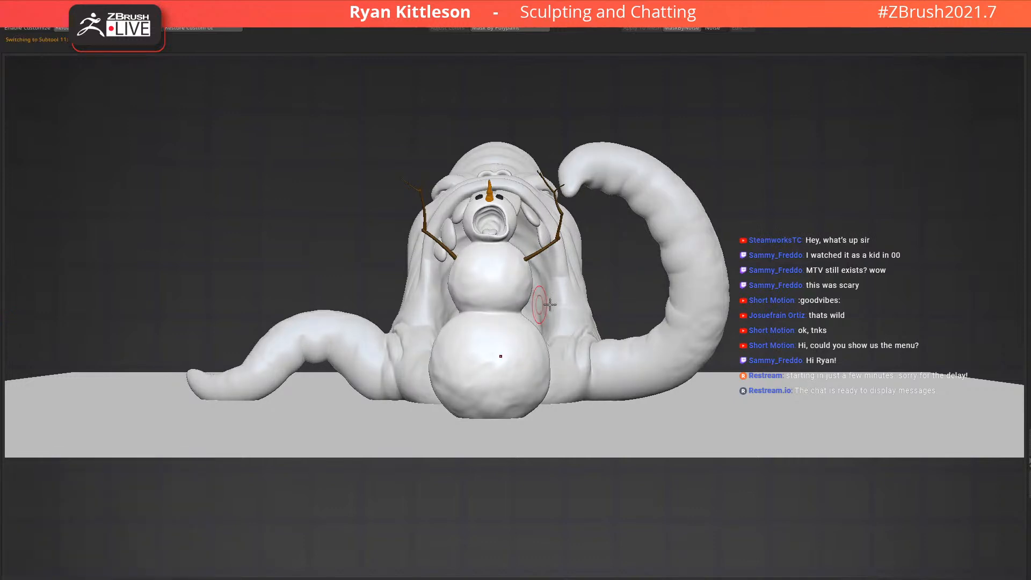
alt+click(473, 292)
Examine the standing snowman's body mesh and polygroups up close, with and without the wireframe
mouse_move(481, 293)
ctrl+right_down()
mouse_move(490, 317)
mouse_move(504, 252)
mouse_move(475, 312)
ctrl+right_up()
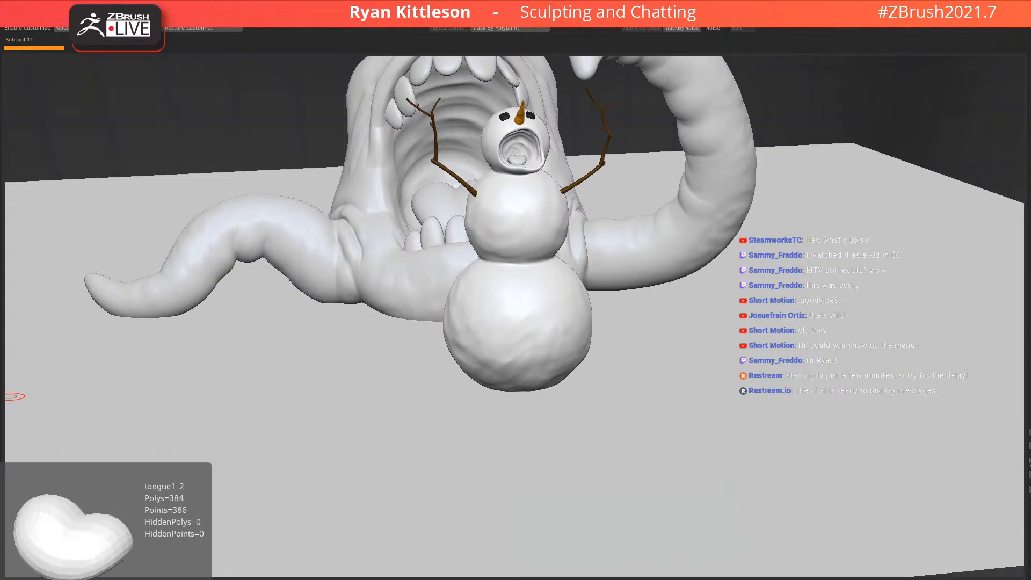
ctrl+right_drag(540, 198, 476, 210)
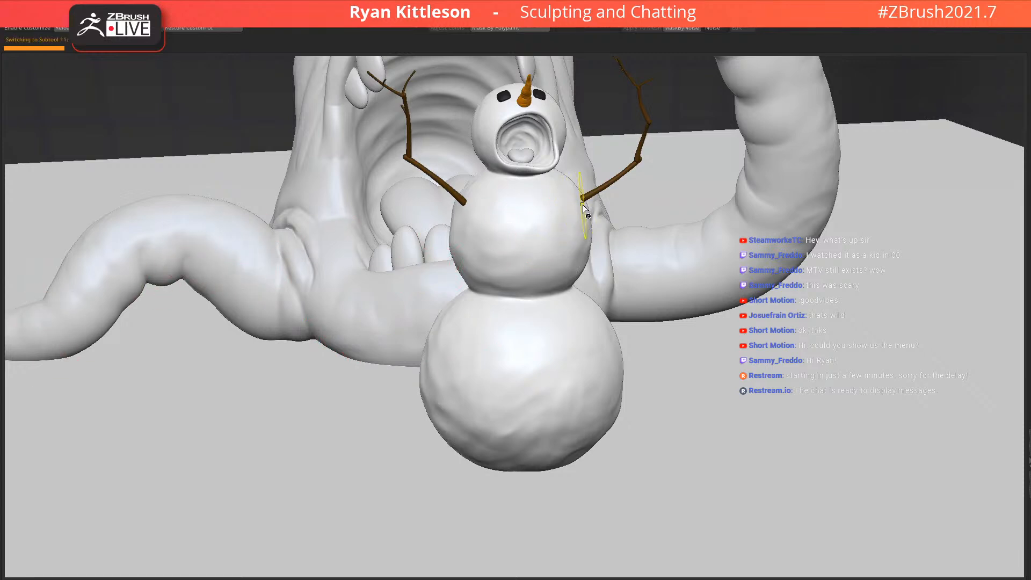
ctrl+right_drag(541, 185, 591, 213)
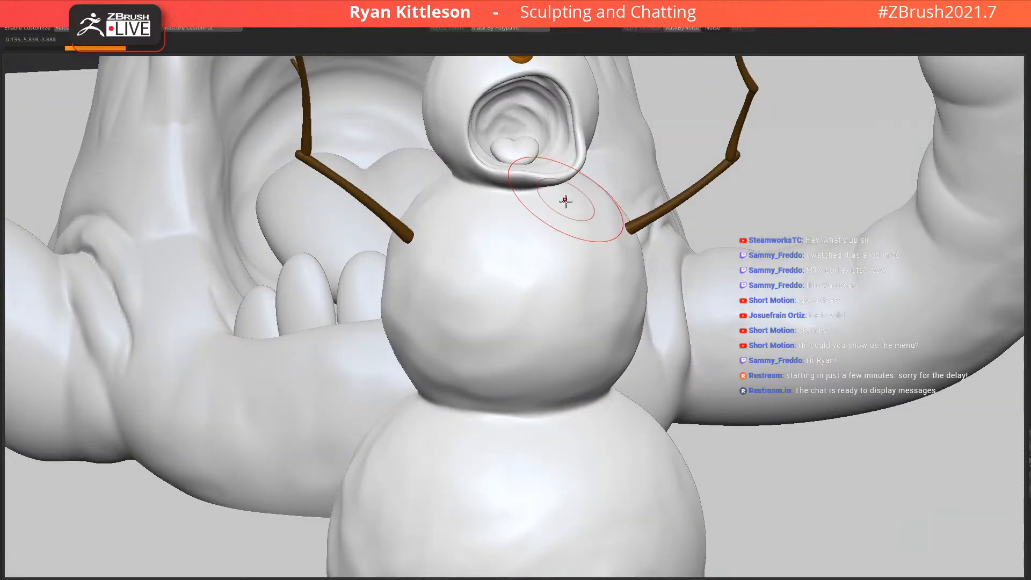
key(shift+f)
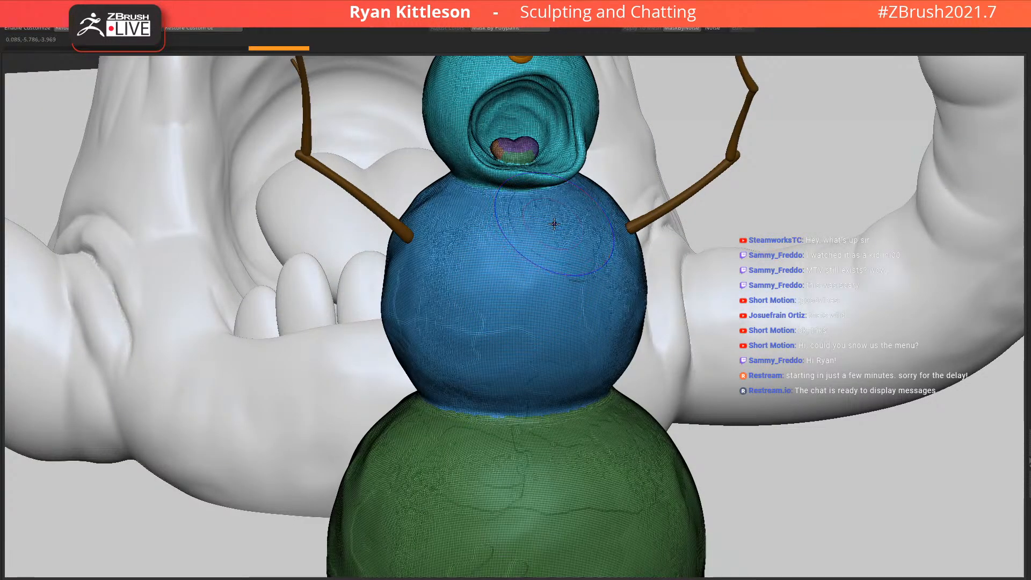
key(shift+f)
right_drag(552, 164, 399, 61)
right_drag(585, 300, 504, 529)
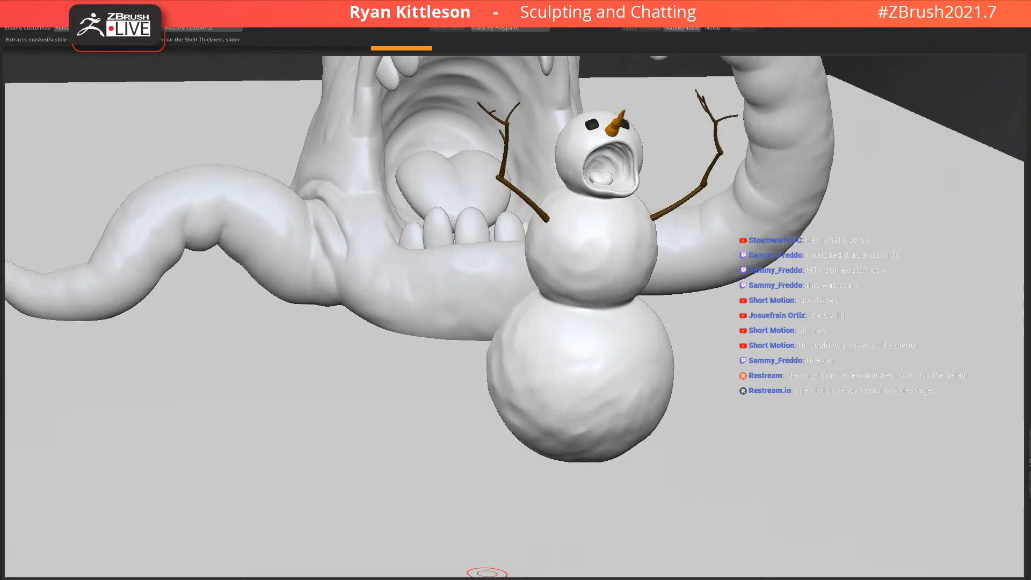
key(shift+r)
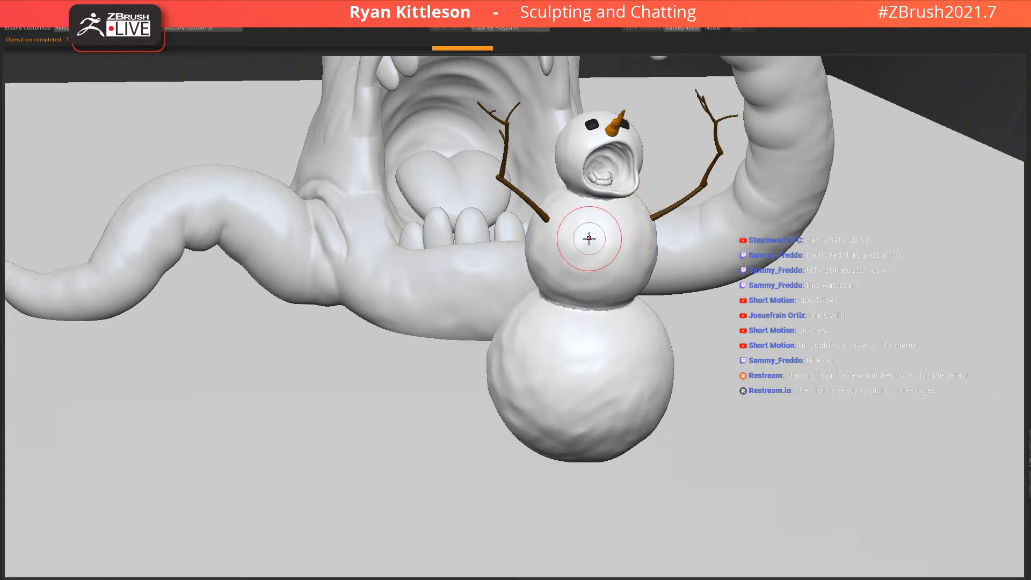
alt+right_drag(605, 246, 555, 284)
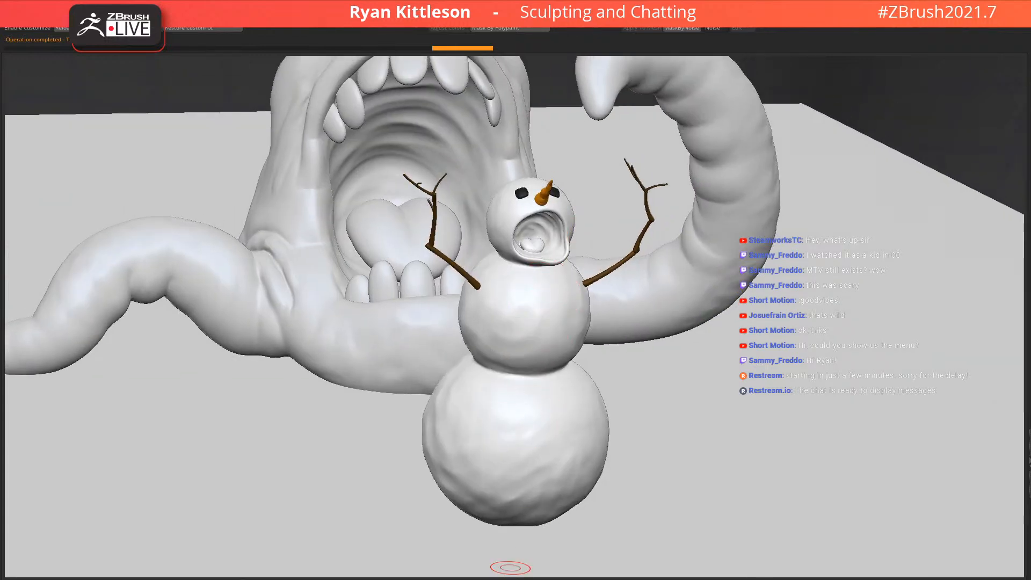
key(shift+f)
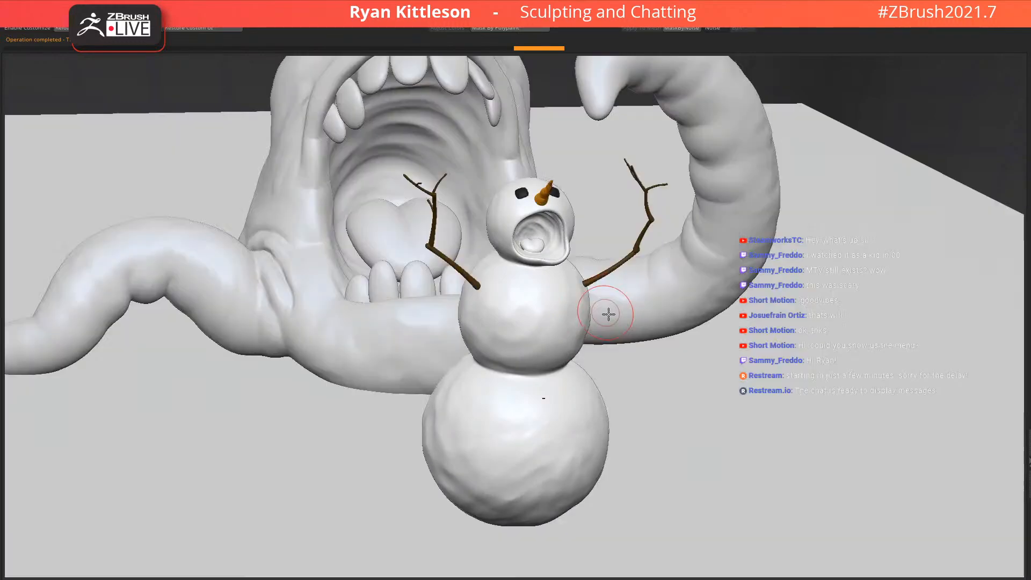
Enable the Gizmo for the whole snowman folder so all of the standing snowman's parts transform together
ctrl+right_drag(610, 313, 556, 282)
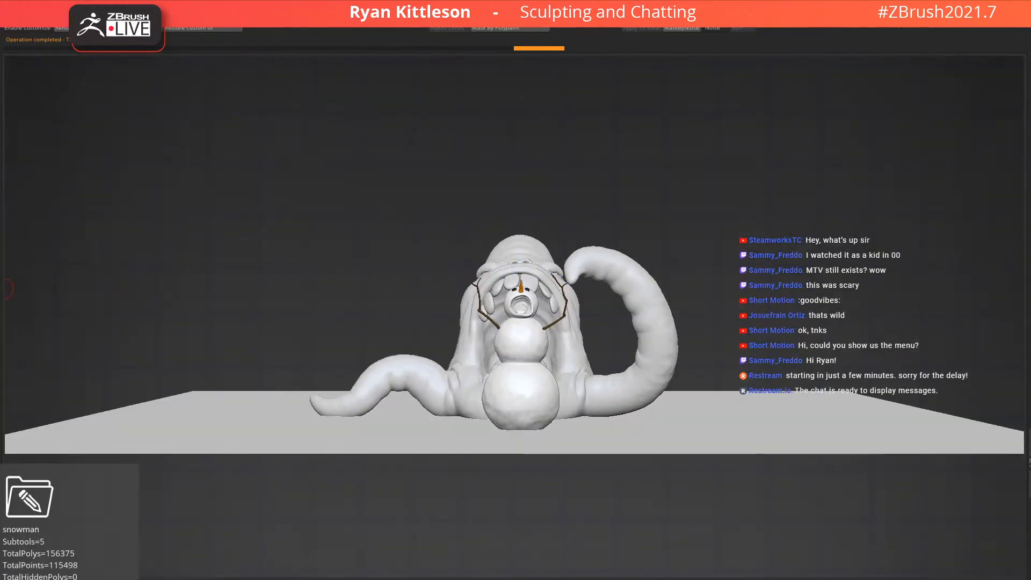
ctrl+right_drag(512, 328, 562, 306)
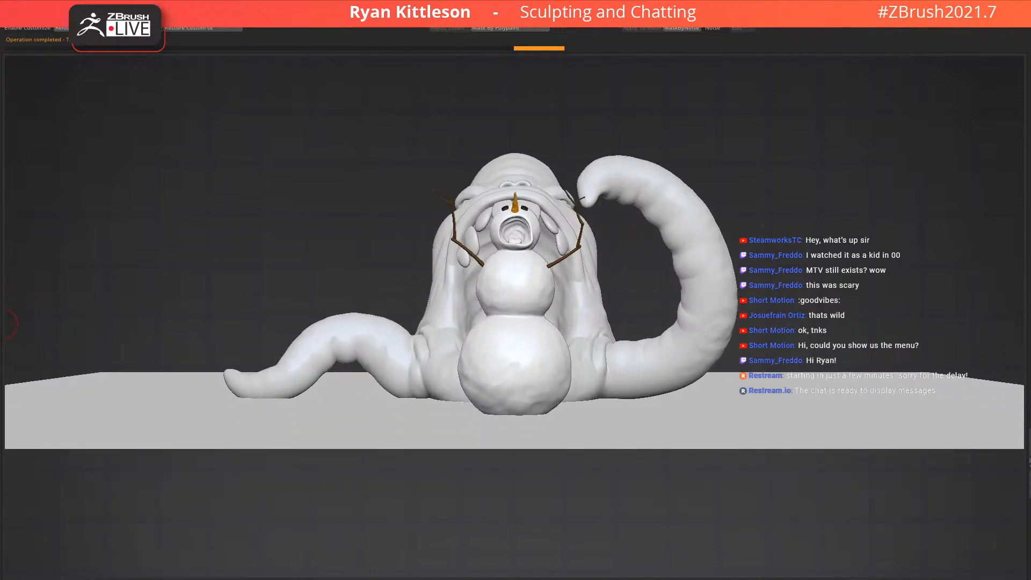
key(y)
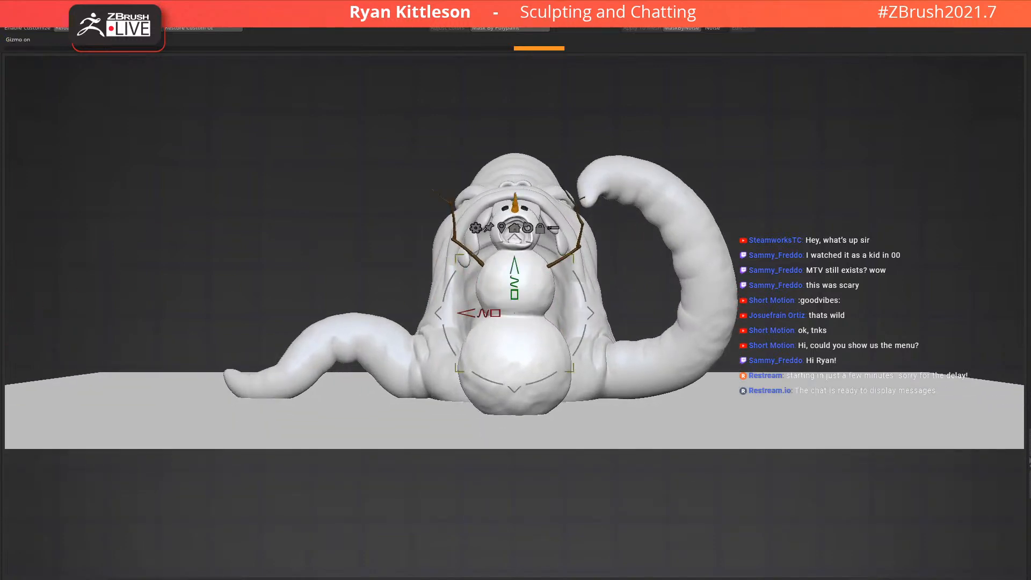
click(1, 350)
right_drag(617, 275, 615, 367)
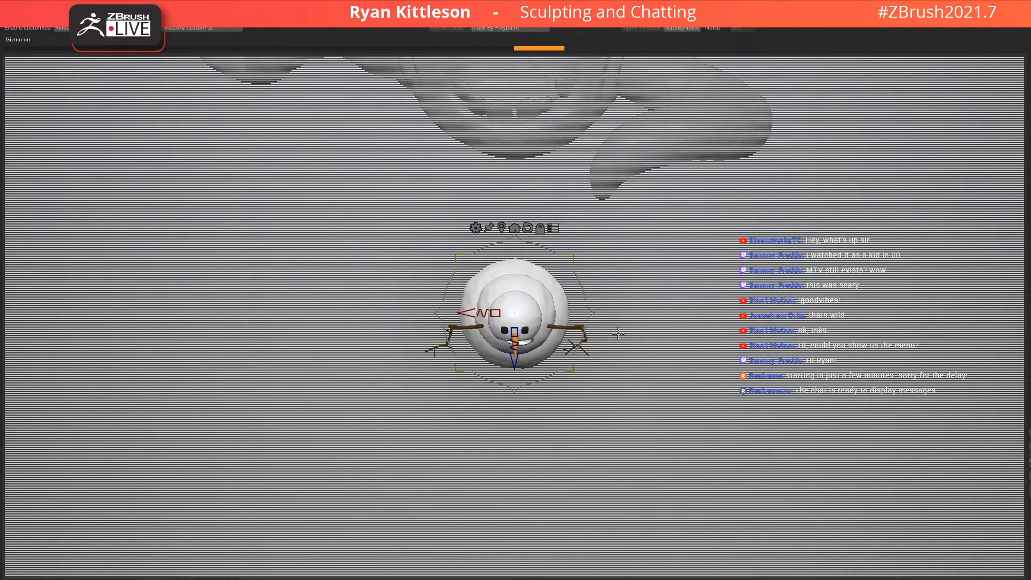
right_drag(629, 337, 650, 379)
Shift the standing snowman sideways across the ground toward the raised tentacle and turn it slightly
drag(601, 355, 690, 349)
key(ctrl+z)
key(ctrl+z)
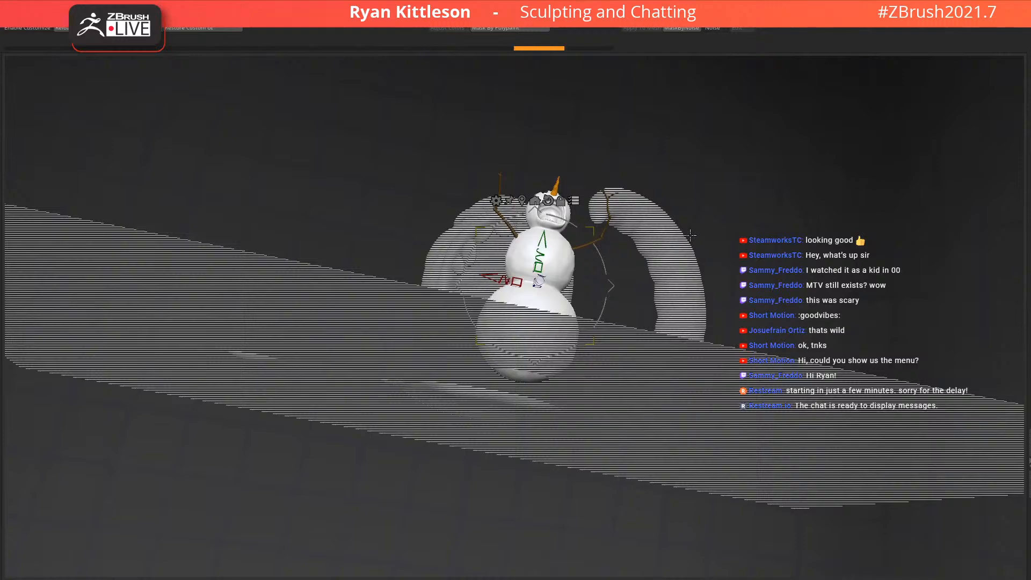
key(ctrl+shift+z)
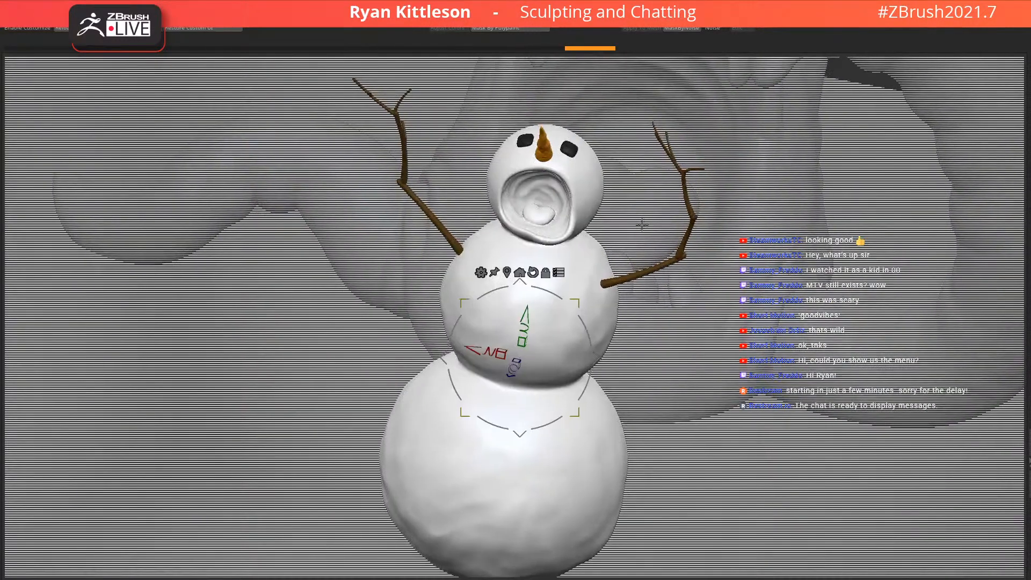
key(ctrl+shift+z)
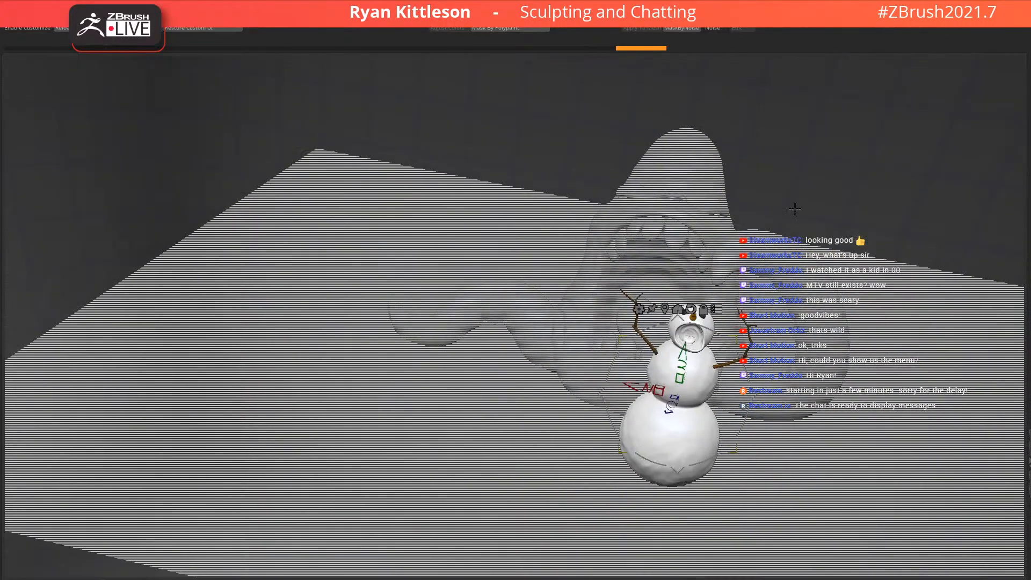
key(ctrl+z)
alt+right_drag(684, 319, 612, 296)
drag(542, 321, 611, 310)
Refine the shifted snowman's placement and show the gripped snowman and the other standing snowman again
key(ctrl+shift+z)
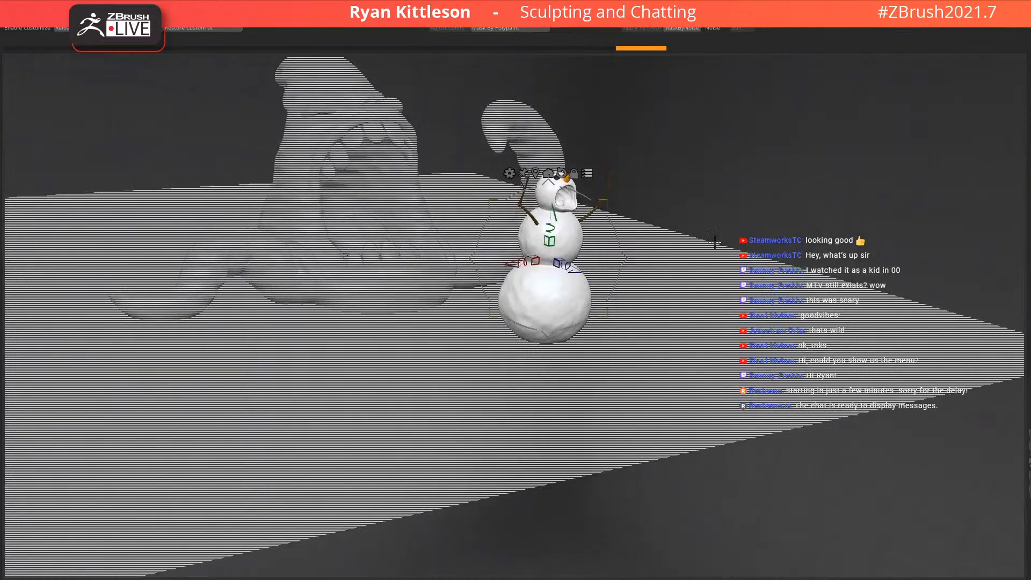
key(ctrl+shift+z)
key(ctrl+shift+z)
drag(610, 270, 621, 285)
drag(553, 269, 535, 271)
mouse_move(657, 258)
mouse_down()
mouse_move(675, 203)
mouse_move(729, 253)
mouse_up()
drag(613, 260, 613, 261)
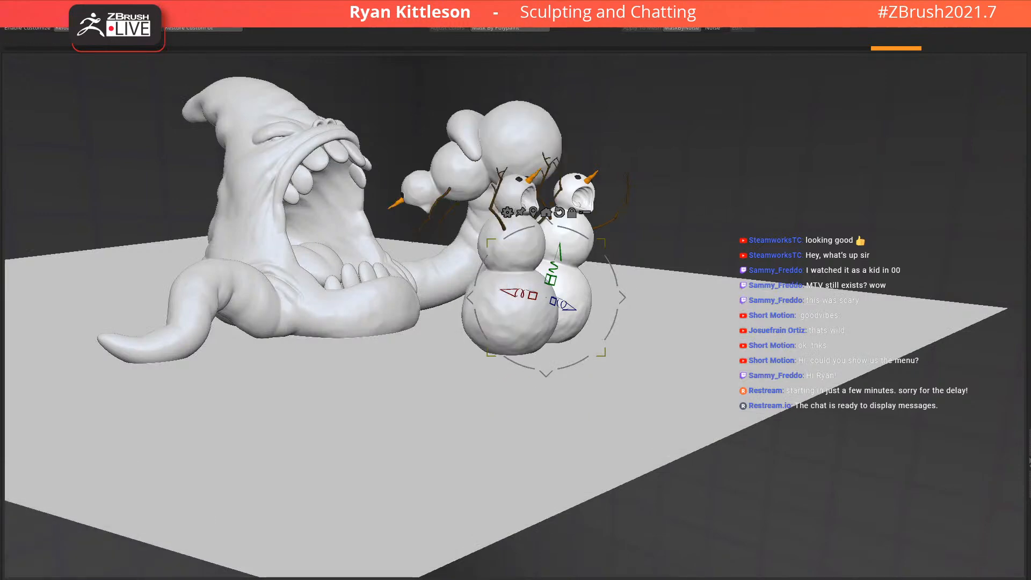
drag(696, 168, 535, 296)
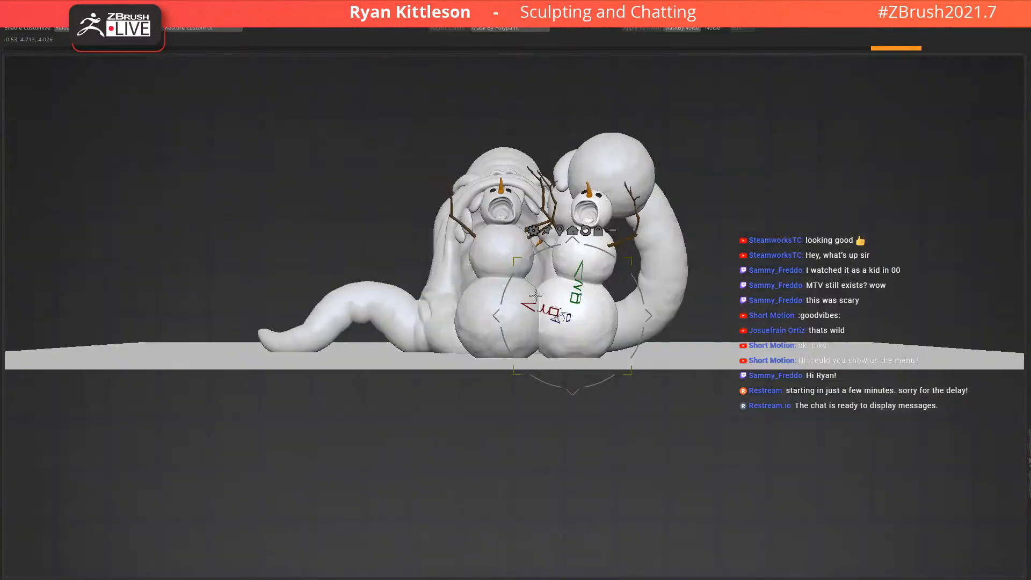
Select the centre snowman with all its parts, turn it about 33 degrees and tilt it about 10 degrees
alt+click(482, 315)
alt+drag(576, 278, 573, 322)
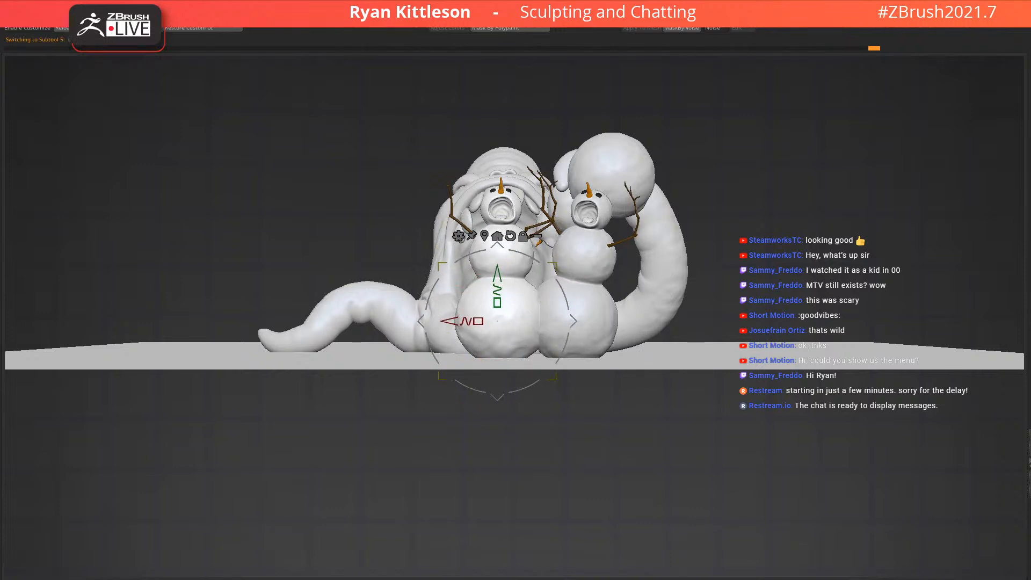
click(536, 236)
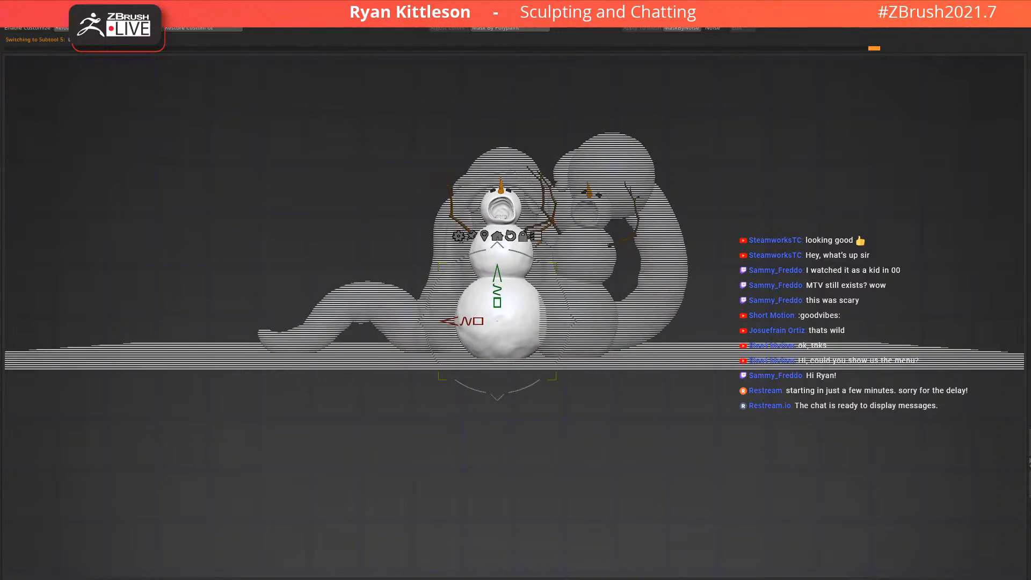
drag(593, 297, 627, 398)
drag(681, 219, 596, 372)
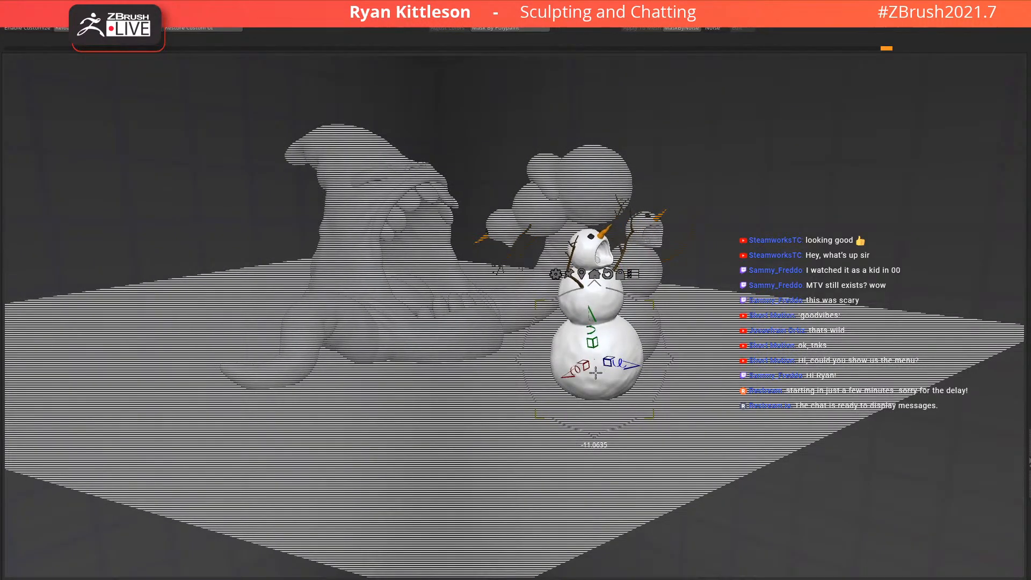
drag(593, 336, 556, 329)
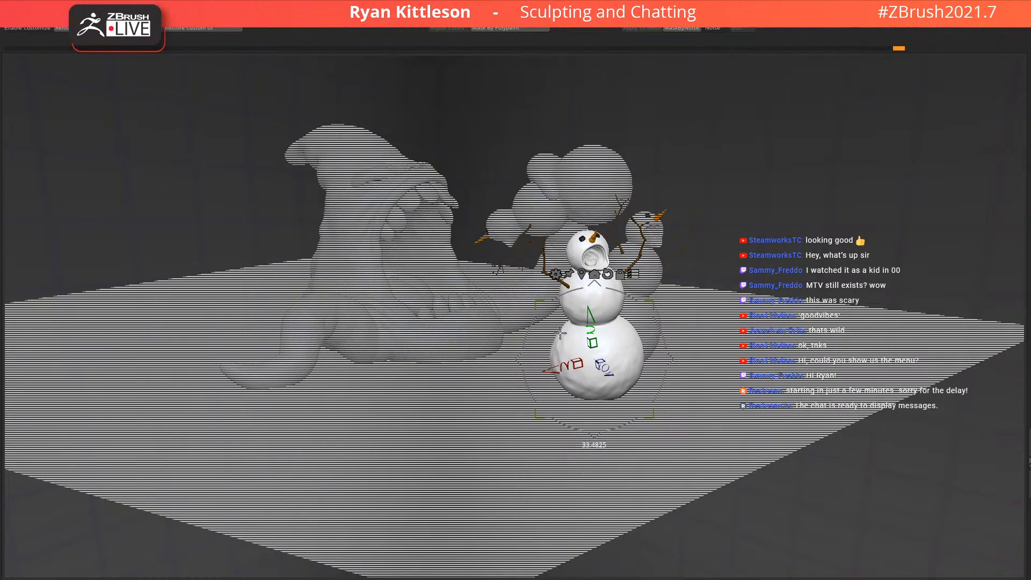
drag(601, 367, 609, 369)
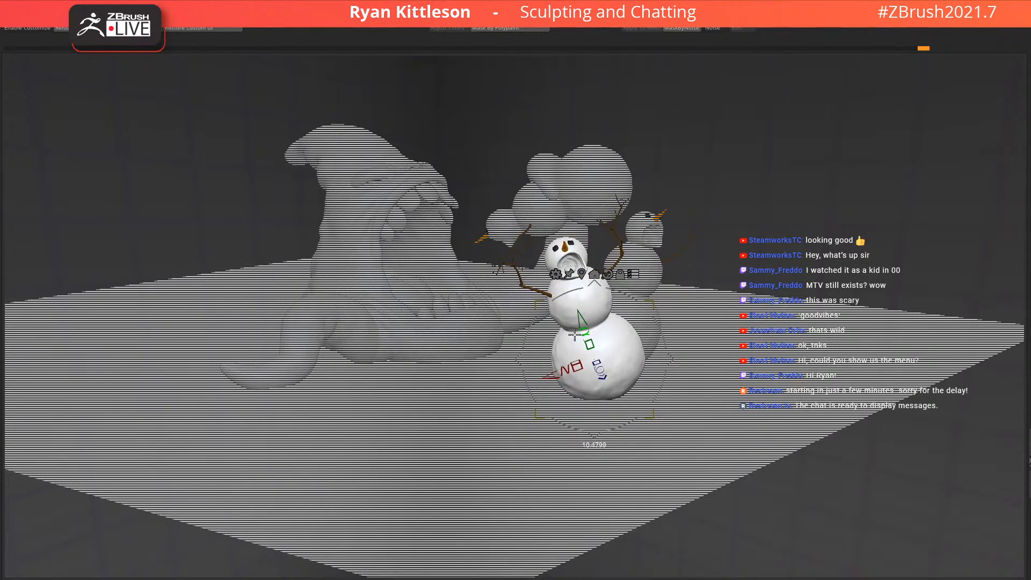
Place the tilted snowman in front of the monster's low tentacle and return to Draw mode
drag(738, 276, 673, 301)
click(633, 275)
key(q)
right_drag(668, 276, 615, 275)
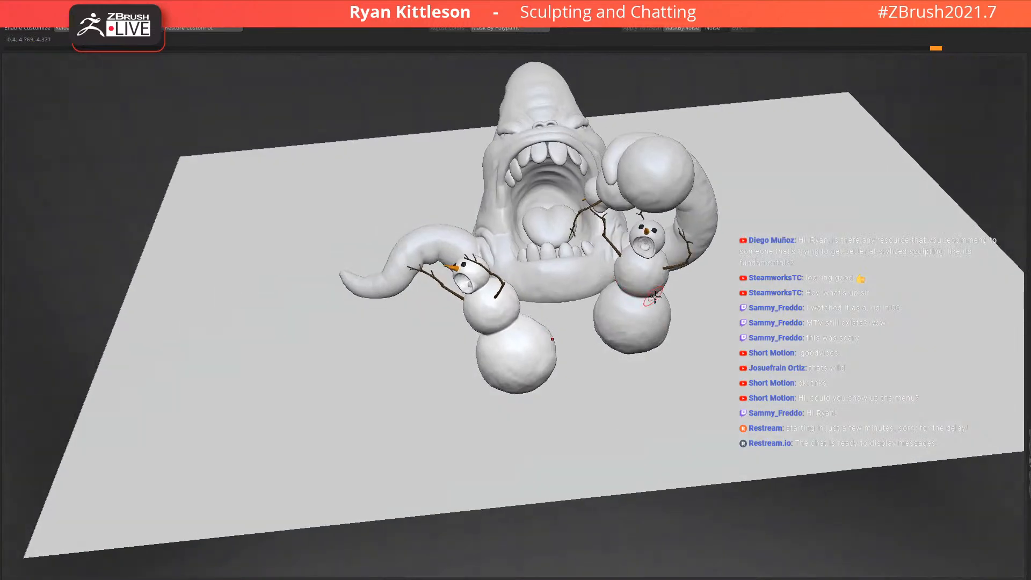
Subdivide the eyes of the snowman beside the raised tentacle and merge its parts into a single mesh
alt+click(626, 300)
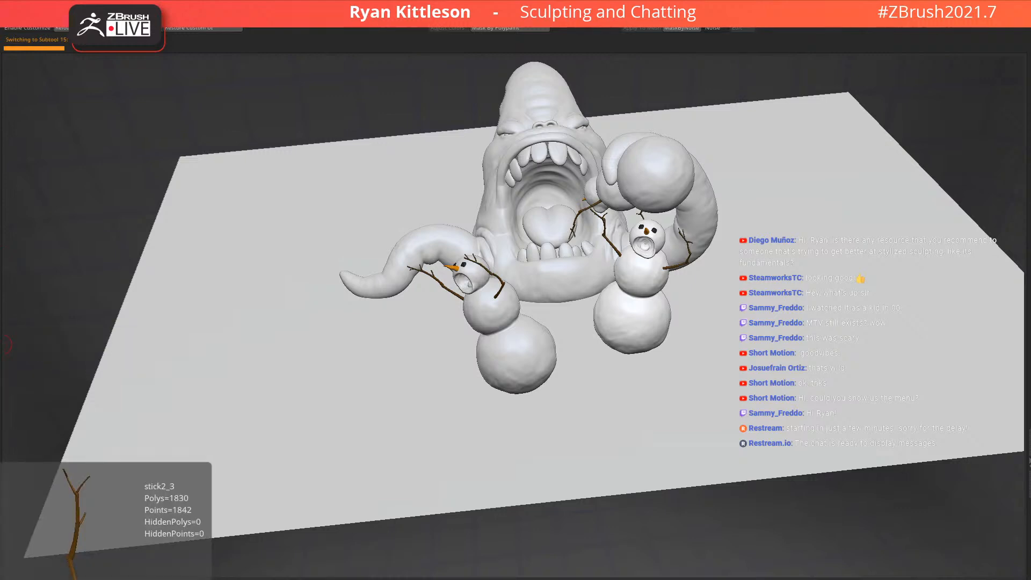
key(Down)
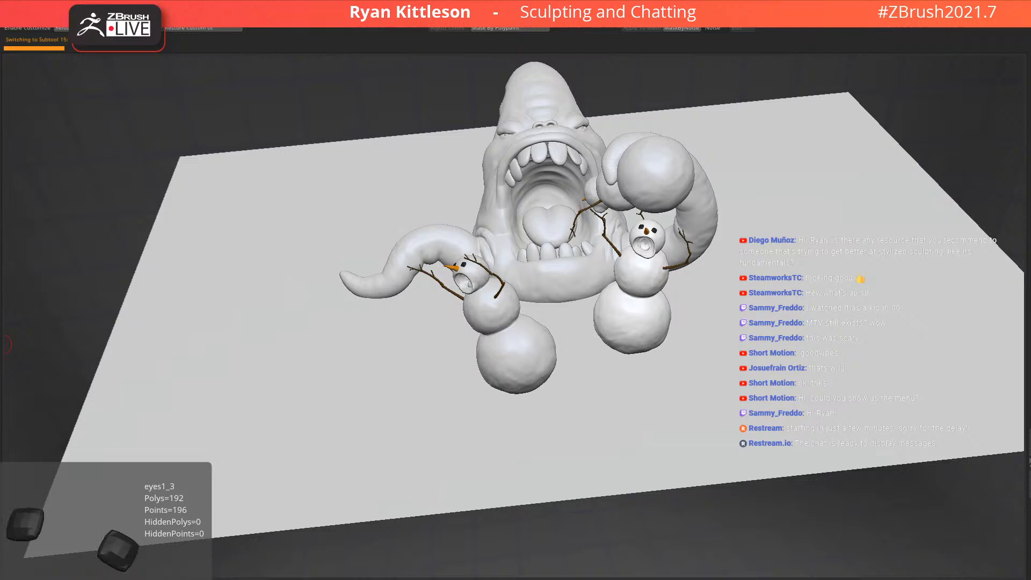
click(4, 344)
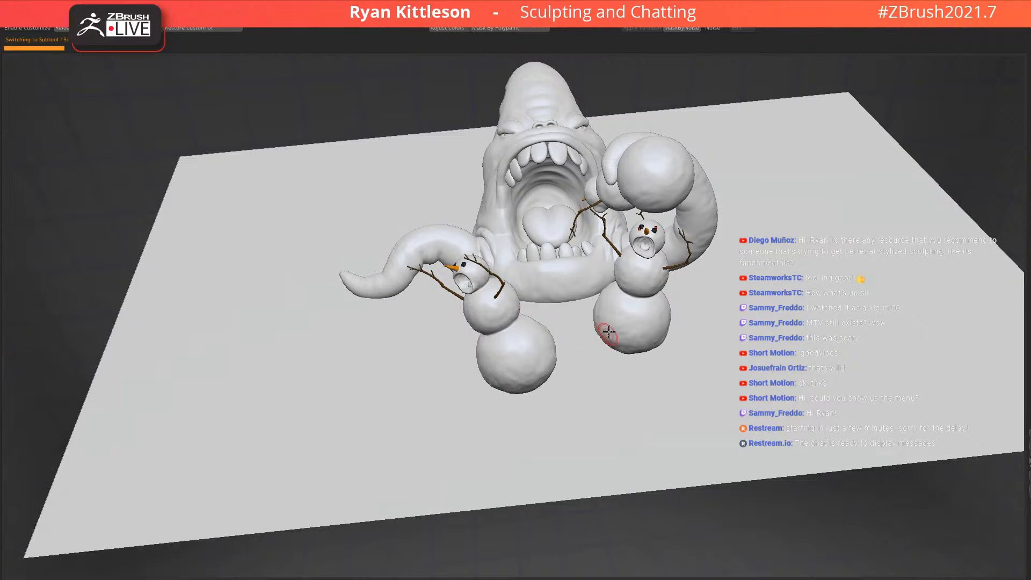
key(alt+shift+s)
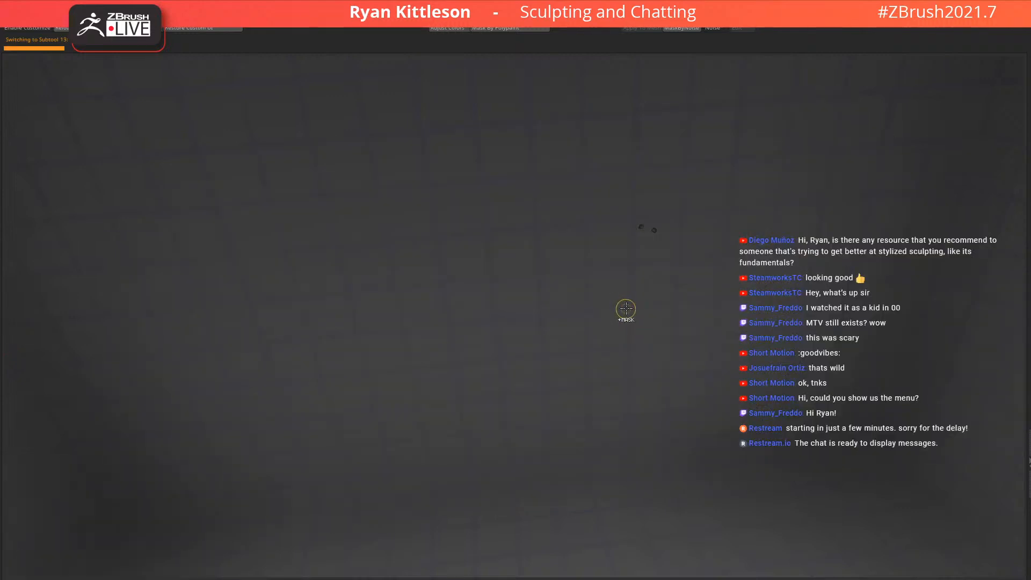
click(442, 258)
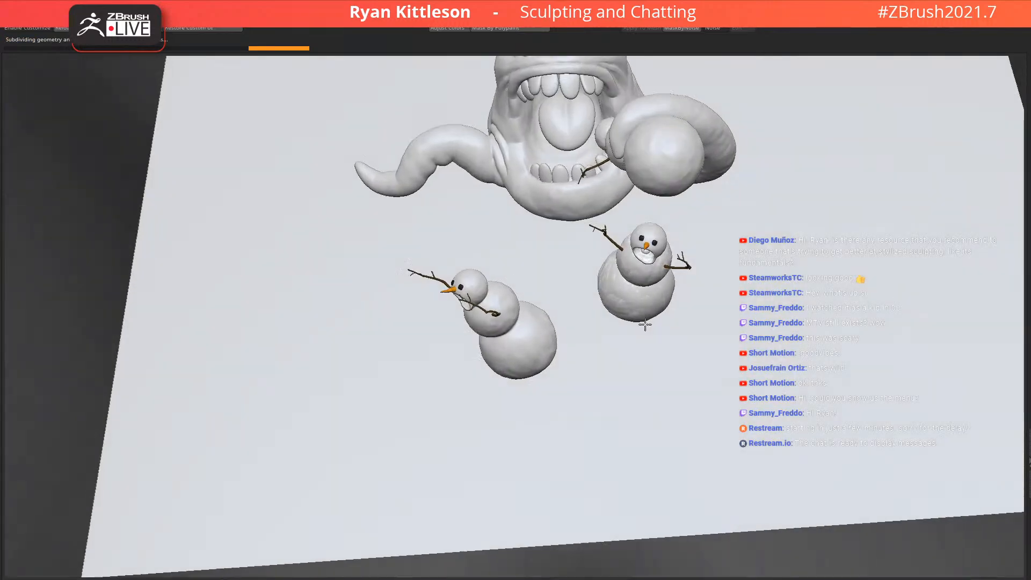
shift+drag(645, 325, 651, 325)
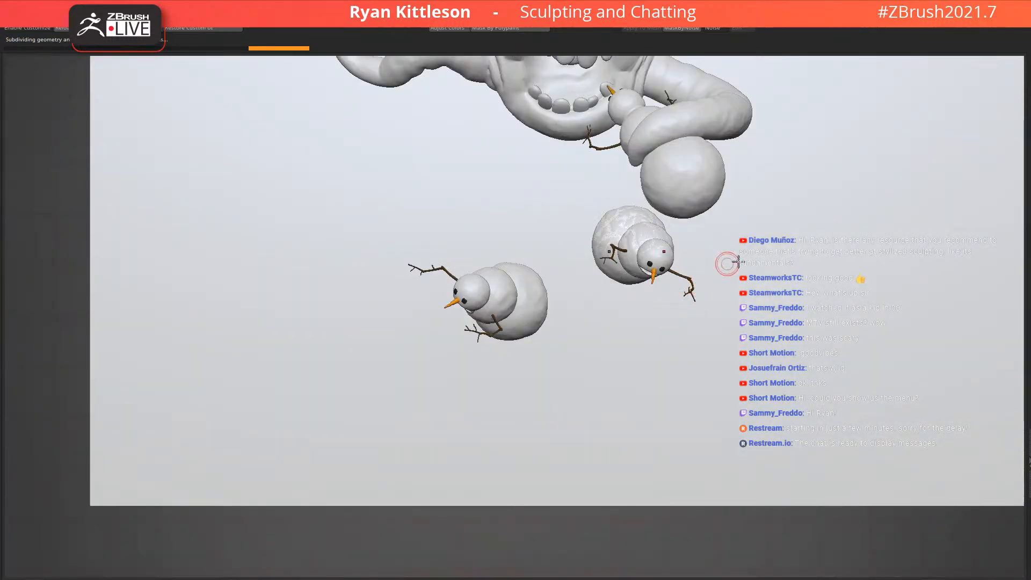
Duplicate the snowman beside the raised tentacle, place the copy farther in front of the monster and rotate it
key(w)
ctrl+drag(705, 253, 702, 346)
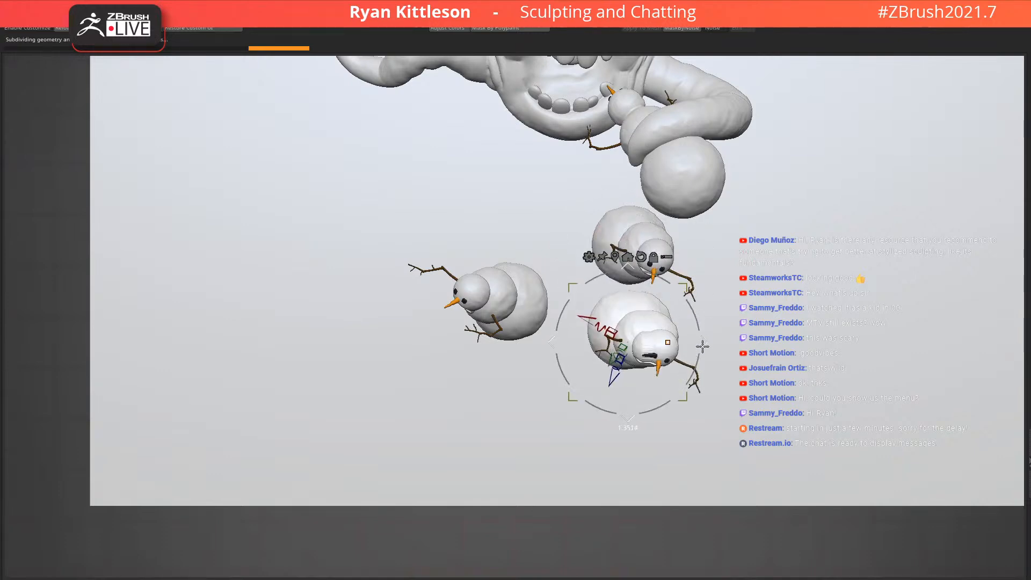
key(ctrl+z)
ctrl+drag(708, 253, 753, 369)
drag(784, 318, 770, 285)
Duplicate the new snowman copy, move the duplicate out to the side and turn it to face outward
alt+click(646, 335)
drag(760, 212, 771, 296)
mouse_move(751, 339)
mouse_down()
mouse_move(870, 277)
mouse_move(833, 207)
mouse_up()
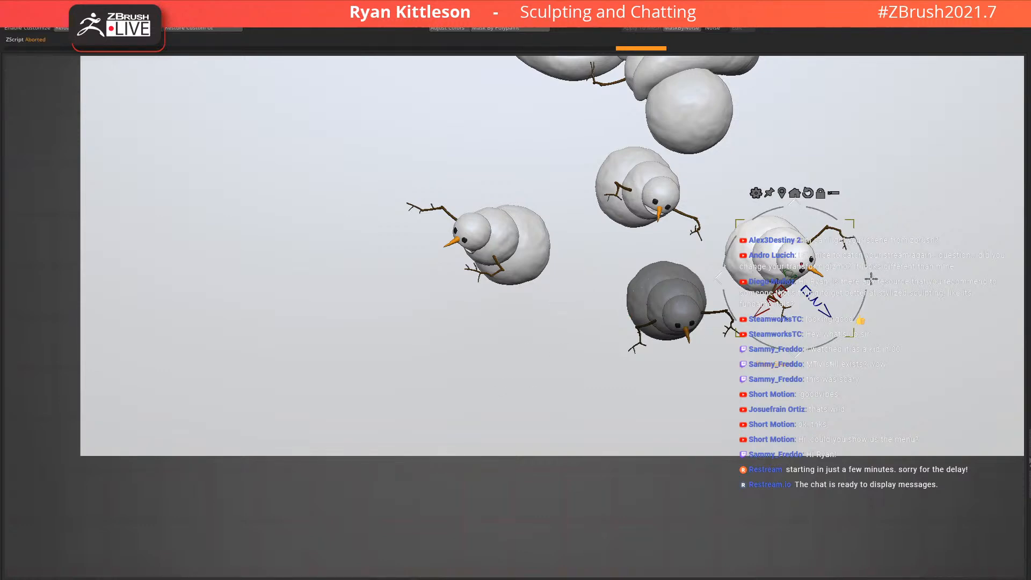
Mask everything except the outermost snowman and place a duplicate of it farther out from the monster
key(ctrl+d)
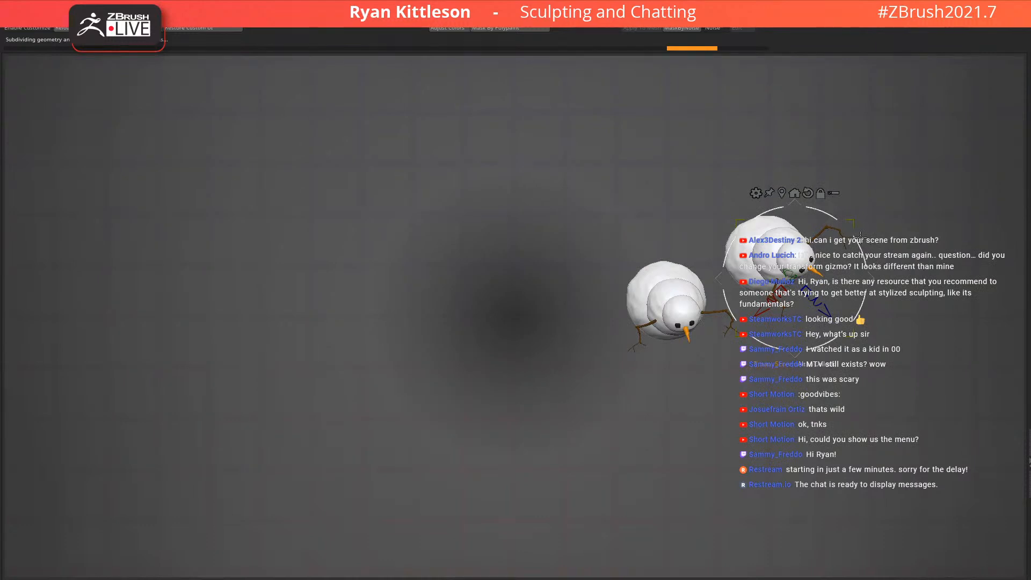
mouse_move(865, 152)
ctrl+mouse_down()
mouse_move(749, 137)
mouse_move(694, 247)
mouse_move(779, 356)
mouse_move(941, 222)
mouse_move(934, 218)
ctrl+mouse_up()
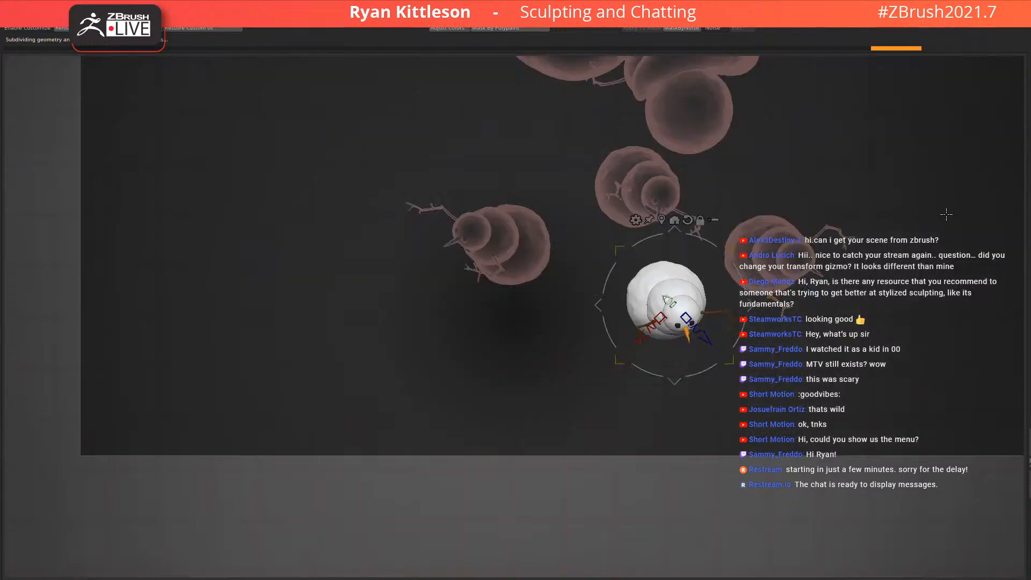
ctrl+click(784, 259)
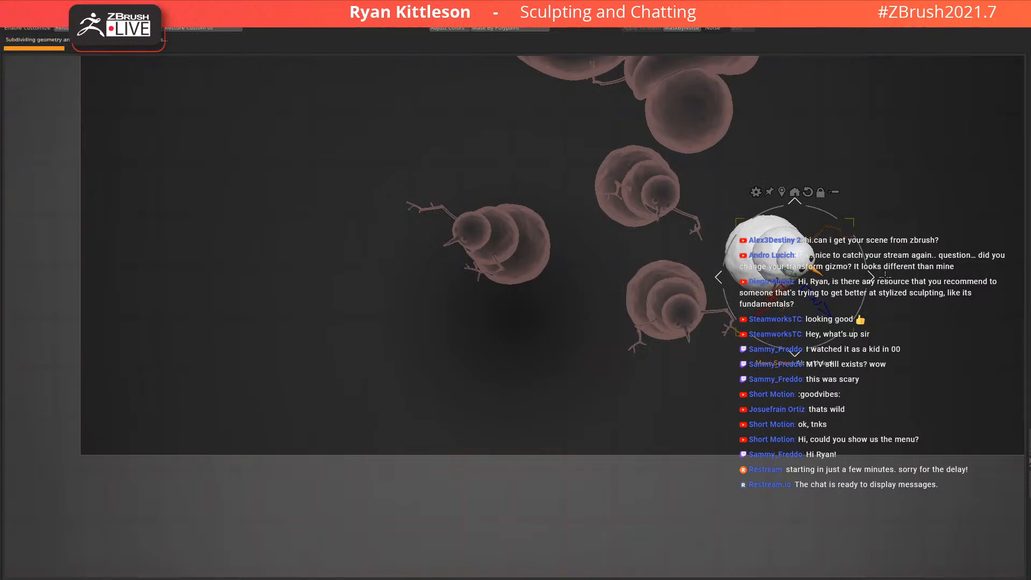
ctrl+drag(901, 310, 951, 256)
Isolate the inner snowman of the outer pair, rotate it into a more upright, diagonally facing pose, and return to Draw mode
alt+right_drag(762, 278, 588, 311)
right_drag(612, 408, 675, 310)
ctrl+click(592, 331)
drag(676, 310, 708, 340)
right_drag(800, 222, 784, 299)
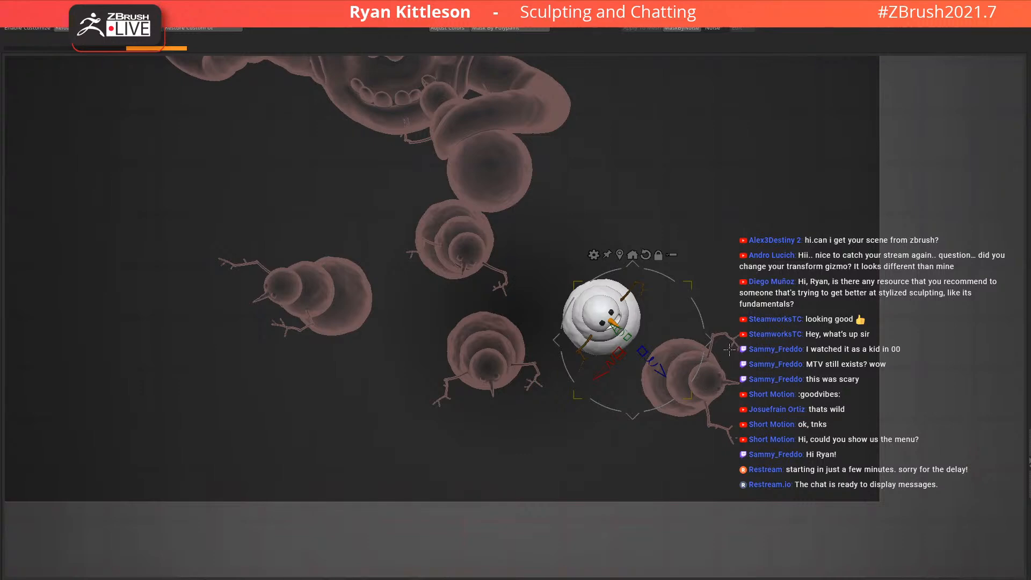
right_drag(714, 365, 735, 312)
right_drag(715, 258, 720, 307)
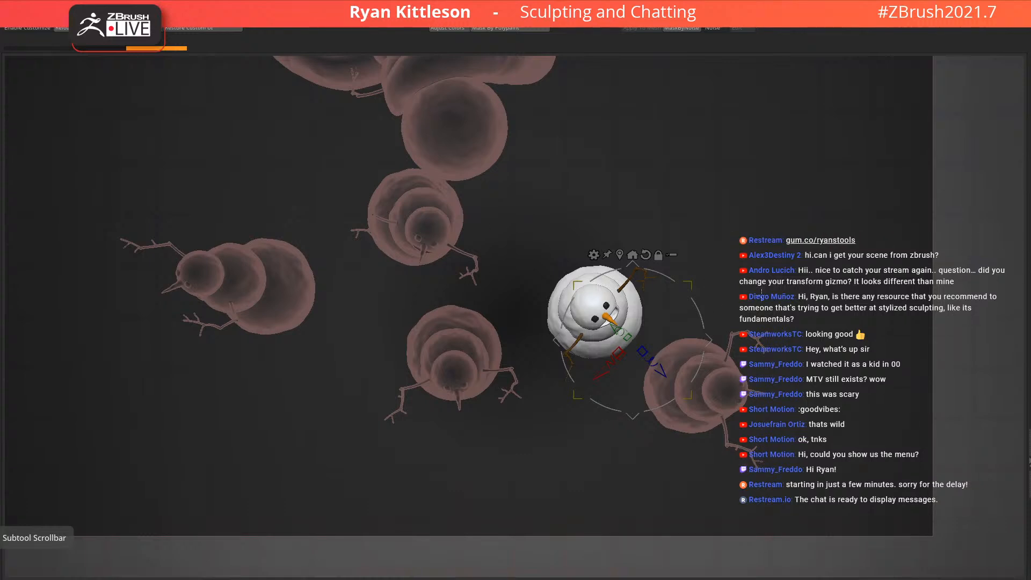
drag(533, 222, 750, 291)
right_drag(746, 302, 722, 231)
key(q)
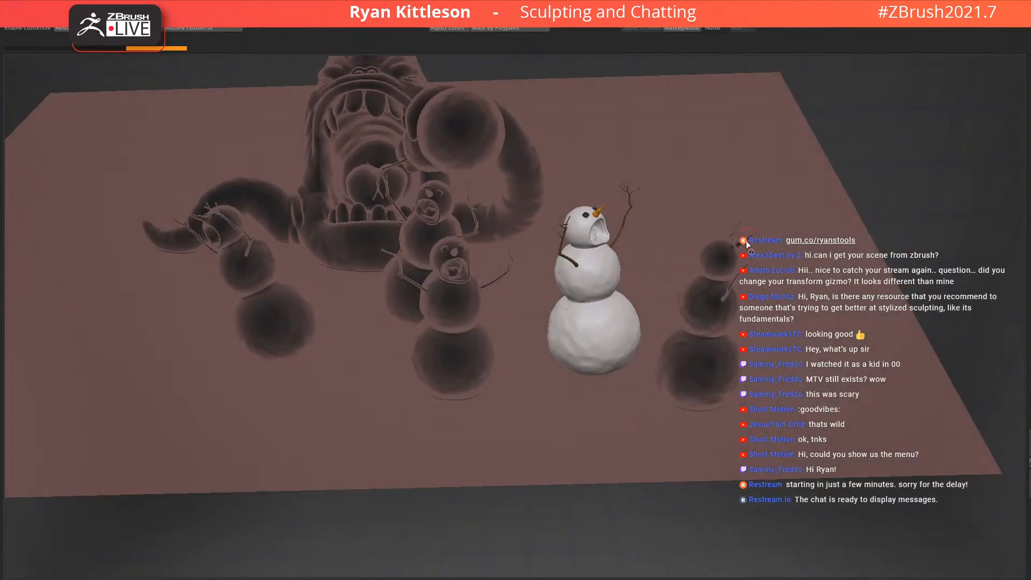
Duplicate the outermost snowman three times, spreading the copies across the ground beside the monster's raised tentacle, and return to Draw mode
mouse_move(700, 318)
right_down()
mouse_move(648, 283)
mouse_move(653, 264)
mouse_move(701, 293)
right_up()
right_drag(700, 294, 722, 314)
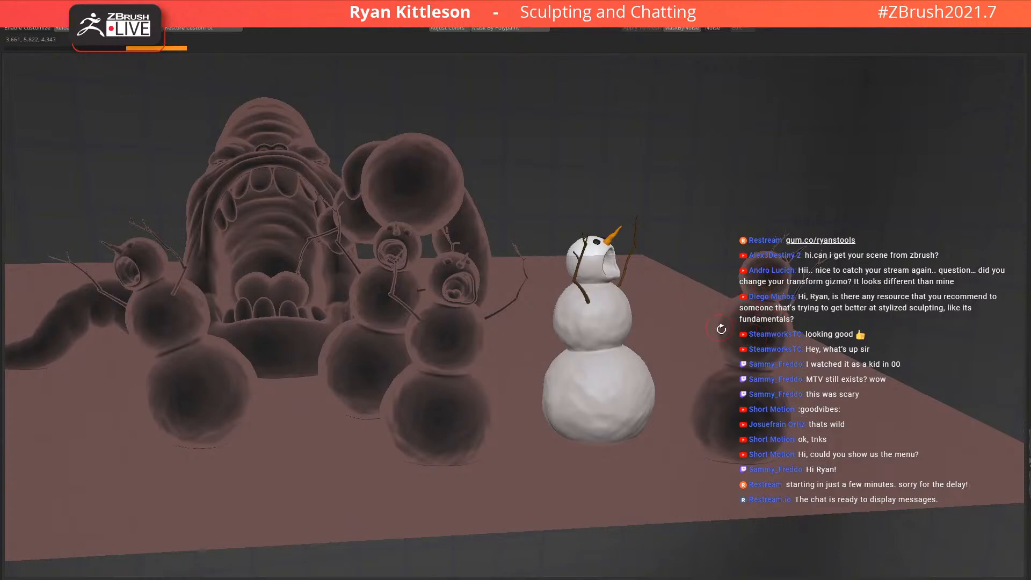
alt+click(758, 338)
right_drag(760, 319, 740, 388)
ctrl+right_drag(767, 322, 676, 329)
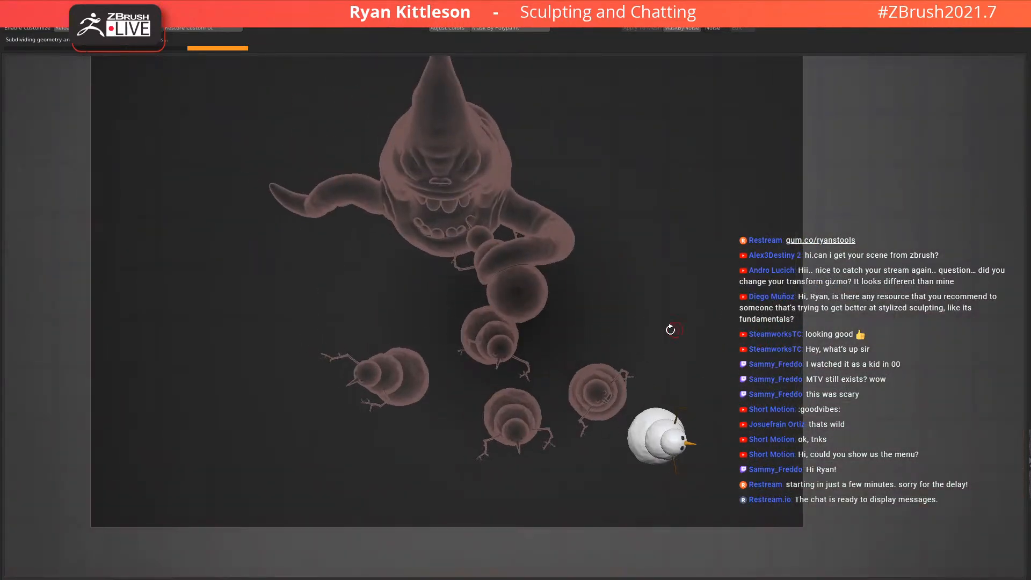
key(w)
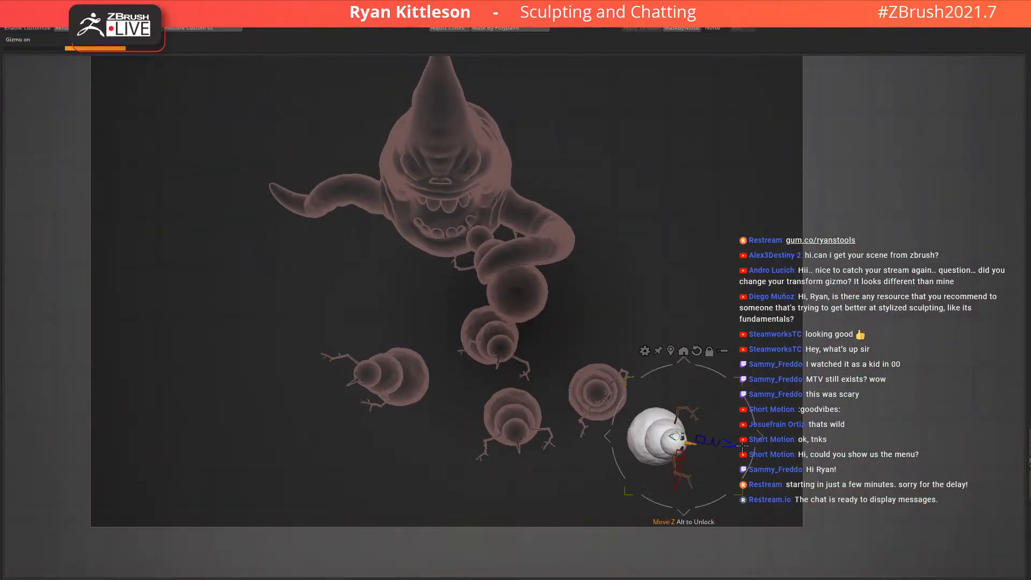
ctrl+drag(758, 430, 762, 323)
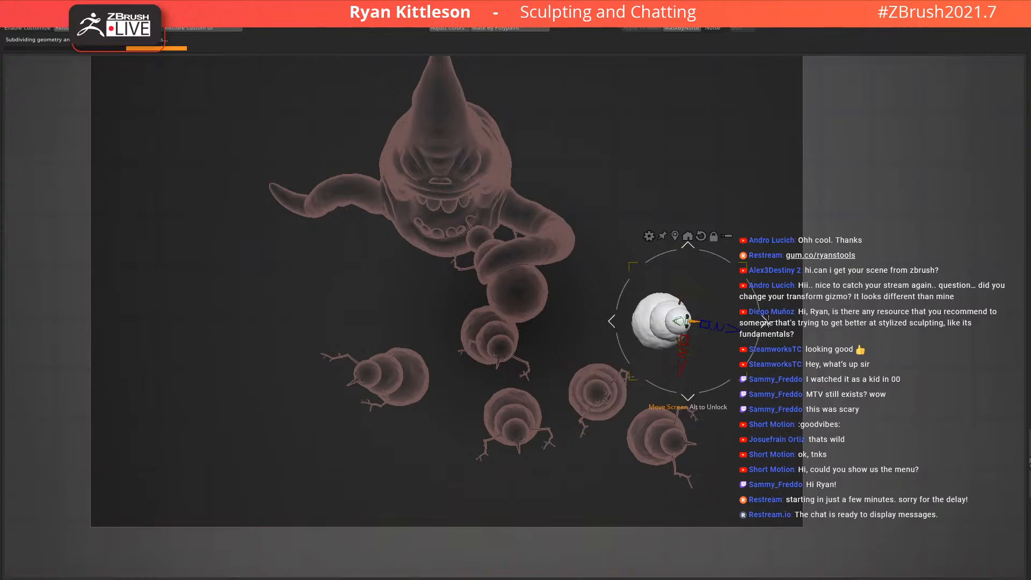
ctrl+drag(767, 319, 841, 304)
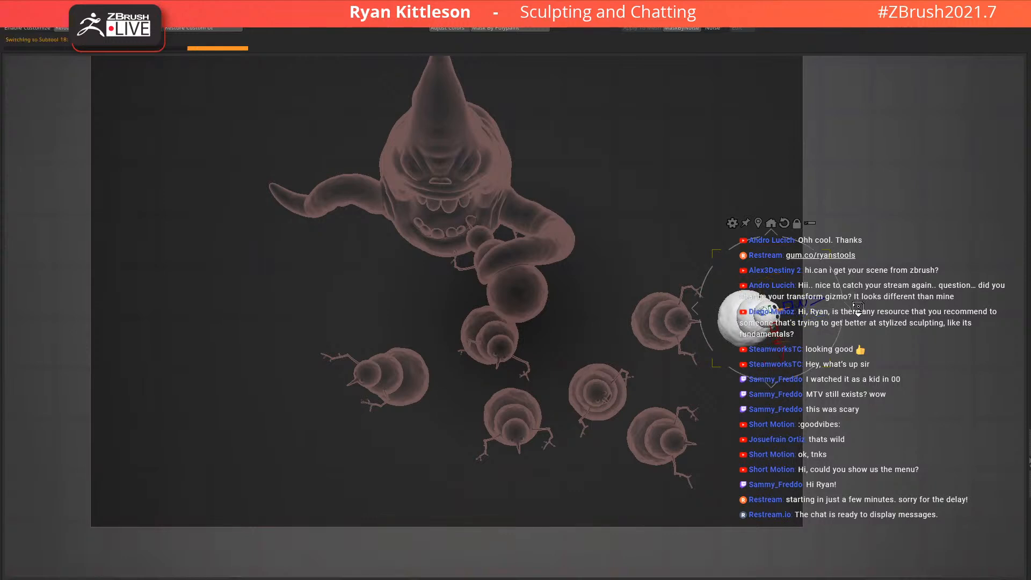
ctrl+drag(848, 306, 804, 205)
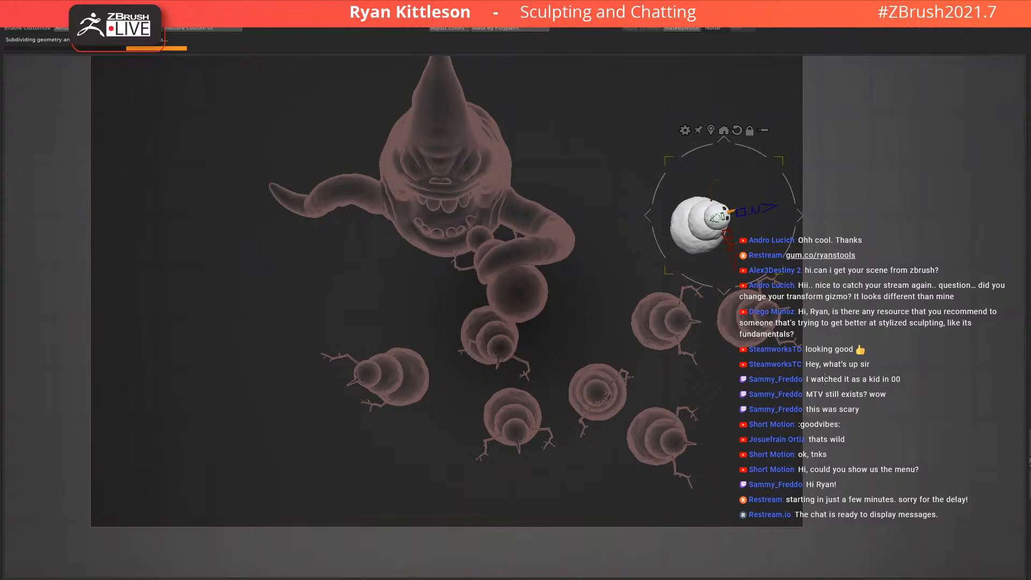
key(q)
Select the square ground plane and reposition it beneath the monster and the enlarged crowd of snowmen
drag(722, 342, 680, 256)
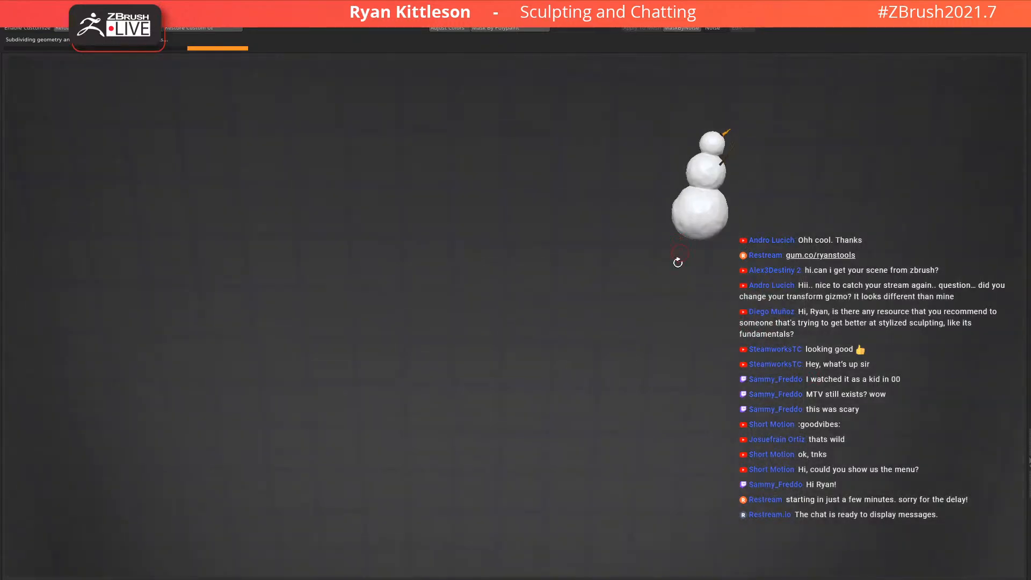
alt+drag(692, 315, 650, 232)
mouse_move(681, 363)
right_down()
mouse_move(686, 331)
mouse_move(621, 318)
mouse_move(649, 330)
mouse_move(635, 368)
mouse_move(635, 345)
mouse_move(568, 357)
mouse_move(591, 317)
mouse_move(583, 337)
mouse_move(561, 345)
right_up()
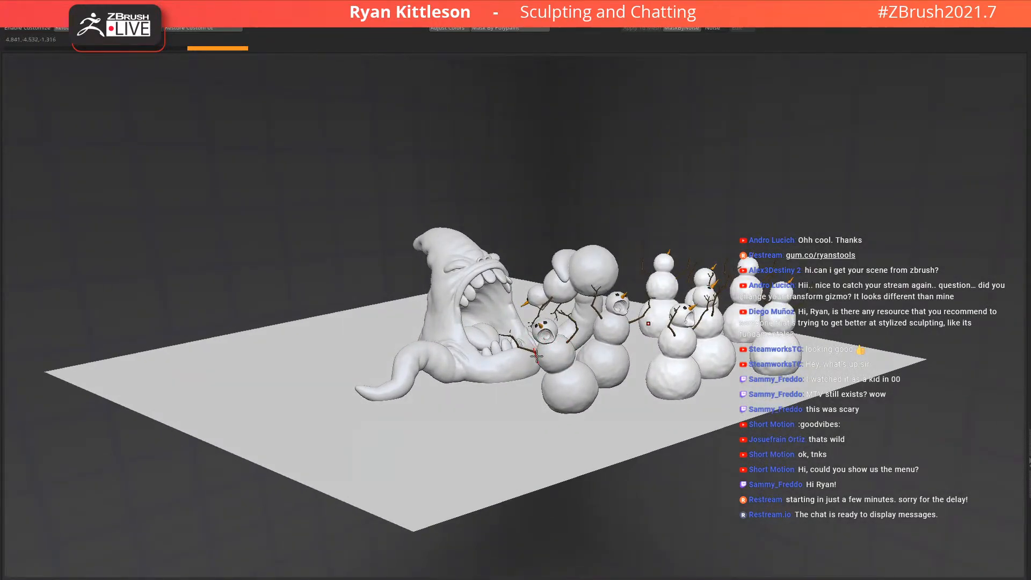
right_drag(513, 360, 562, 359)
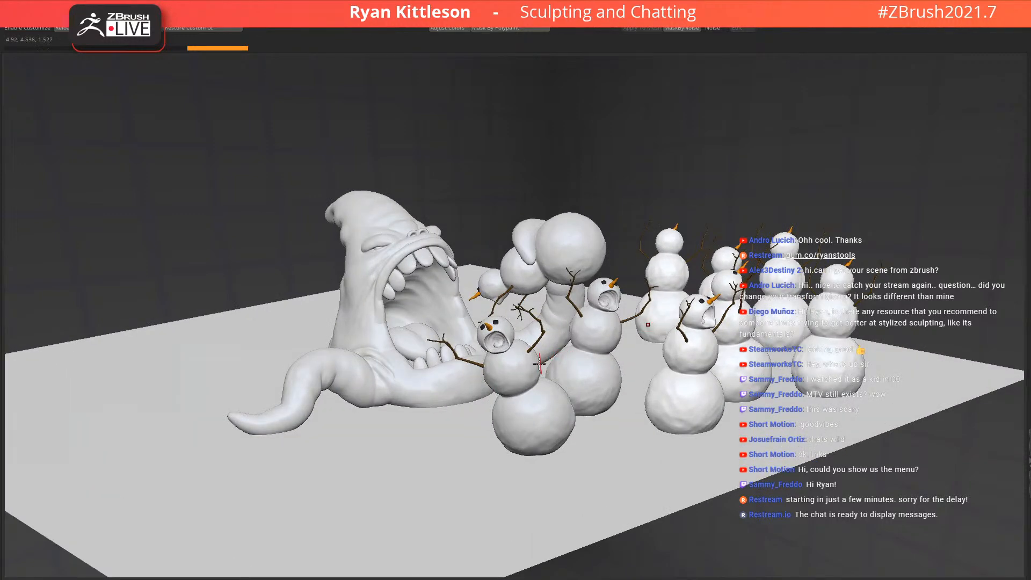
right_drag(455, 355, 555, 379)
alt+click(461, 329)
key(w)
drag(619, 245, 670, 304)
drag(654, 250, 630, 254)
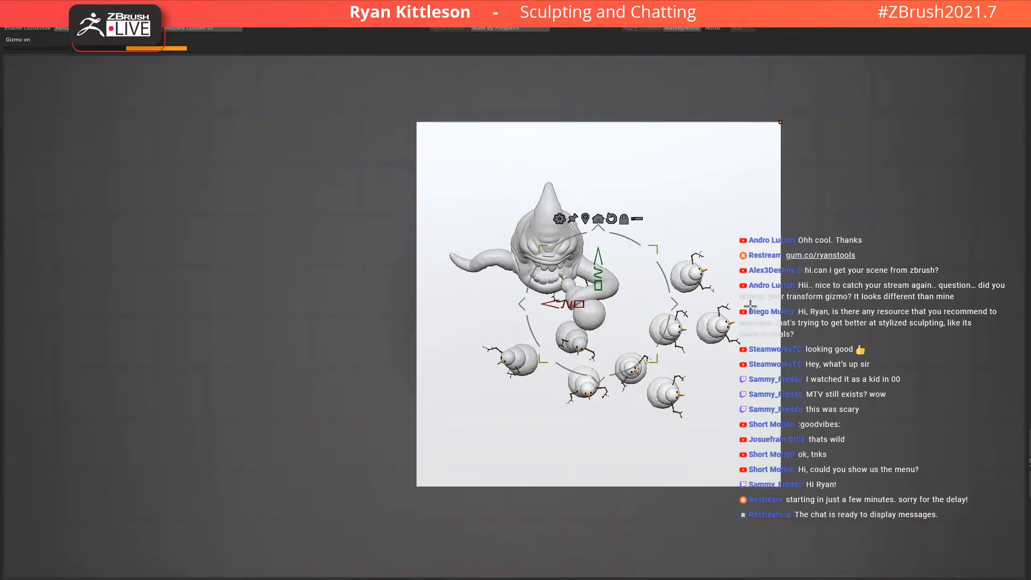
right_drag(709, 354, 705, 279)
key(q)
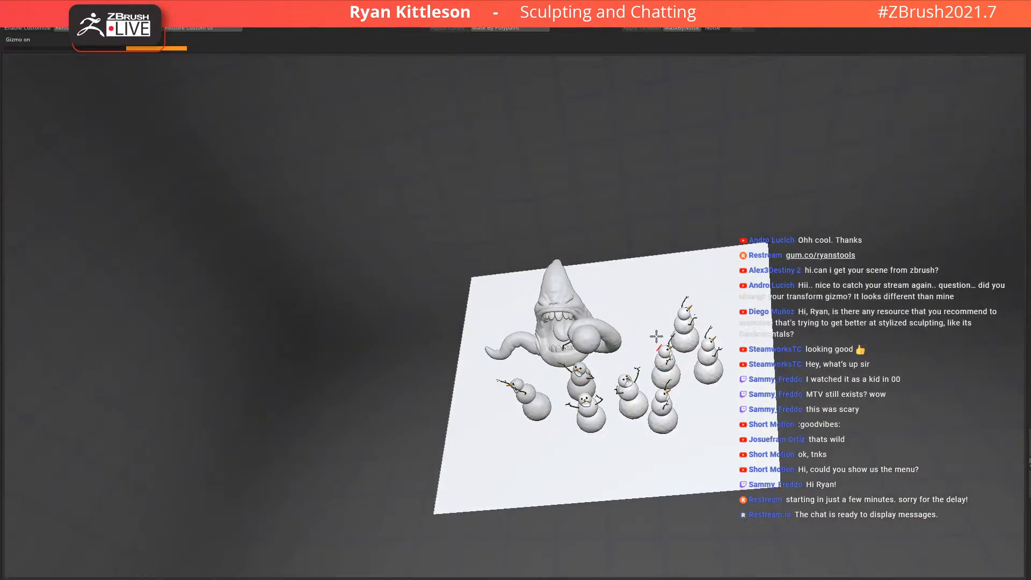
Replace the square ground plane with a new mesh flattened and scaled up into a wide round disc
right_drag(657, 345, 653, 310)
key(ctrl+d)
right_drag(642, 495, 623, 540)
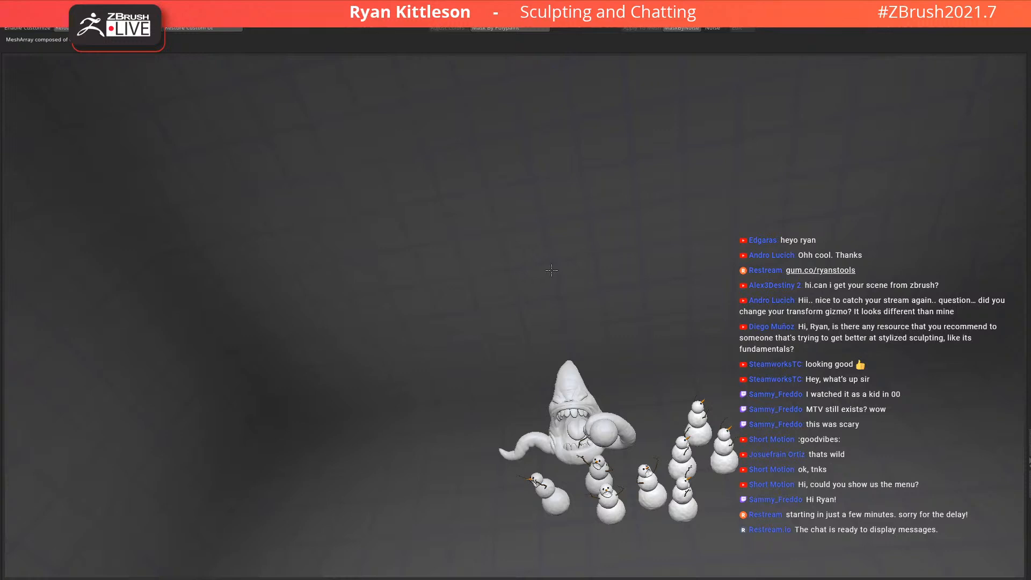
key(w)
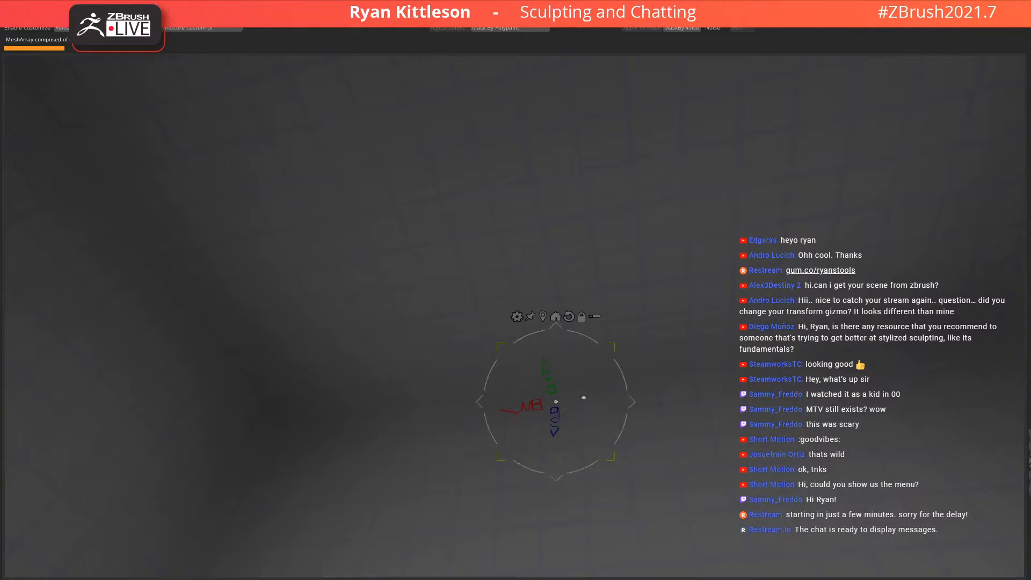
click(559, 317)
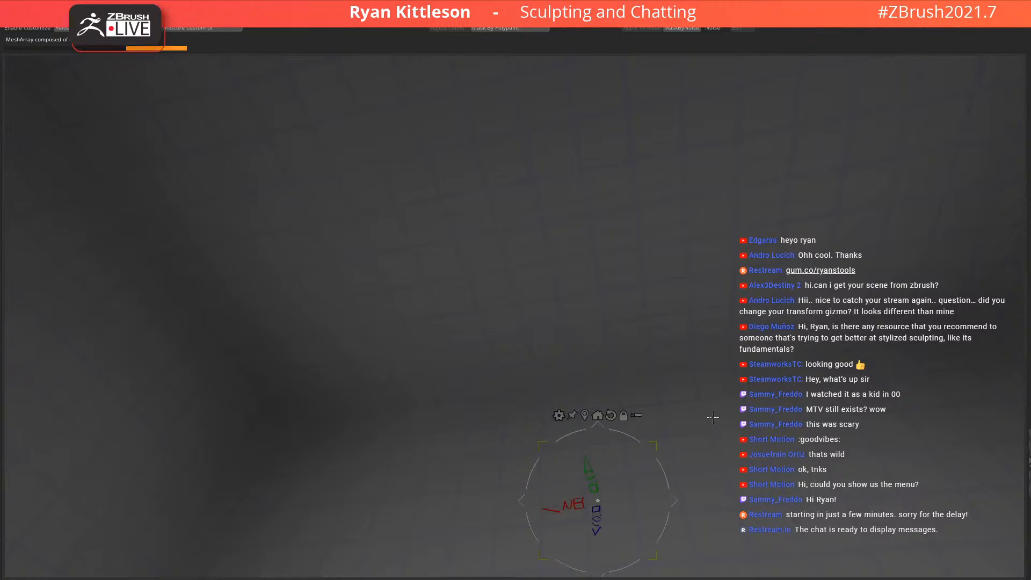
shift+right_drag(712, 426, 716, 380)
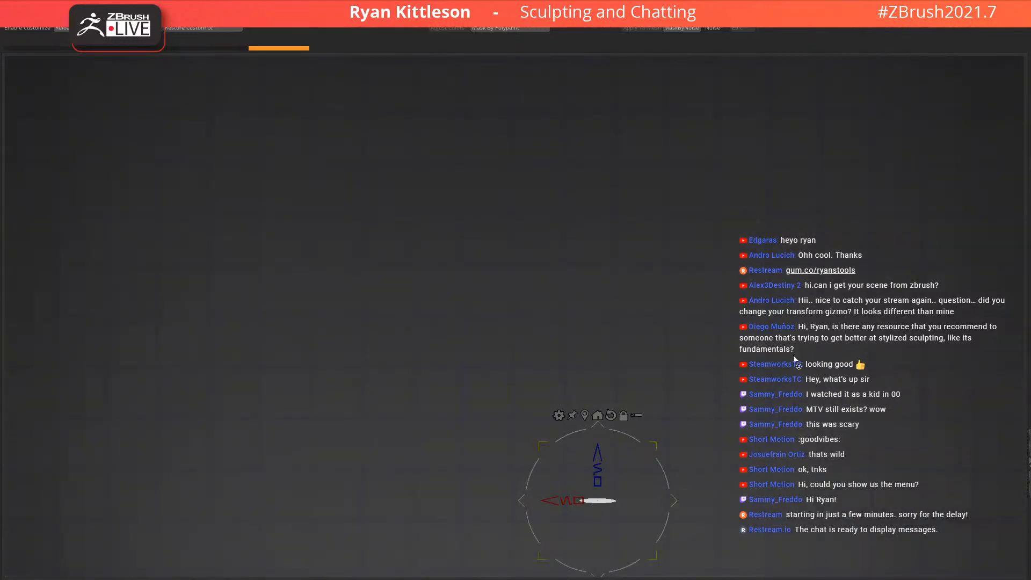
key(ctrl+shift+s)
drag(598, 448, 736, 350)
shift+right_drag(661, 391, 720, 458)
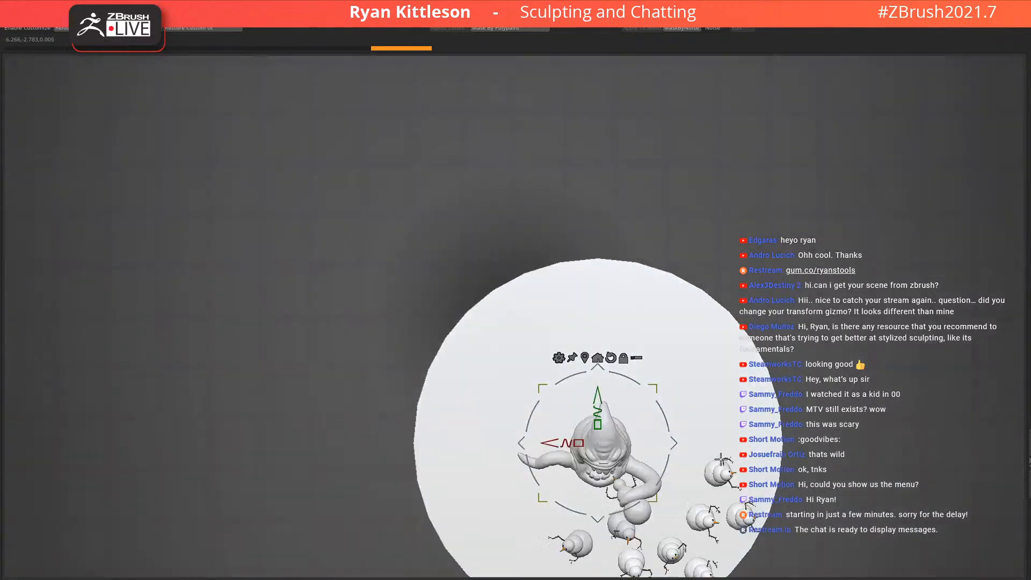
Move the round ground disc forward so it lies under the monster and all the snowmen, and return to Draw mode
drag(673, 442, 745, 507)
alt+right_drag(771, 472, 724, 315)
drag(696, 352, 683, 345)
right_drag(682, 344, 607, 289)
drag(607, 289, 621, 227)
key(q)
mouse_move(698, 232)
ctrl+right_down()
mouse_move(609, 199)
mouse_move(598, 276)
ctrl+right_up()
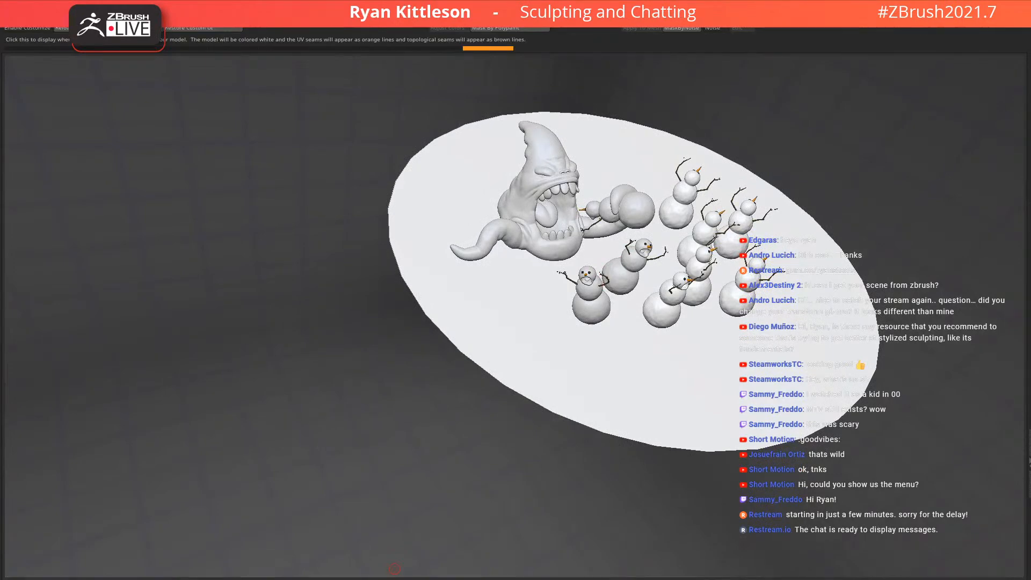
Open the snow monster.gif reference comic in the image viewer and compare its composition with the sculpted scene
drag(521, 577, 639, 101)
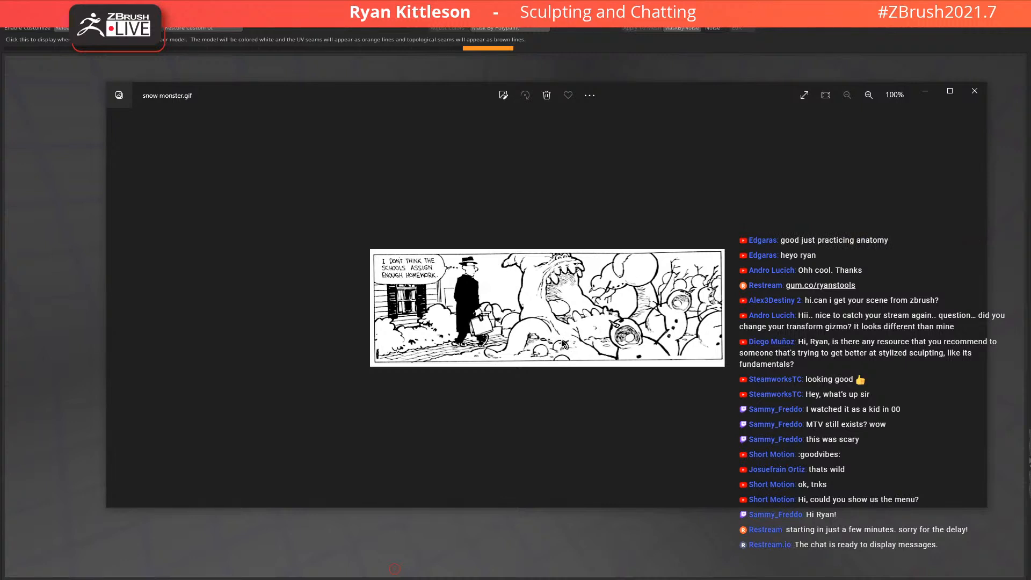
drag(648, 95, 572, 579)
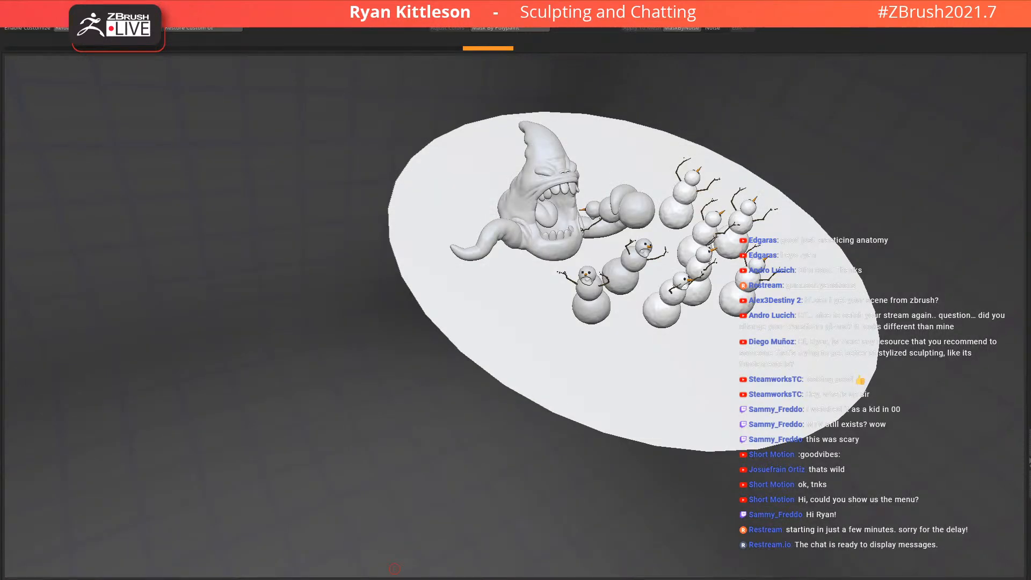
right_drag(696, 333, 614, 309)
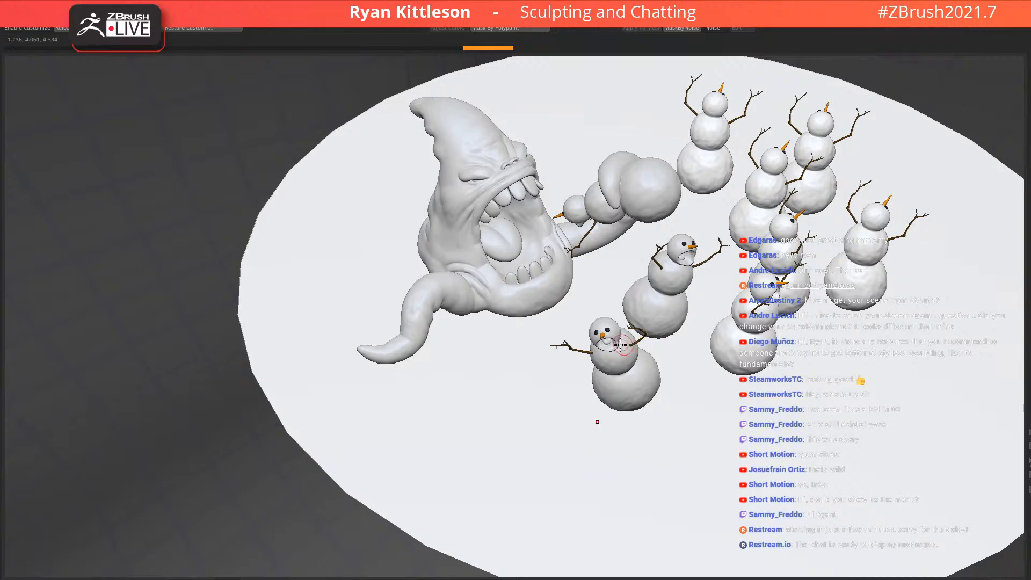
right_drag(575, 347, 565, 358)
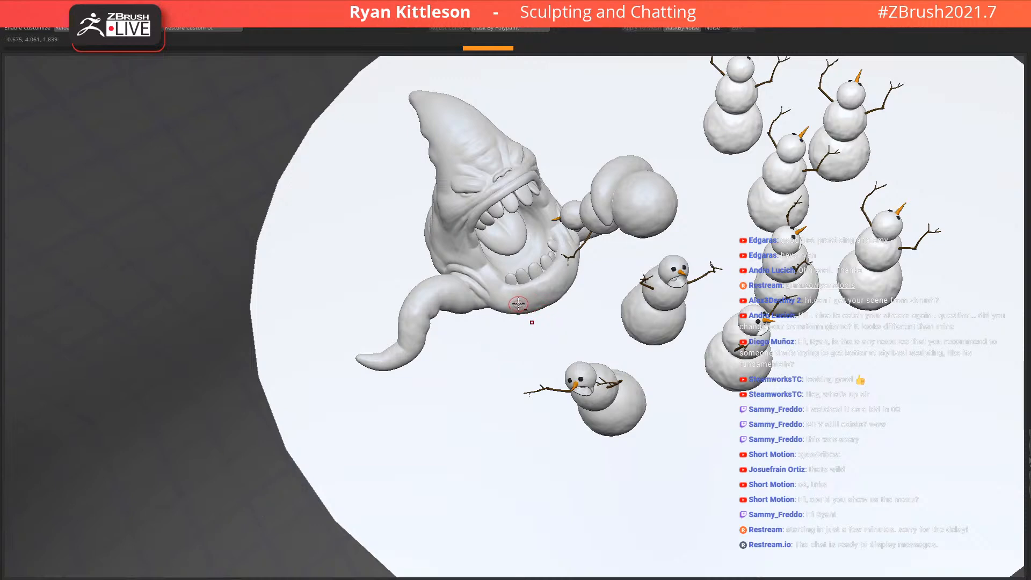
Reduce the brush size, add a small sphere at the monster's lower lip and make it the active subtool
key(space)
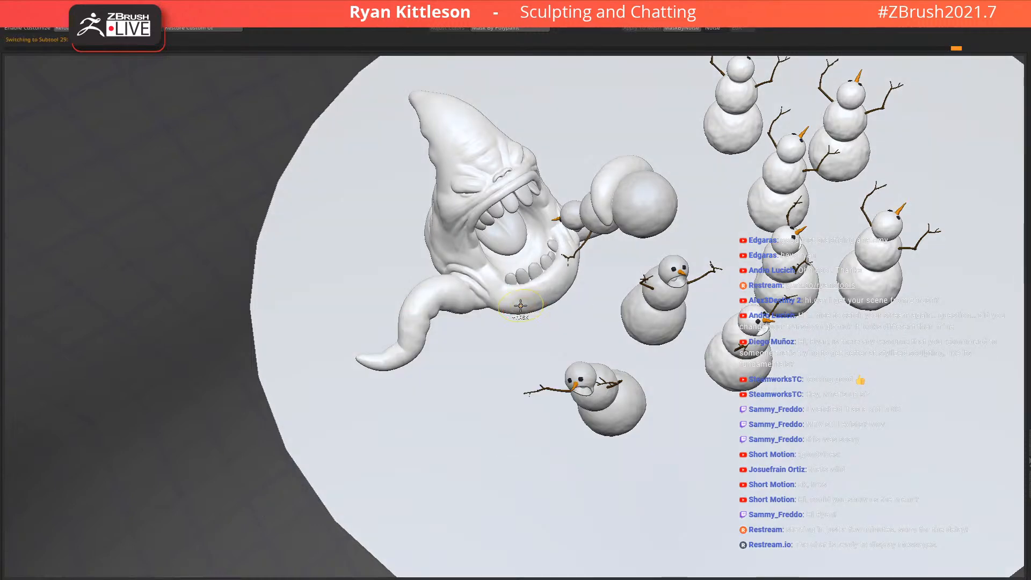
ctrl+right_drag(515, 314, 522, 303)
key(bracketleft)
key(bracketleft)
key(bracketleft)
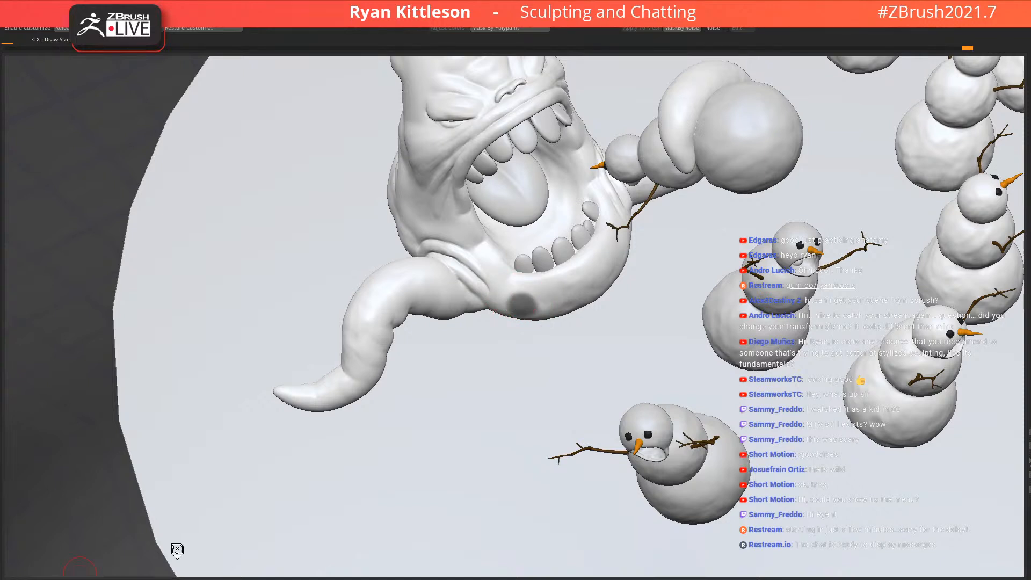
alt+click(440, 403)
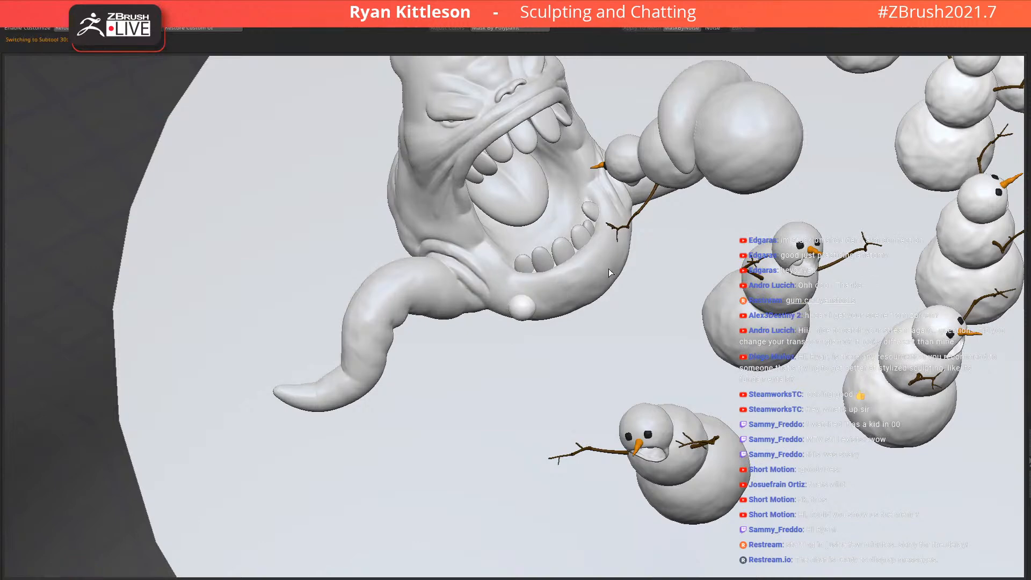
Move the small sphere down onto the ground at the foot of the monster beside its low tentacle, and return to Draw mode
key(w)
right_drag(642, 265, 639, 301)
drag(596, 301, 534, 321)
ctrl+right_drag(533, 321, 519, 267)
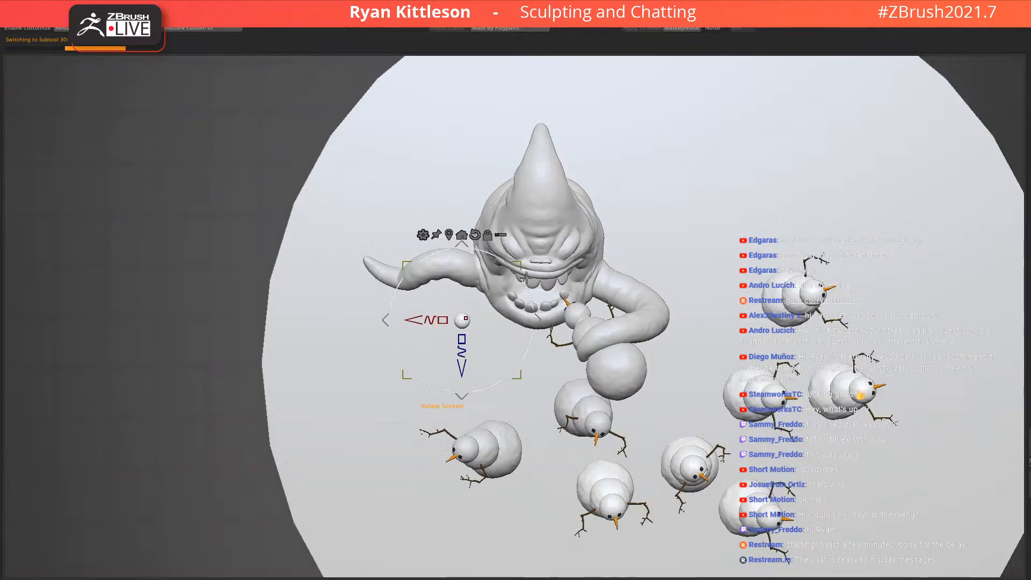
right_drag(581, 340, 656, 367)
drag(467, 282, 477, 300)
key(q)
Isolate the small sphere, sculpt shallow dents and lumps all around it to form a rough snowball, and show the full scene again
ctrl+right_drag(574, 398, 684, 435)
ctrl+shift+click(508, 384)
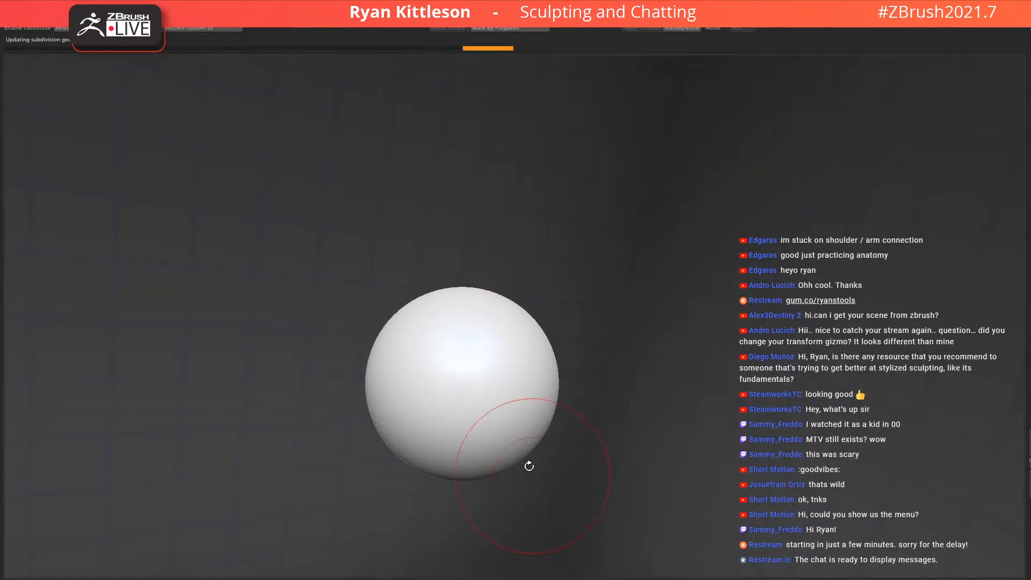
mouse_move(469, 400)
mouse_down()
mouse_move(397, 364)
mouse_move(500, 369)
mouse_move(460, 383)
mouse_move(390, 373)
mouse_up()
right_drag(437, 366, 500, 367)
mouse_move(446, 376)
mouse_down()
mouse_move(398, 412)
mouse_move(416, 378)
mouse_move(403, 356)
mouse_move(366, 425)
mouse_move(325, 428)
mouse_up()
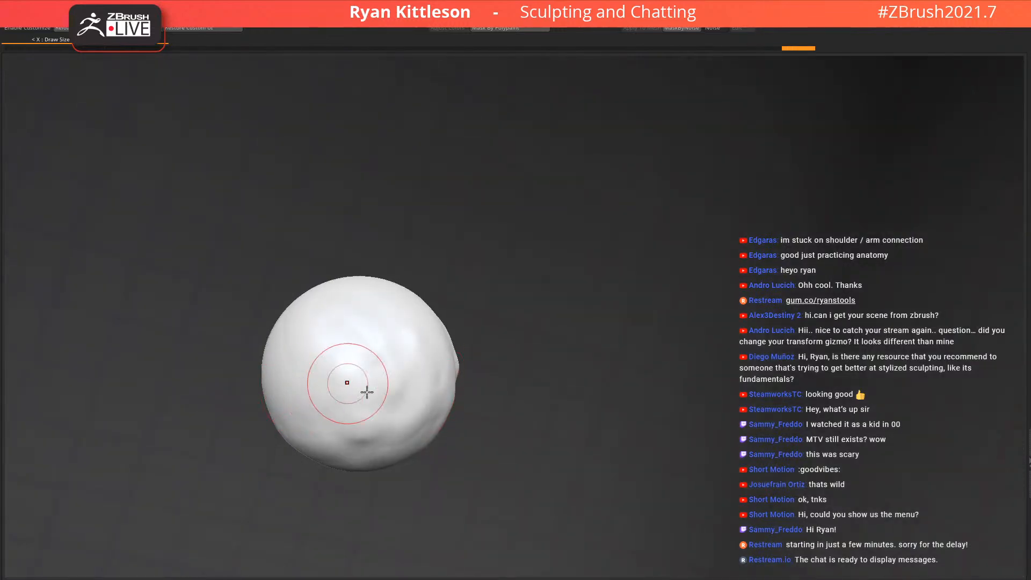
right_drag(344, 383, 382, 377)
drag(333, 376, 283, 362)
mouse_move(176, 321)
mouse_down()
mouse_move(315, 454)
mouse_move(318, 410)
mouse_up()
right_drag(333, 344, 400, 318)
drag(401, 319, 291, 329)
mouse_move(303, 246)
mouse_down()
mouse_move(315, 249)
mouse_move(346, 385)
mouse_move(370, 344)
mouse_up()
right_drag(357, 339, 414, 327)
mouse_move(359, 328)
mouse_down()
mouse_move(279, 410)
mouse_move(340, 269)
mouse_up()
right_drag(304, 342, 301, 293)
drag(287, 290, 346, 241)
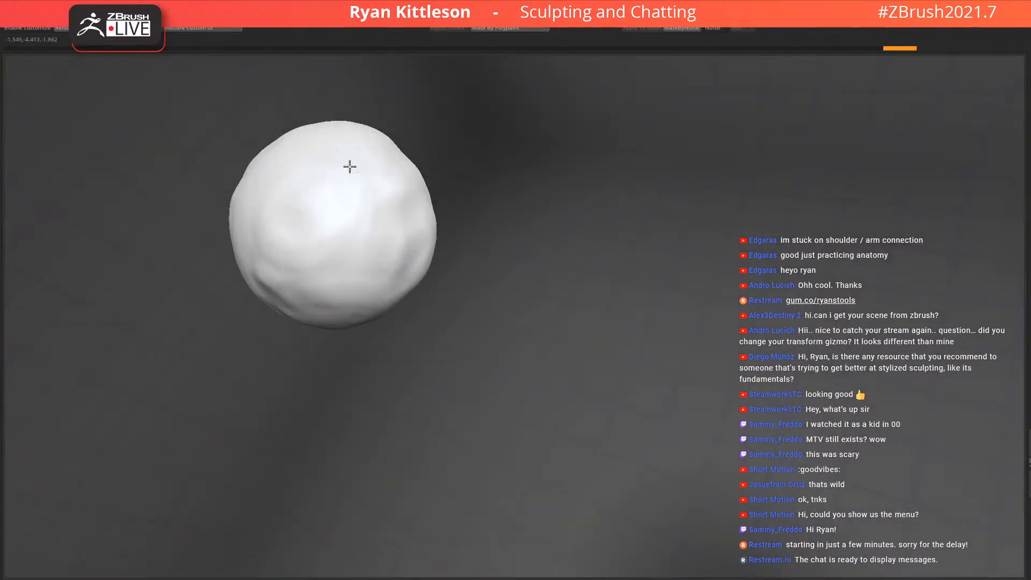
mouse_move(335, 140)
mouse_down()
mouse_move(317, 262)
mouse_move(355, 241)
mouse_up()
right_drag(386, 257, 349, 253)
mouse_move(312, 204)
mouse_down()
mouse_move(253, 281)
mouse_move(228, 231)
mouse_up()
mouse_move(196, 81)
right_down()
mouse_move(225, 117)
mouse_move(408, 231)
mouse_move(513, 318)
mouse_move(410, 401)
mouse_move(414, 215)
mouse_move(571, 304)
mouse_move(570, 295)
mouse_move(594, 295)
mouse_move(564, 317)
right_up()
ctrl+right_drag(563, 317, 837, 523)
mouse_move(533, 384)
right_down()
mouse_move(545, 393)
mouse_move(522, 380)
right_up()
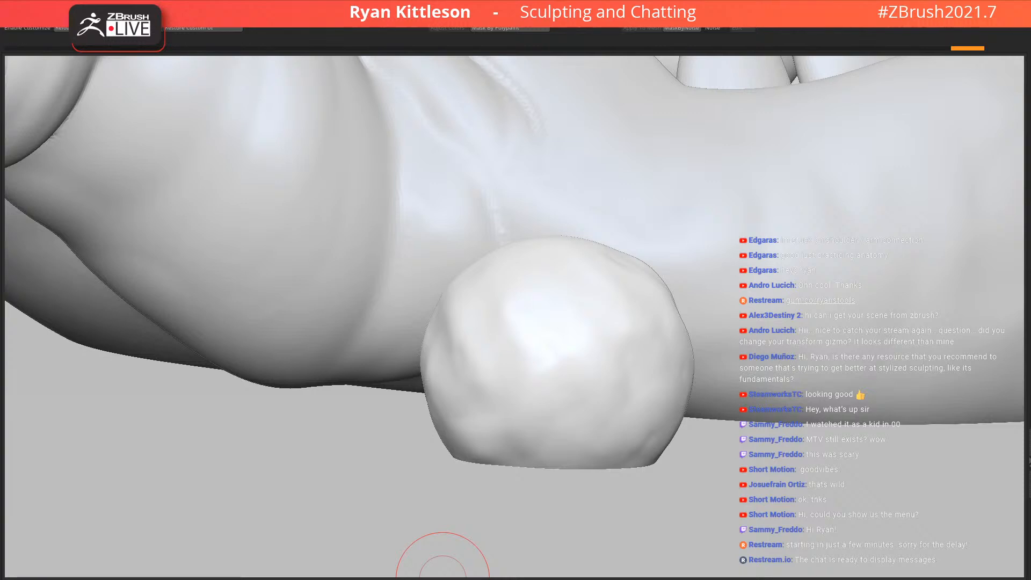
Try a carving stroke across the snowball with the MAHcut Mech B brush and undo it
key(b)
key(m)
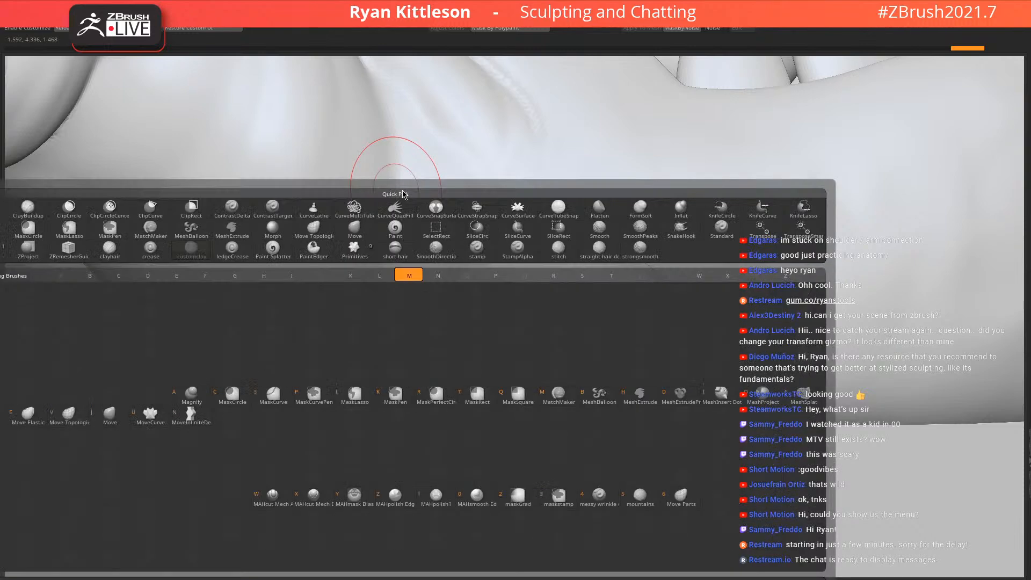
click(273, 504)
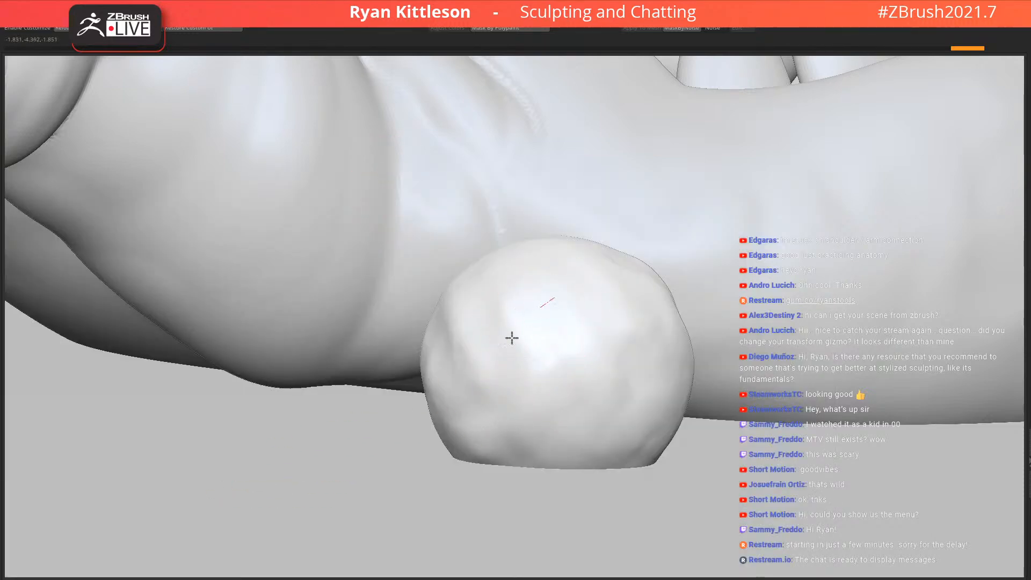
drag(532, 317, 445, 418)
right_drag(511, 376, 520, 375)
key(ctrl+z)
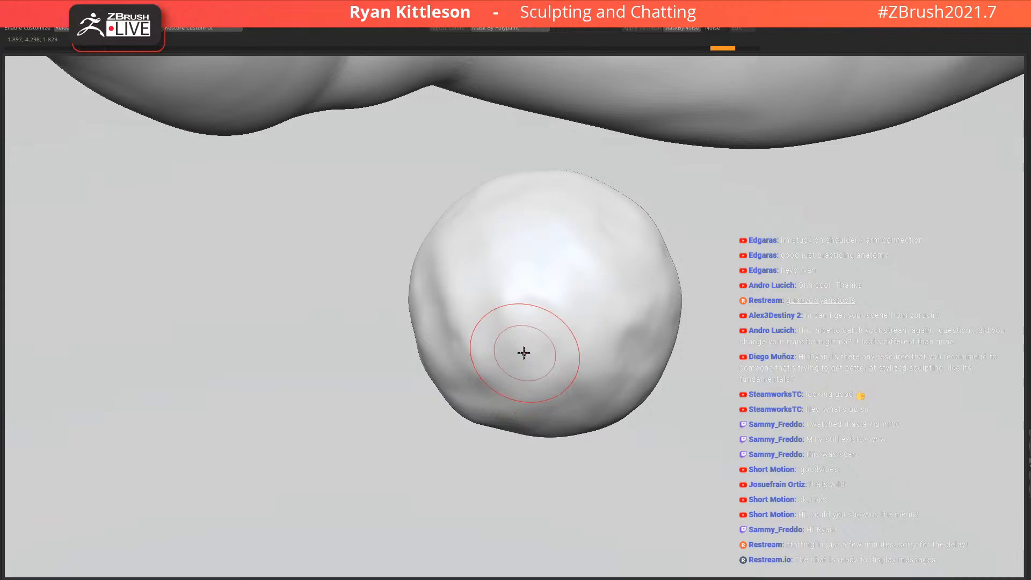
Switch to another carving brush, reduce its size and carve two X-shaped eyes into the front of the snowball
key(b)
key(m)
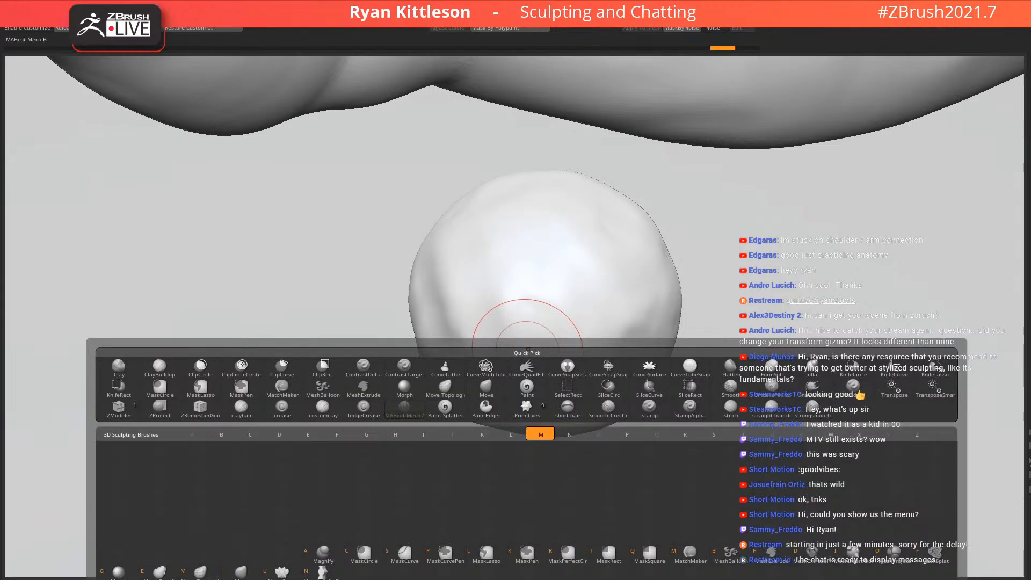
key(v)
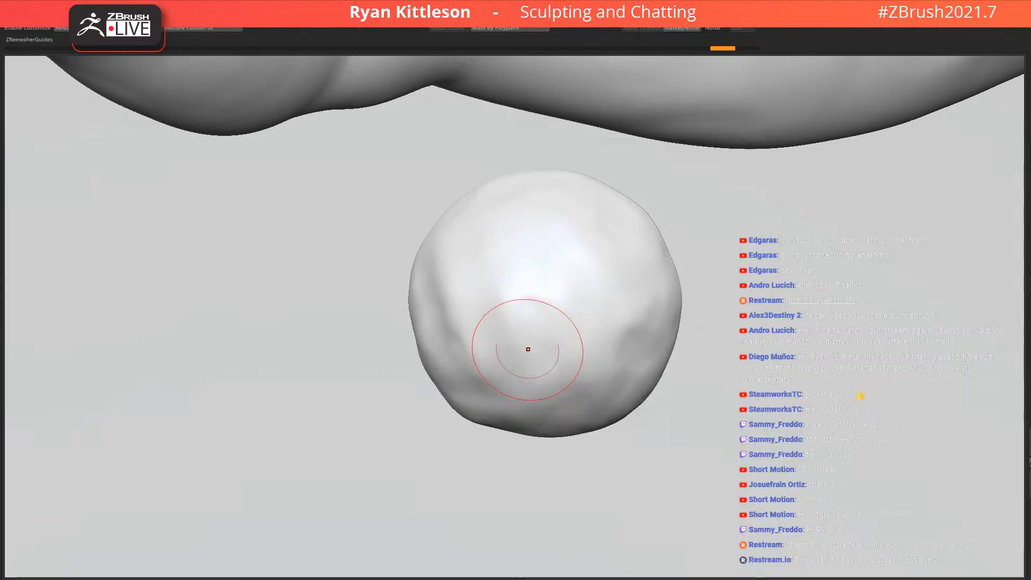
key(s)
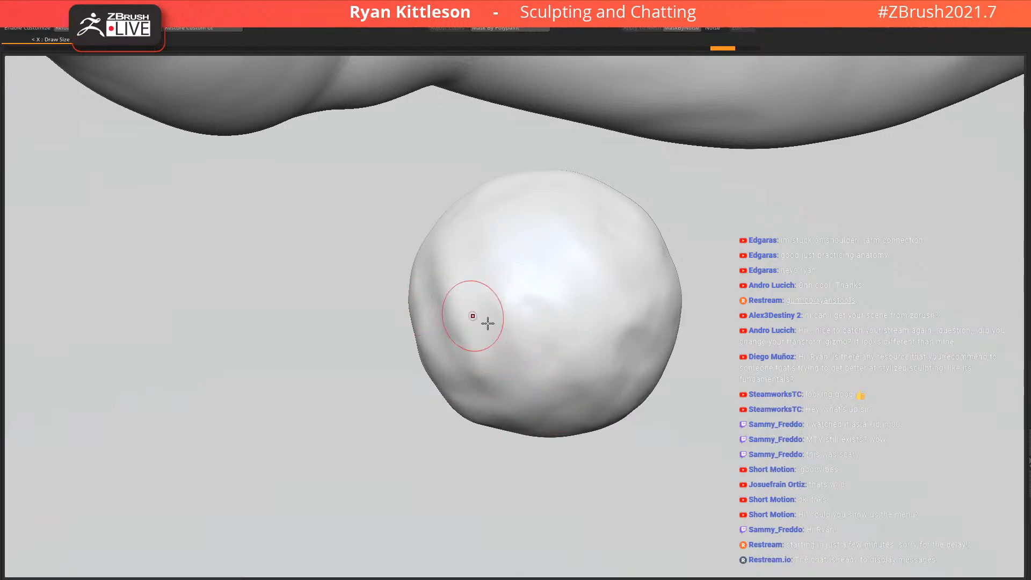
mouse_move(496, 329)
right_down()
mouse_move(509, 344)
mouse_move(515, 329)
mouse_move(508, 346)
right_up()
mouse_move(457, 386)
mouse_down()
mouse_move(518, 338)
mouse_move(458, 384)
mouse_up()
key(ctrl+z)
key(s)
mouse_move(480, 330)
mouse_down()
mouse_move(507, 380)
mouse_move(469, 320)
mouse_up()
key(ctrl+z)
mouse_move(548, 338)
right_down()
mouse_move(562, 356)
mouse_move(639, 391)
mouse_move(621, 345)
right_up()
mouse_move(614, 339)
mouse_down()
mouse_move(650, 383)
mouse_move(598, 395)
mouse_up()
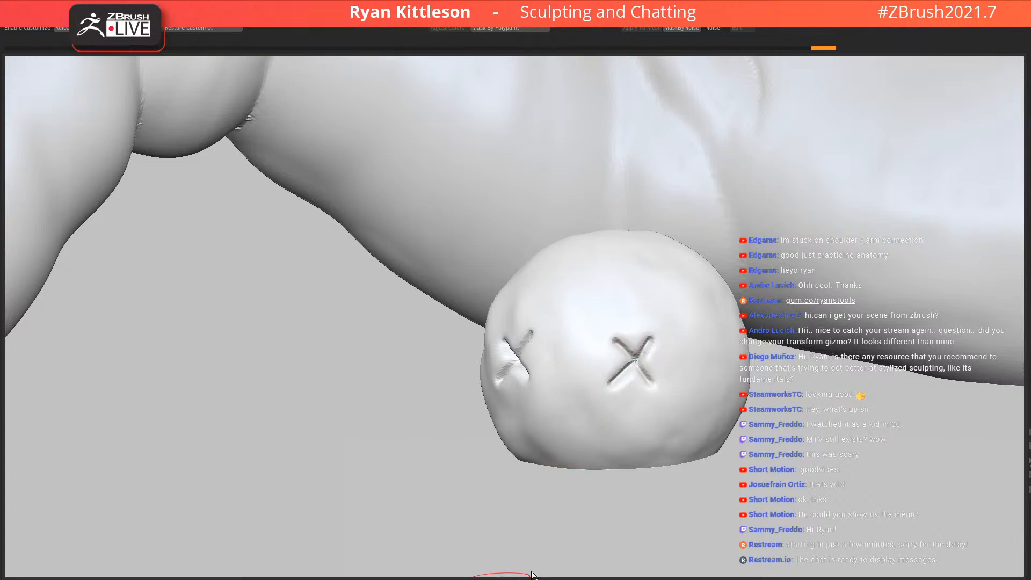
right_drag(598, 359, 593, 397)
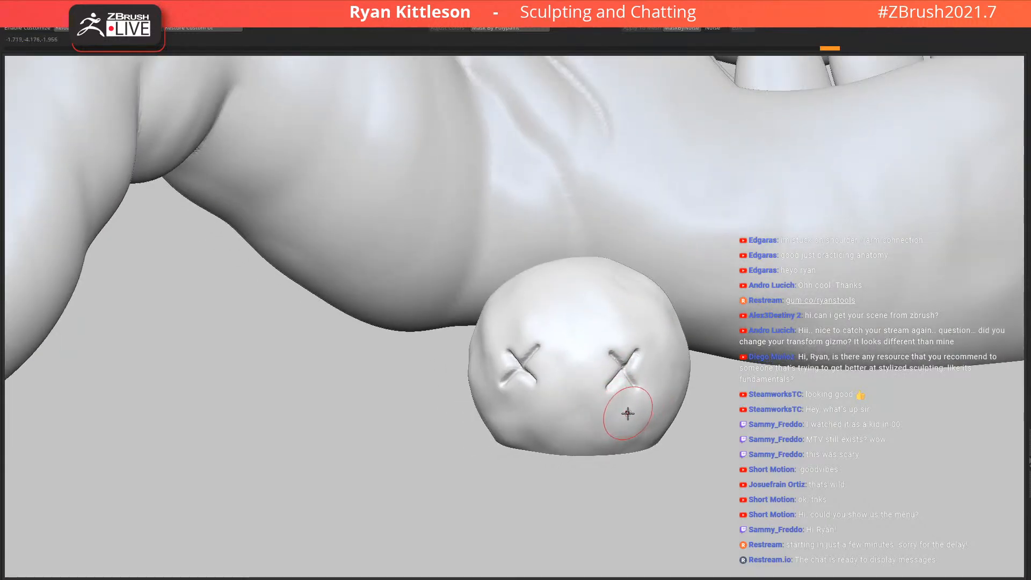
Select a snowman's carrot nose as the active subtool, isolate it and centre the transform gizmo on it
mouse_move(650, 391)
ctrl+right_down()
mouse_move(552, 339)
mouse_move(678, 397)
ctrl+right_up()
right_drag(729, 354, 483, 302)
ctrl+right_drag(518, 357, 639, 295)
alt+right_drag(639, 296, 488, 361)
alt+click(625, 192)
key(alt+s)
key(w)
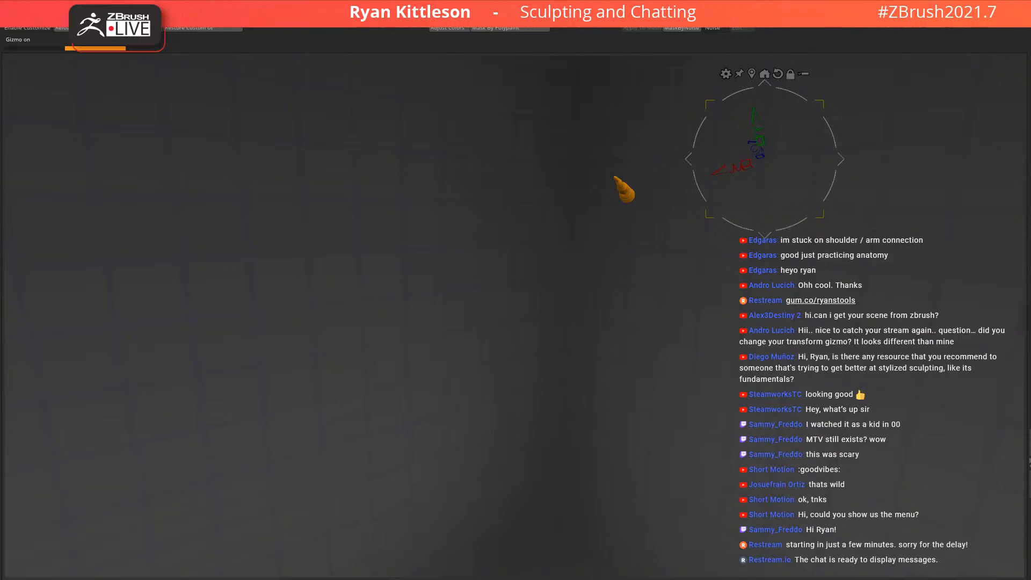
key(alt+s)
key(alt+s)
drag(642, 200, 658, 214)
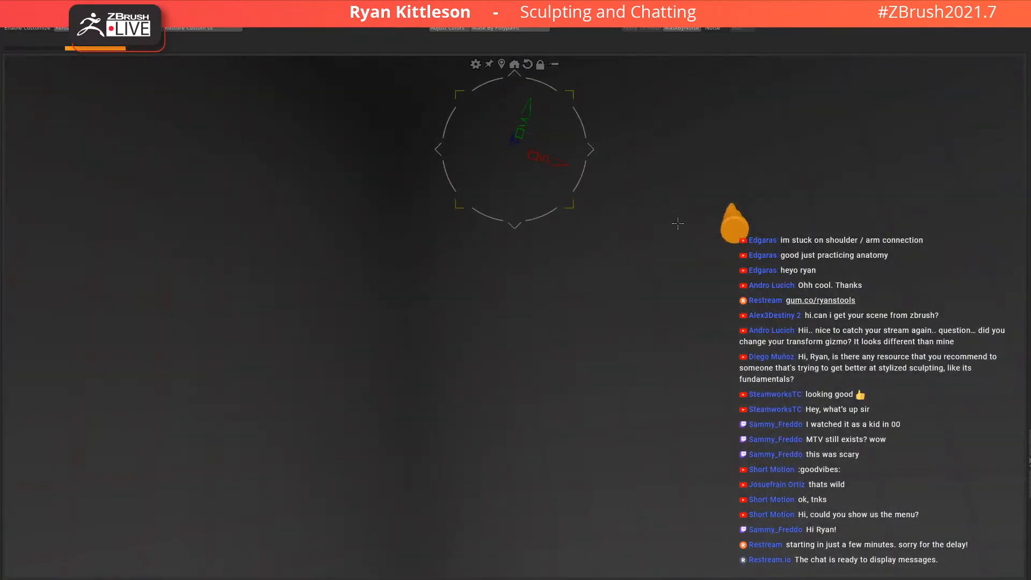
alt+click(735, 230)
Show the full scene again and move the carrot nose down beside the X-eyed snowball
alt+drag(558, 217, 495, 378)
key(alt+s)
drag(507, 335, 507, 447)
drag(496, 373, 549, 185)
drag(598, 255, 585, 154)
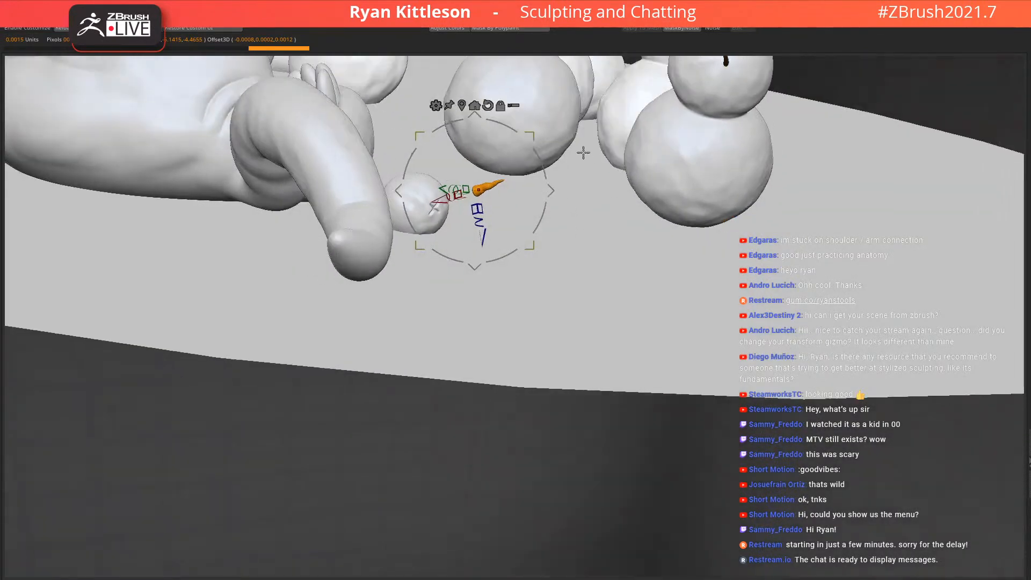
key(f)
drag(498, 184, 519, 228)
right_drag(484, 191, 466, 271)
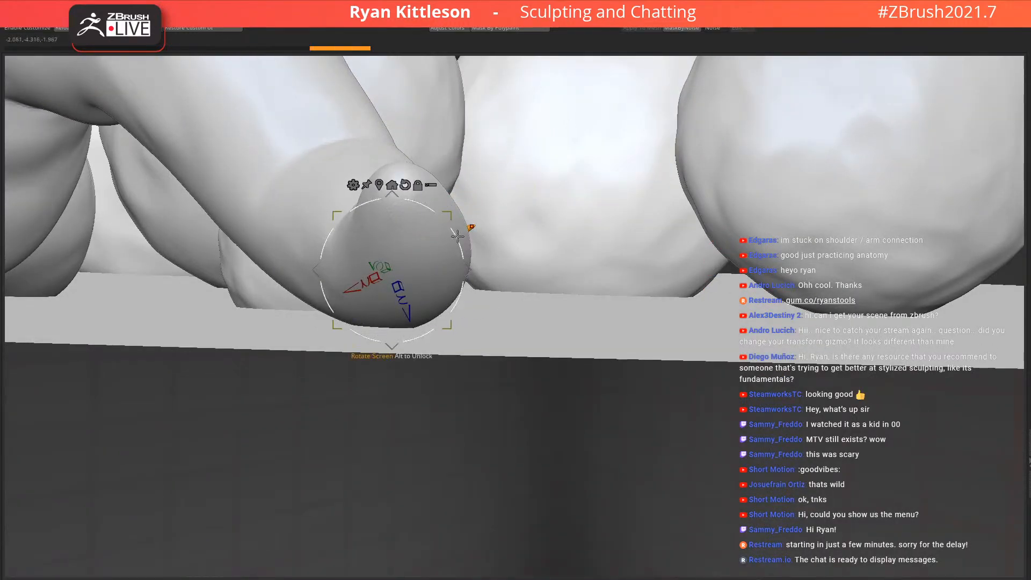
Position and rotate the carrot so it sticks out of the snowball below the X eyes, and return to Draw mode
right_drag(531, 234, 473, 243)
drag(361, 267, 341, 298)
right_drag(417, 267, 423, 331)
drag(456, 239, 478, 230)
right_drag(479, 227, 584, 235)
drag(372, 255, 367, 229)
right_drag(438, 210, 417, 252)
drag(259, 284, 255, 279)
right_drag(338, 244, 301, 257)
drag(260, 255, 258, 258)
drag(290, 317, 290, 305)
mouse_move(476, 220)
right_down()
mouse_move(430, 242)
mouse_move(320, 262)
mouse_move(306, 278)
mouse_move(327, 274)
right_up()
key(q)
Check the X-eyed head from several angles and nudge its carrot nose slightly closer to the eyes
right_drag(303, 229, 271, 255)
ctrl+right_drag(332, 289, 332, 264)
alt+right_drag(281, 227, 530, 265)
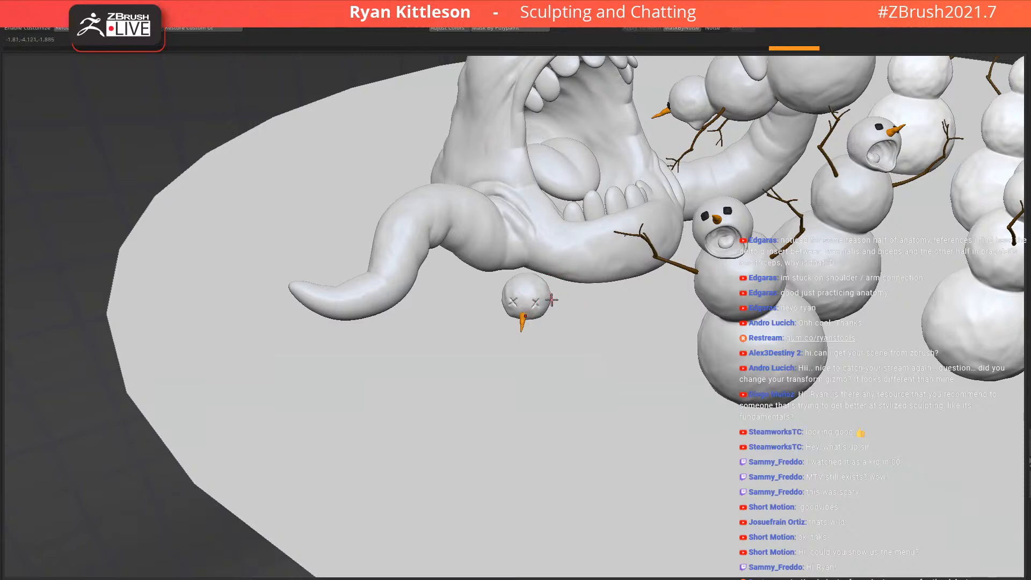
right_drag(545, 309, 556, 287)
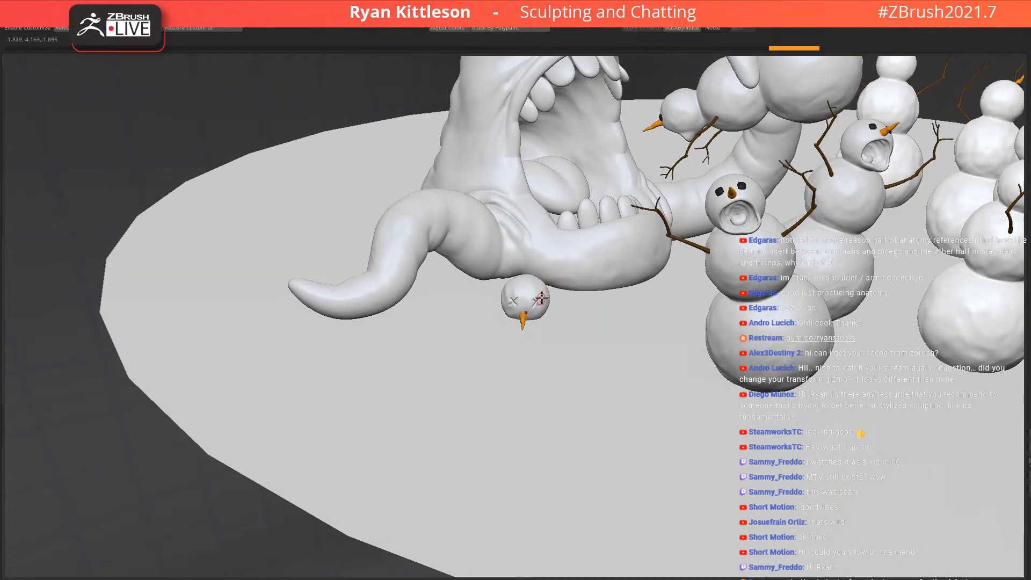
right_drag(559, 296, 523, 288)
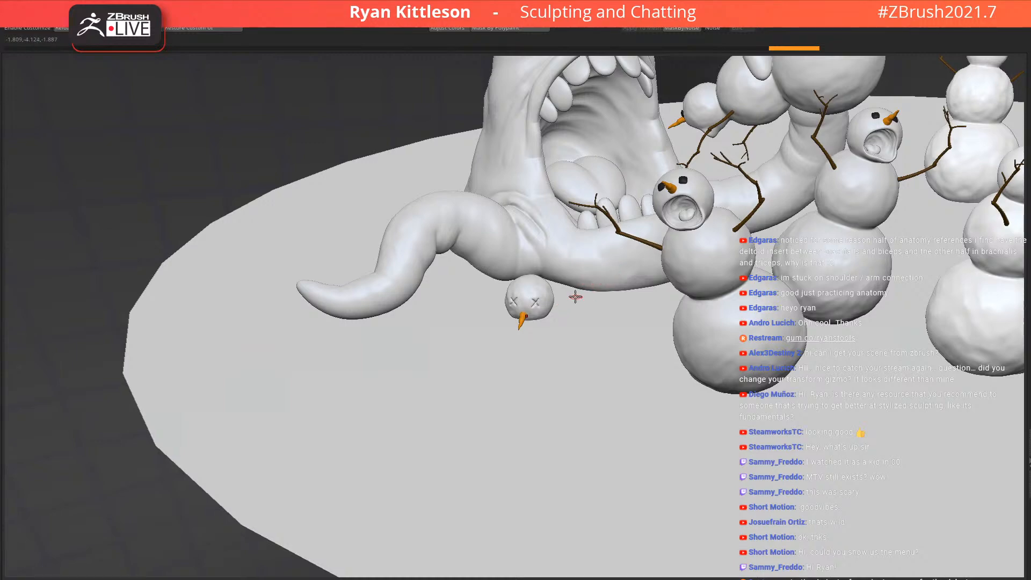
key(w)
ctrl+right_drag(556, 324, 682, 436)
right_drag(547, 343, 516, 305)
drag(527, 357, 528, 346)
right_drag(524, 344, 575, 325)
ctrl+right_drag(699, 298, 540, 238)
ctrl+right_drag(647, 260, 662, 289)
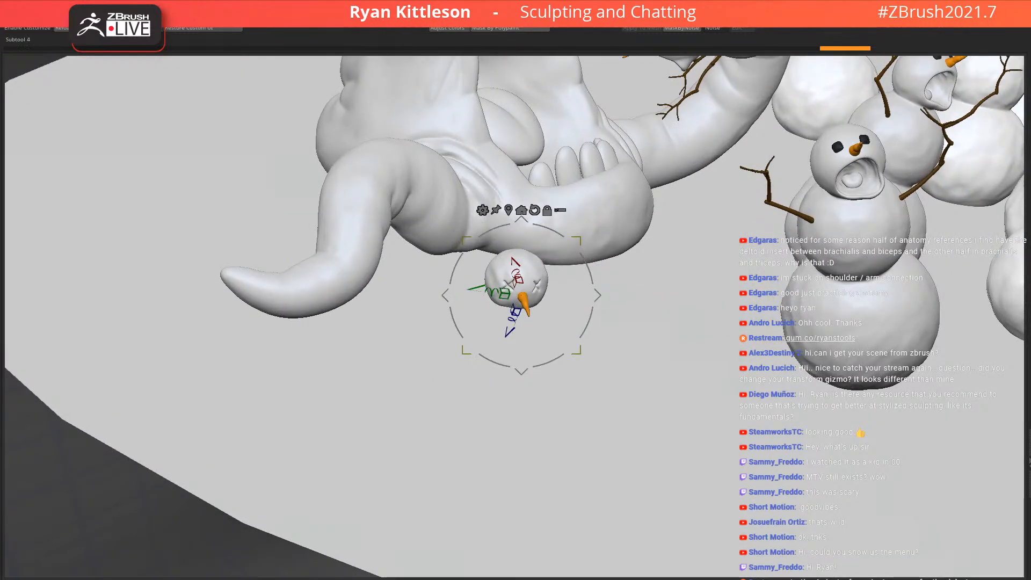
Merge the X-eyed head with its carrot nose into one subtool, accepting the differing subdivision levels, and display the polyframe
alt+click(498, 263)
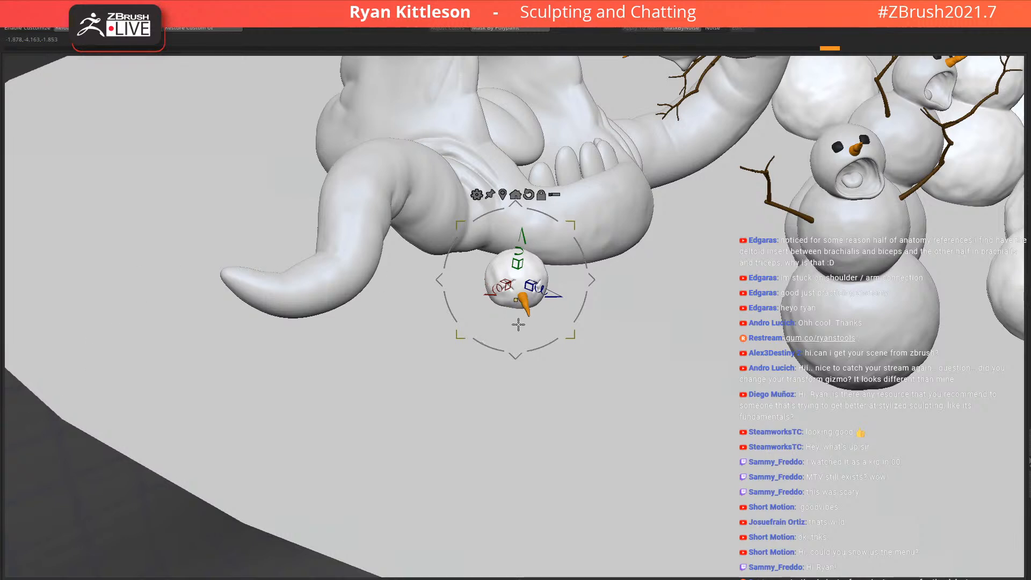
key(ctrl+m)
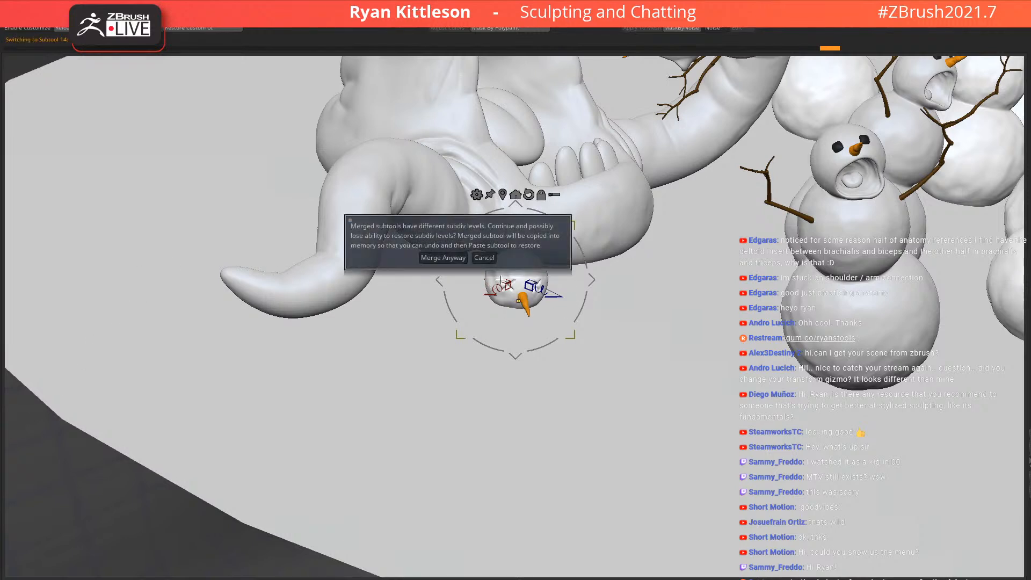
click(443, 257)
ctrl+right_drag(531, 296, 546, 321)
key(shift+f)
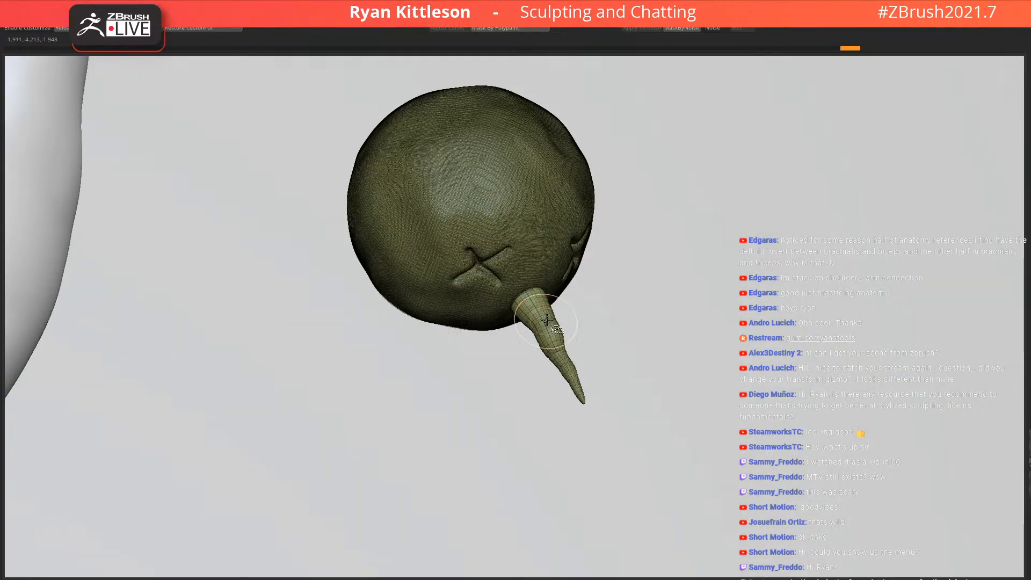
Isolate the carrot within the merged head, give it its own polygroup and bring the whole head back into view
key(ctrl+w)
ctrl+shift+click(547, 325)
ctrl+alt+shift+drag(528, 313, 550, 370)
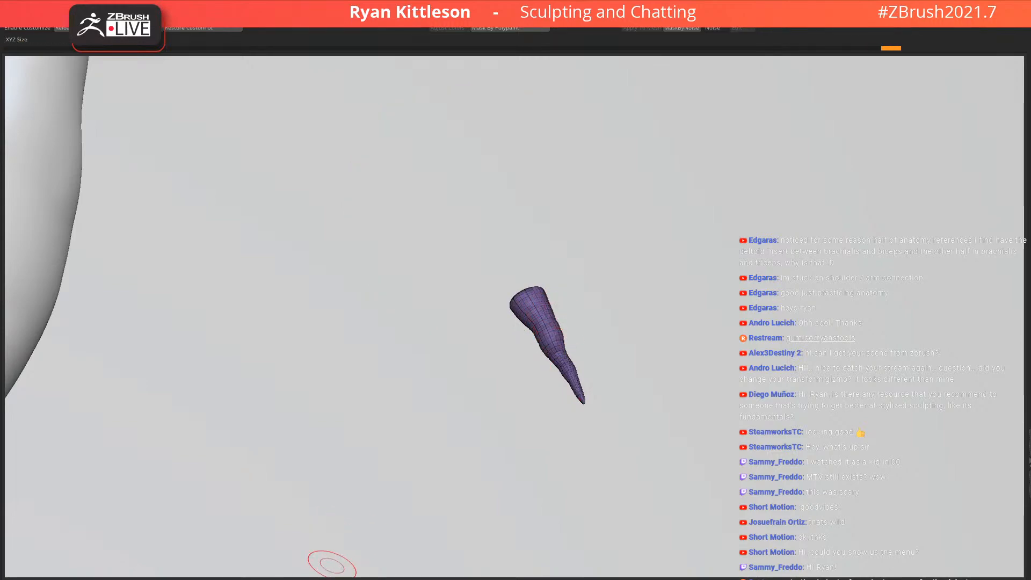
ctrl+right_drag(469, 267, 782, 263)
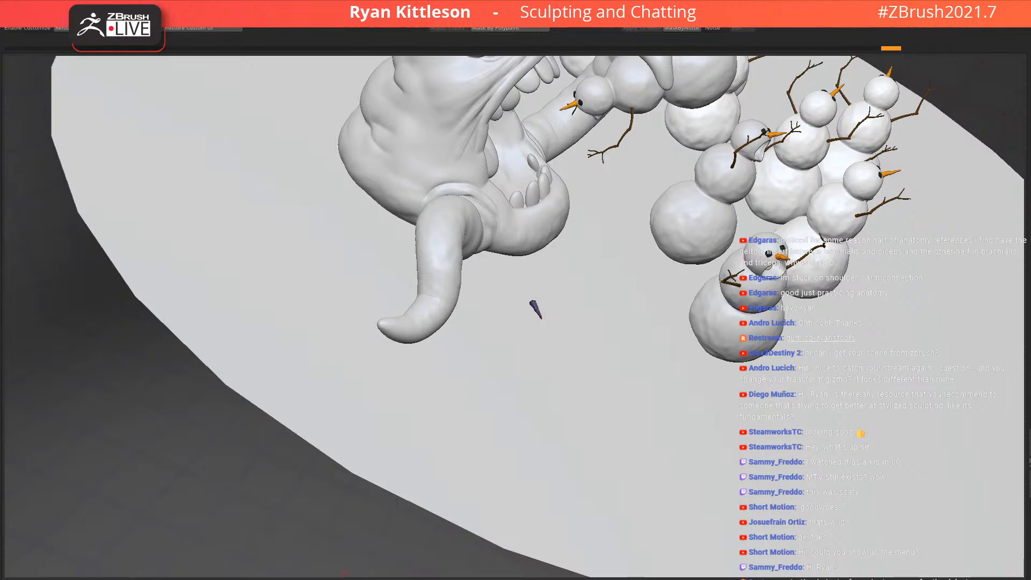
click(345, 578)
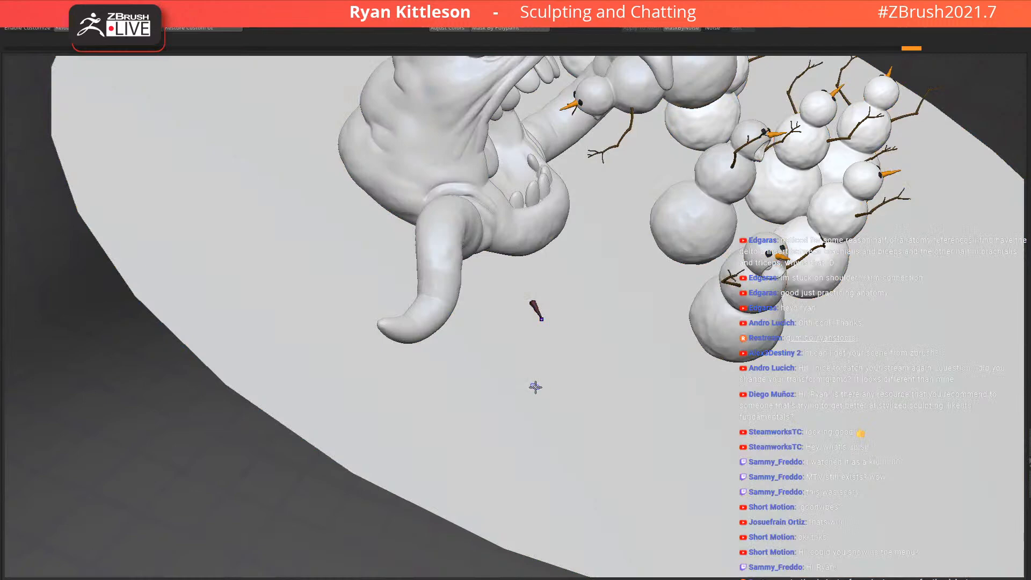
ctrl+drag(536, 387, 562, 378)
right_drag(479, 382, 437, 409)
ctrl+shift+click(317, 453)
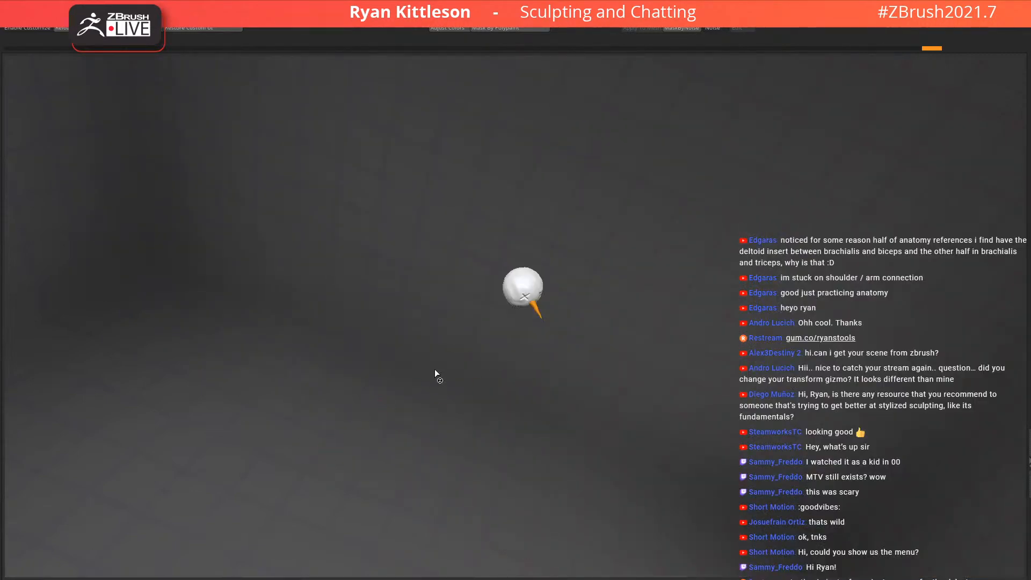
Duplicate the X-eyed head beside the original and rotate the copy so its carrot nose points upward
right_drag(548, 309, 553, 260)
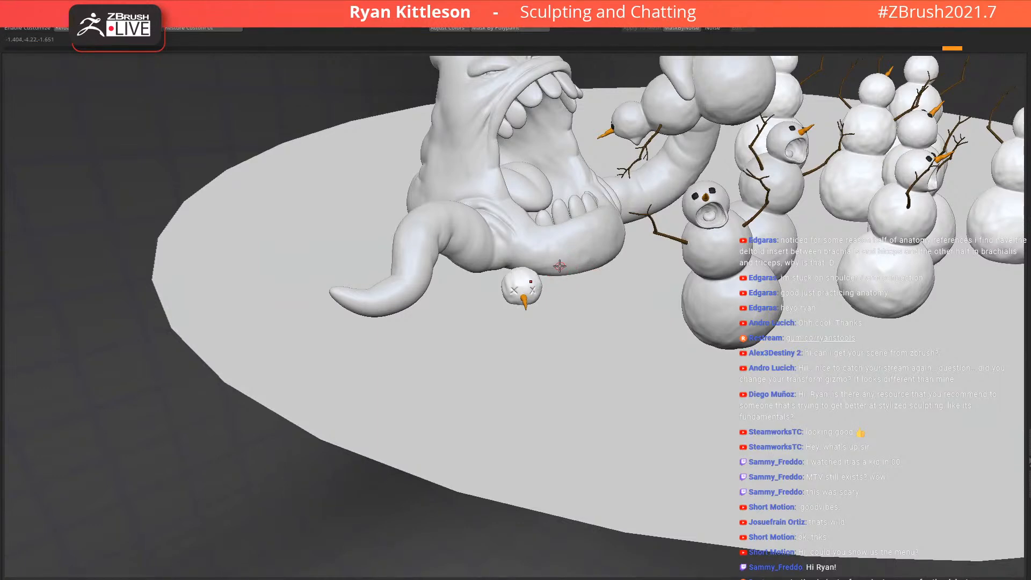
ctrl+right_drag(558, 286, 613, 272)
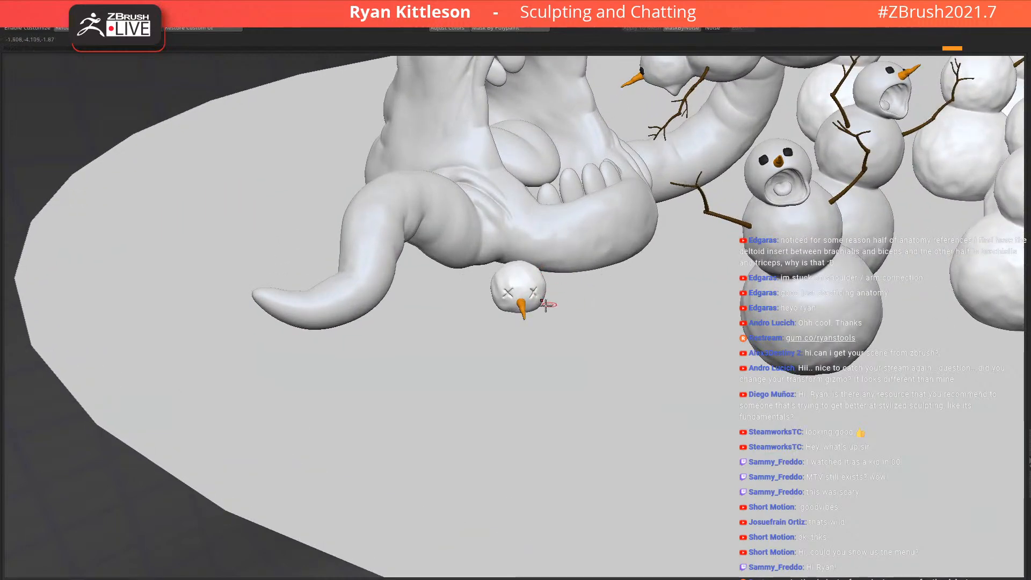
key(y)
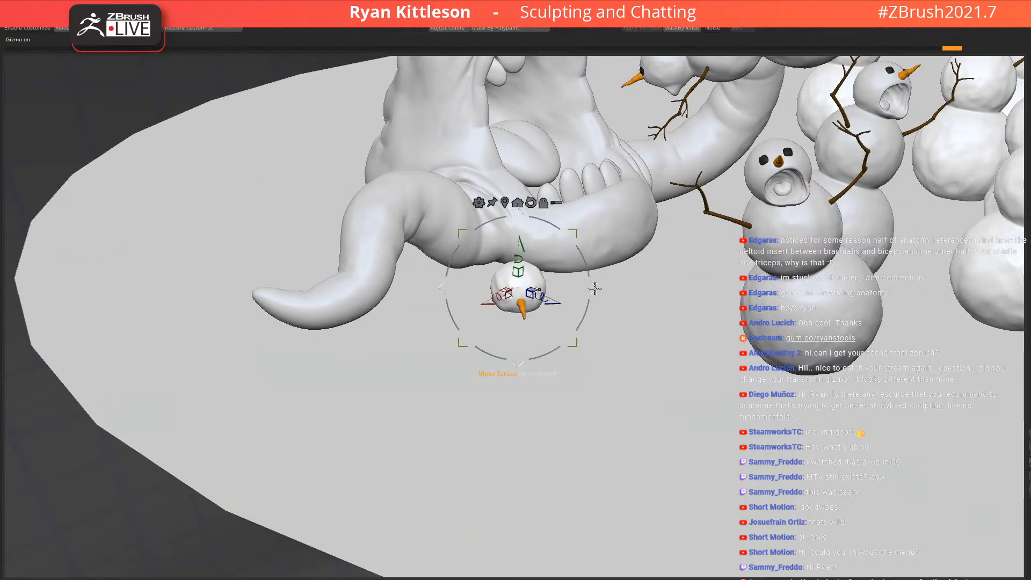
ctrl+drag(594, 288, 665, 288)
key(alt)
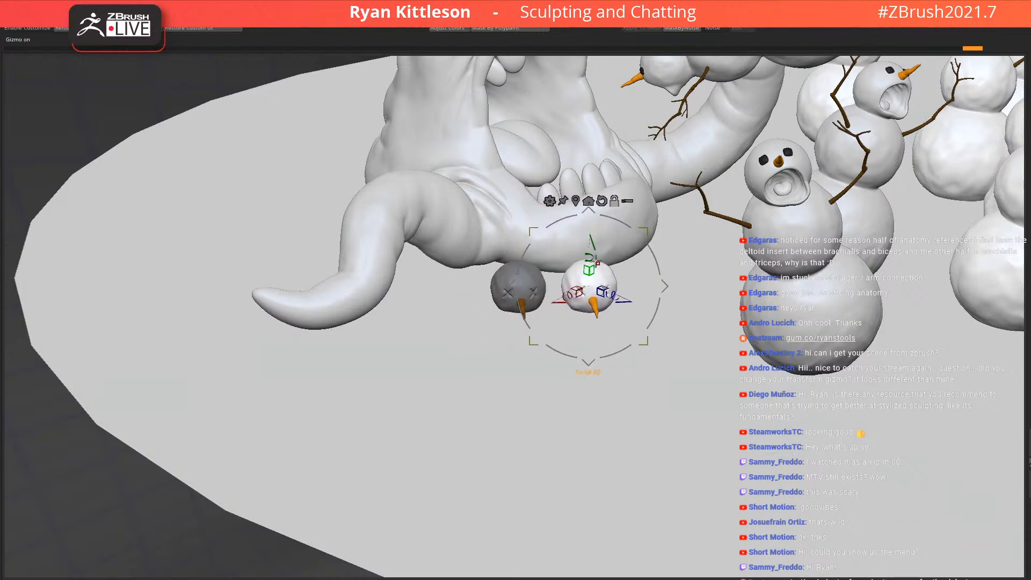
alt+drag(643, 251, 652, 251)
drag(620, 282, 618, 235)
mouse_move(627, 251)
right_down()
mouse_move(636, 322)
mouse_move(671, 312)
mouse_move(667, 329)
mouse_move(642, 281)
mouse_move(644, 248)
mouse_move(674, 246)
mouse_move(701, 351)
mouse_move(693, 373)
mouse_move(683, 364)
mouse_move(702, 231)
mouse_move(706, 331)
right_up()
Sculpt an open mouth hollow below the nose of the copied head and show the full scene again
key(q)
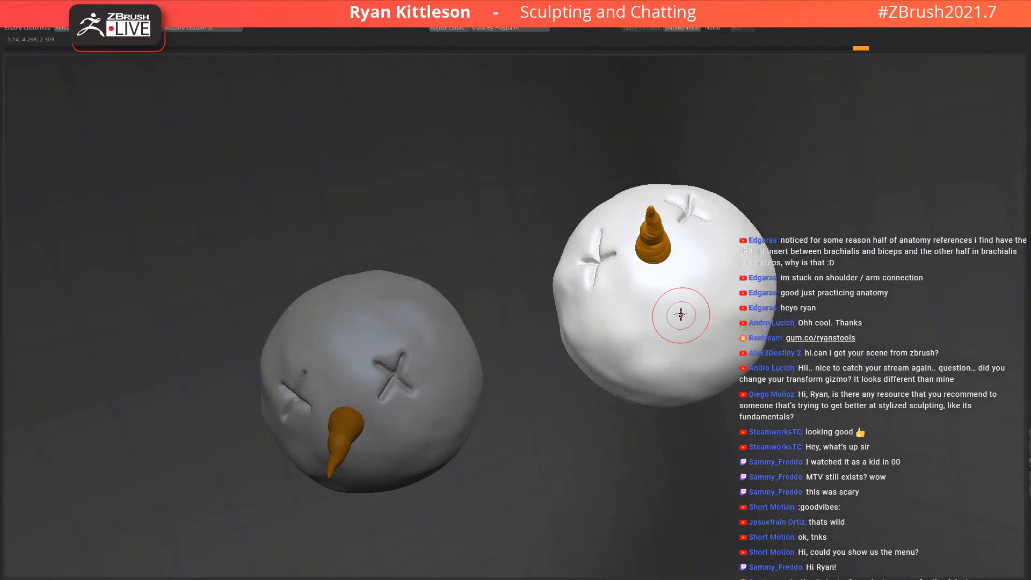
mouse_move(692, 304)
mouse_down()
mouse_move(665, 320)
mouse_move(686, 297)
mouse_move(706, 300)
mouse_move(663, 299)
mouse_move(669, 311)
mouse_move(709, 313)
mouse_move(716, 302)
mouse_move(663, 345)
mouse_move(649, 322)
mouse_move(718, 317)
mouse_move(665, 354)
mouse_move(674, 325)
mouse_move(693, 345)
mouse_move(696, 317)
mouse_up()
key(ctrl+shift+a)
mouse_move(696, 316)
right_down()
mouse_move(727, 295)
mouse_move(687, 308)
mouse_move(564, 201)
right_up()
key(alt+s)
right_drag(701, 260, 767, 295)
Mask the first head and lower the open-mouthed head onto the ground, returning to Draw mode
key(w)
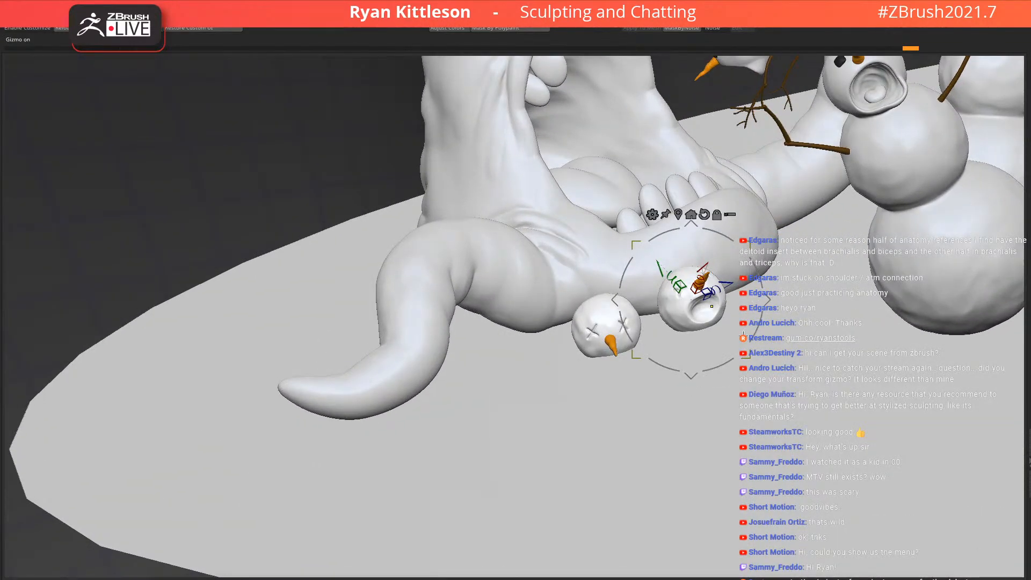
key(alt+s)
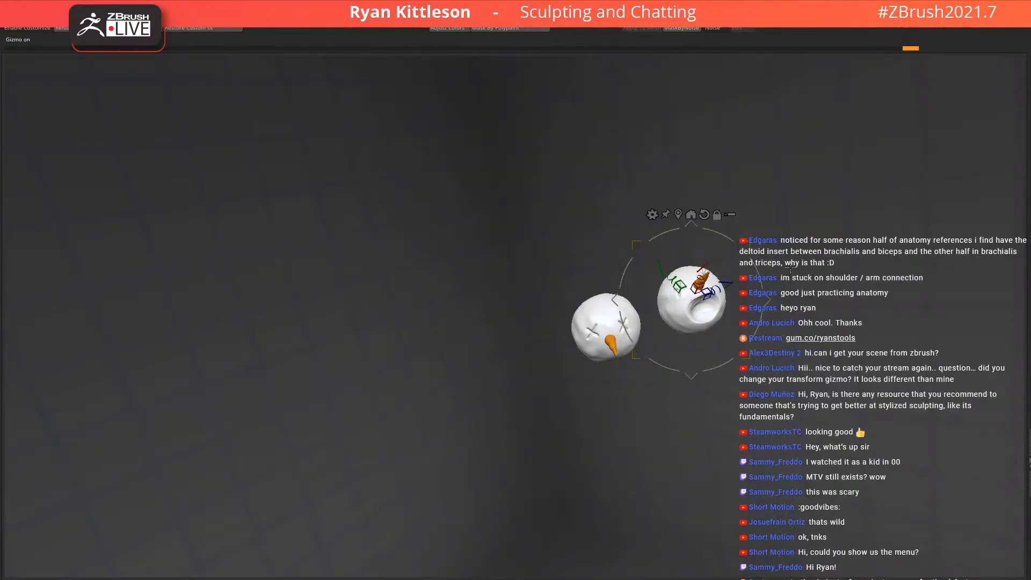
ctrl+drag(655, 218, 650, 357)
ctrl+click(651, 358)
key(alt+s)
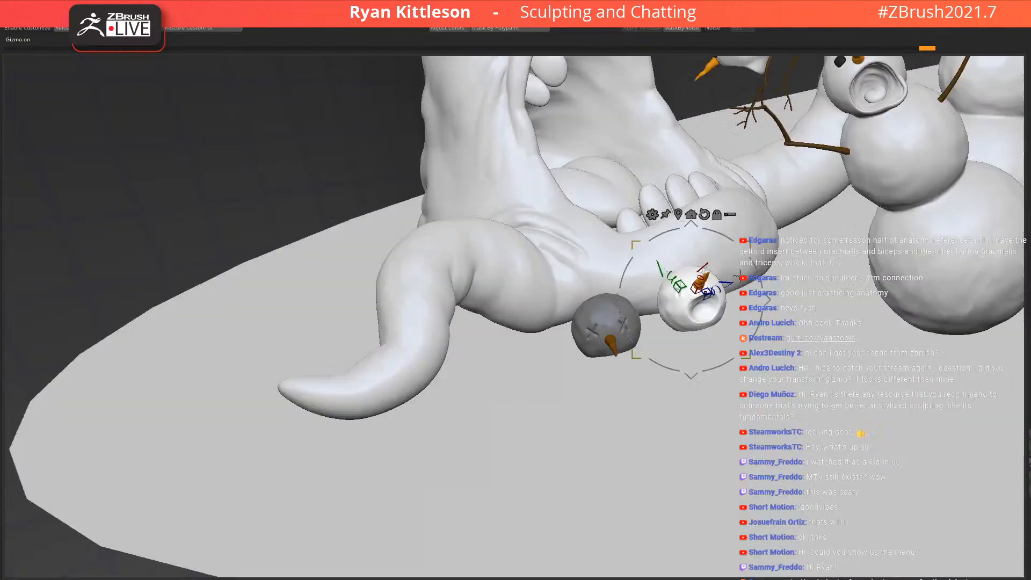
right_drag(793, 286, 788, 275)
drag(769, 299, 769, 310)
key(q)
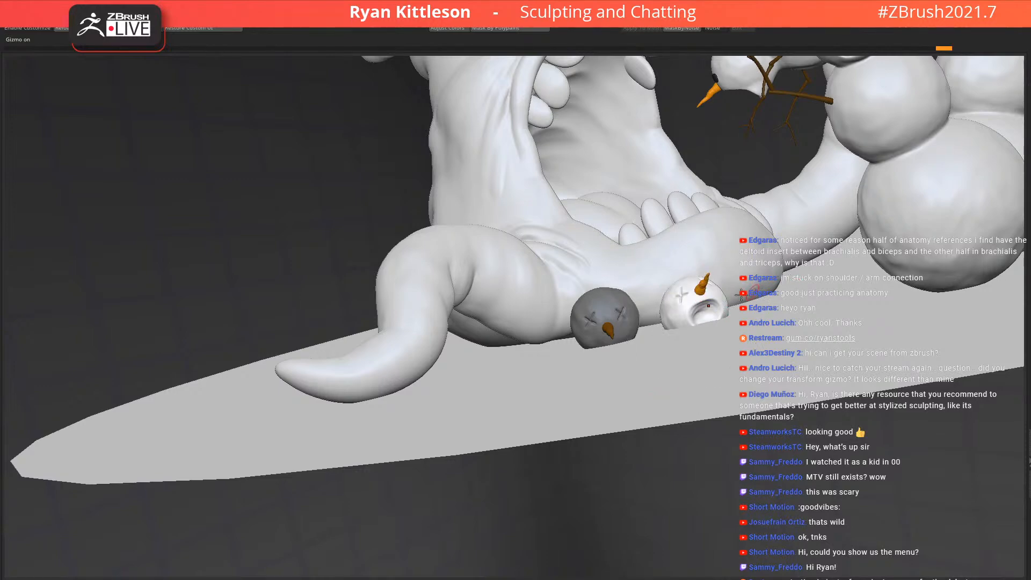
Duplicate the open-mouthed head, place the copy on the ground in front of the other two and rotate it differently
ctrl+right_drag(675, 227, 709, 271)
right_drag(713, 316, 724, 373)
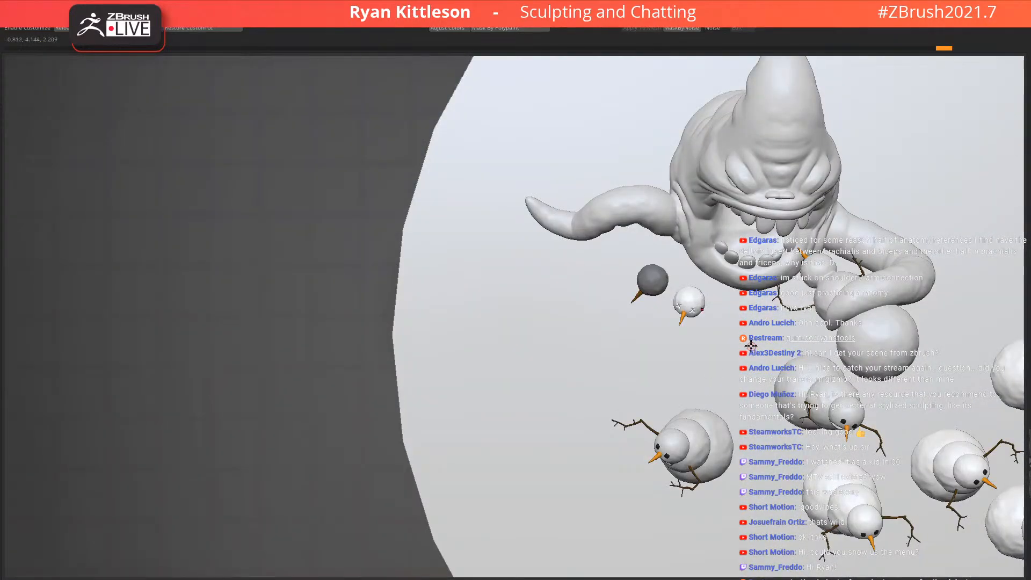
key(w)
ctrl+drag(763, 303, 697, 422)
right_drag(698, 422, 836, 323)
drag(836, 322, 827, 413)
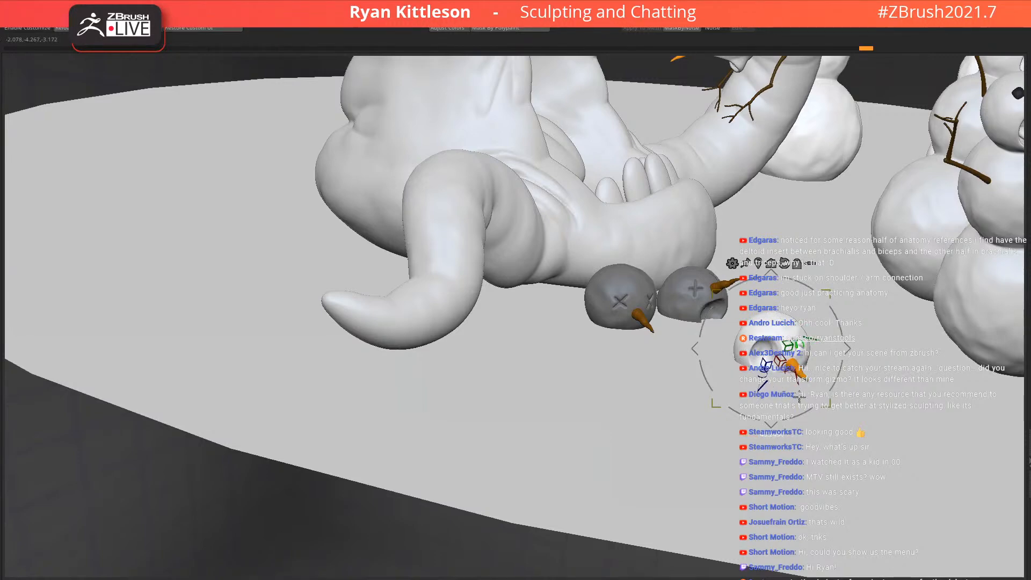
right_drag(883, 345, 865, 355)
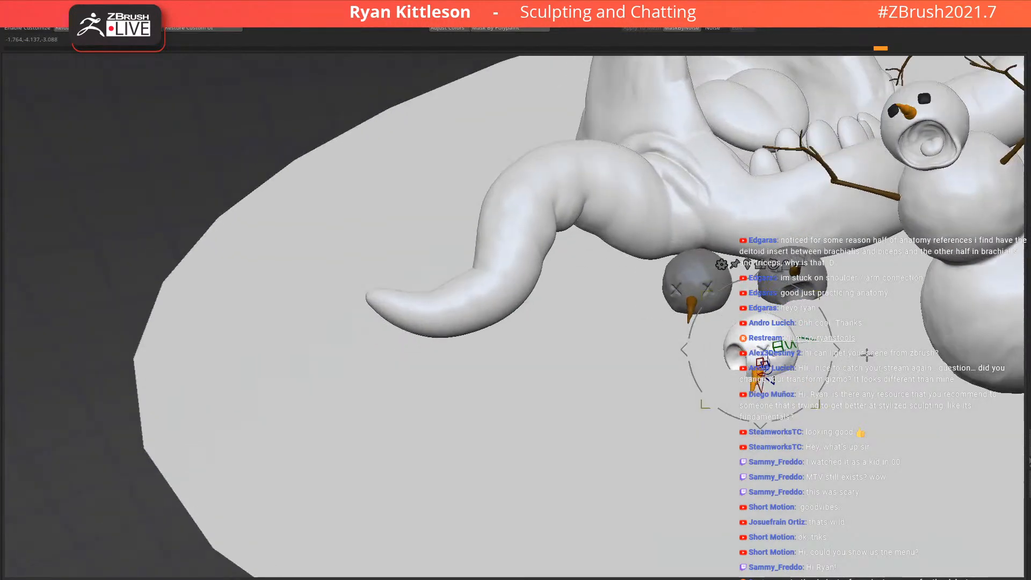
Clear the mask from the severed snowman heads, return to Draw mode and show the whole scene
ctrl+drag(865, 355, 868, 352)
key(q)
mouse_move(846, 347)
ctrl+right_down()
mouse_move(819, 268)
mouse_move(789, 255)
mouse_move(705, 312)
mouse_move(703, 279)
mouse_move(697, 333)
mouse_move(669, 347)
mouse_move(705, 403)
mouse_move(627, 289)
mouse_move(549, 344)
mouse_move(593, 317)
mouse_move(569, 306)
mouse_move(606, 294)
mouse_move(574, 351)
mouse_move(550, 332)
mouse_move(565, 334)
ctrl+right_up()
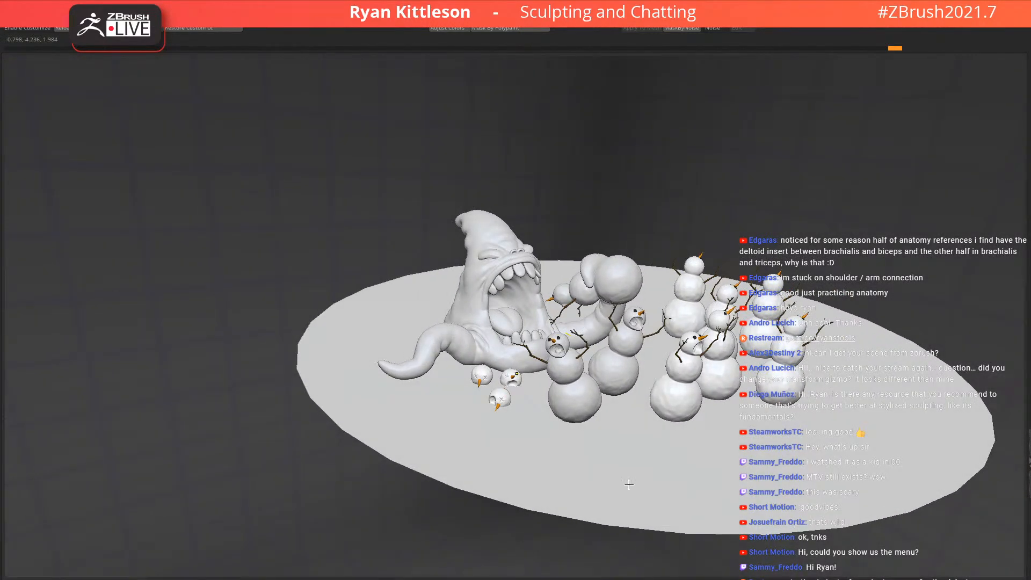
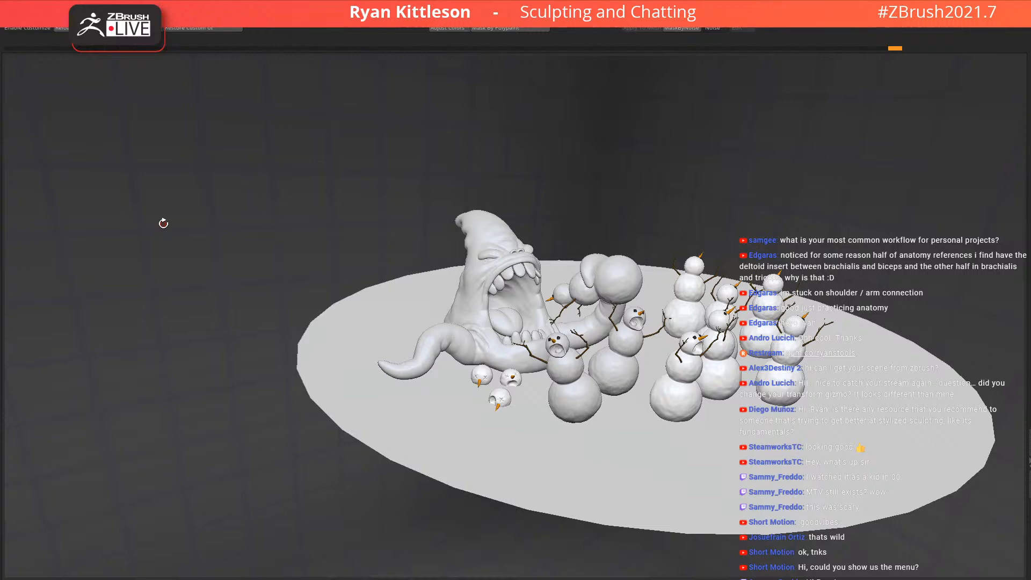
Examine the composition of the monster, severed heads and fleeing snowmen from the front, the side and above
drag(360, 156, 330, 145)
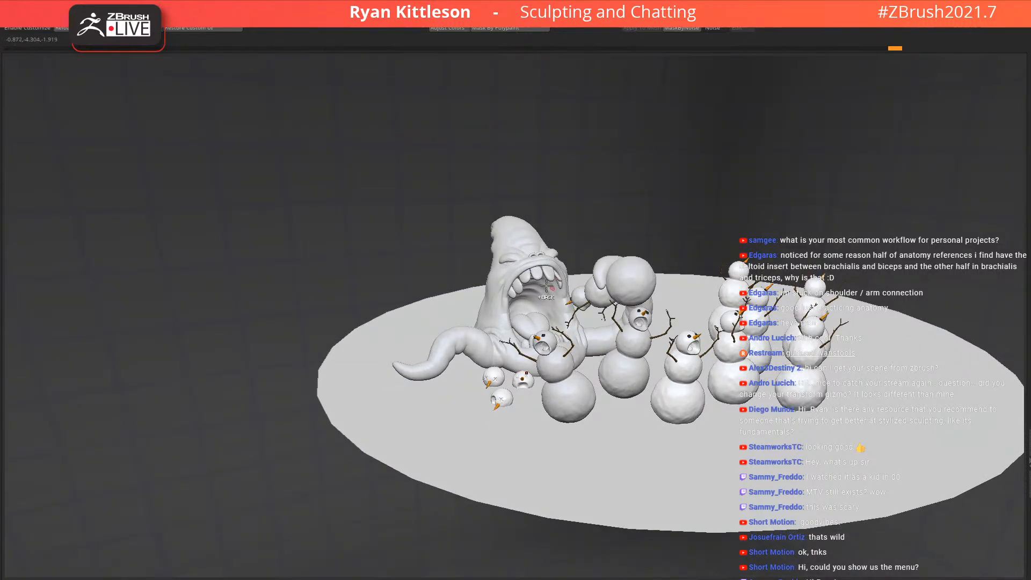
alt+right_drag(552, 289, 551, 267)
right_drag(530, 347, 678, 264)
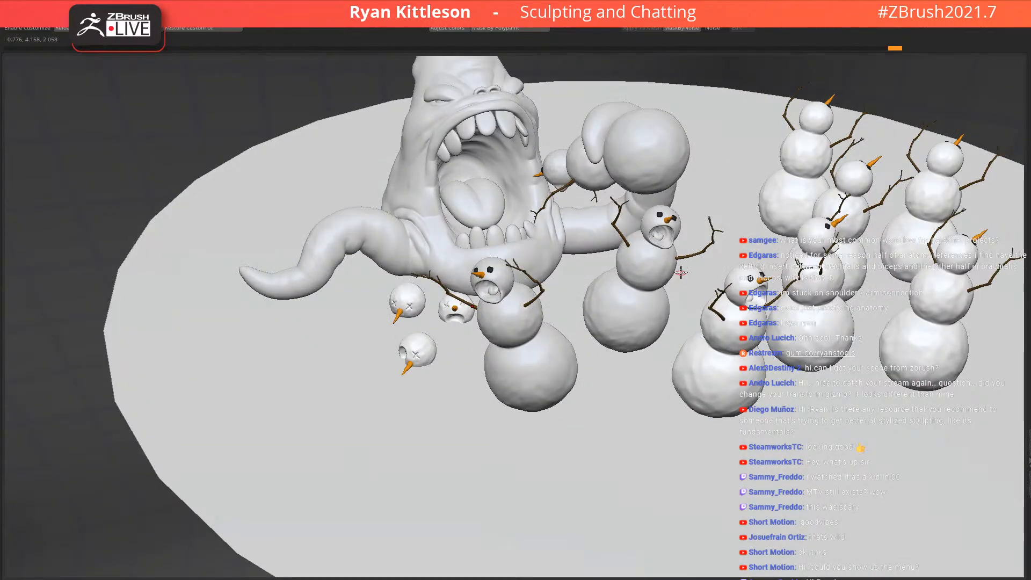
ctrl+right_drag(609, 299, 634, 270)
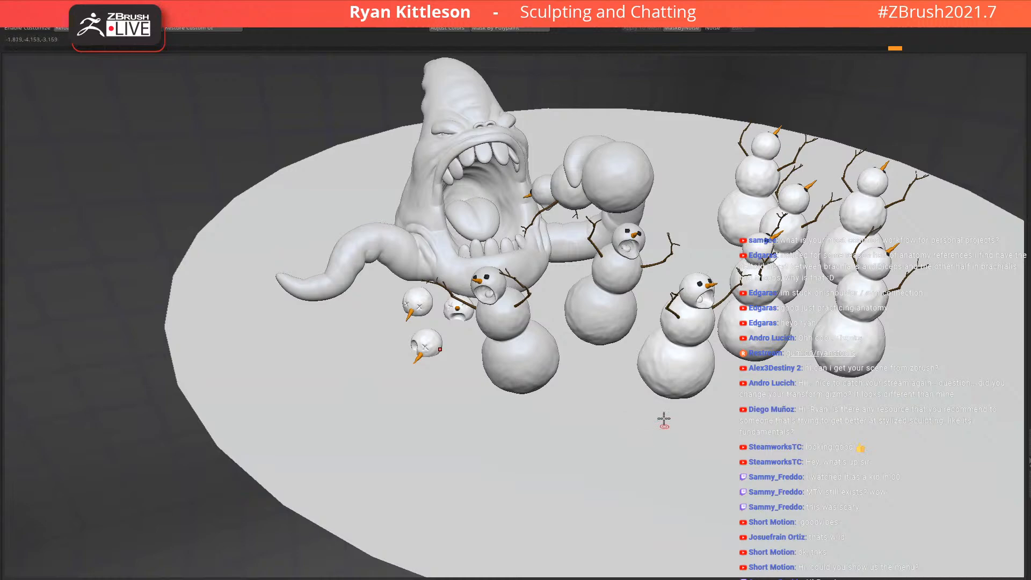
right_drag(664, 337, 664, 261)
right_drag(637, 321, 665, 315)
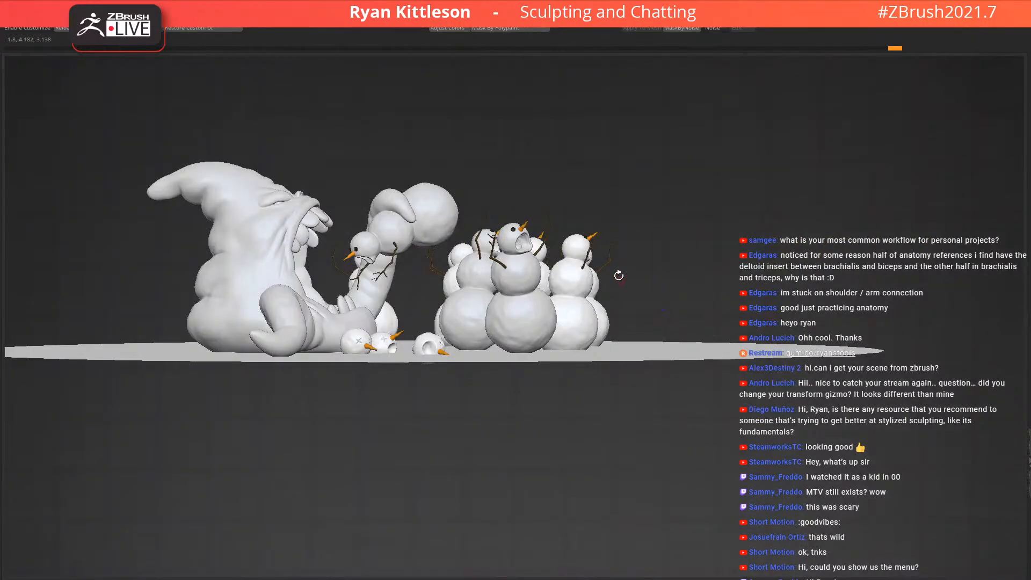
right_drag(570, 263, 546, 246)
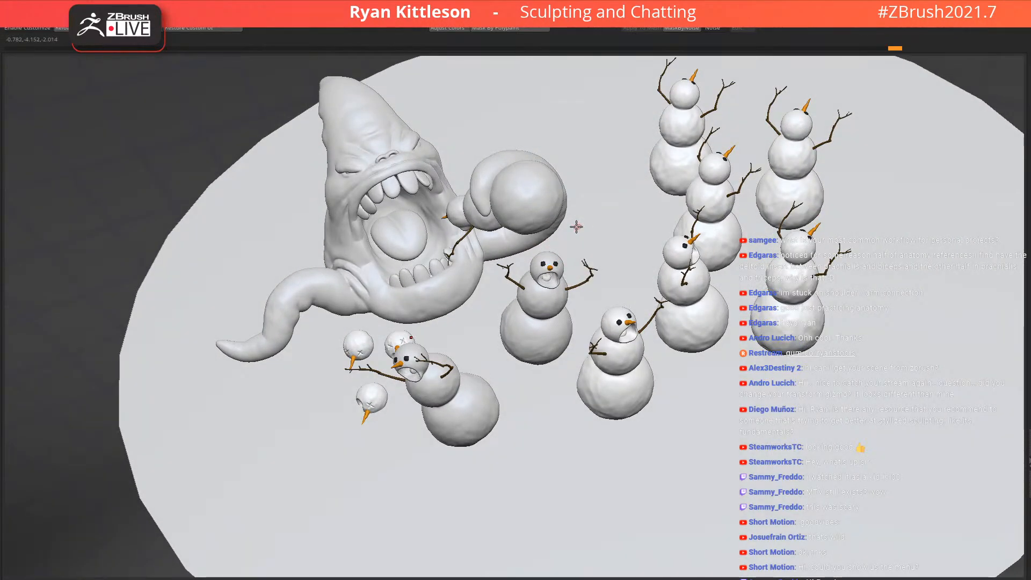
right_drag(486, 226, 584, 216)
ctrl+right_drag(616, 339, 575, 304)
right_drag(571, 288, 597, 282)
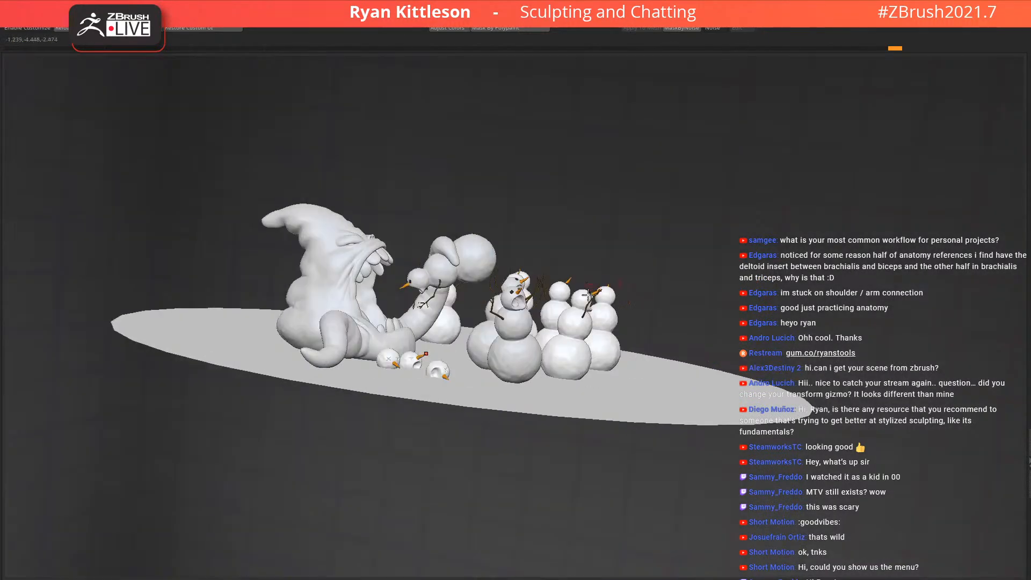
right_drag(495, 305, 504, 321)
right_drag(460, 356, 434, 342)
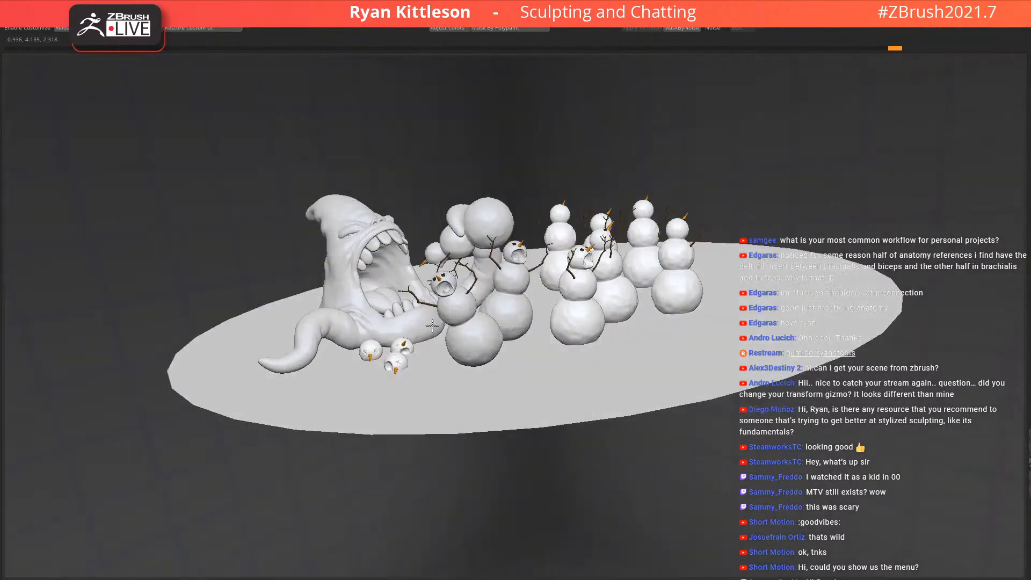
right_drag(495, 315, 585, 268)
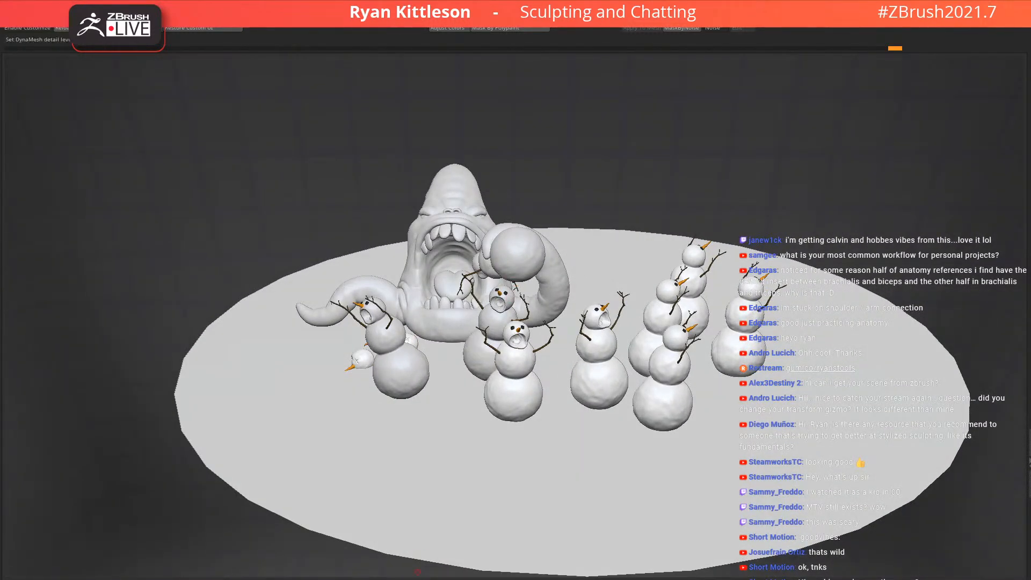
Look at the reference comic snow monster.gif and compare it with the sculpted scene from several angles
drag(419, 575, 386, 124)
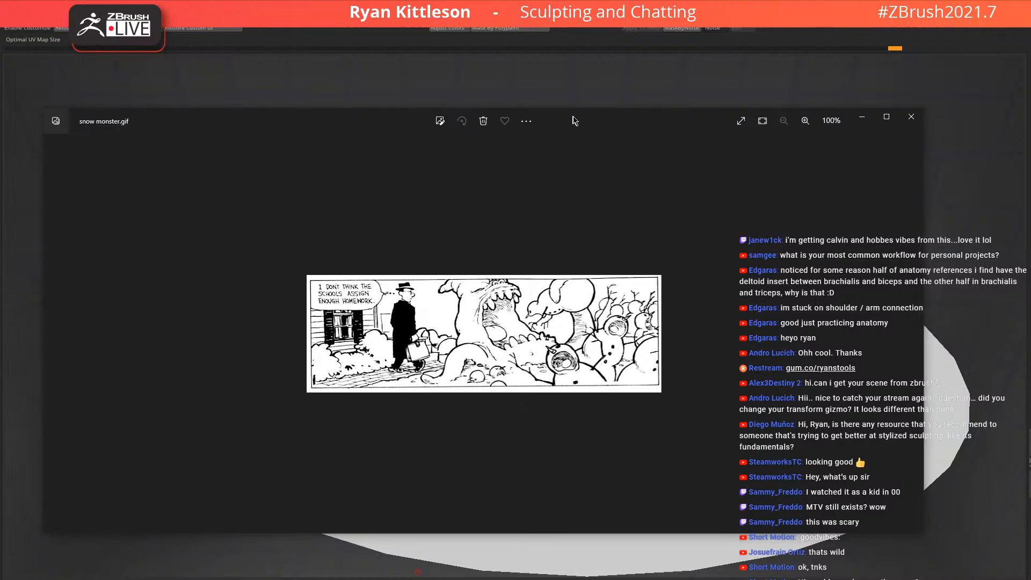
drag(569, 123, 569, 579)
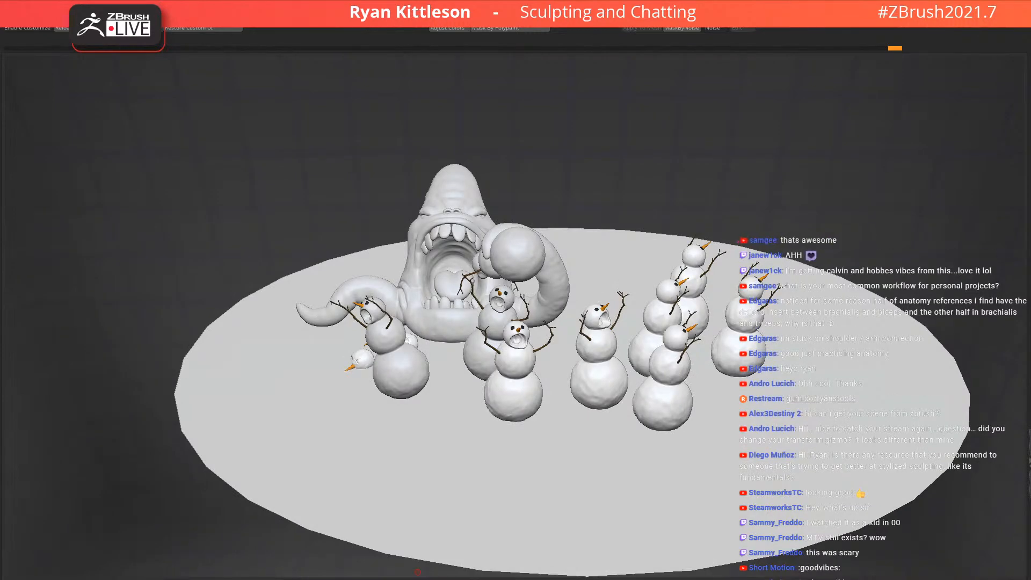
right_drag(494, 378, 493, 302)
right_drag(452, 269, 638, 254)
mouse_move(577, 277)
right_down()
mouse_move(545, 262)
mouse_move(566, 267)
right_up()
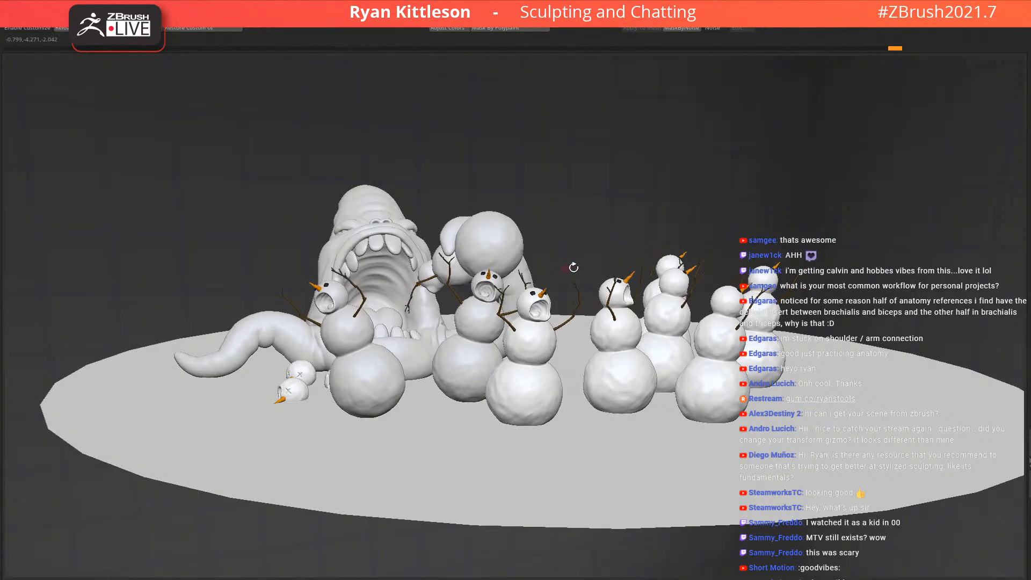
right_drag(601, 297, 447, 301)
right_drag(436, 242, 506, 245)
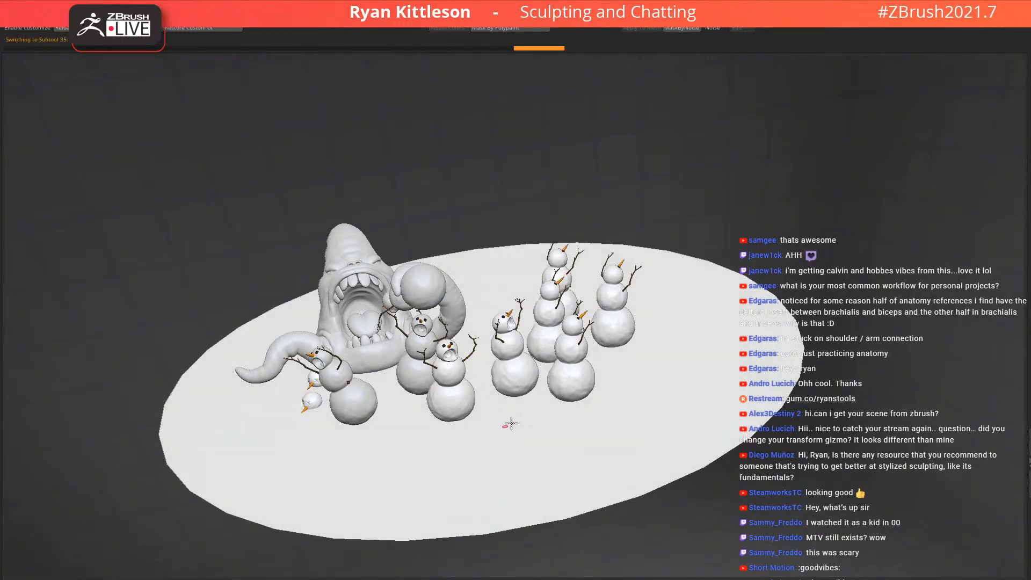
Scale the ground disc down around the monster and snowmen, adjust its position and return to Draw mode
right_drag(510, 417, 515, 435)
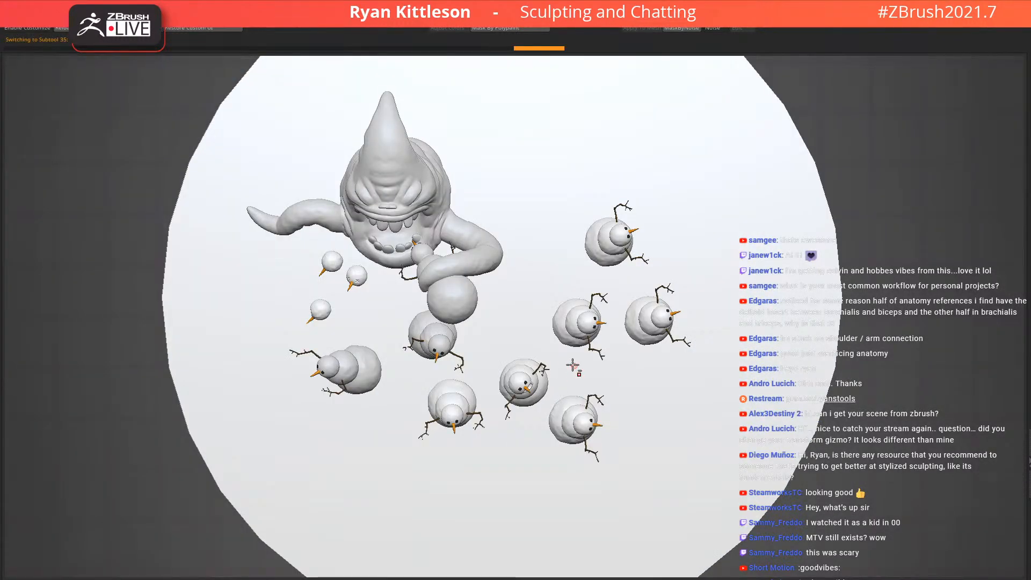
ctrl+right_drag(574, 366, 572, 310)
key(w)
alt+drag(595, 317, 522, 272)
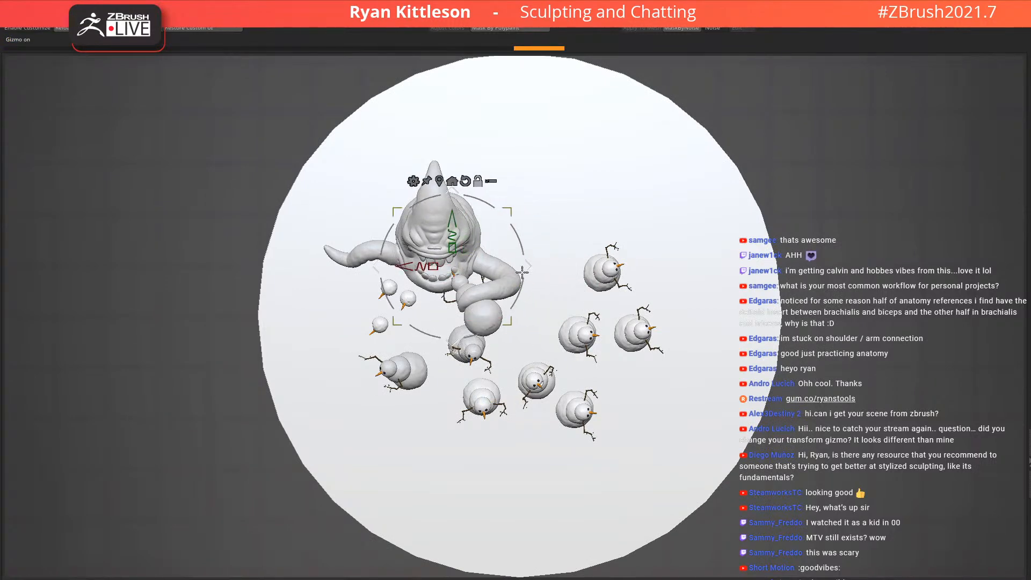
drag(504, 203, 450, 202)
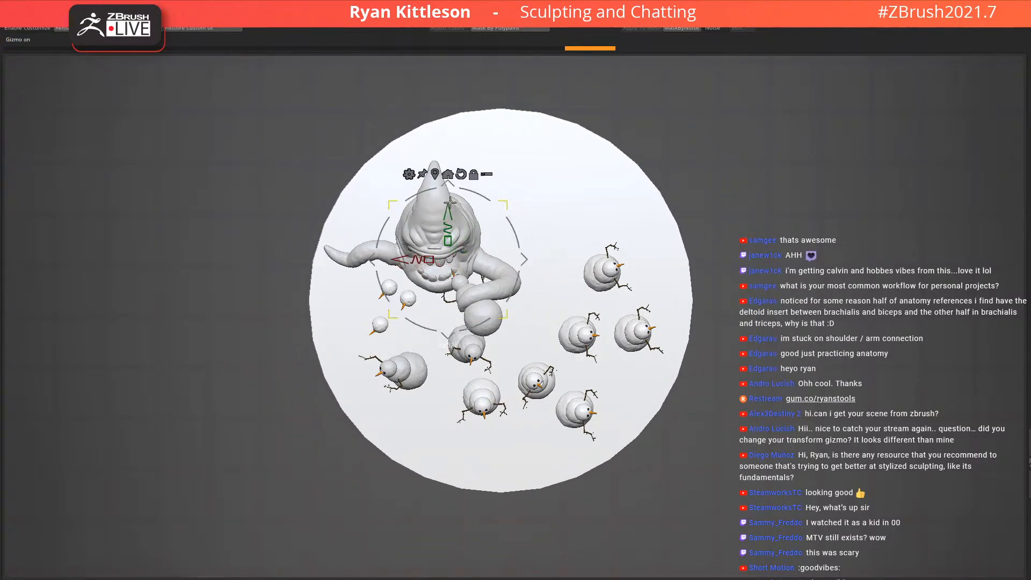
drag(524, 260, 514, 263)
right_drag(579, 231, 569, 156)
key(q)
ctrl+right_drag(551, 287, 585, 282)
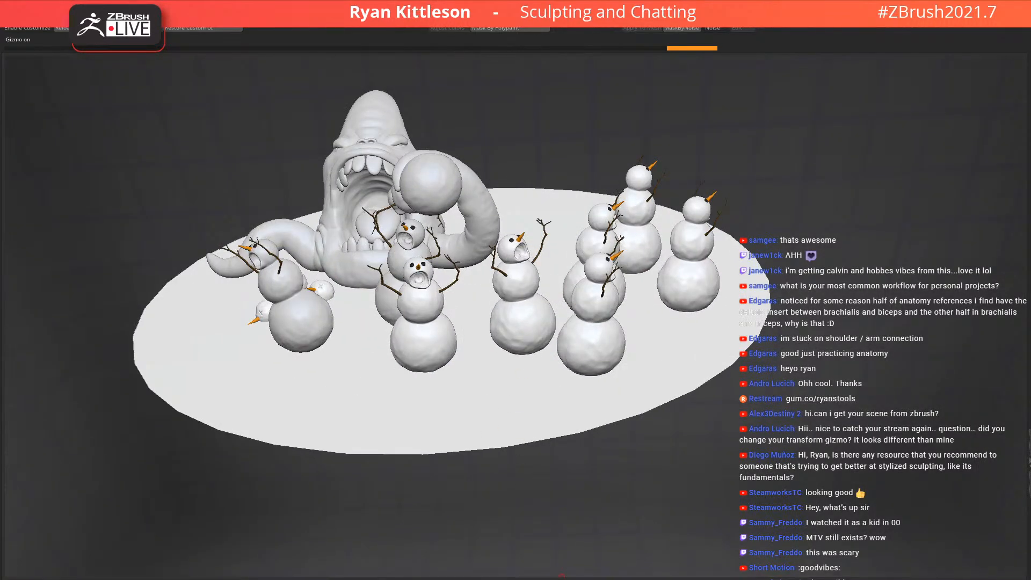
Subdivide the ground disc and mask its centre with a soft edge, leaving the rim unmasked
key(ctrl+d)
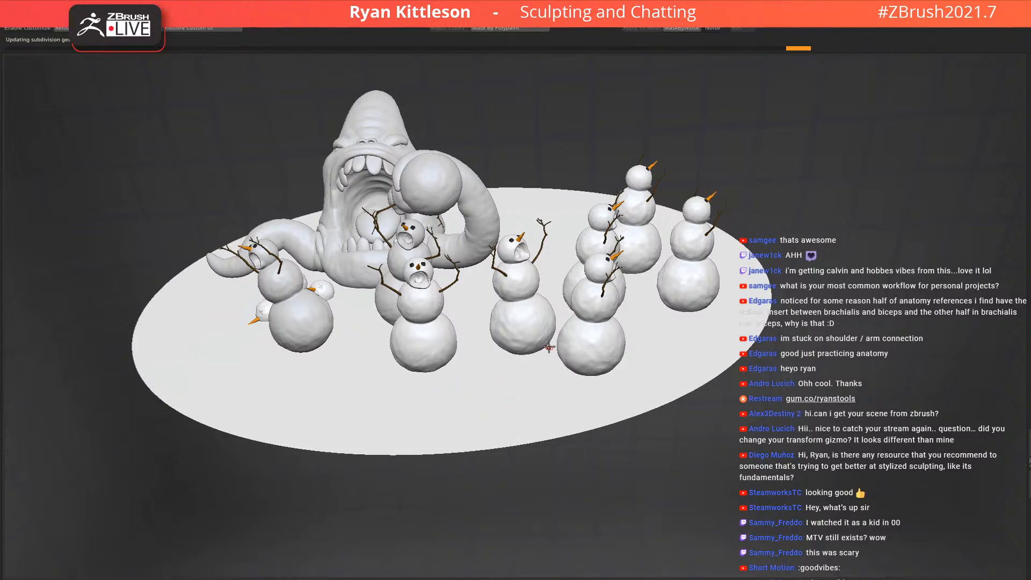
right_drag(549, 350, 467, 323)
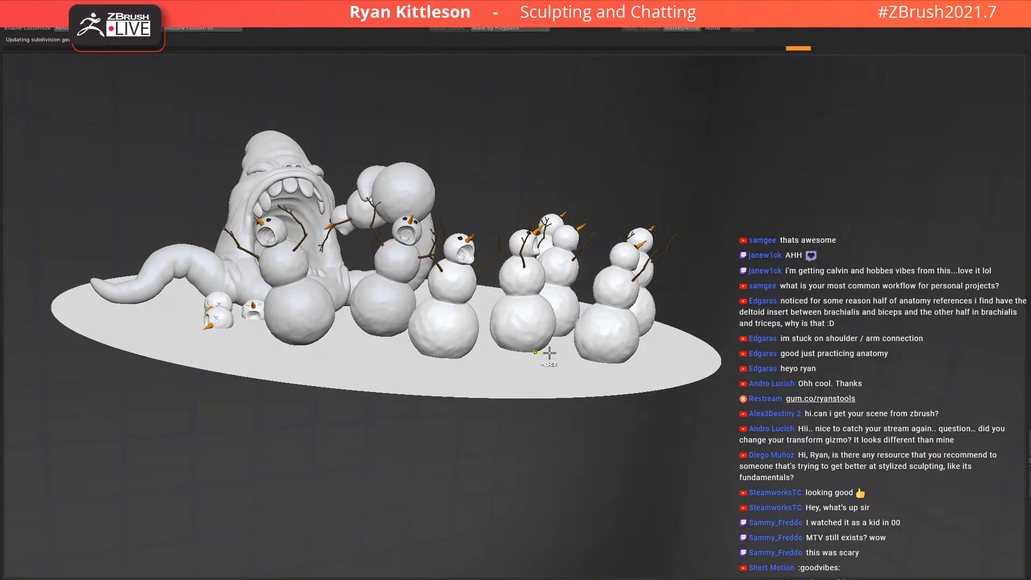
ctrl+click(539, 401)
ctrl+click(537, 403)
ctrl+click(430, 492)
Try to lower the disc's unmasked rim with the gizmo and undo the attempt along with the last mask changes
key(w)
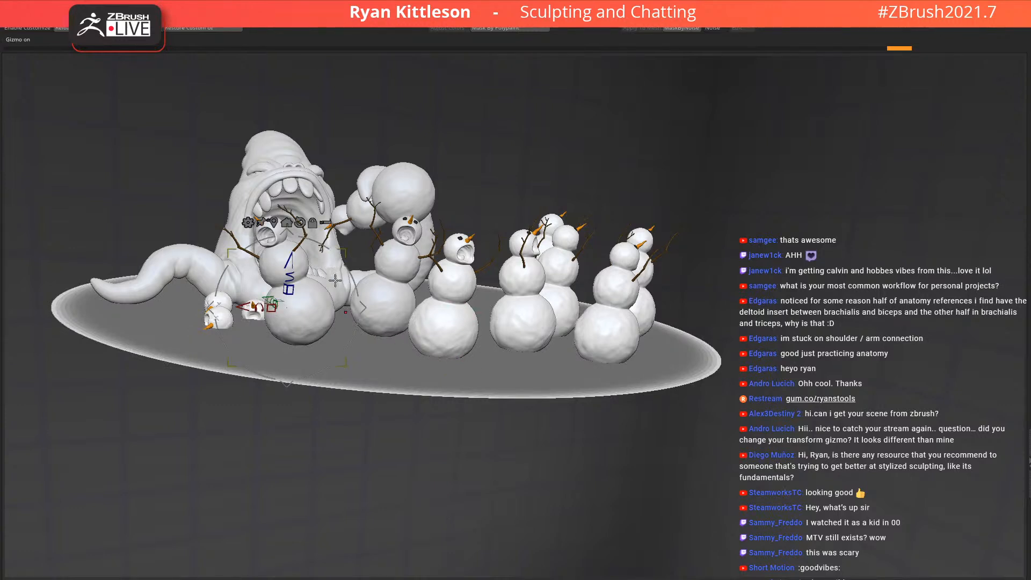
drag(288, 259, 287, 278)
key(ctrl+z)
key(ctrl+z)
key(ctrl+z)
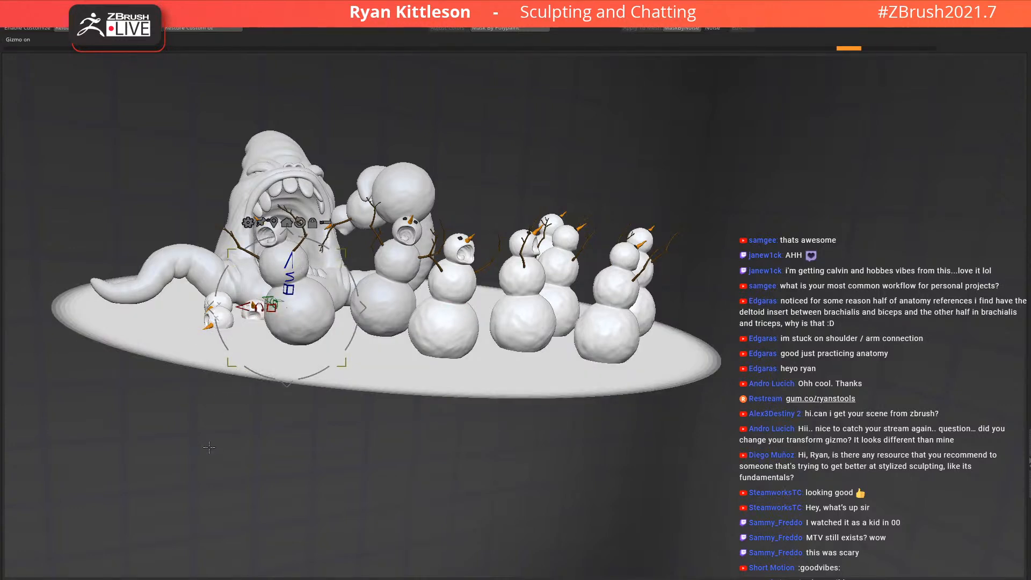
Invert the mask, lower the disc's rim to give the ground thickness, and clear the mask
ctrl+click(208, 446)
drag(290, 262, 301, 273)
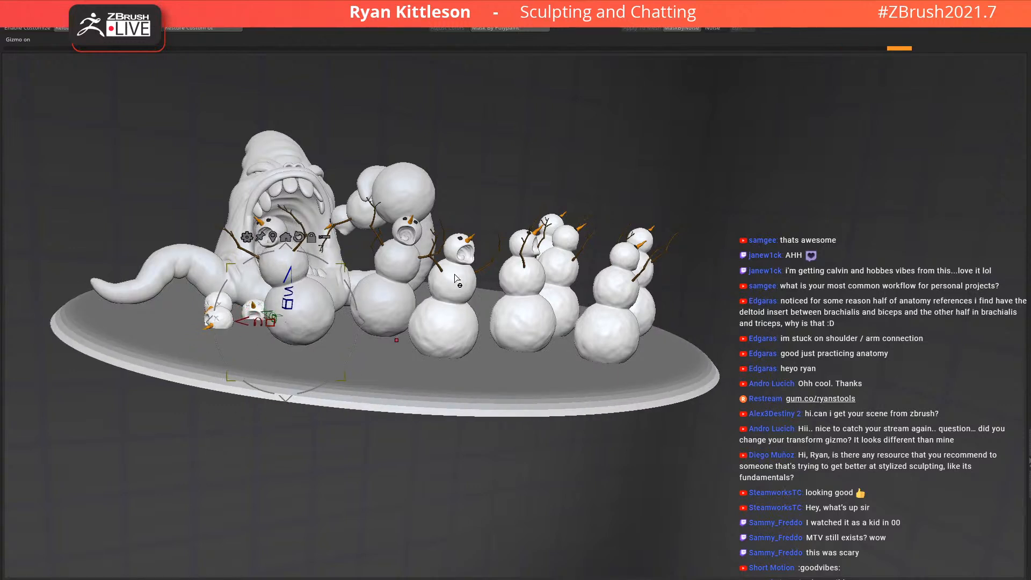
drag(453, 275, 432, 274)
ctrl+drag(284, 332, 279, 329)
right_drag(263, 321, 265, 361)
key(q)
key(w)
drag(477, 209, 492, 203)
mouse_move(553, 242)
right_down()
mouse_move(551, 201)
mouse_move(550, 236)
mouse_move(537, 234)
mouse_move(528, 207)
right_up()
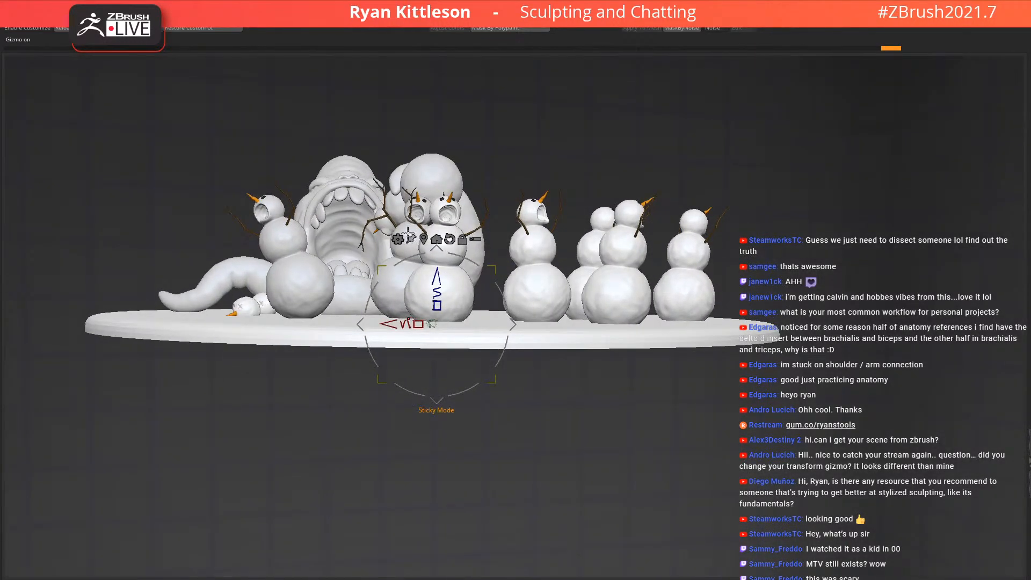
key(q)
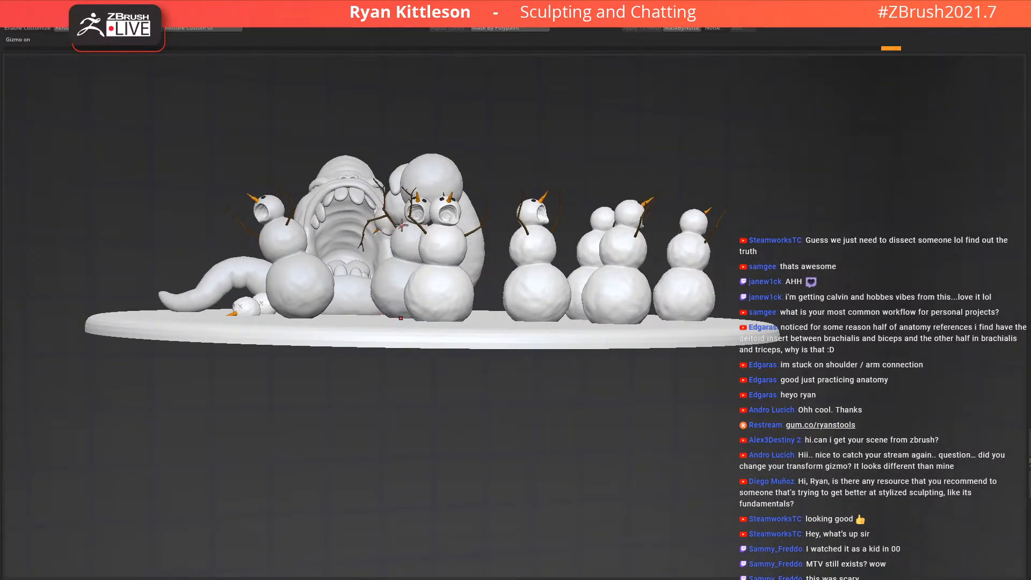
right_drag(398, 234, 414, 225)
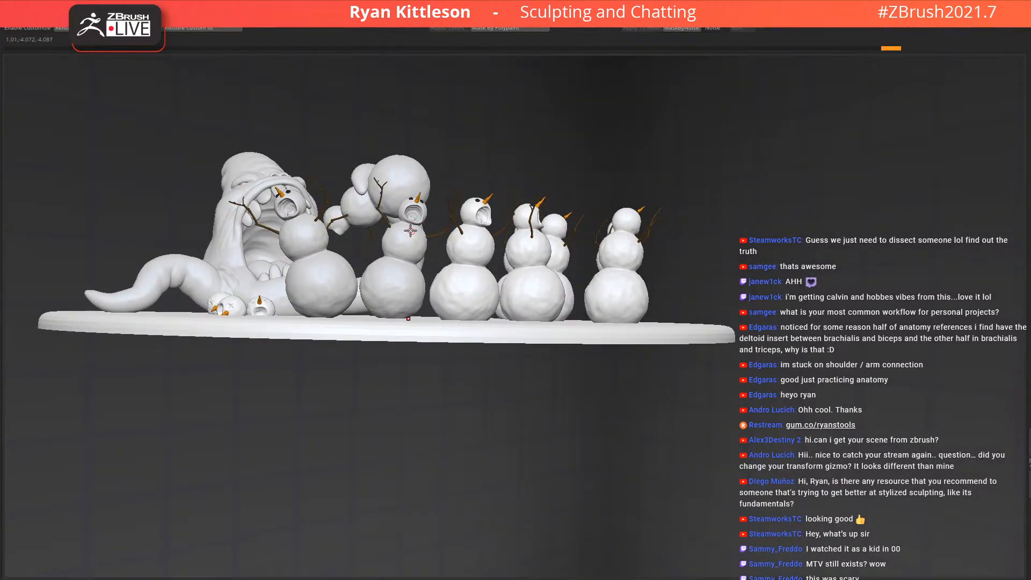
right_drag(389, 229, 573, 318)
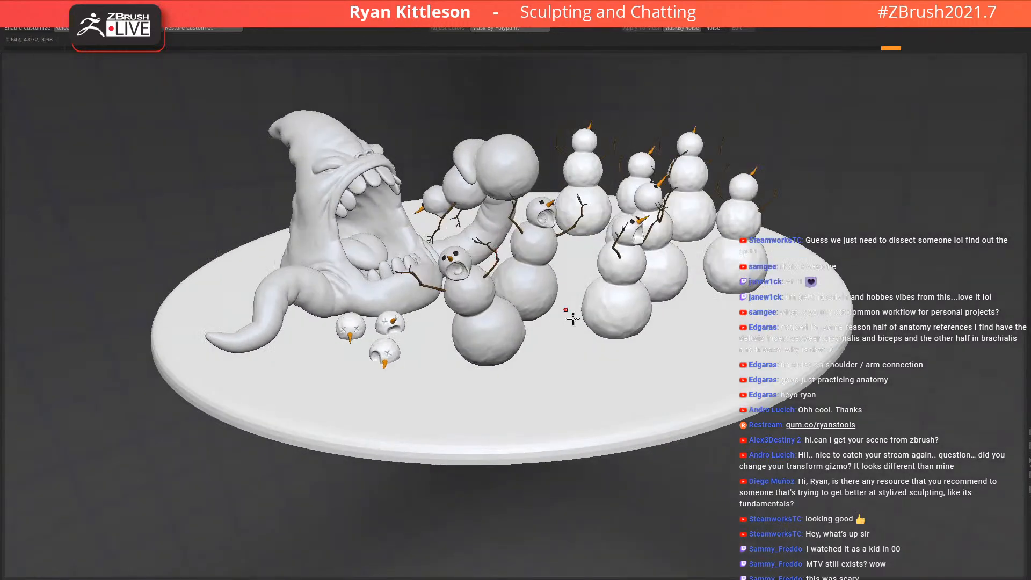
alt+click(493, 336)
right_drag(521, 325, 524, 319)
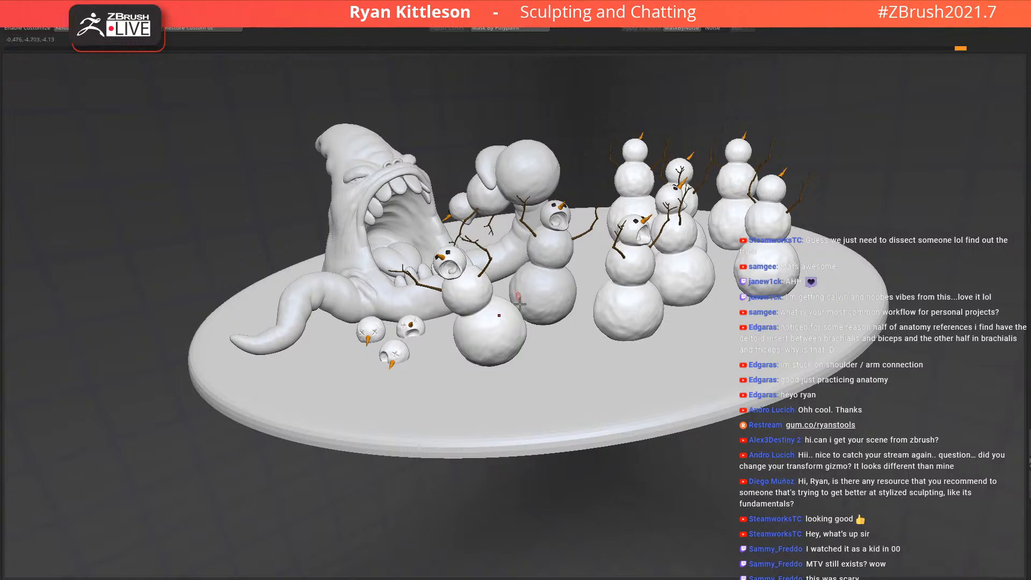
right_drag(539, 341, 532, 310)
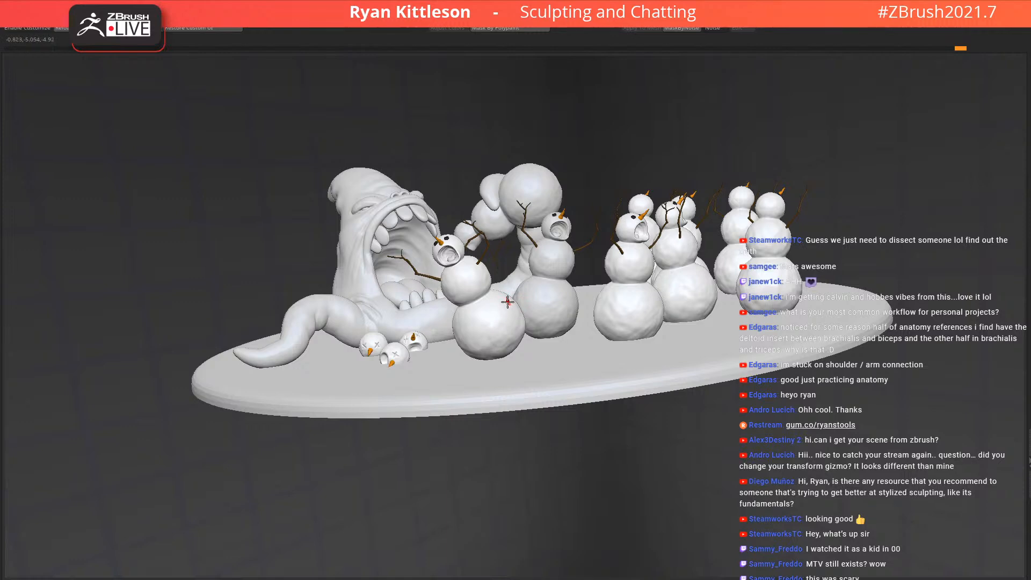
mouse_move(493, 311)
right_down()
mouse_move(465, 328)
mouse_move(593, 329)
mouse_move(485, 314)
mouse_move(497, 318)
right_up()
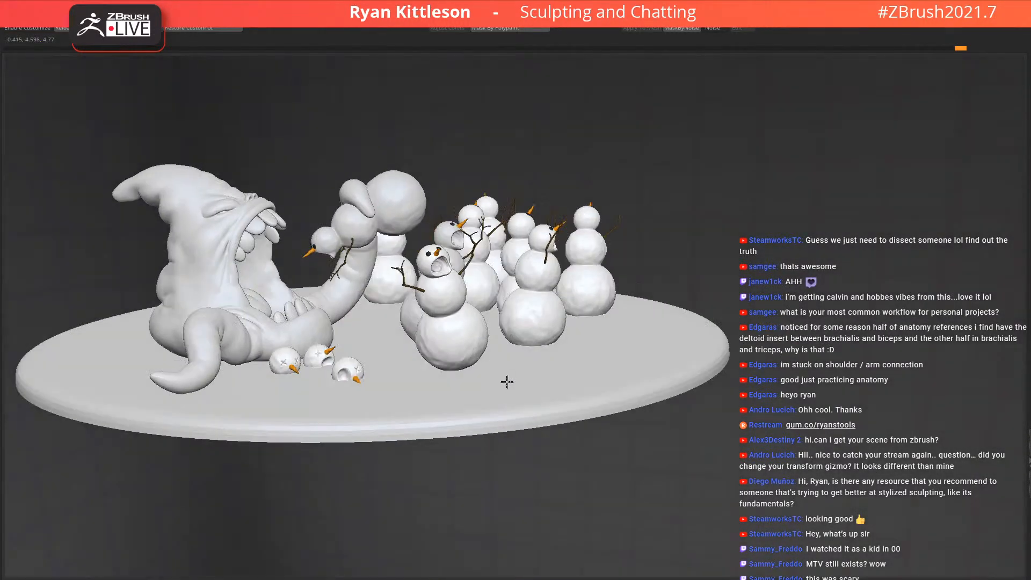
Isolate the ground disc to check its wireframe and subdivide it for a smoother rim, showing the full scene again
alt+click(510, 383)
key(shift+f)
key(alt+s)
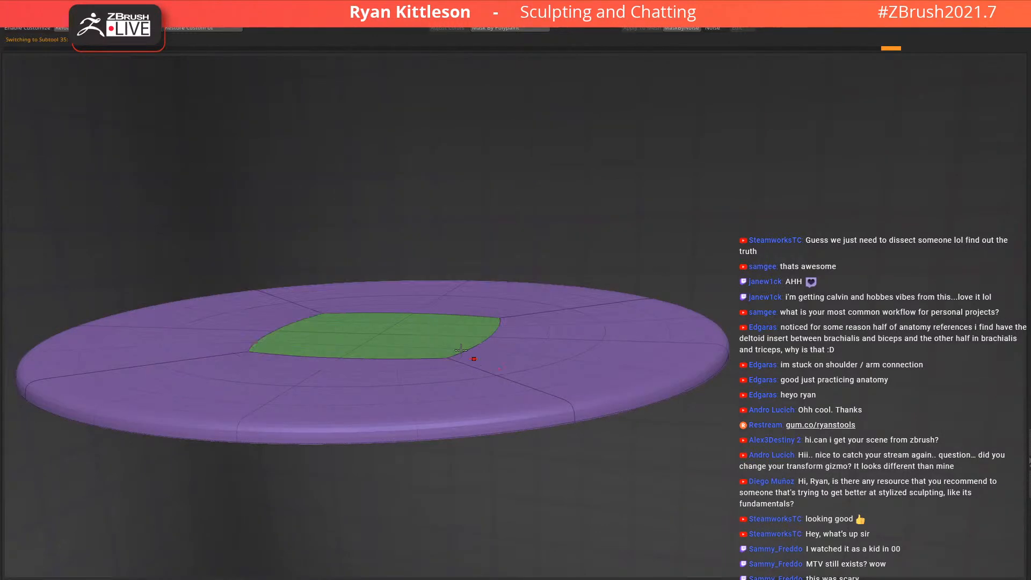
right_drag(444, 338, 447, 346)
key(shift+f)
ctrl+right_drag(522, 340, 426, 339)
key(alt+s)
right_drag(516, 335, 581, 375)
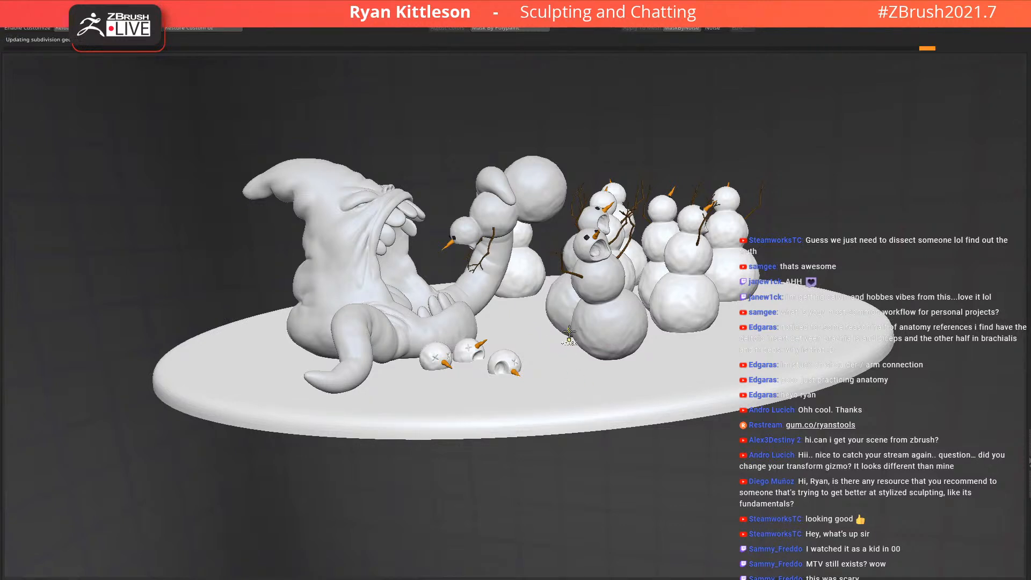
Switch the scene to a brown material and sculpt soft, uneven snow lumps into the ground around the foremost snowmen
right_drag(602, 326, 495, 338)
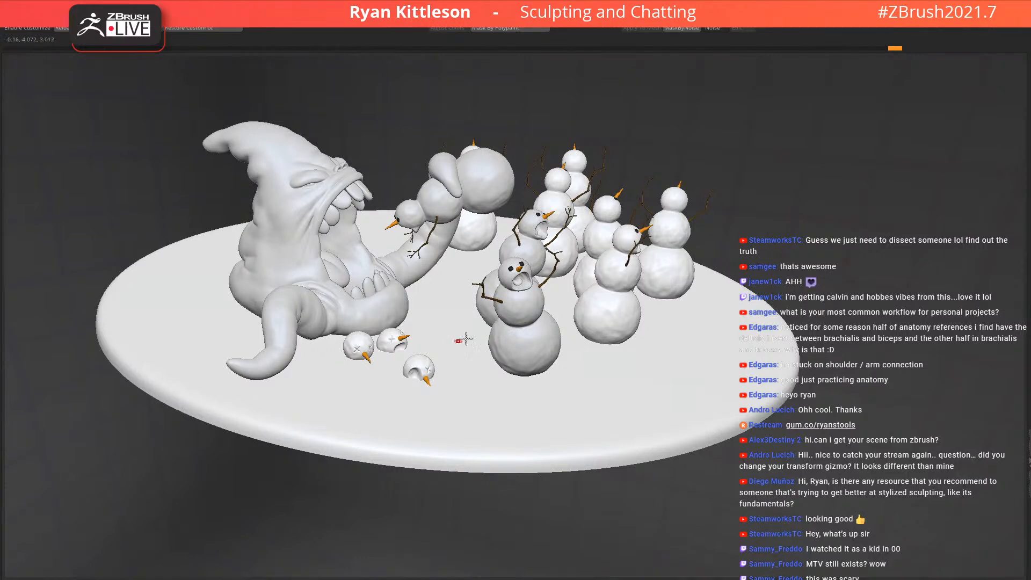
alt+right_drag(470, 347, 494, 358)
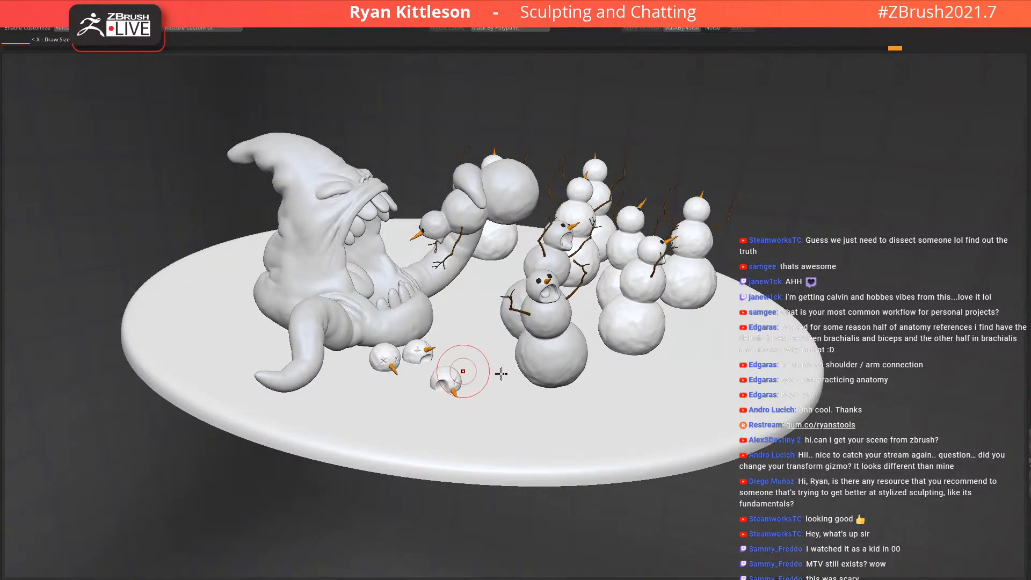
right_drag(482, 380, 437, 437)
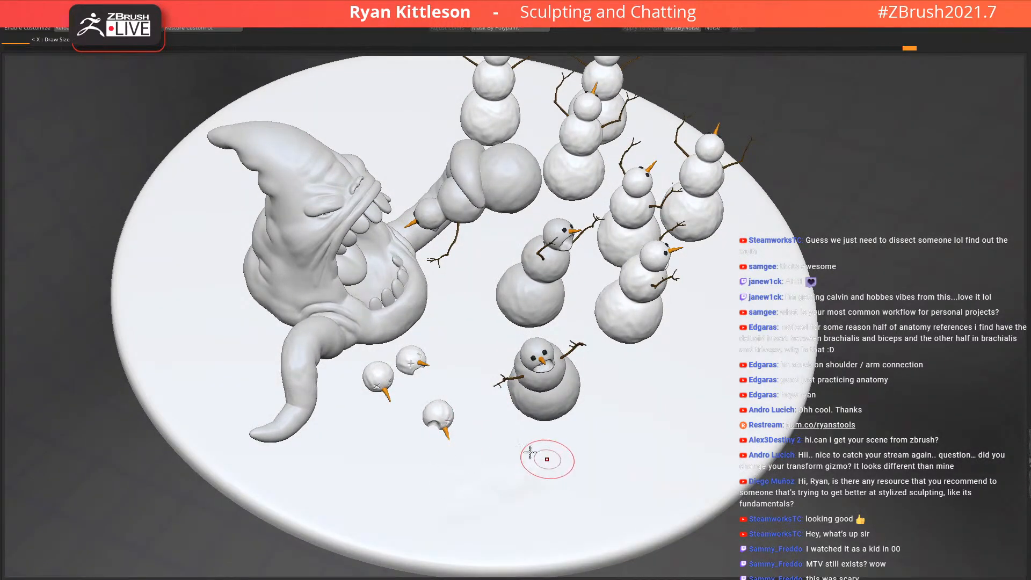
key(m)
mouse_move(537, 437)
alt+right_down()
mouse_move(511, 347)
mouse_move(488, 339)
alt+right_up()
mouse_move(491, 349)
mouse_down()
mouse_move(461, 351)
mouse_move(476, 294)
mouse_move(444, 278)
mouse_move(443, 247)
mouse_move(503, 190)
mouse_move(556, 243)
mouse_move(582, 355)
mouse_move(555, 420)
mouse_move(629, 367)
mouse_move(633, 271)
mouse_move(668, 231)
mouse_move(672, 335)
mouse_move(598, 410)
mouse_move(744, 320)
mouse_move(753, 267)
mouse_move(730, 207)
mouse_move(671, 161)
mouse_move(693, 181)
mouse_up()
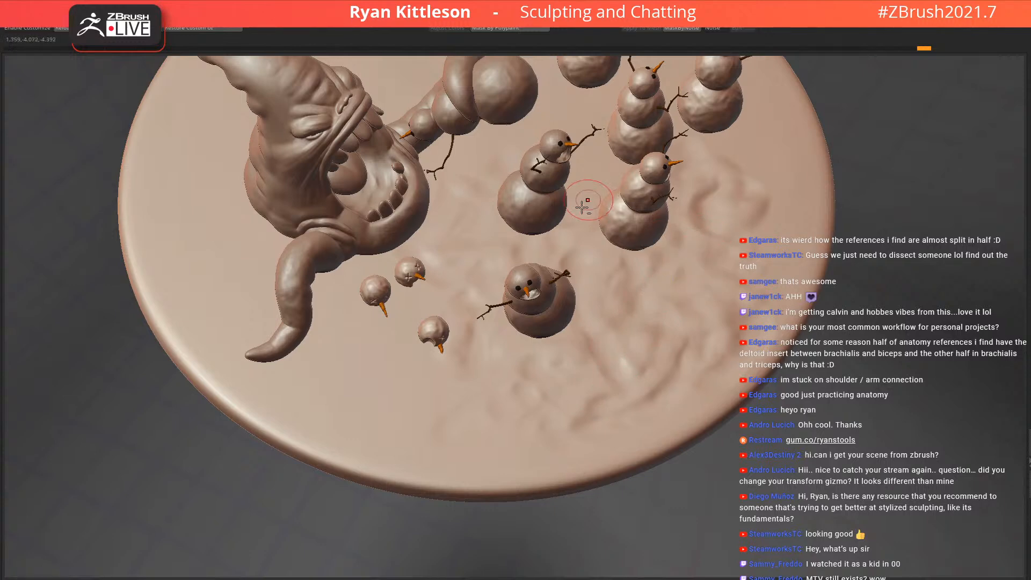
Sculpt lumpy snow into the ground behind the monster's back, around its lowered arm and beyond its raised arm
alt+right_drag(506, 147, 614, 271)
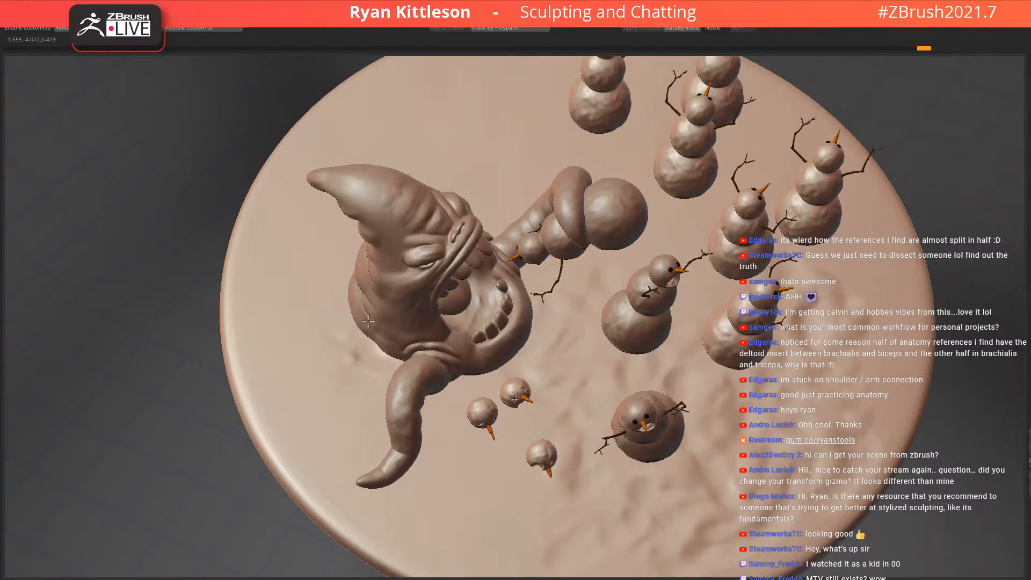
mouse_move(330, 277)
mouse_down()
mouse_move(346, 292)
mouse_move(329, 303)
mouse_move(322, 248)
mouse_move(301, 271)
mouse_move(335, 329)
mouse_move(308, 325)
mouse_move(266, 279)
mouse_move(293, 269)
mouse_move(330, 405)
mouse_move(292, 336)
mouse_move(338, 414)
mouse_move(355, 398)
mouse_up()
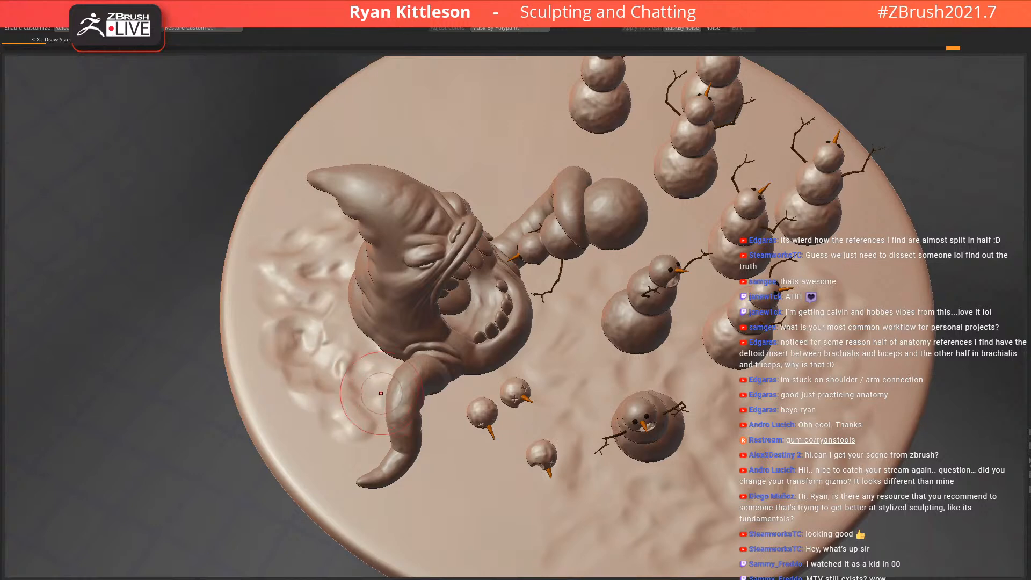
mouse_move(419, 454)
mouse_down()
mouse_move(467, 395)
mouse_move(515, 424)
mouse_move(510, 494)
mouse_move(409, 431)
mouse_move(467, 545)
mouse_move(376, 483)
mouse_move(359, 399)
mouse_up()
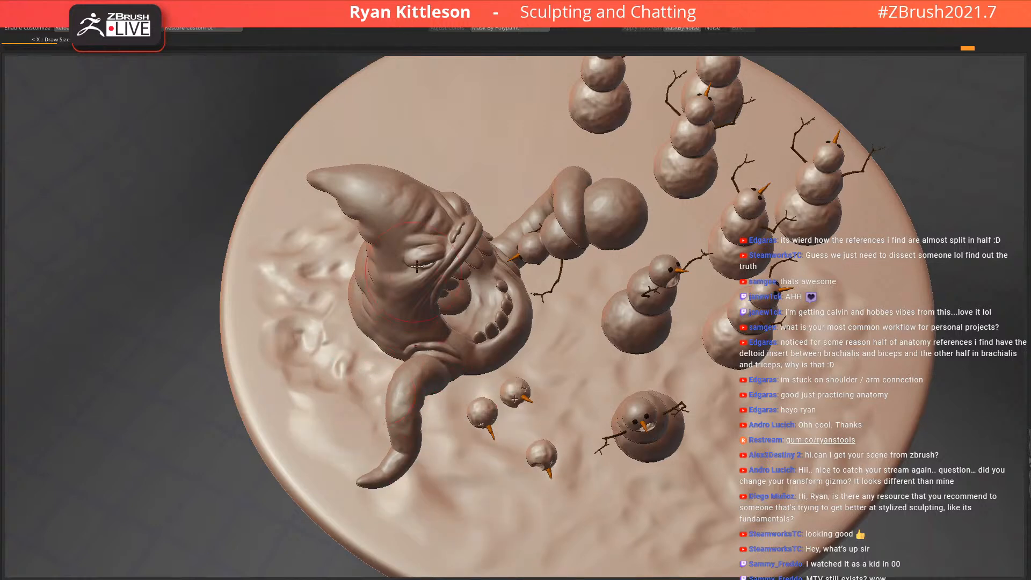
mouse_move(504, 165)
mouse_down()
mouse_move(430, 161)
mouse_move(446, 131)
mouse_move(514, 112)
mouse_move(523, 161)
mouse_move(628, 159)
mouse_move(667, 225)
mouse_move(602, 274)
mouse_up()
shift+right_drag(591, 282, 598, 296)
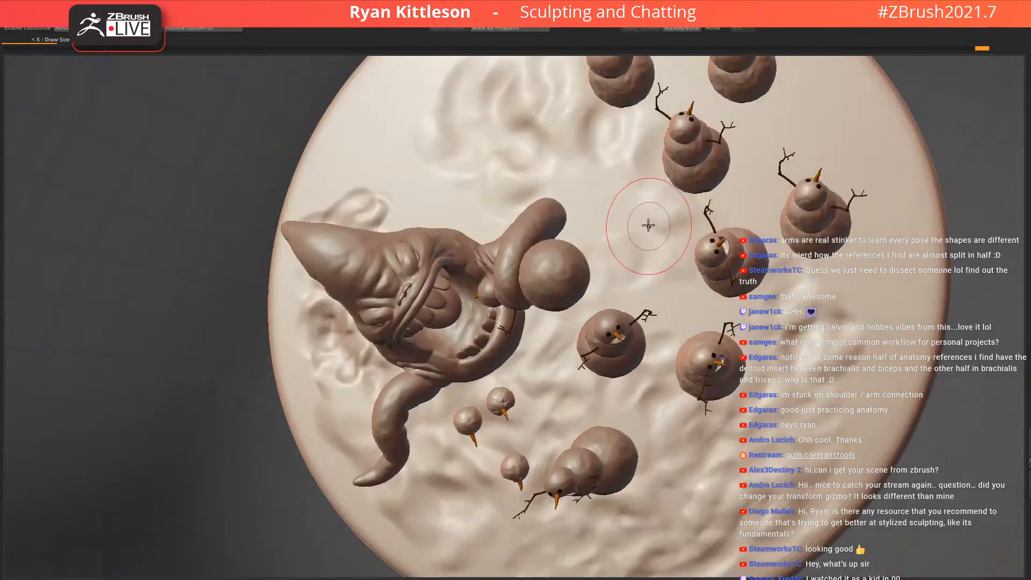
Make the figures see-through and roughen the snow ground behind and beneath the monster
key(shift+t)
right_drag(632, 231, 609, 219)
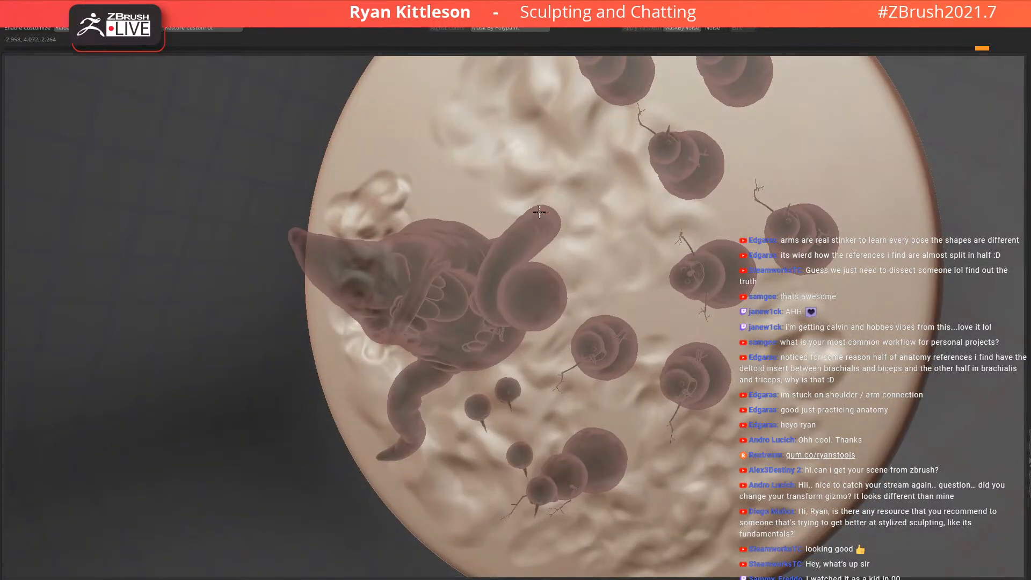
mouse_move(444, 203)
mouse_down()
mouse_move(377, 177)
mouse_move(422, 142)
mouse_up()
right_drag(430, 156, 479, 175)
right_drag(410, 203, 365, 208)
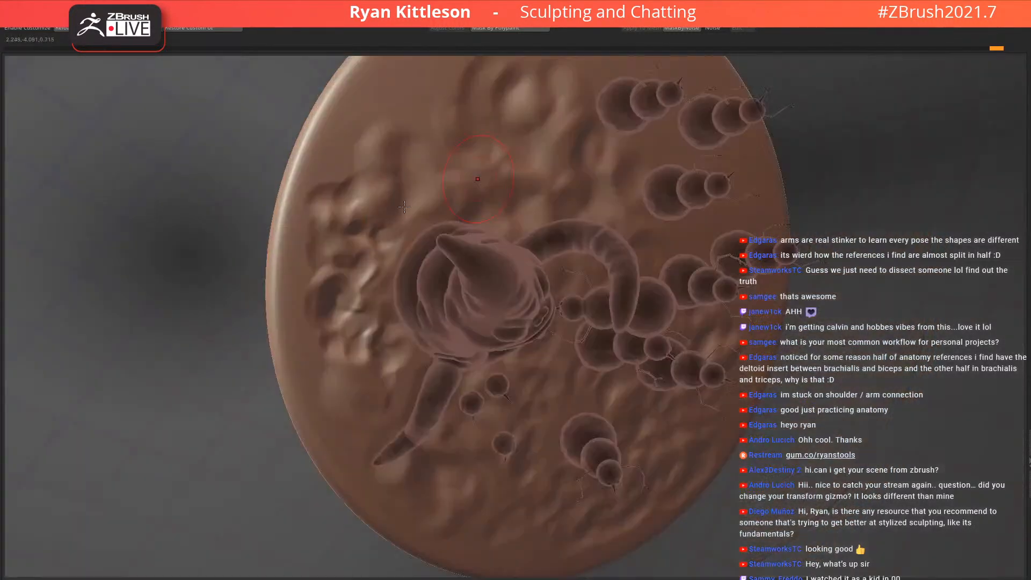
drag(363, 208, 330, 265)
drag(374, 425, 399, 345)
Reduce the brush size and sculpt finer snow lumps between the monster's raised arm and the fleeing snowmen
right_drag(415, 260, 370, 199)
key(bracketleft)
mouse_move(706, 273)
mouse_down()
mouse_move(723, 264)
mouse_move(681, 246)
mouse_move(719, 180)
mouse_move(702, 195)
mouse_move(576, 190)
mouse_up()
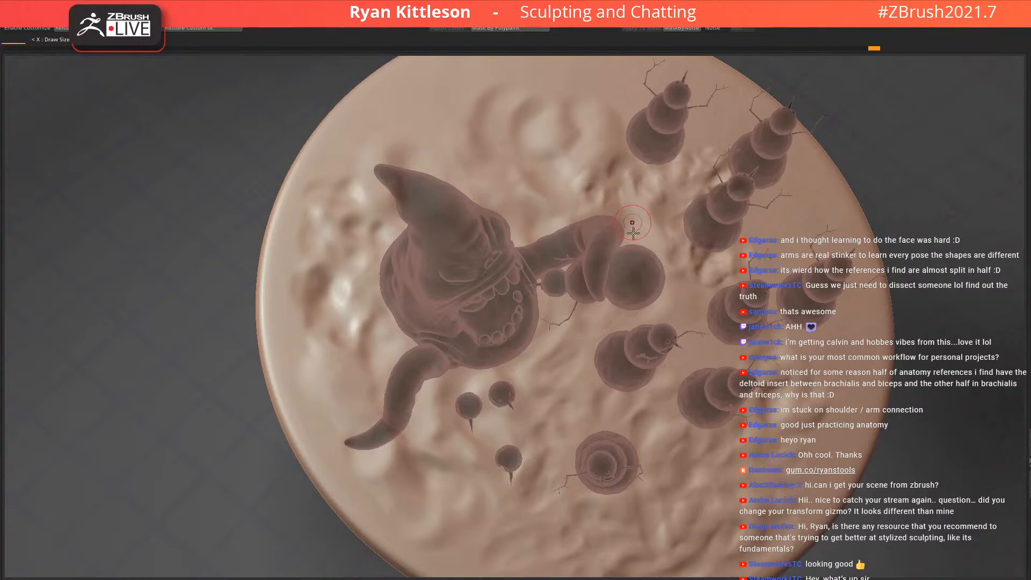
alt+right_drag(648, 234, 609, 178)
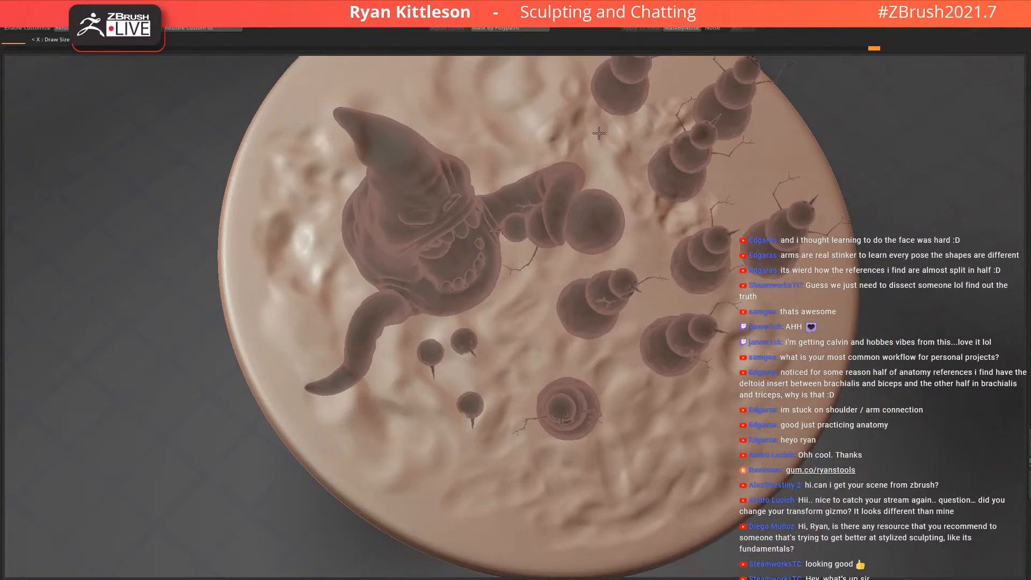
mouse_move(604, 171)
mouse_down()
mouse_move(579, 153)
mouse_move(570, 99)
mouse_move(542, 134)
mouse_move(582, 102)
mouse_up()
mouse_move(698, 297)
right_down()
mouse_move(641, 296)
mouse_move(668, 306)
right_up()
mouse_move(663, 305)
mouse_down()
mouse_move(657, 258)
mouse_move(628, 271)
mouse_move(609, 253)
mouse_move(647, 270)
mouse_up()
right_drag(681, 304, 746, 277)
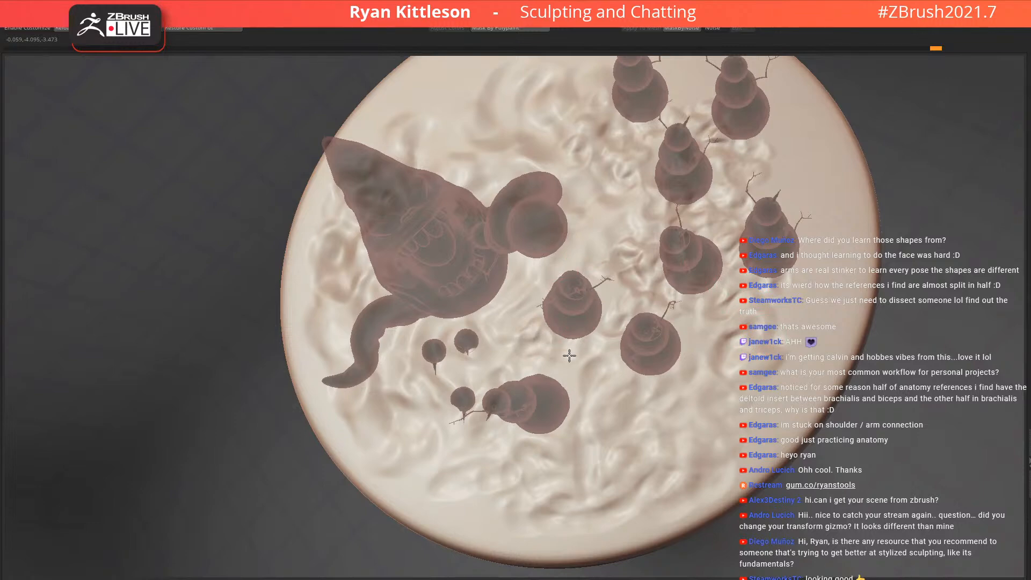
Add more small snow lumps to the ground around the bases of the fleeing snowmen
drag(644, 280, 623, 295)
right_drag(628, 296, 612, 307)
mouse_move(612, 306)
mouse_down()
mouse_move(594, 284)
mouse_move(559, 273)
mouse_move(588, 238)
mouse_move(548, 243)
mouse_up()
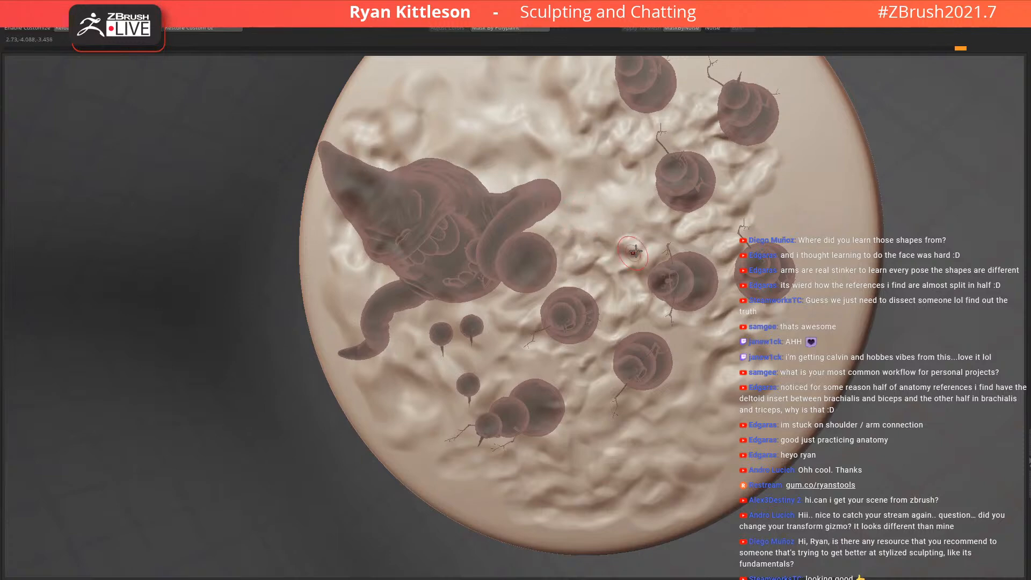
right_drag(632, 253, 649, 231)
right_drag(507, 141, 516, 121)
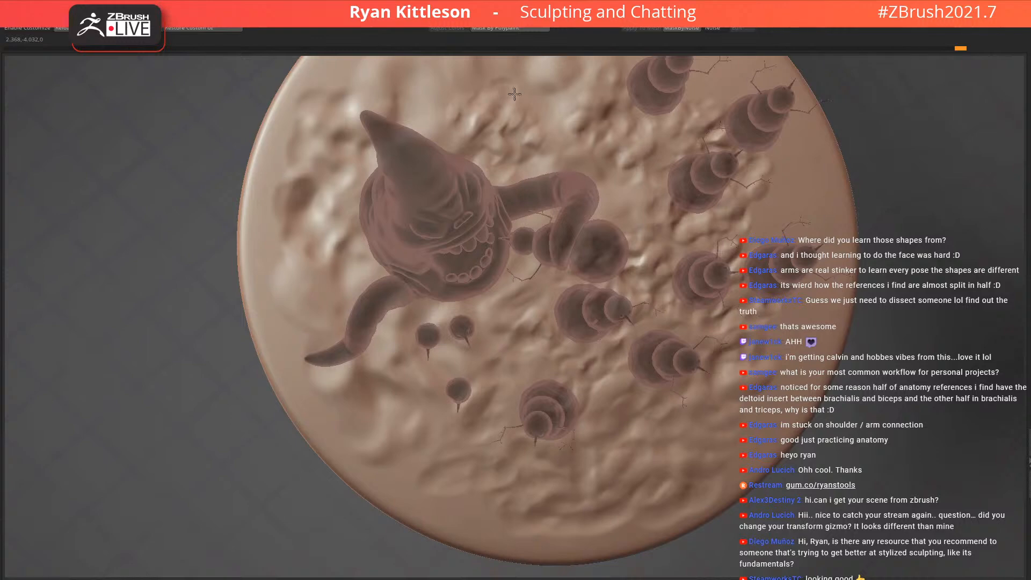
Sculpt uneven snow texture into the round base around the monster and snowmen
right_drag(634, 167, 533, 131)
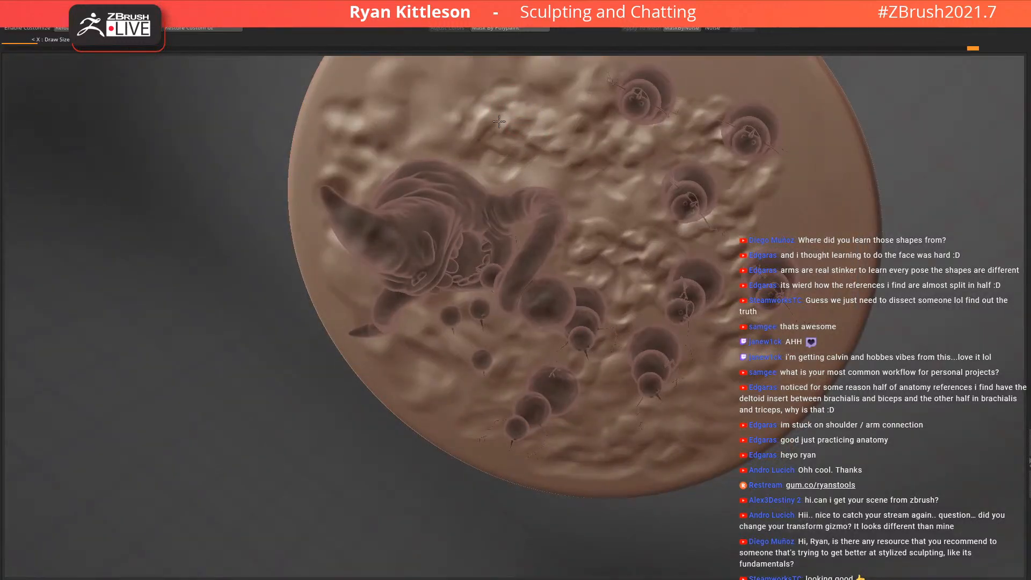
mouse_move(567, 197)
right_down()
mouse_move(537, 196)
mouse_move(562, 250)
mouse_move(617, 203)
mouse_move(670, 230)
mouse_move(582, 260)
mouse_move(471, 243)
mouse_move(478, 300)
mouse_move(461, 185)
mouse_move(443, 189)
mouse_move(453, 179)
right_up()
mouse_move(435, 215)
mouse_down()
mouse_move(345, 239)
mouse_move(408, 242)
mouse_move(364, 262)
mouse_move(378, 248)
mouse_move(328, 236)
mouse_move(306, 272)
mouse_move(347, 265)
mouse_up()
right_drag(348, 264, 357, 289)
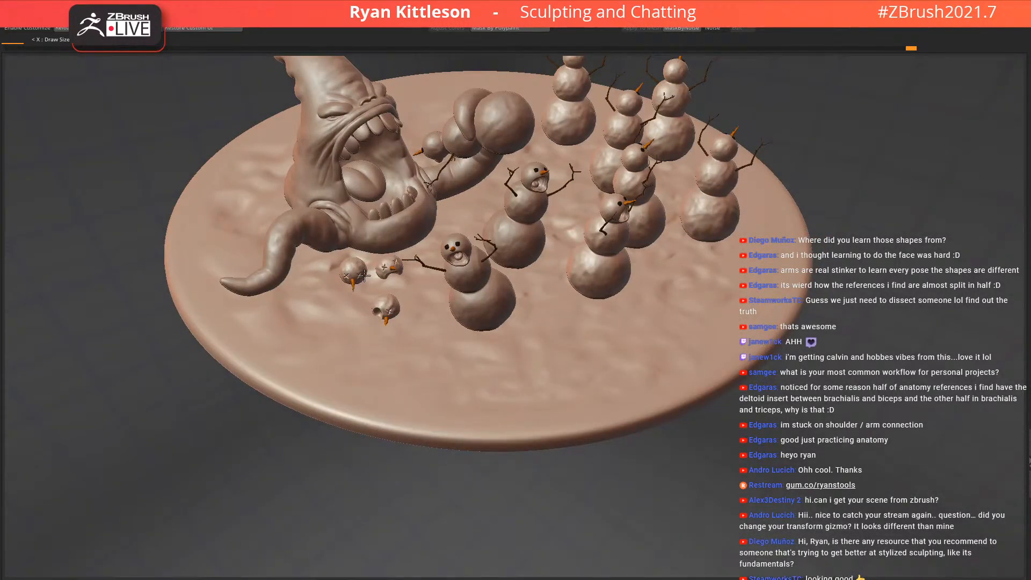
right_drag(424, 271, 466, 202)
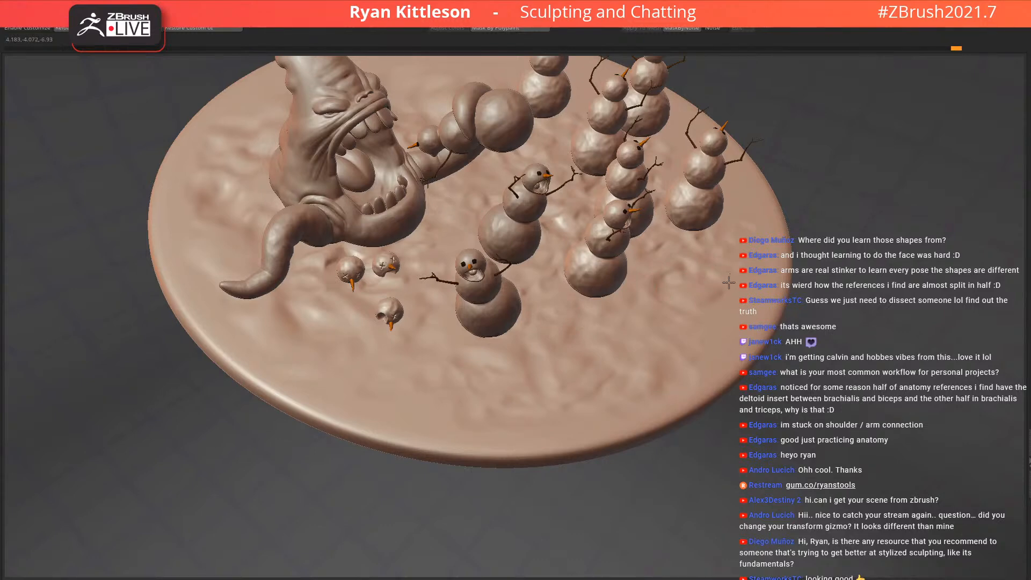
Adjust the brush size and soften the snow bumps on the base along its edge behind the monster
key(s)
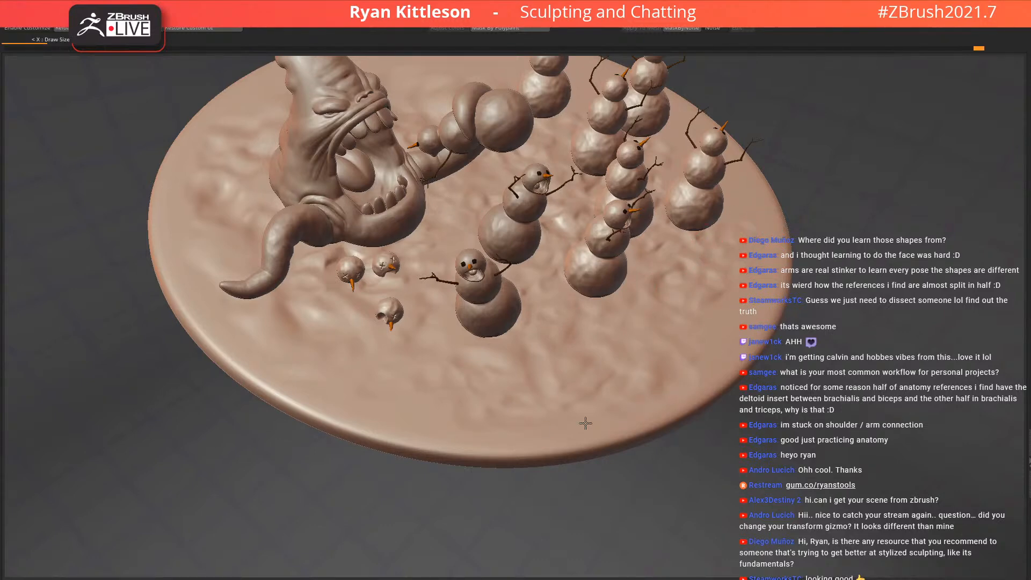
drag(208, 161, 231, 171)
mouse_move(398, 167)
right_down()
mouse_move(437, 195)
mouse_move(452, 381)
right_up()
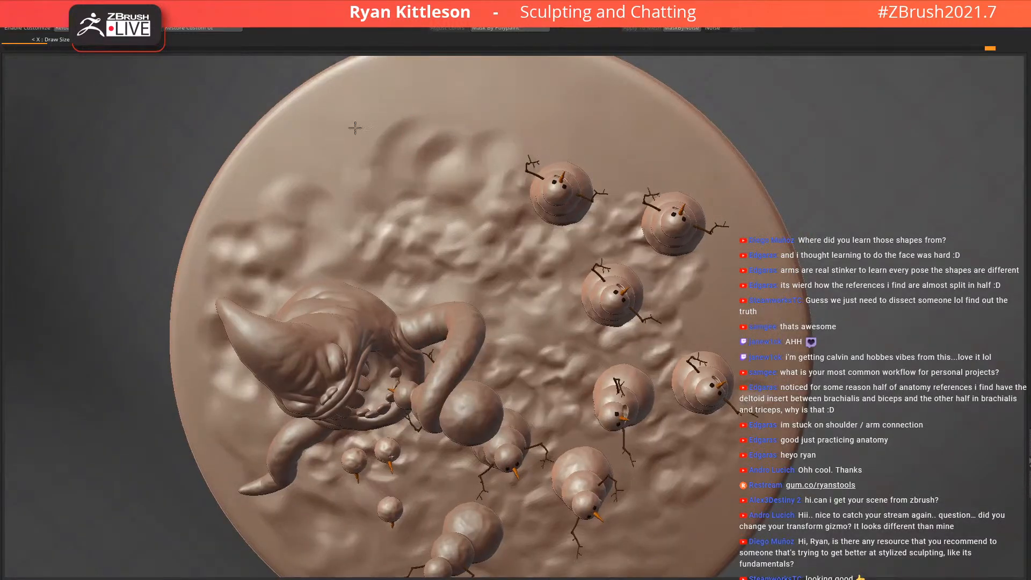
mouse_move(476, 131)
mouse_down()
mouse_move(471, 140)
mouse_move(470, 130)
mouse_up()
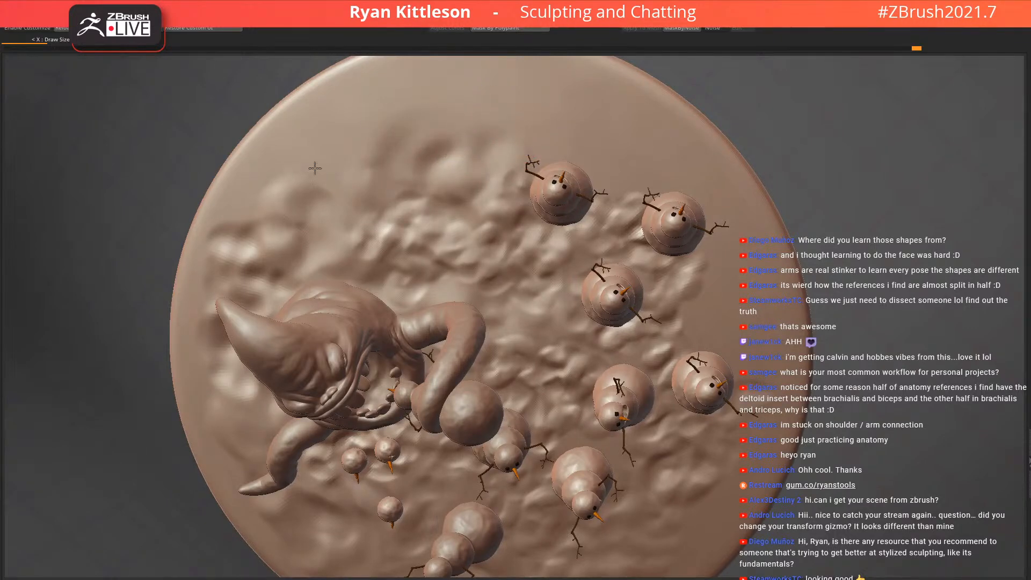
mouse_move(252, 211)
shift+mouse_down()
mouse_move(272, 192)
mouse_move(203, 311)
shift+mouse_up()
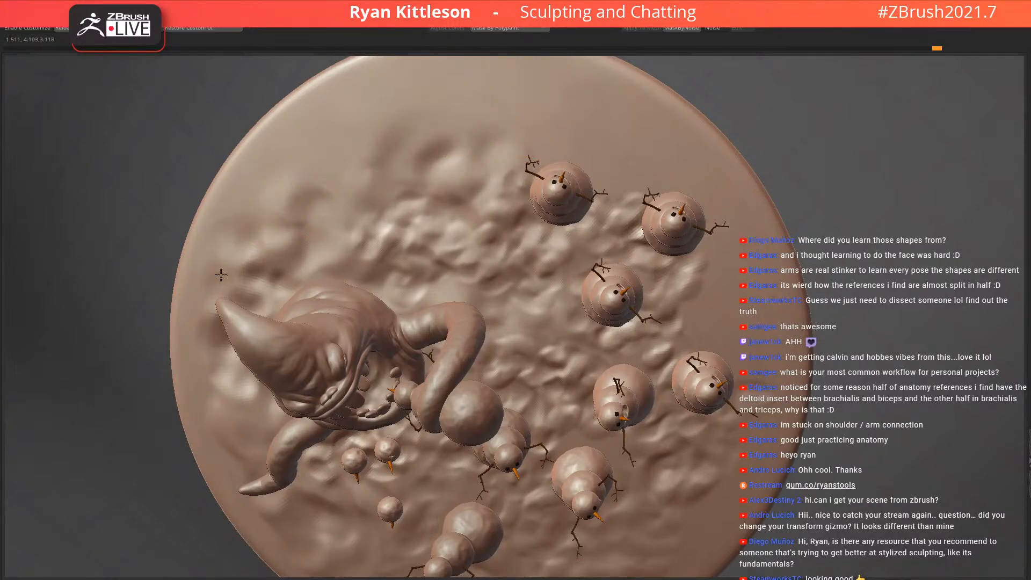
alt+right_drag(284, 330, 320, 194)
right_drag(320, 467, 338, 379)
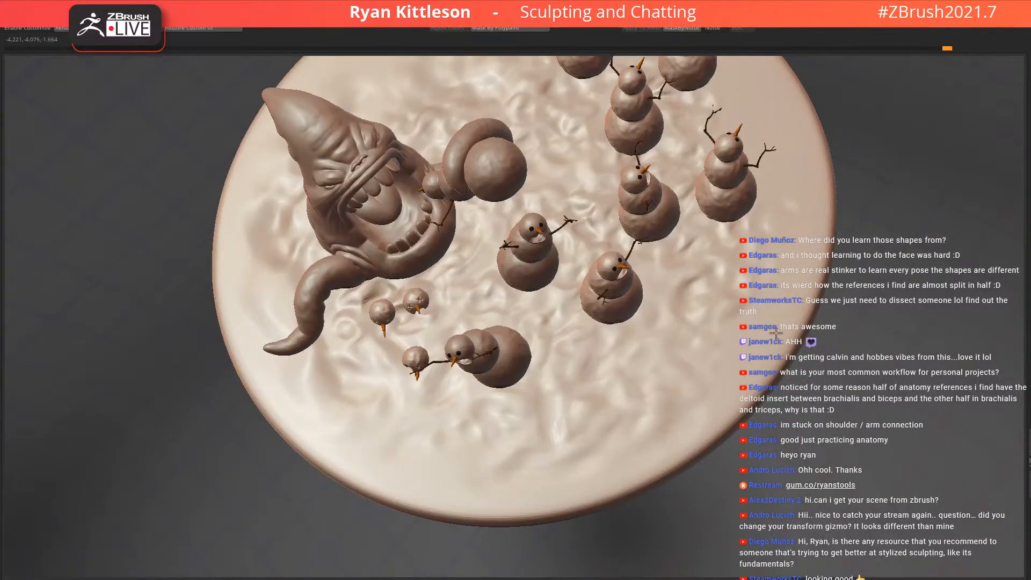
Turn on PolyPaint mode for the scene
right_drag(734, 311, 689, 217)
ctrl+right_drag(533, 260, 671, 367)
key(ctrl+p)
right_drag(568, 295, 562, 379)
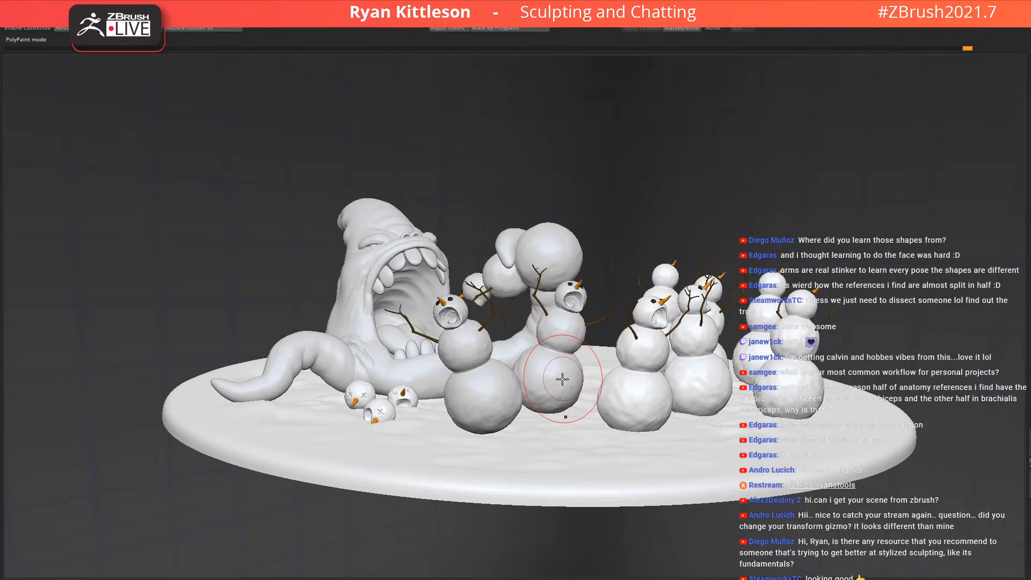
Select the snowman in front of the monster's mouth and lower it slightly into the snow base with Transpose Set
right_drag(526, 276, 562, 275)
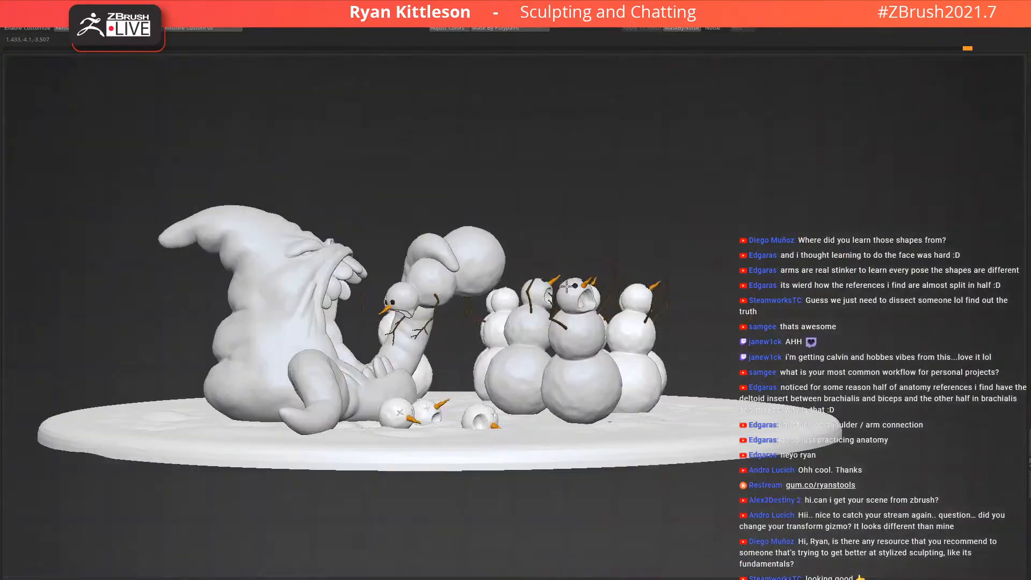
right_drag(564, 353, 566, 385)
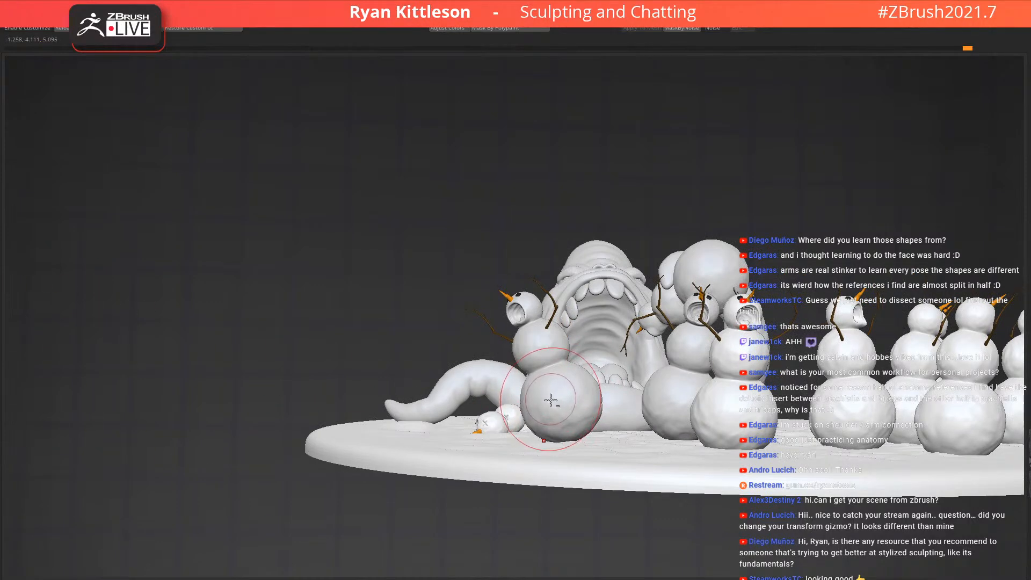
alt+click(565, 398)
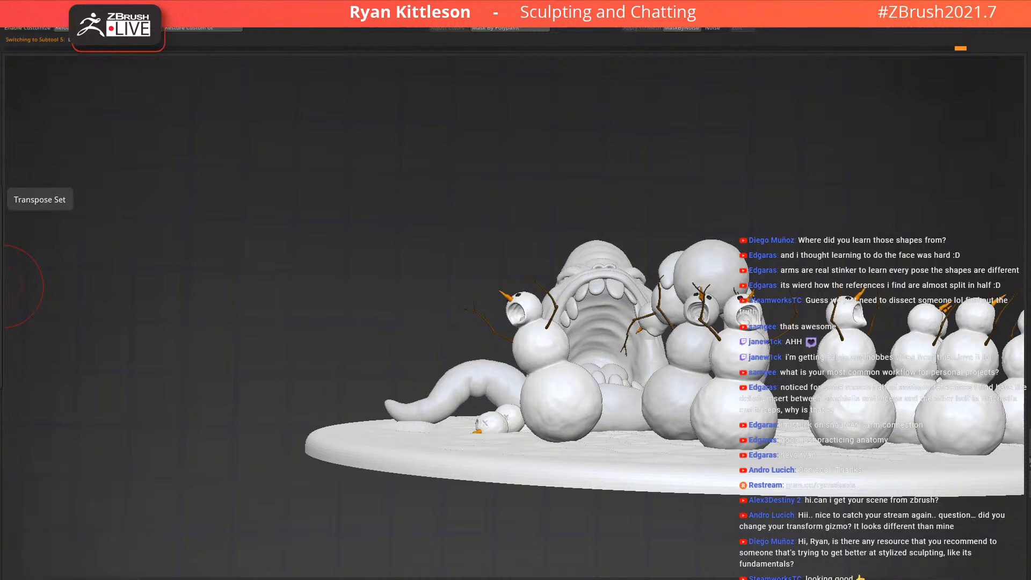
click(2, 198)
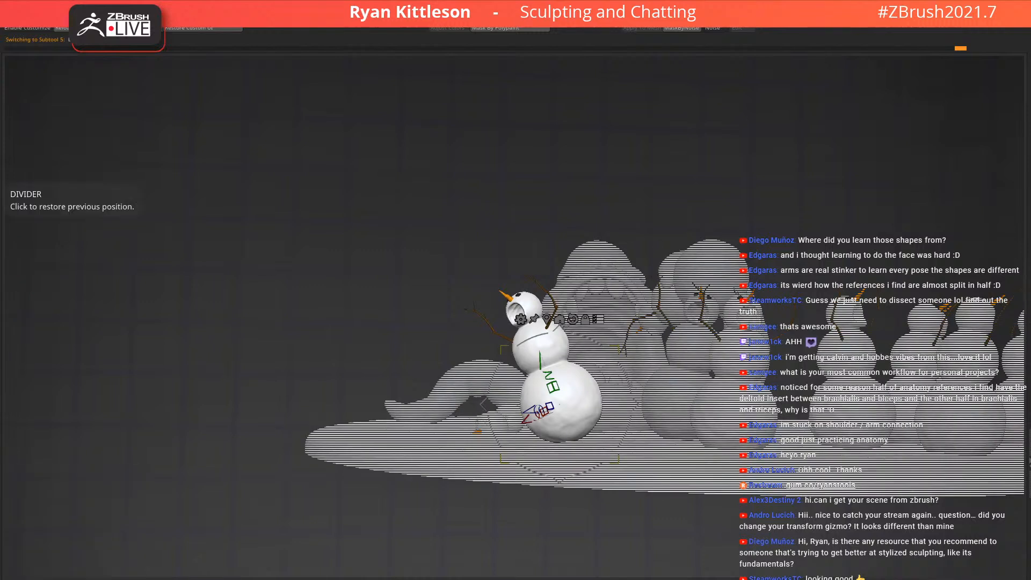
drag(636, 406, 637, 411)
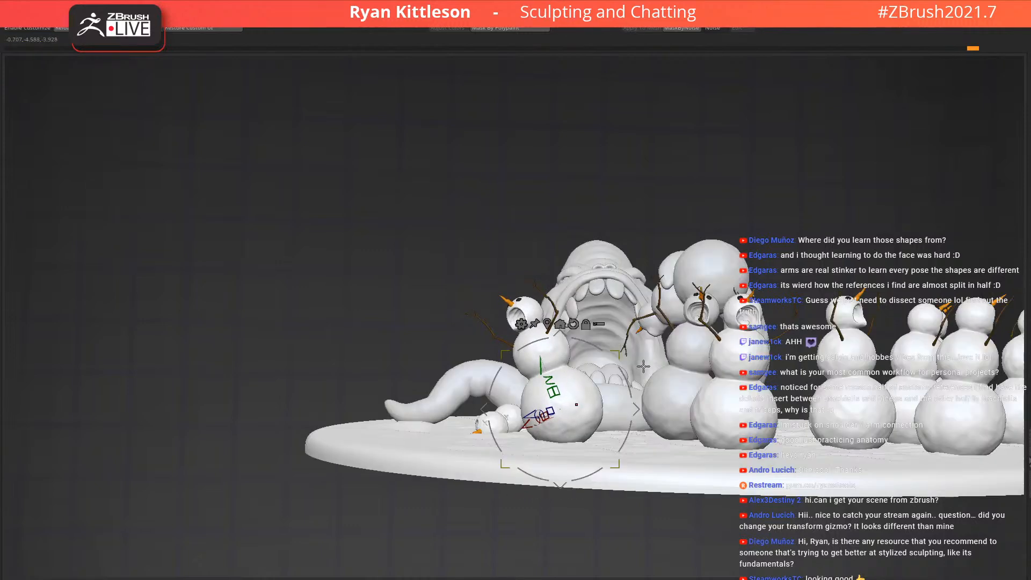
key(q)
Examine the composition of the monster and snowmen from all sides, making the monster the active subtool along the way
mouse_move(527, 372)
right_down()
mouse_move(582, 371)
mouse_move(659, 346)
mouse_move(630, 368)
mouse_move(559, 355)
mouse_move(594, 347)
right_up()
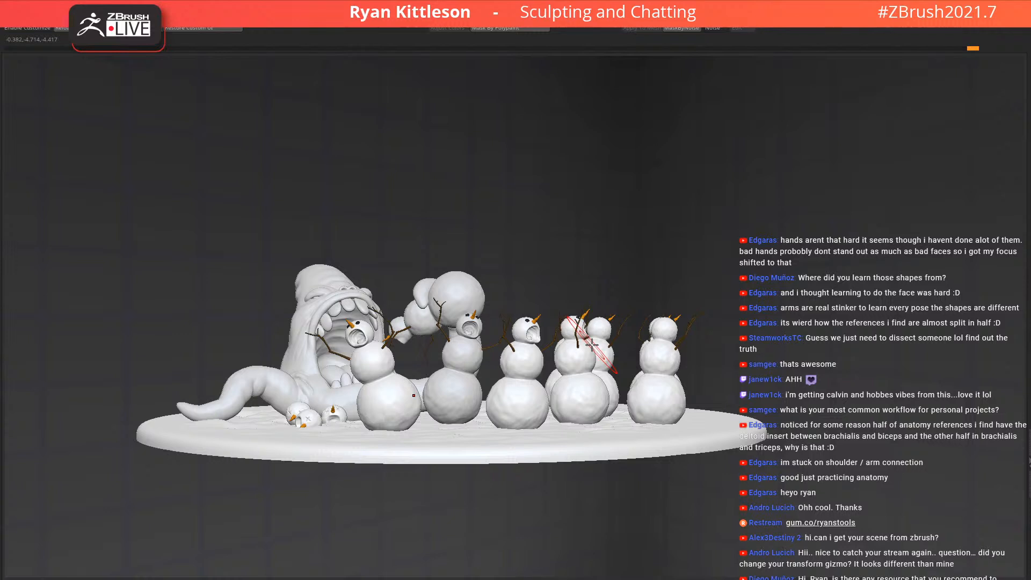
right_drag(481, 306, 658, 332)
right_drag(509, 351, 507, 310)
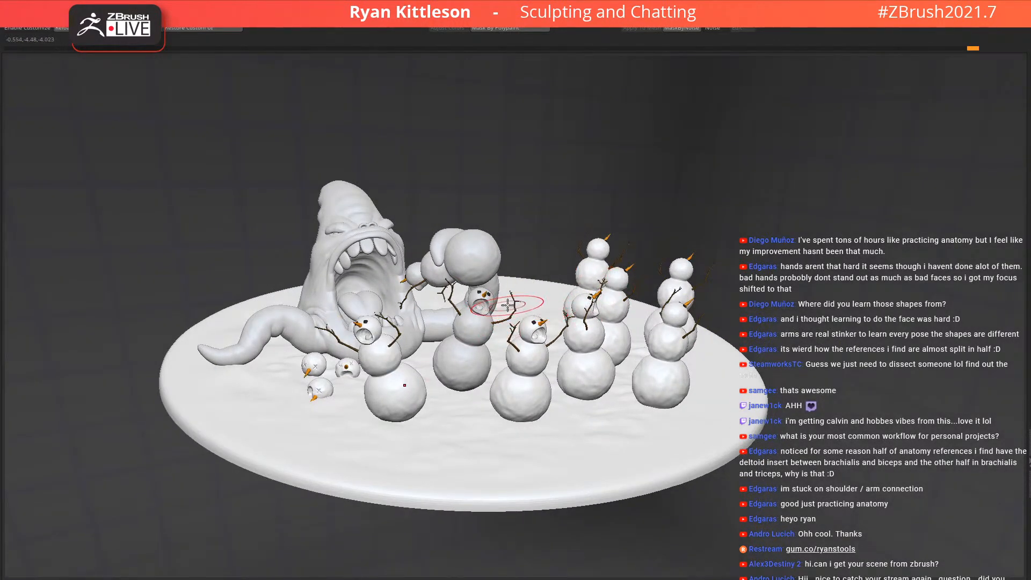
right_drag(507, 296, 499, 303)
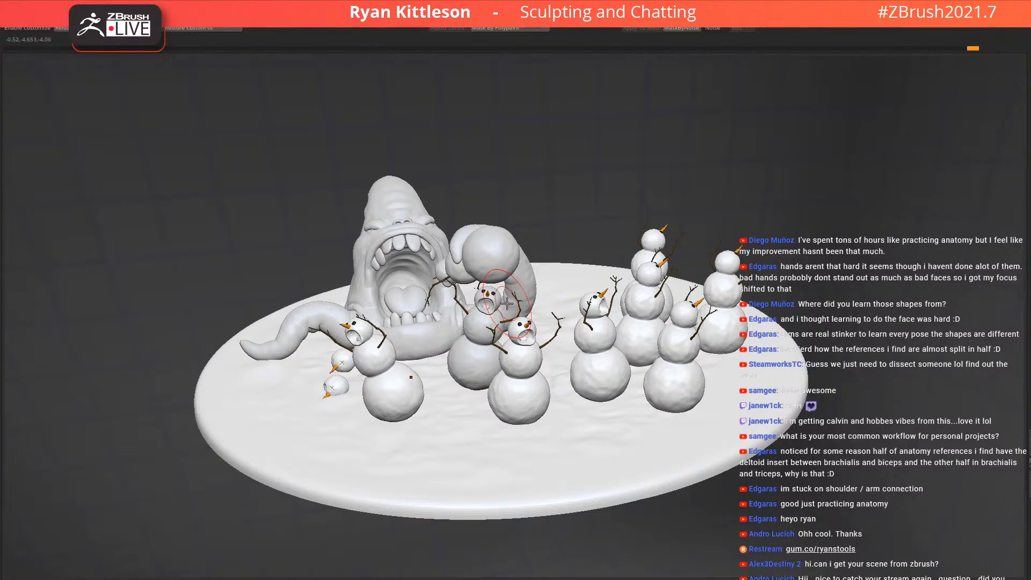
right_drag(516, 346, 433, 312)
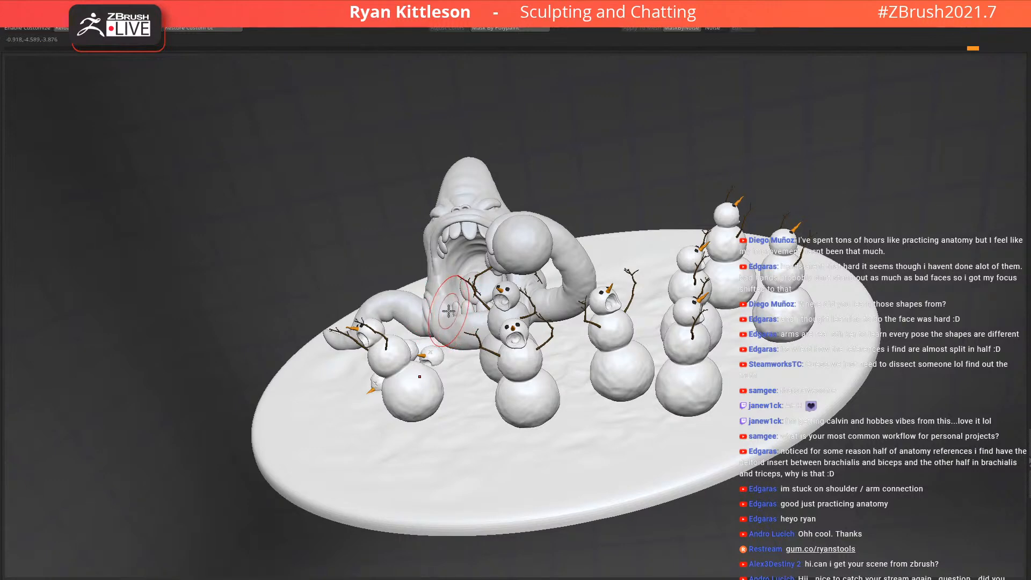
right_drag(539, 321, 466, 292)
mouse_move(533, 275)
right_down()
mouse_move(532, 328)
mouse_move(521, 287)
mouse_move(469, 307)
mouse_move(529, 293)
right_up()
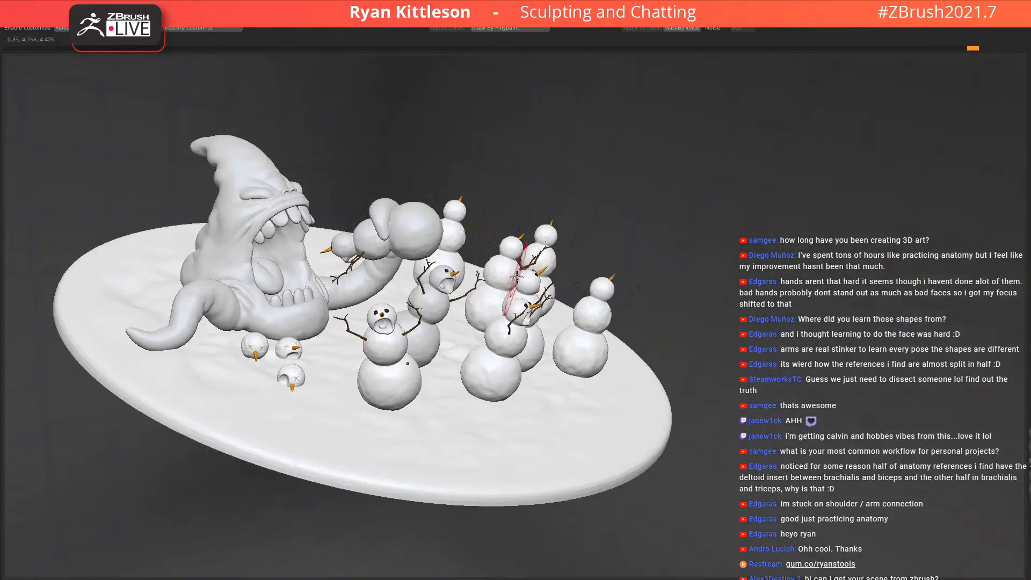
mouse_move(465, 295)
right_down()
mouse_move(531, 292)
mouse_move(511, 275)
right_up()
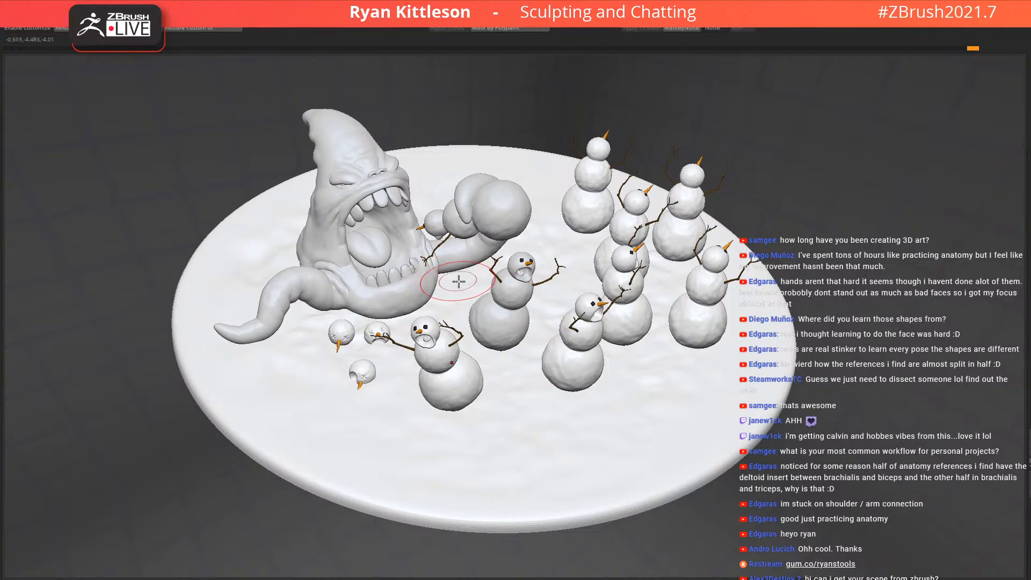
mouse_move(446, 228)
right_down()
mouse_move(439, 276)
mouse_move(466, 290)
mouse_move(454, 314)
right_up()
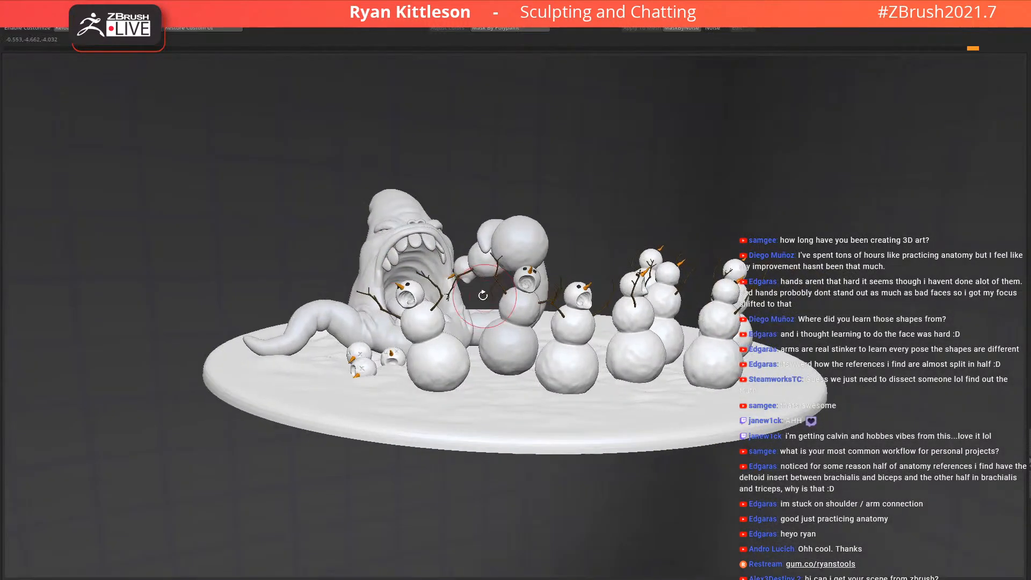
alt+click(459, 332)
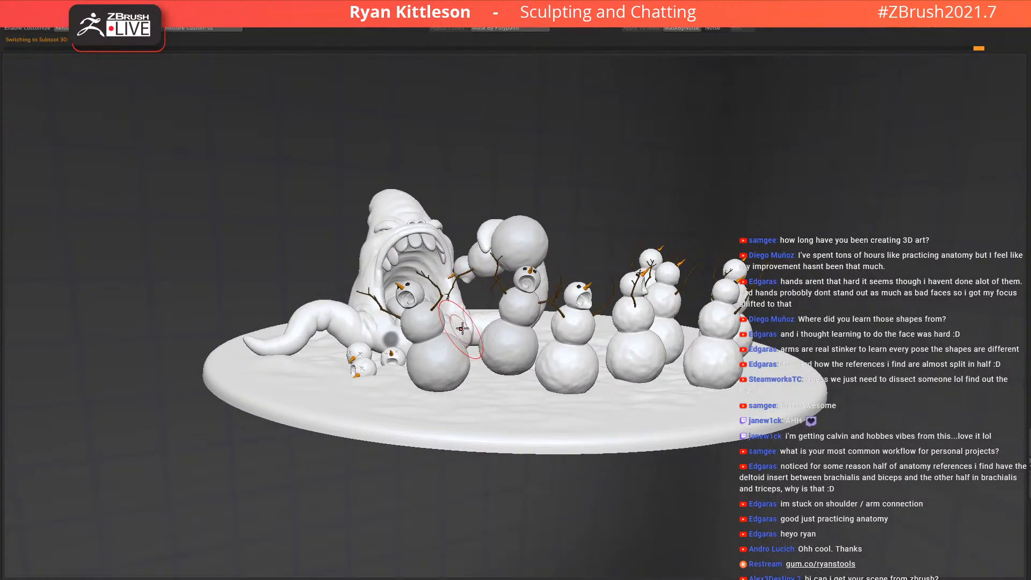
mouse_move(363, 326)
right_down()
mouse_move(399, 338)
mouse_move(400, 325)
right_up()
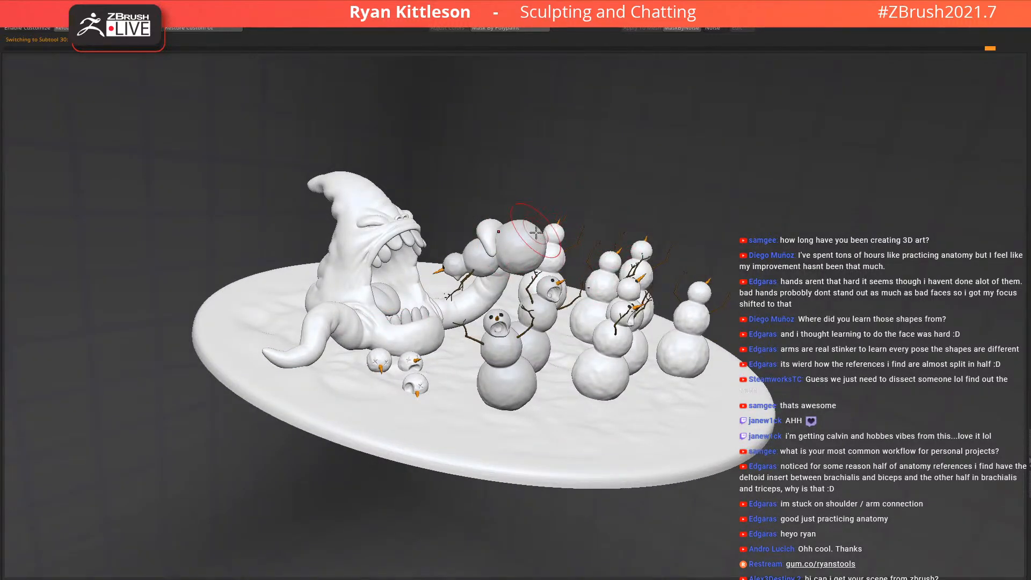
mouse_move(511, 230)
right_down()
mouse_move(535, 229)
mouse_move(477, 226)
mouse_move(498, 227)
right_up()
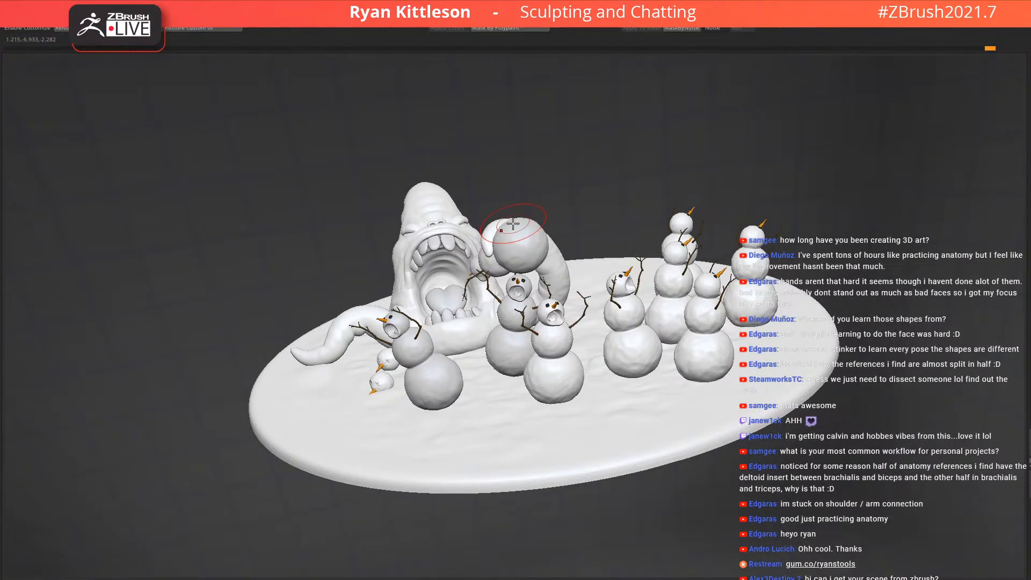
mouse_move(501, 230)
right_down()
mouse_move(516, 241)
mouse_move(508, 267)
mouse_move(506, 240)
mouse_move(549, 251)
mouse_move(542, 229)
mouse_move(547, 266)
mouse_move(517, 240)
mouse_move(558, 264)
mouse_move(504, 258)
mouse_move(510, 246)
mouse_move(476, 268)
mouse_move(519, 266)
mouse_move(531, 224)
right_up()
right_drag(645, 246, 577, 290)
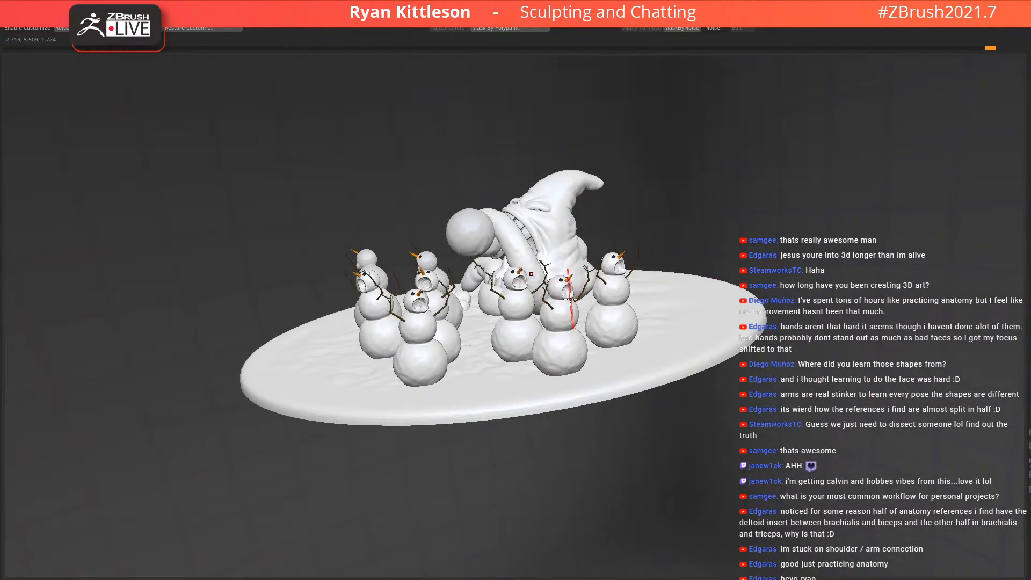
Subdivide the screaming snowman near the edge of the base and reshape its open mouth with a brush stroke
ctrl+right_drag(567, 303, 579, 352)
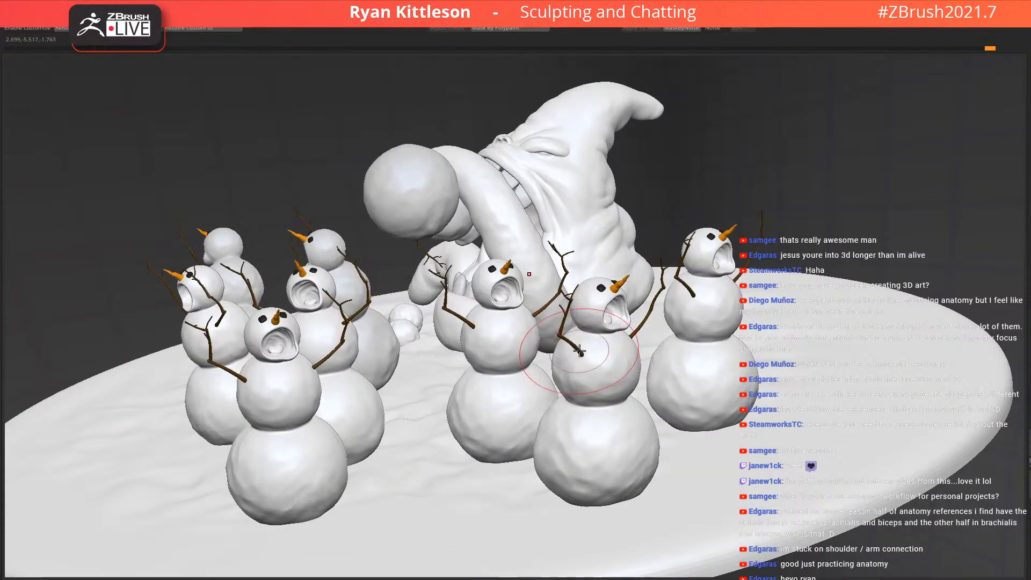
key(ctrl+d)
right_drag(593, 316, 635, 357)
key(shift+s)
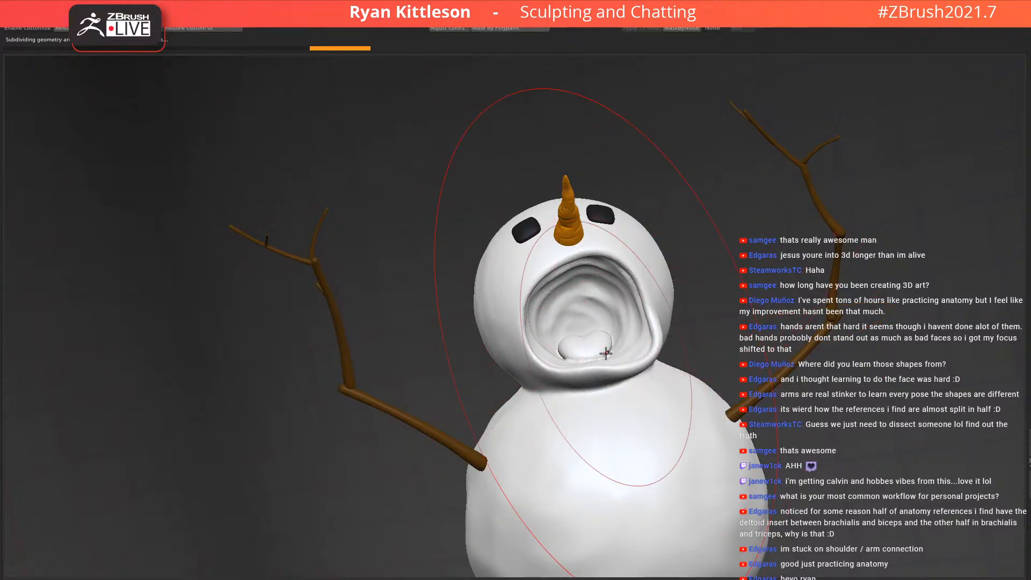
key(space)
drag(606, 352, 584, 351)
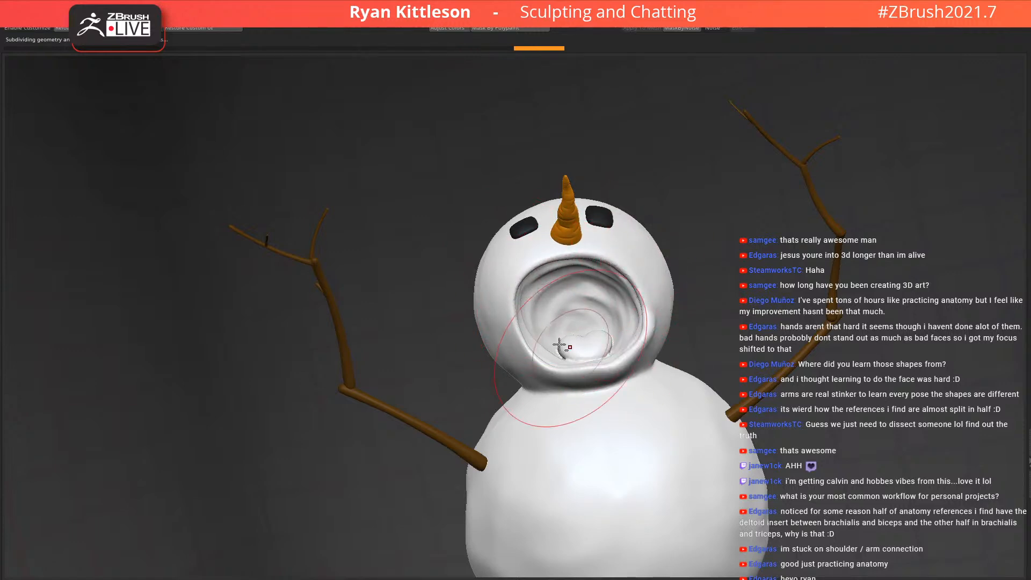
Mask everything except the snowman's right arm and place the Gizmo pivot at the arm's shoulder end
key(w)
click(459, 445)
ctrl+right_drag(572, 396, 575, 417)
key(shift+f)
key(shift+f)
right_drag(552, 460, 548, 468)
alt+click(511, 448)
right_drag(620, 443, 568, 441)
key(shift+f)
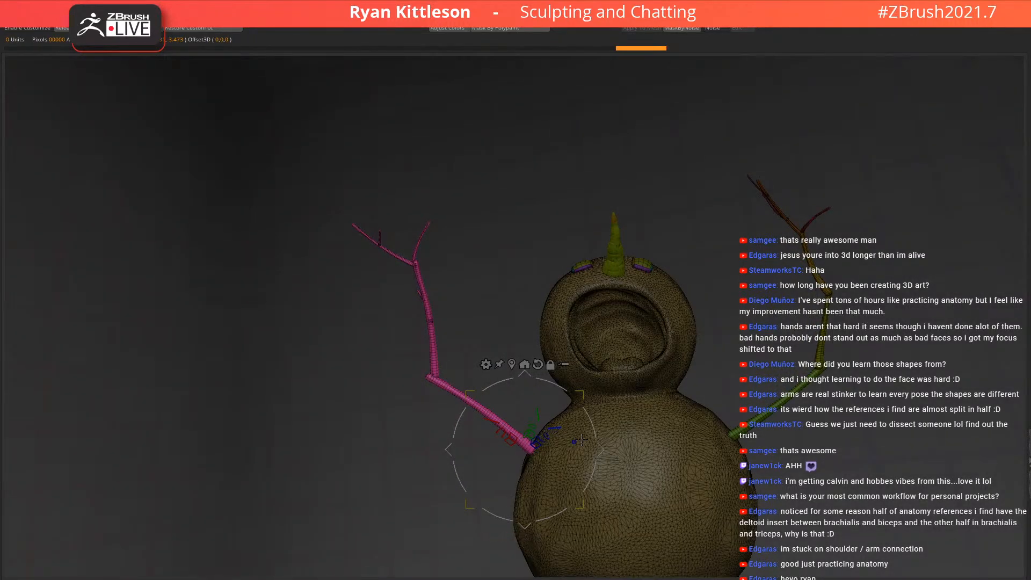
key(shift+f)
Rotate the snowman's right arm and move it across the body to the left shoulder
mouse_move(520, 433)
right_down()
mouse_move(553, 434)
mouse_move(507, 435)
mouse_move(521, 438)
right_up()
right_drag(637, 382, 546, 288)
drag(552, 292, 555, 305)
drag(486, 291, 385, 276)
right_drag(525, 306, 628, 315)
drag(622, 311, 621, 314)
right_drag(621, 314, 654, 312)
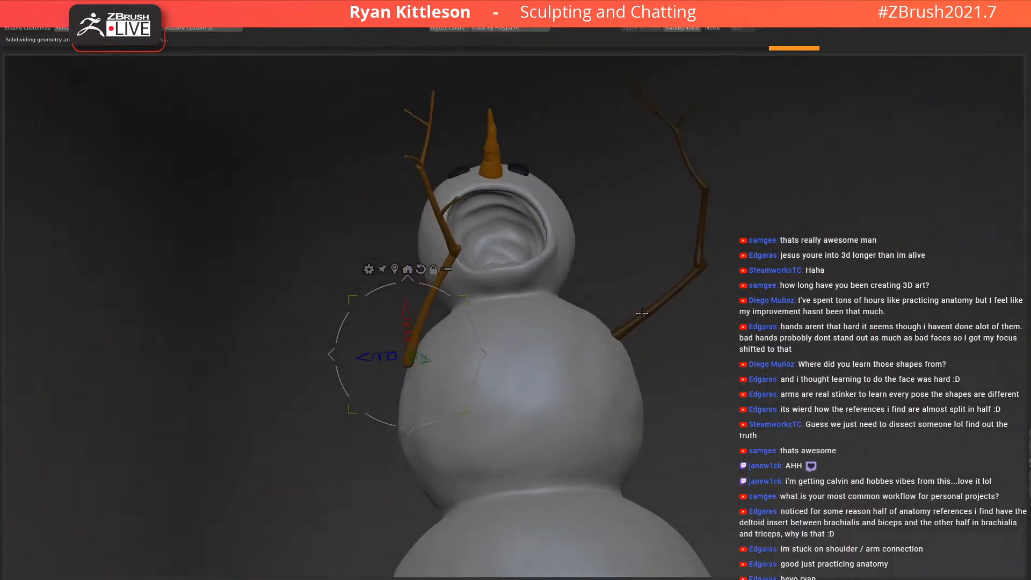
mouse_move(477, 353)
mouse_down()
mouse_move(644, 343)
mouse_move(685, 329)
mouse_move(709, 350)
mouse_move(688, 331)
mouse_move(693, 342)
mouse_up()
Isolate the snowman's original left arm, mask the rest of the model and show all parts again
alt+click(703, 261)
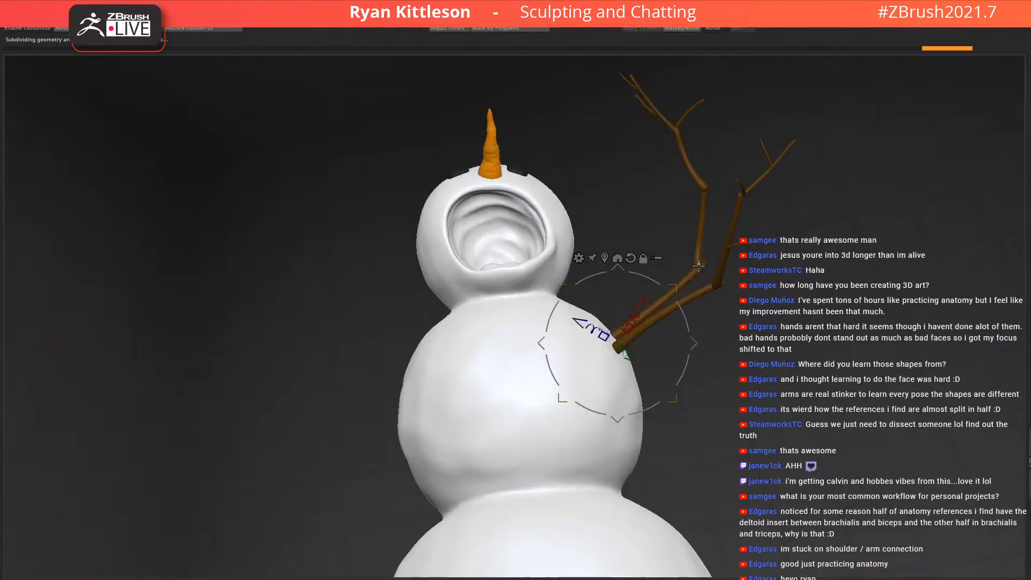
alt+click(697, 264)
alt+click(687, 277)
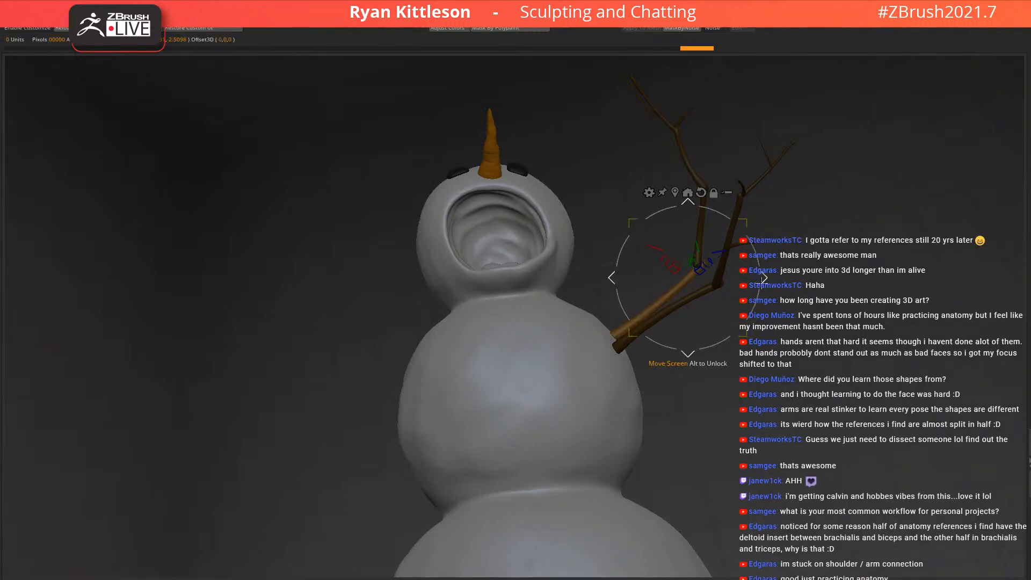
ctrl+drag(761, 280, 723, 276)
key(q)
ctrl+shift+click(697, 274)
ctrl+shift+click(698, 273)
ctrl+shift+click(702, 185)
ctrl+shift+click(671, 124)
ctrl+shift+click(681, 119)
ctrl+shift+click(651, 109)
ctrl+shift+click(618, 180)
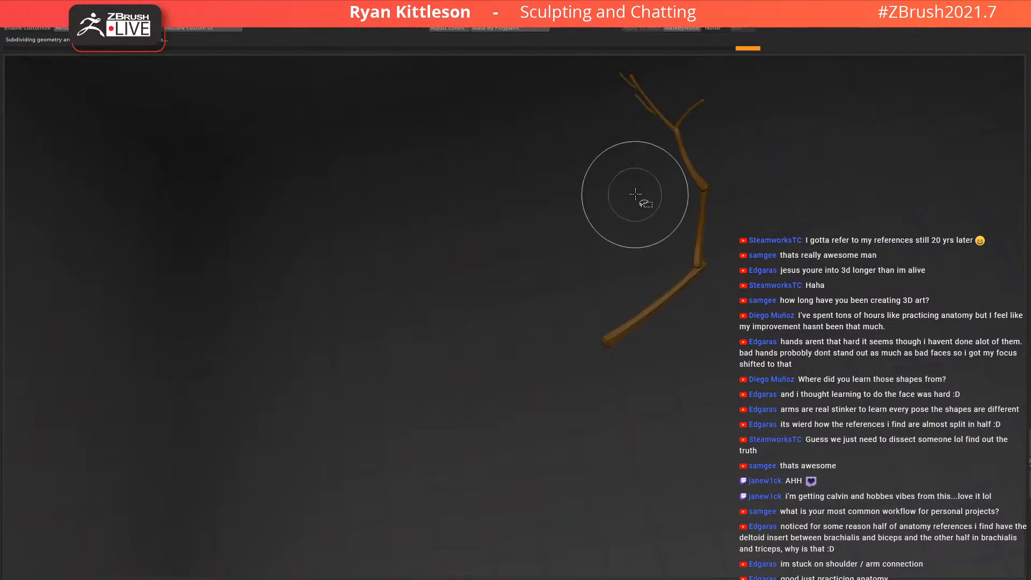
key(w)
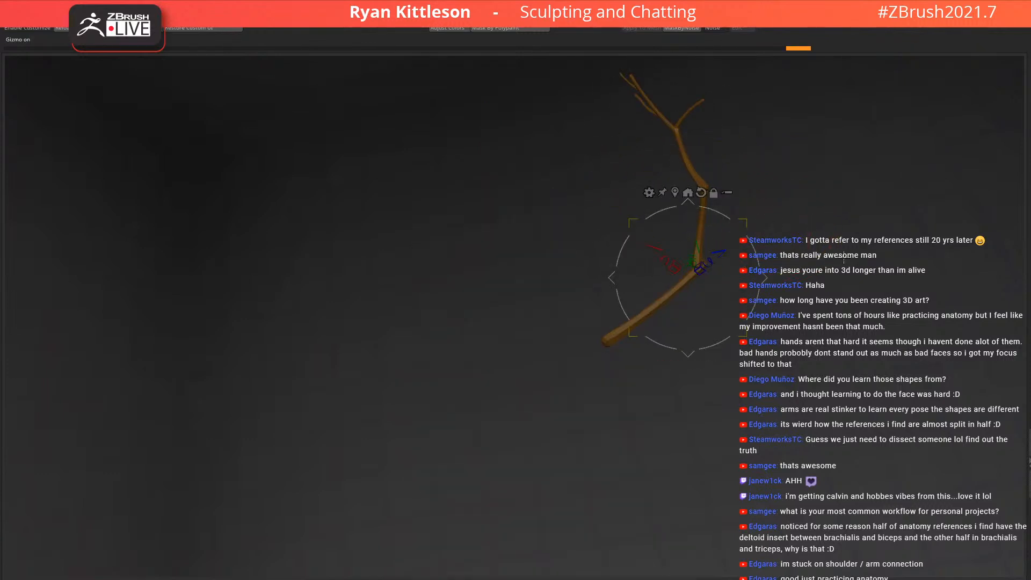
ctrl+click(875, 307)
ctrl+shift+click(860, 307)
drag(860, 308, 775, 284)
ctrl+click(844, 300)
Move the isolated arm across to the snowman's right shoulder and rotate it until its branches reach upward
drag(672, 283, 376, 312)
drag(457, 281, 446, 221)
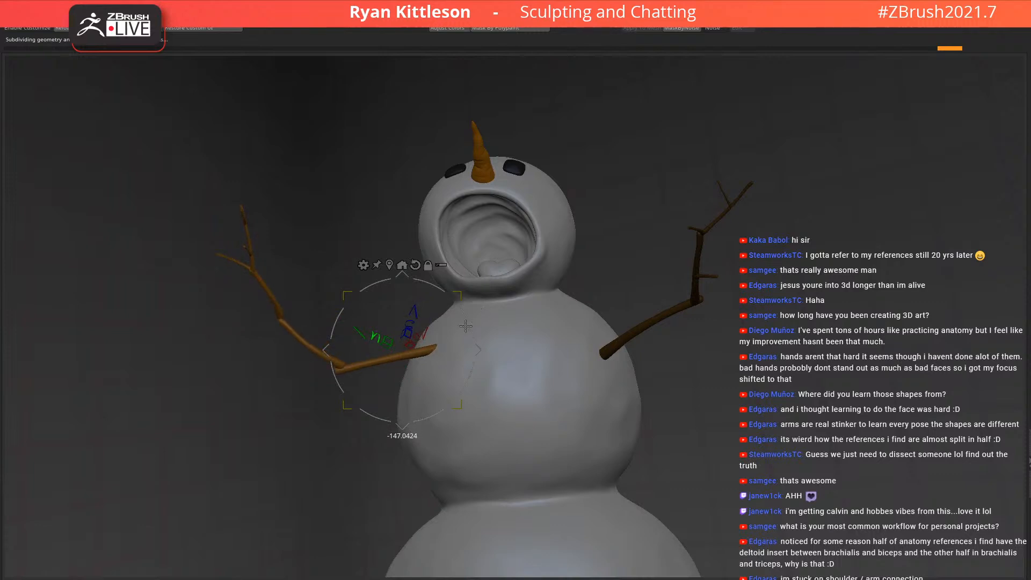
mouse_move(467, 317)
mouse_down()
mouse_move(482, 358)
mouse_move(440, 354)
mouse_move(456, 327)
mouse_up()
right_drag(525, 333, 566, 322)
drag(571, 317, 532, 329)
right_drag(651, 293, 641, 221)
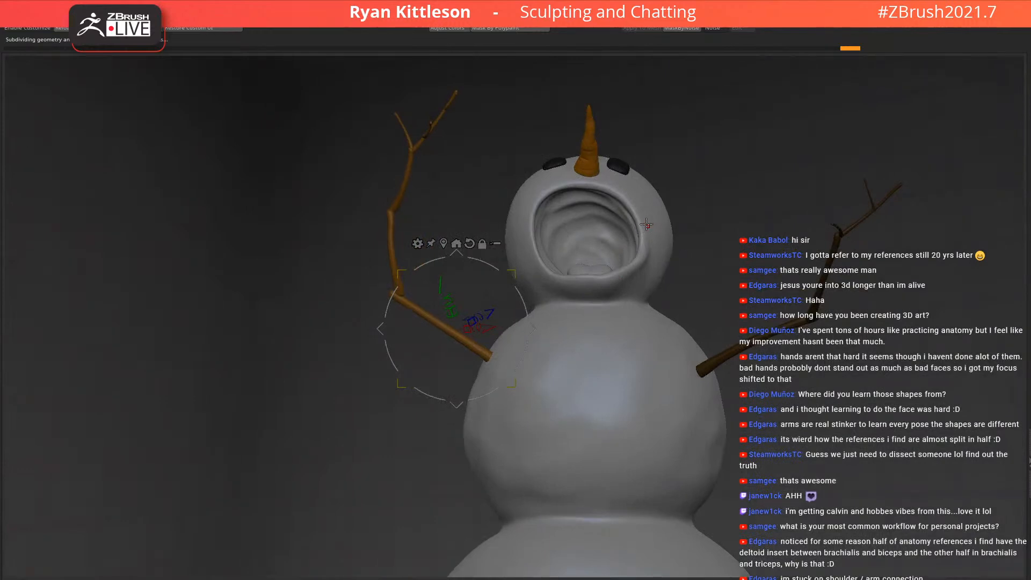
mouse_move(611, 262)
right_down()
mouse_move(611, 282)
mouse_move(594, 296)
mouse_move(602, 285)
mouse_move(629, 315)
mouse_move(663, 314)
right_up()
Select the snowman's body and pull the lower rim and corners of its open mouth into an uneven shape
alt+click(604, 281)
key(q)
ctrl+right_drag(530, 215, 569, 222)
mouse_move(596, 263)
right_down()
mouse_move(618, 327)
mouse_move(690, 322)
mouse_move(735, 330)
mouse_move(741, 345)
mouse_move(606, 343)
right_up()
key(alt+s)
right_drag(666, 305, 657, 305)
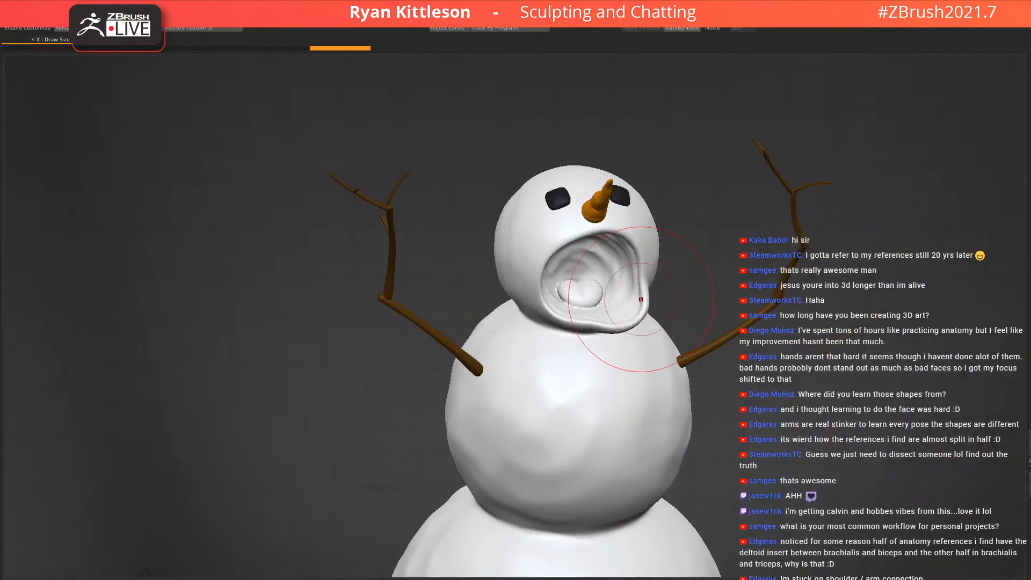
right_drag(615, 277, 588, 272)
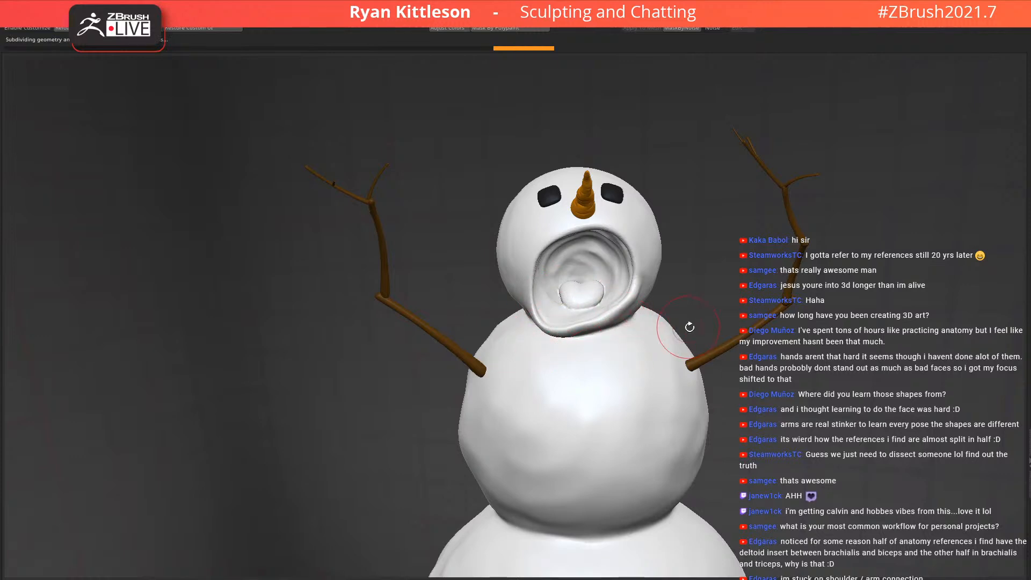
ctrl+right_drag(683, 317, 725, 334)
Select the snowman's right arm and tilt it about the shoulder from a side view with the Gizmo
key(w)
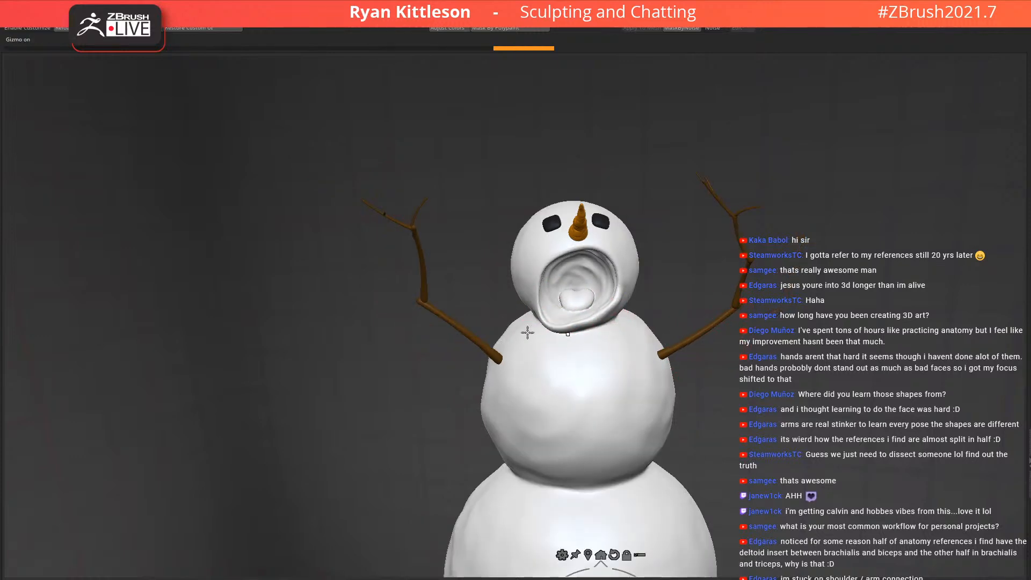
alt+click(478, 342)
right_drag(456, 344, 593, 340)
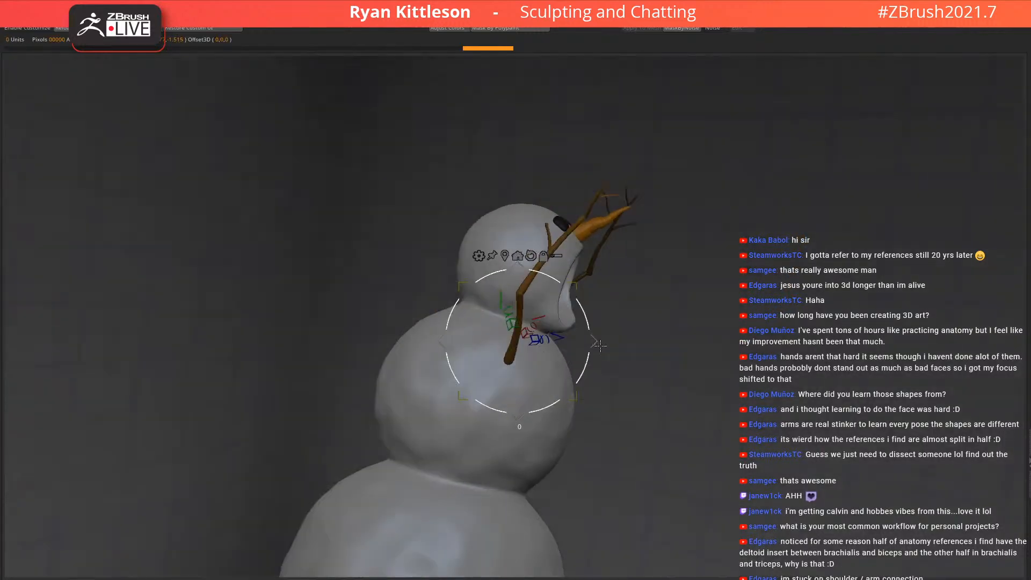
drag(593, 327, 595, 357)
right_drag(816, 322, 578, 293)
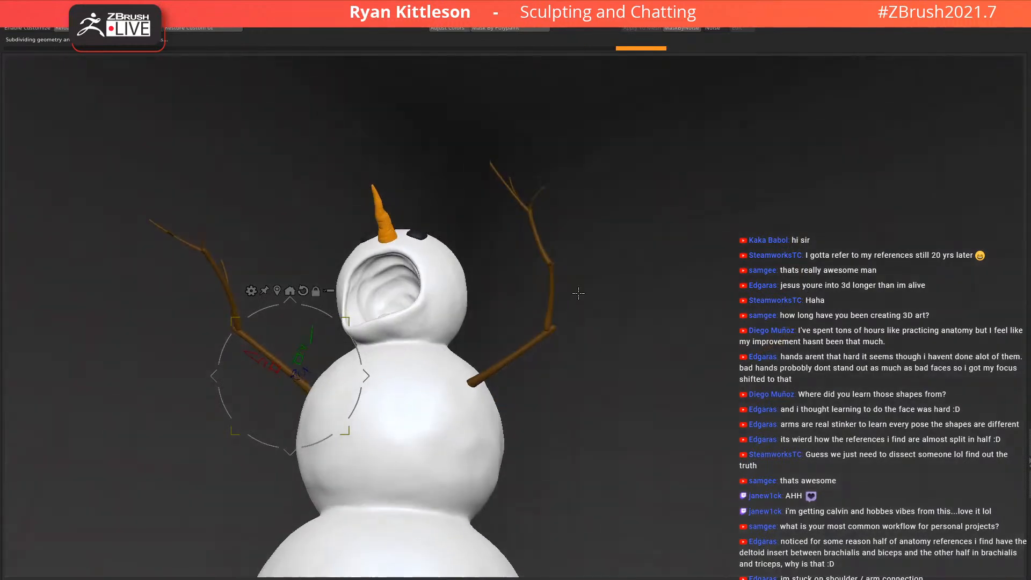
Select the snowman's left arm and mask it except for the twigs and upper branch, with the Gizmo active
alt+click(544, 252)
key(q)
mouse_move(589, 138)
ctrl+mouse_down()
mouse_move(522, 104)
mouse_move(457, 230)
ctrl+mouse_up()
key(w)
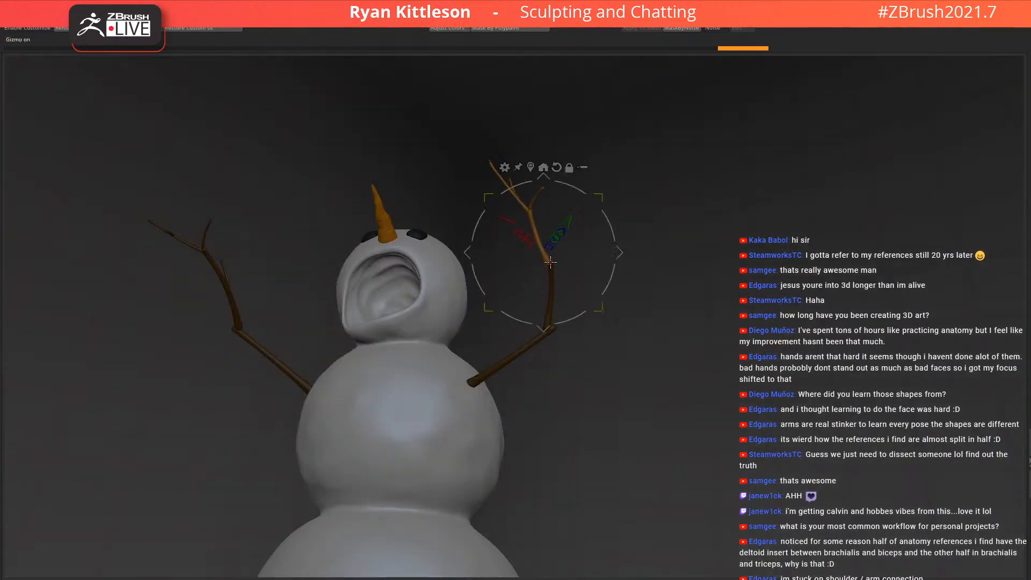
Rotate the unmasked outer branch of the left arm to a new angle and clear the mask
drag(619, 235, 638, 291)
drag(686, 212, 732, 259)
mouse_move(620, 232)
mouse_down()
mouse_move(588, 250)
mouse_move(599, 200)
mouse_move(522, 177)
mouse_up()
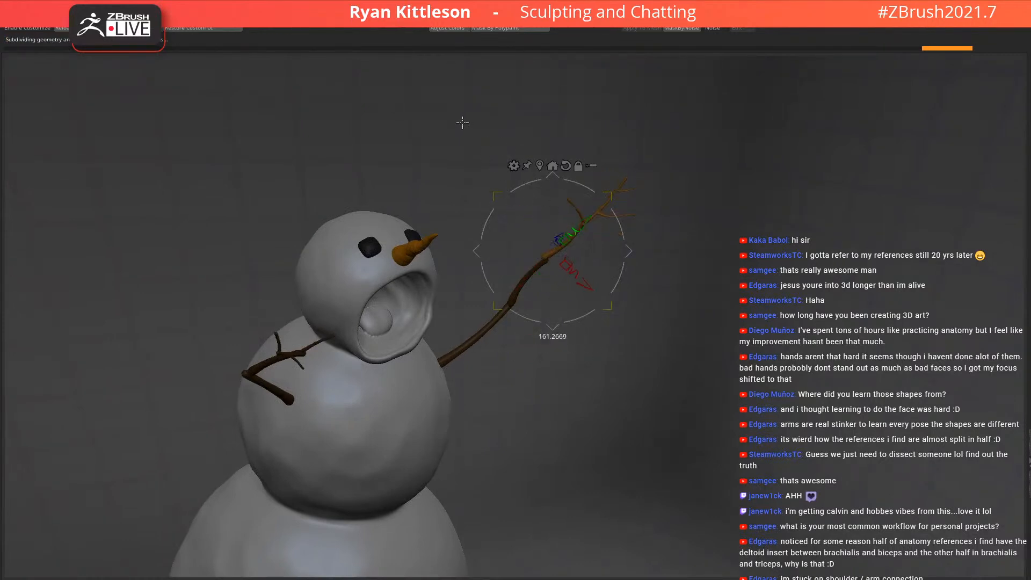
drag(745, 275, 745, 275)
drag(751, 255, 718, 160)
drag(632, 254, 709, 299)
drag(688, 251, 620, 316)
drag(746, 267, 650, 263)
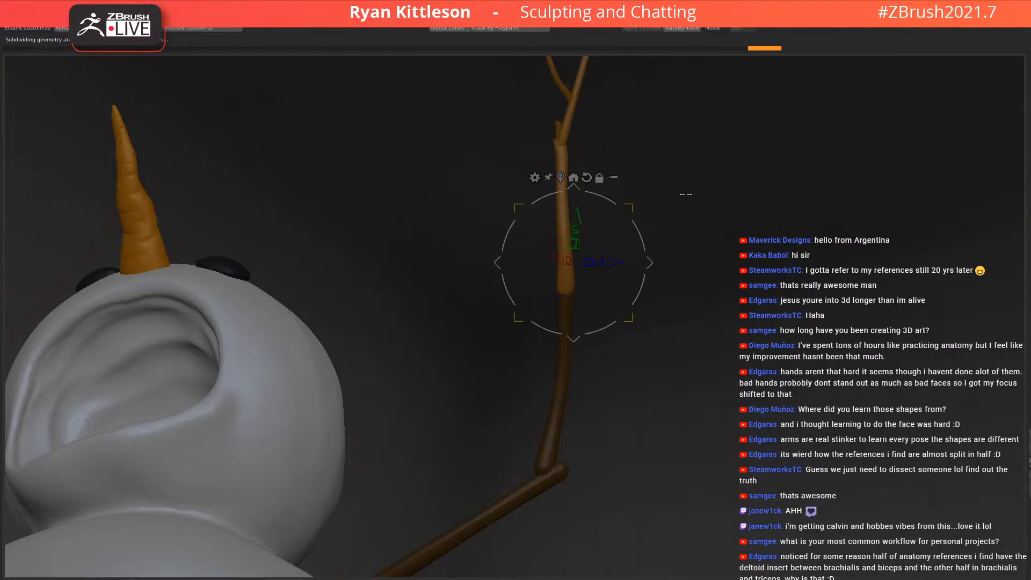
ctrl+drag(704, 211, 685, 222)
key(q)
Reshape the inside and lower edge of the snowman's open mouth and check it on the whole figure
alt+drag(631, 287, 559, 193)
alt+drag(665, 318, 536, 300)
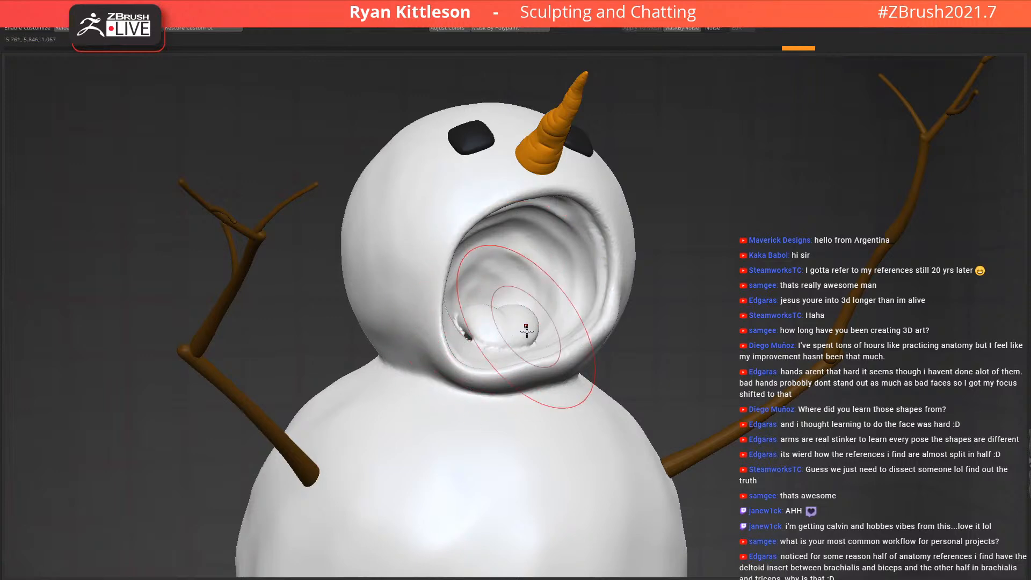
drag(545, 319, 313, 145)
mouse_move(560, 289)
right_down()
mouse_move(529, 279)
mouse_move(577, 302)
mouse_move(529, 291)
mouse_move(580, 292)
mouse_move(559, 286)
mouse_move(583, 283)
mouse_move(566, 278)
mouse_move(576, 275)
mouse_move(588, 293)
mouse_move(550, 281)
mouse_move(582, 256)
mouse_move(642, 281)
mouse_move(638, 263)
right_up()
right_drag(637, 263, 613, 279)
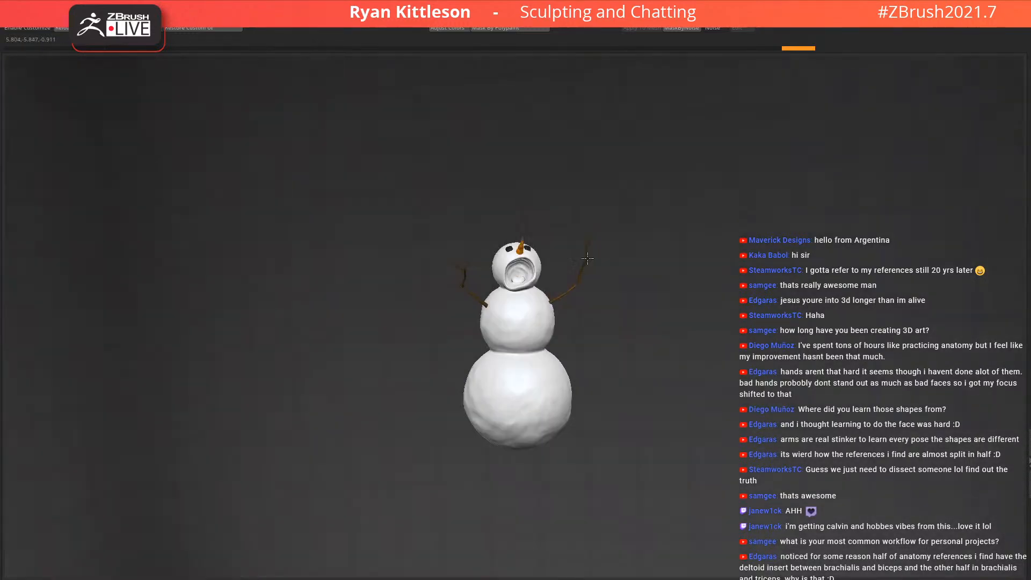
right_drag(507, 310, 675, 365)
Raise the snowman's subdivision level and push the side rim of its mouth inward with brush strokes
key(d)
key(alt+shift+s)
drag(661, 315, 660, 289)
right_drag(656, 289, 671, 293)
mouse_move(648, 305)
mouse_down()
mouse_move(631, 285)
mouse_move(658, 287)
mouse_move(650, 278)
mouse_move(621, 301)
mouse_move(629, 296)
mouse_up()
right_drag(656, 257, 663, 249)
Adjust the brush size and reshape the upper lip along the top edge of the snowman's mouth
key(s)
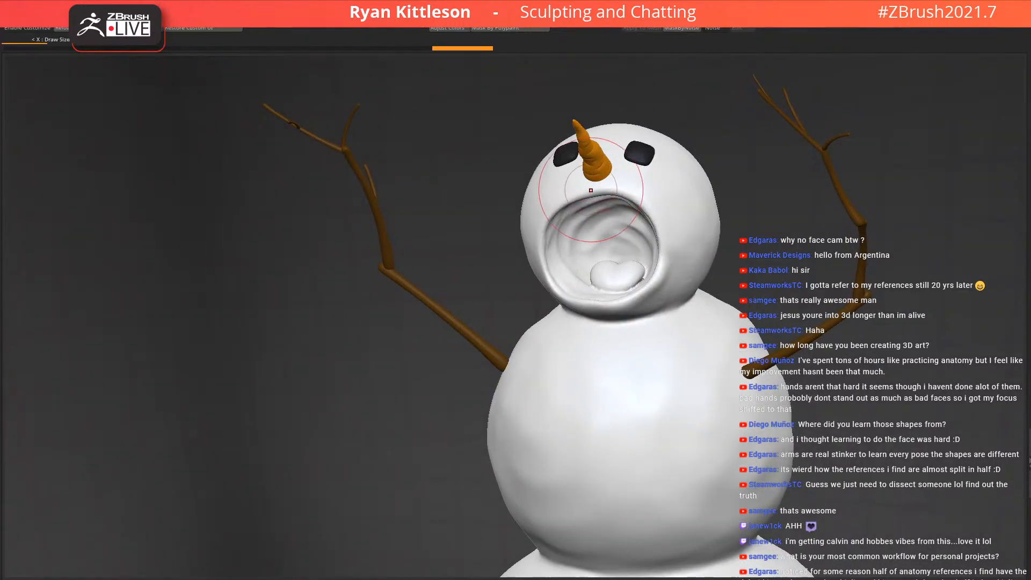
mouse_move(621, 191)
right_down()
mouse_move(609, 217)
mouse_move(618, 201)
right_up()
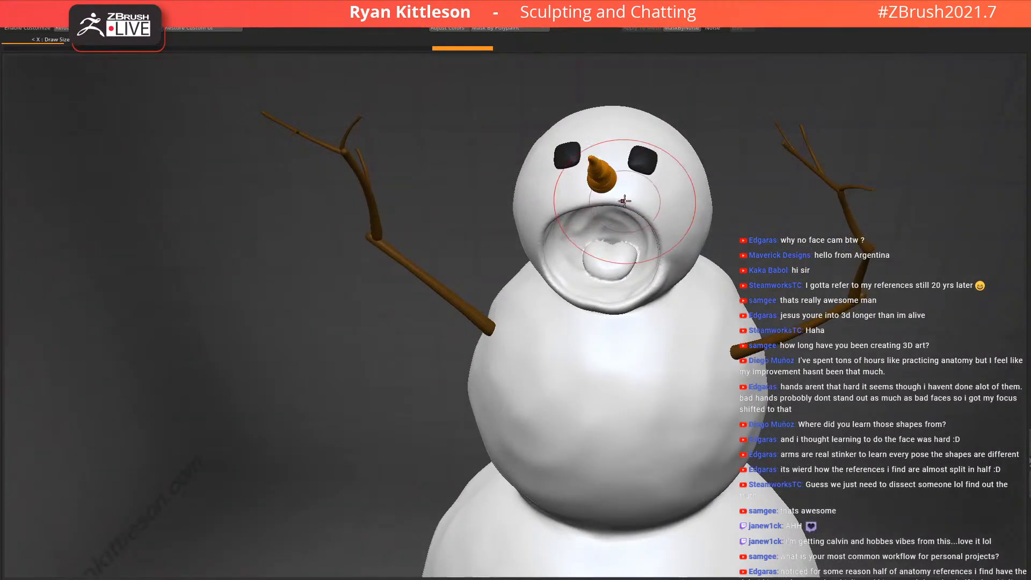
drag(619, 214, 589, 211)
right_drag(610, 222, 614, 212)
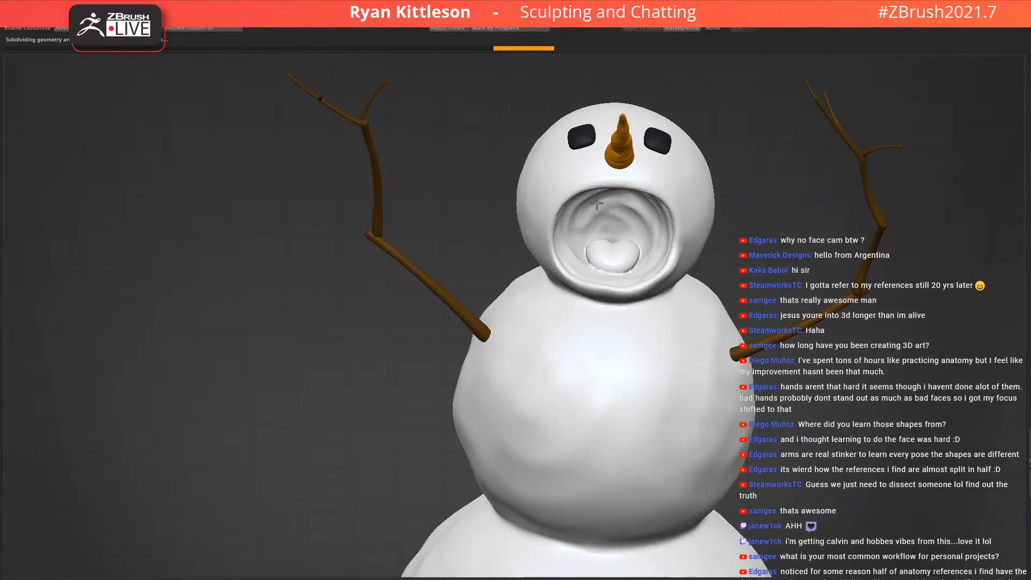
drag(583, 184, 630, 184)
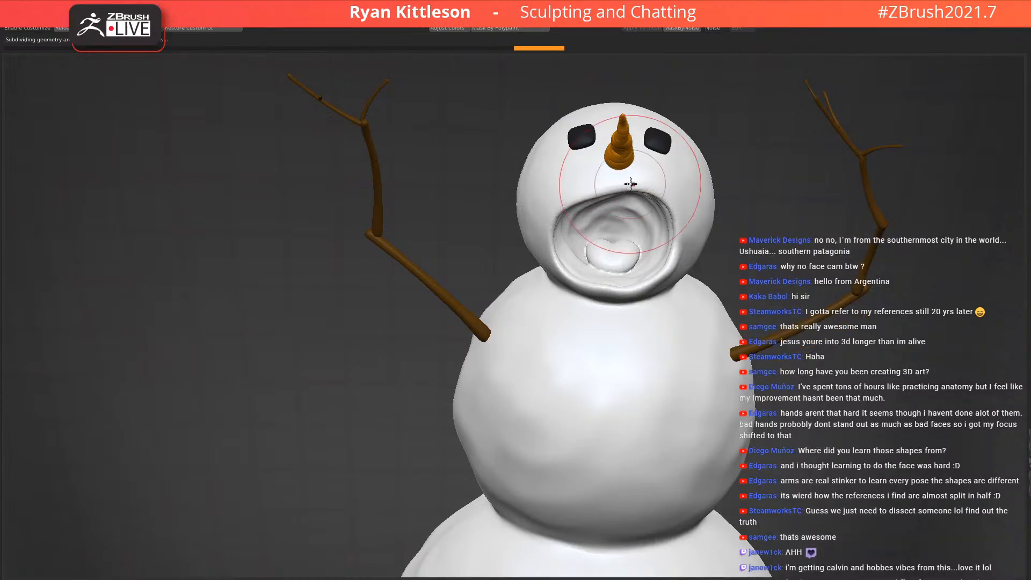
Adjust the lower lip and lift the upper lip beneath the nose to vary the mouth's outline
mouse_move(671, 182)
right_down()
mouse_move(656, 198)
mouse_move(731, 194)
mouse_move(607, 170)
mouse_move(596, 150)
right_up()
ctrl+right_drag(672, 229, 821, 338)
mouse_move(822, 339)
right_down()
mouse_move(792, 336)
mouse_move(830, 397)
right_up()
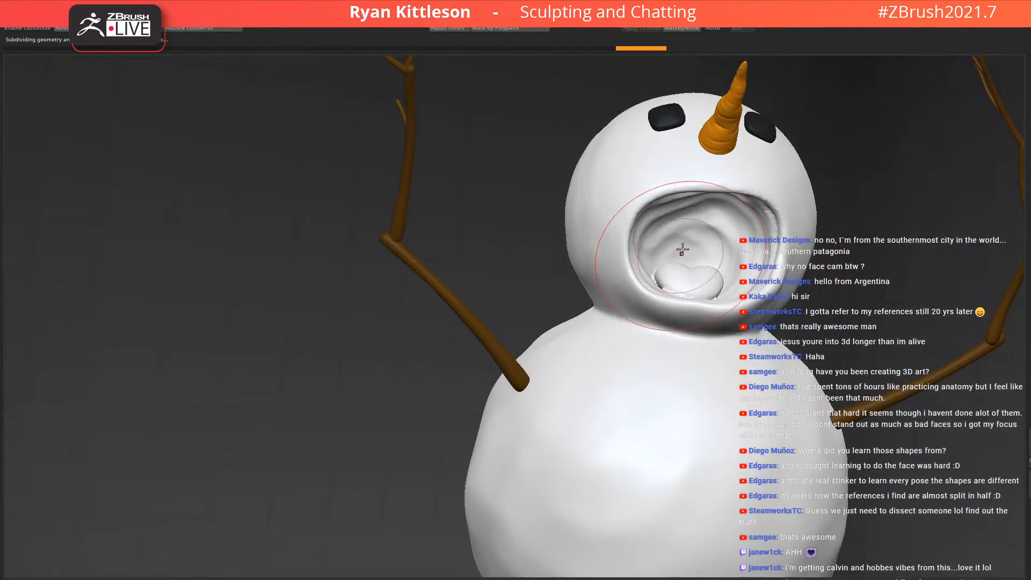
drag(688, 332, 693, 336)
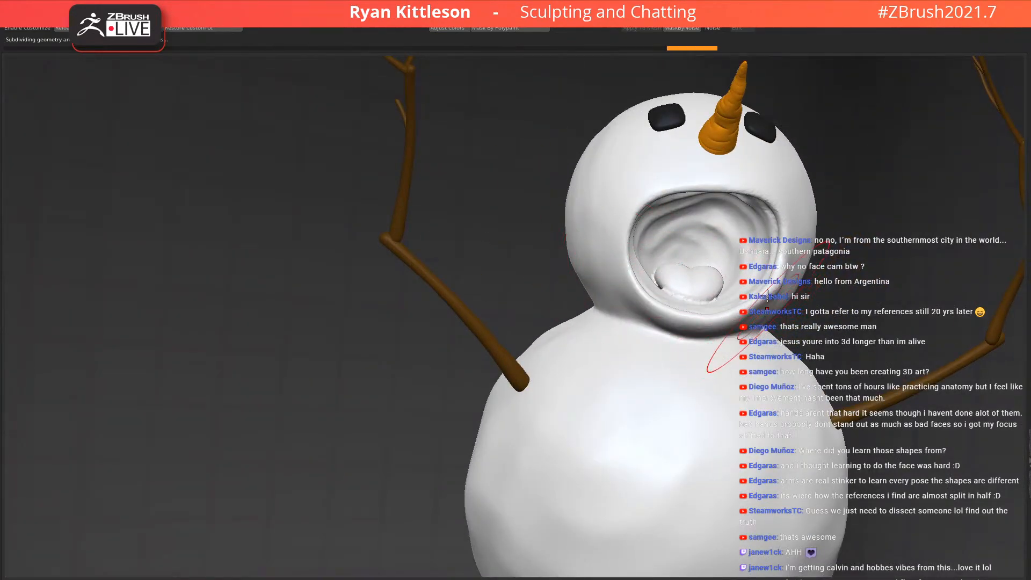
drag(712, 187, 709, 155)
mouse_move(743, 172)
right_down()
mouse_move(810, 170)
mouse_move(692, 180)
mouse_move(540, 110)
right_up()
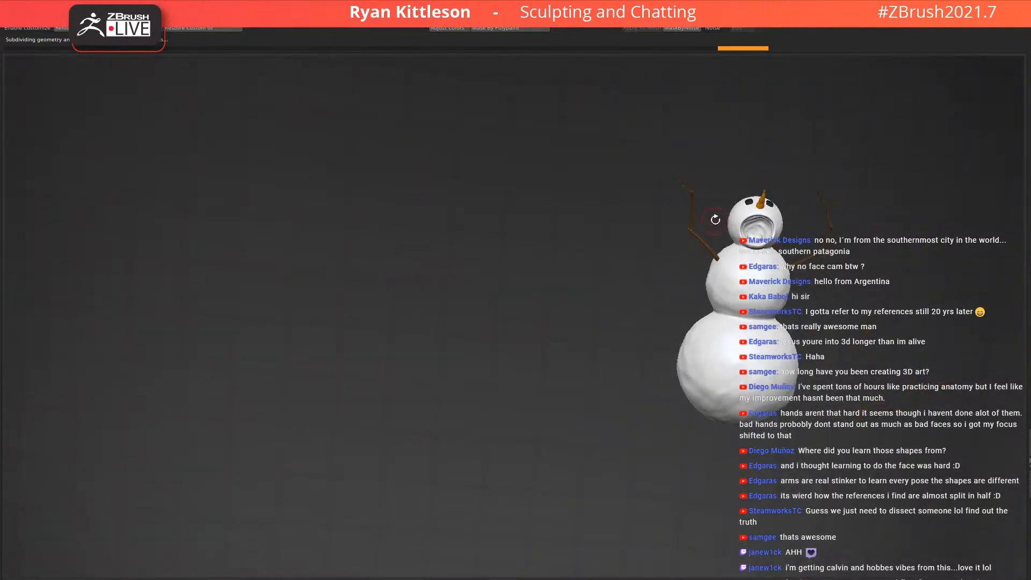
Smooth the pulled-out corner of the lower lip and round off the adjoining cheek-side rim
right_drag(683, 281, 565, 273)
alt+click(541, 273)
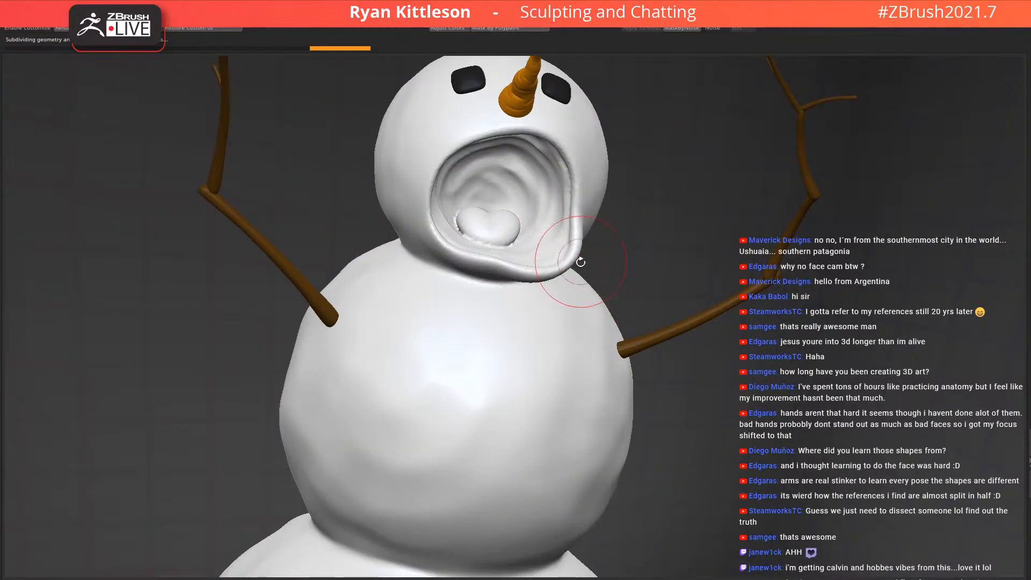
mouse_move(550, 247)
shift+mouse_down()
mouse_move(537, 252)
mouse_move(558, 239)
shift+mouse_up()
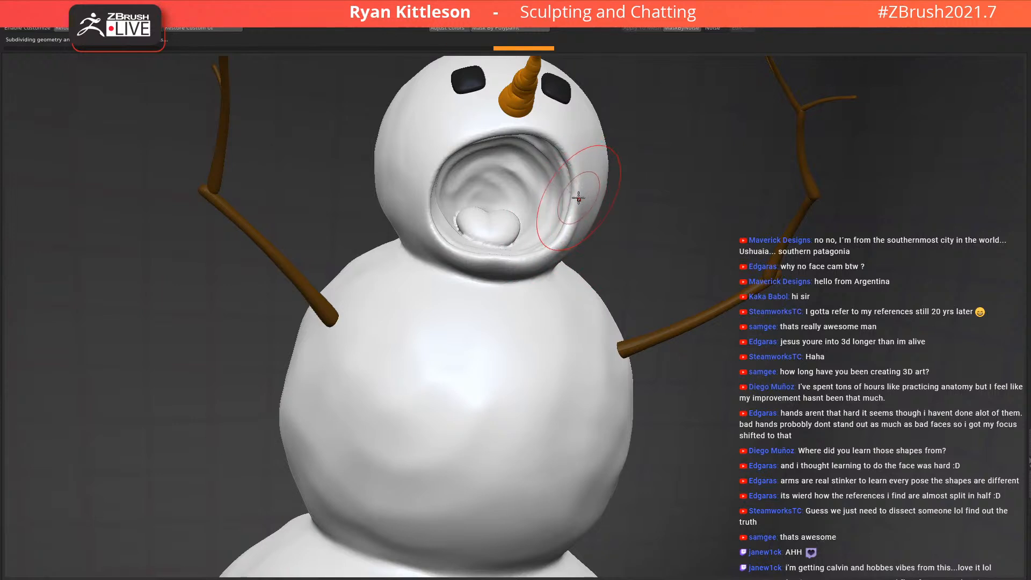
mouse_move(586, 204)
right_down()
mouse_move(578, 199)
mouse_move(556, 230)
mouse_move(577, 262)
right_up()
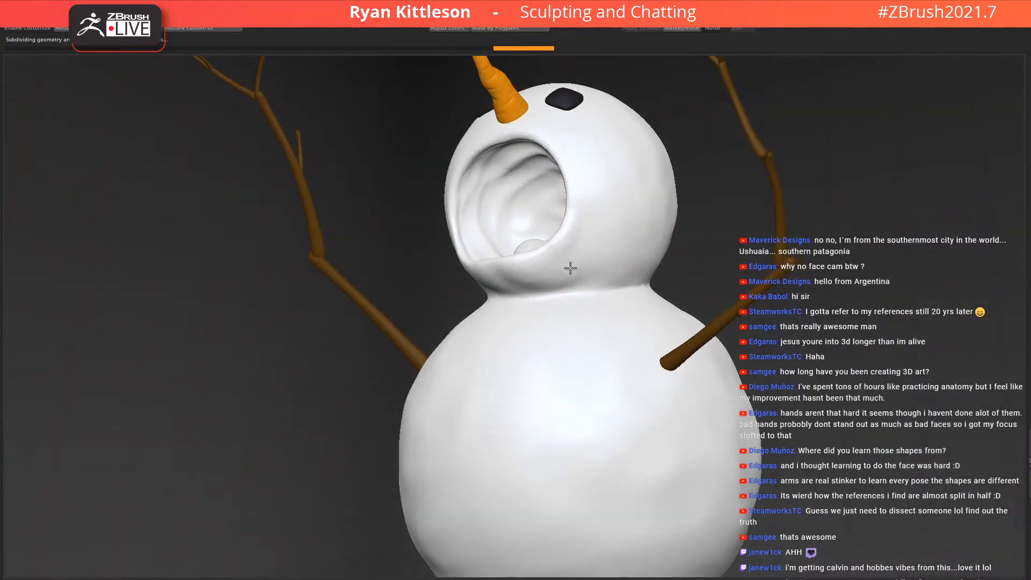
drag(646, 229, 579, 231)
Examine the reshaped snowman from several angles, alone and among the other snowmen on the base
mouse_move(531, 219)
ctrl+right_down()
mouse_move(560, 248)
mouse_move(591, 258)
mouse_move(518, 210)
ctrl+right_up()
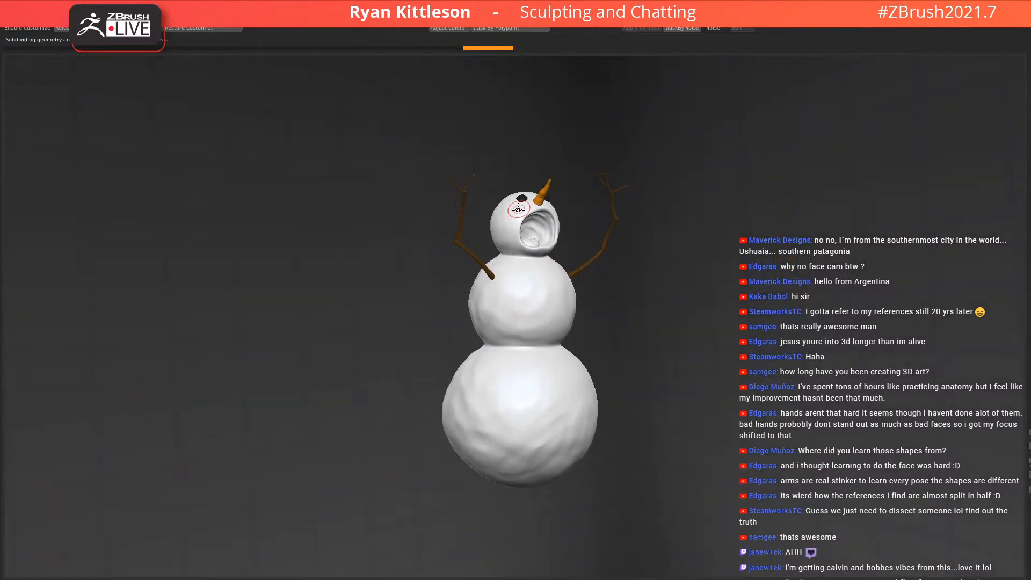
ctrl+right_drag(517, 228, 586, 176)
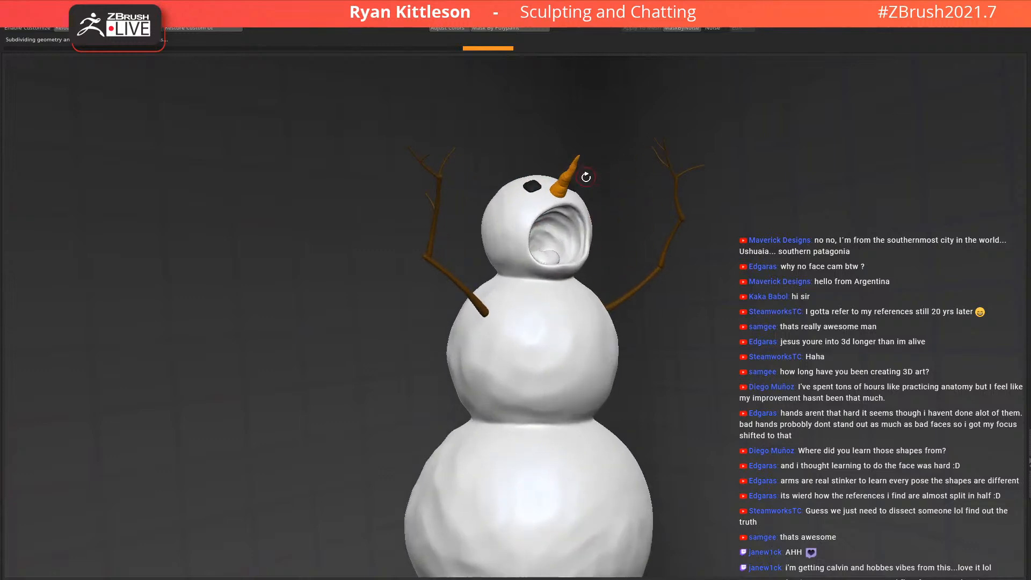
mouse_move(517, 218)
ctrl+right_down()
mouse_move(635, 308)
mouse_move(589, 306)
ctrl+right_up()
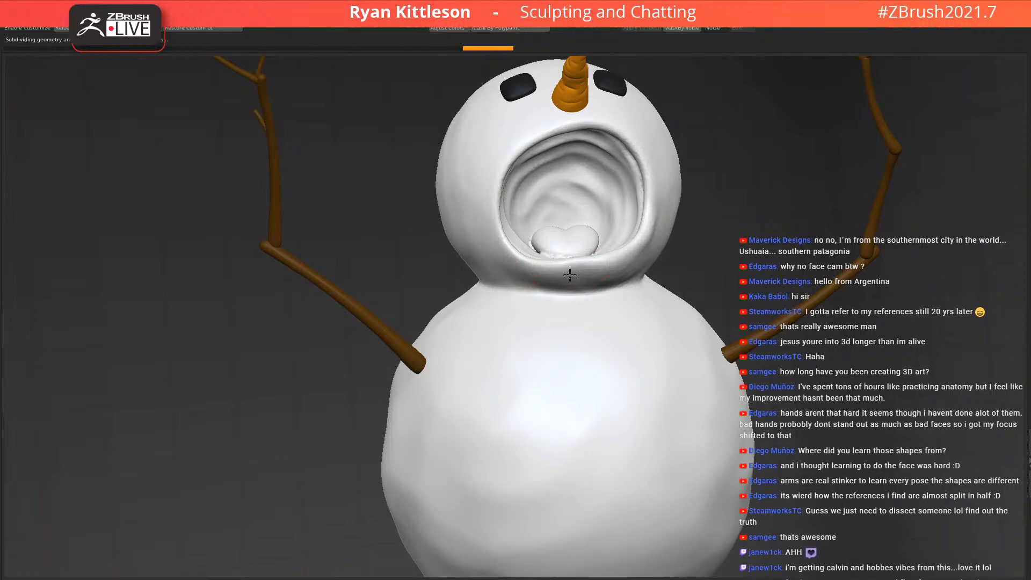
right_drag(569, 273, 572, 290)
mouse_move(559, 225)
ctrl+right_down()
mouse_move(570, 245)
mouse_move(541, 224)
mouse_move(575, 229)
mouse_move(614, 287)
mouse_move(579, 225)
ctrl+right_up()
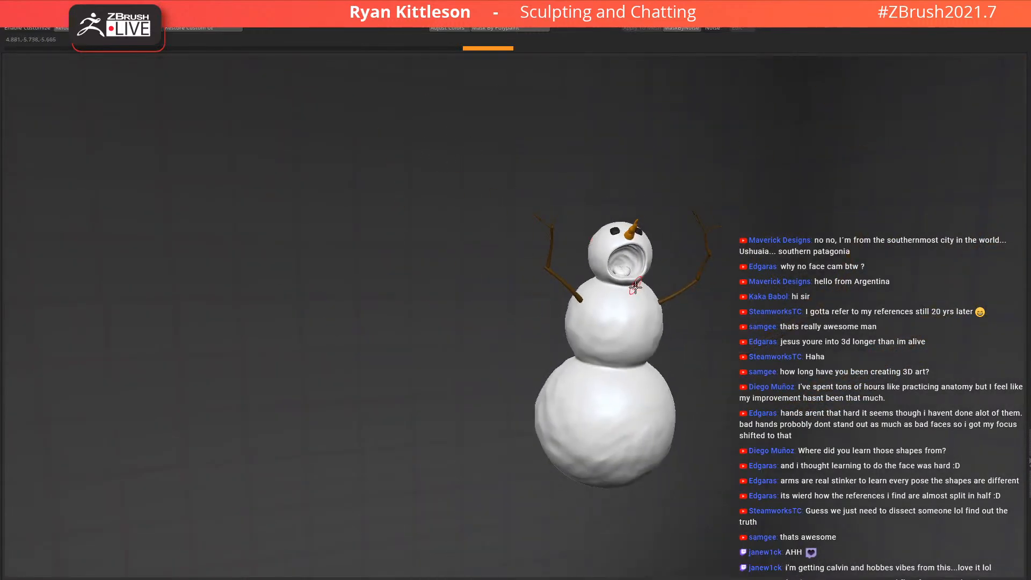
ctrl+right_drag(639, 299, 645, 312)
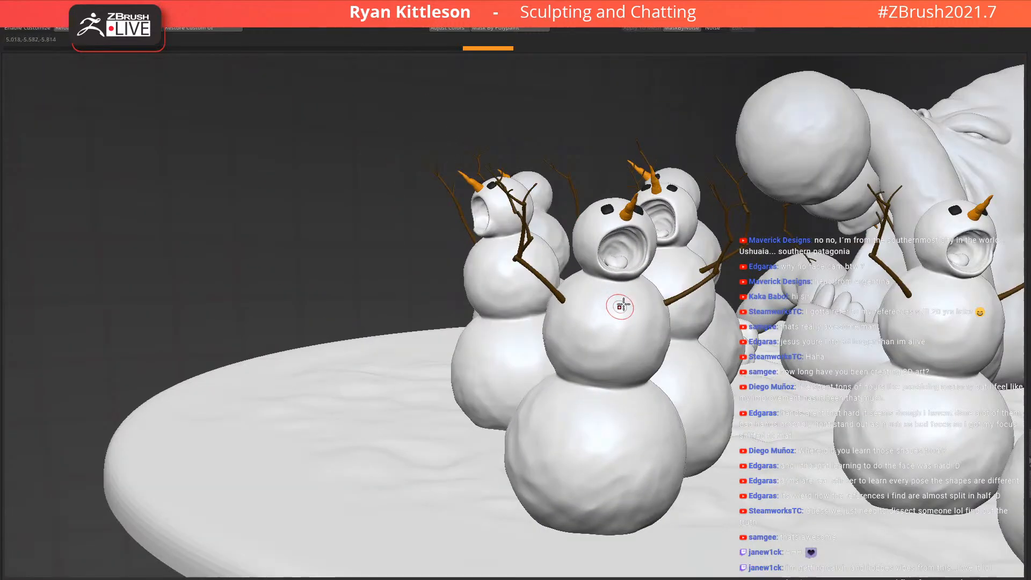
right_drag(527, 292, 686, 273)
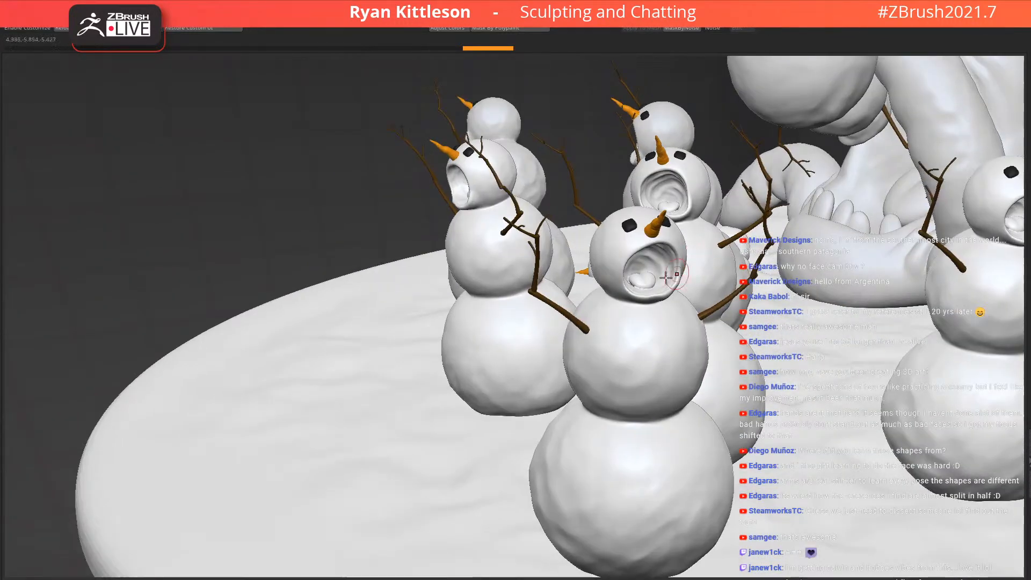
right_drag(502, 297, 569, 291)
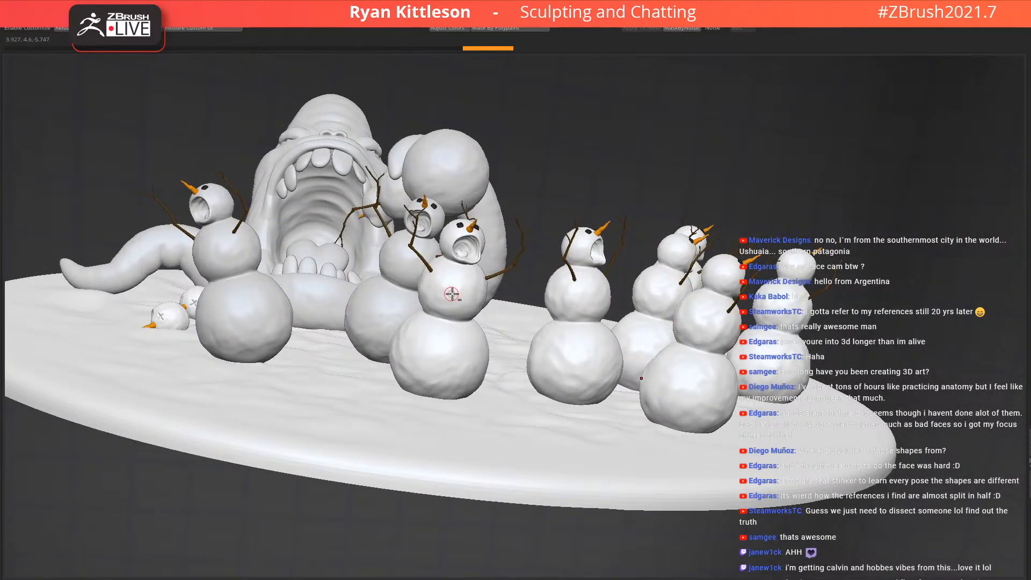
Refine the lower lip and mouth corners of the screaming snowman in front of the monster with a resized brush
ctrl+right_drag(467, 274, 438, 318)
alt+right_drag(519, 325, 695, 384)
alt+right_drag(767, 358, 610, 271)
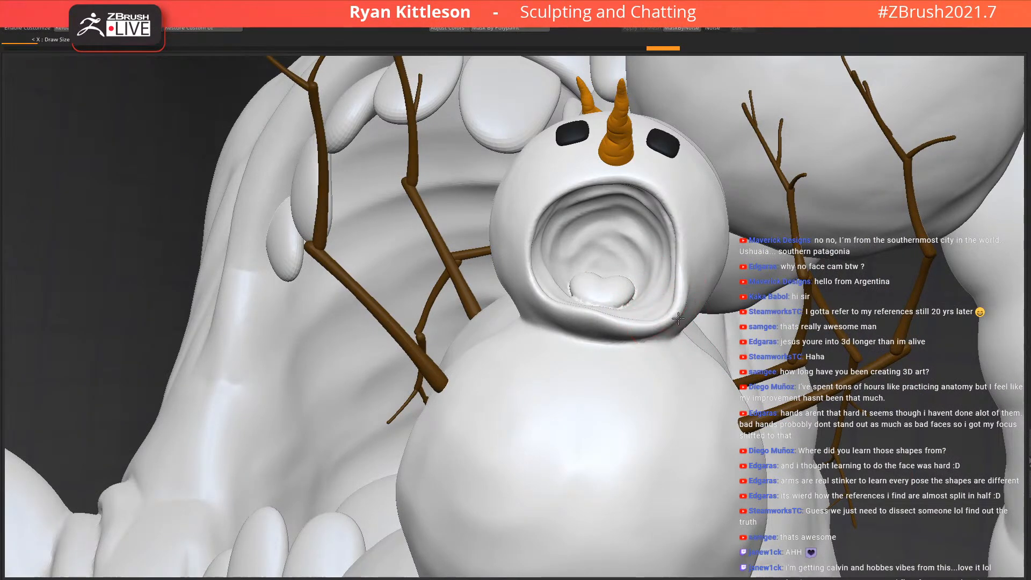
right_drag(677, 318, 677, 316)
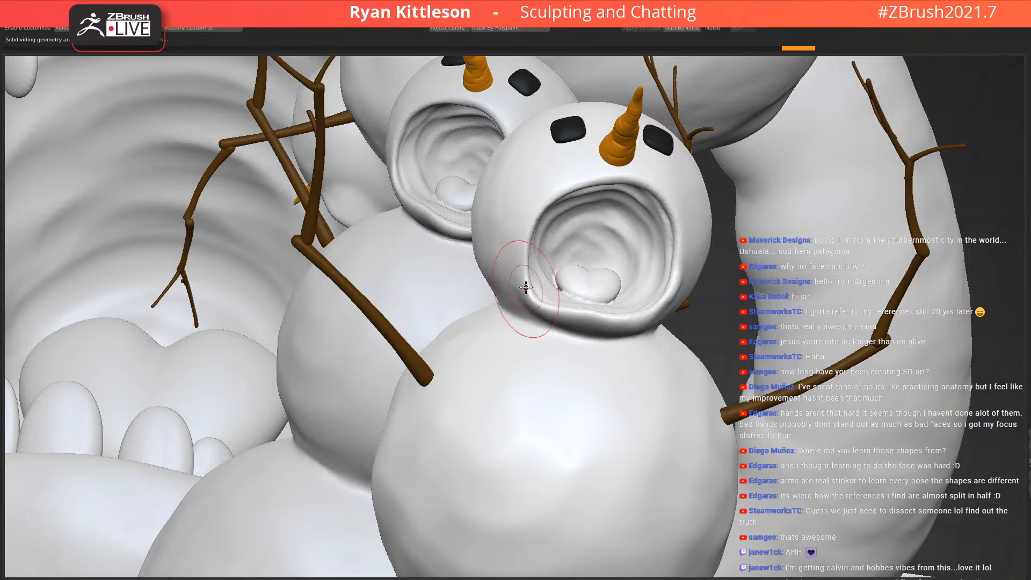
ctrl+right_drag(533, 261, 431, 156)
right_drag(545, 316, 557, 299)
ctrl+right_drag(681, 293, 695, 317)
right_drag(679, 317, 600, 290)
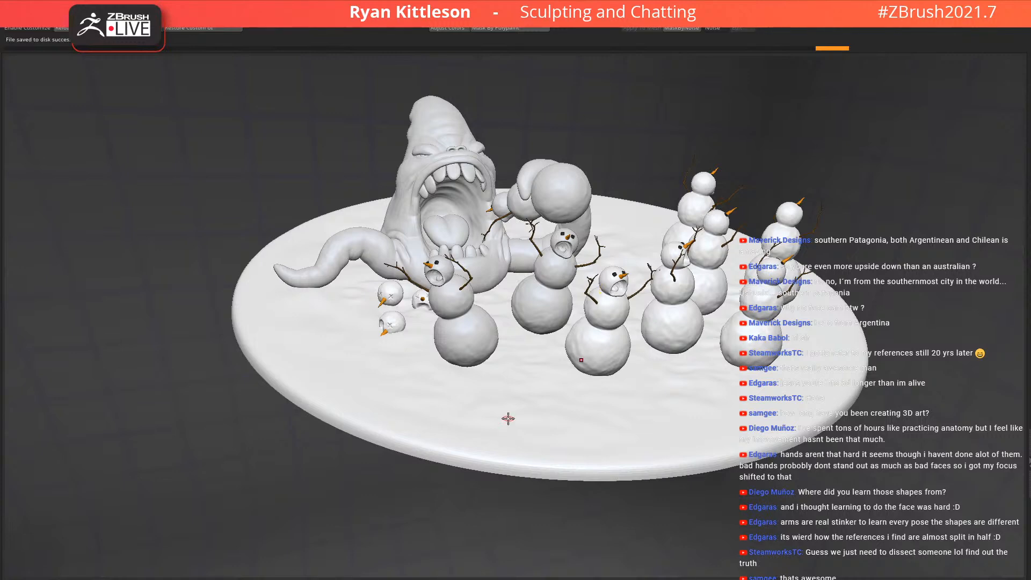
Select the monster's body, resize the brush and sculpt uneven relief along the side of its head behind the eye
drag(593, 321, 608, 302)
drag(555, 356, 444, 291)
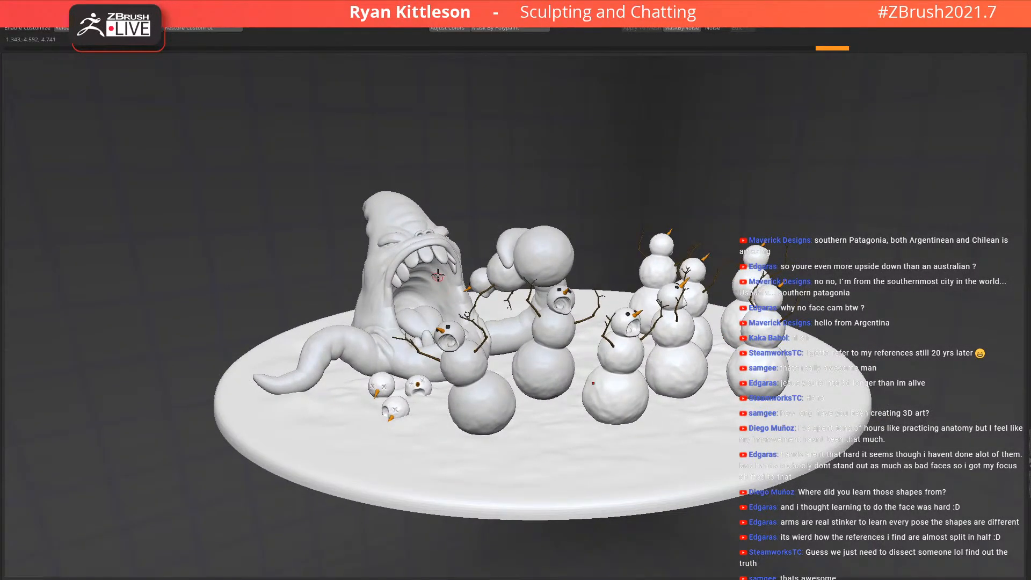
alt+click(419, 237)
ctrl+right_drag(429, 233, 477, 245)
key(s)
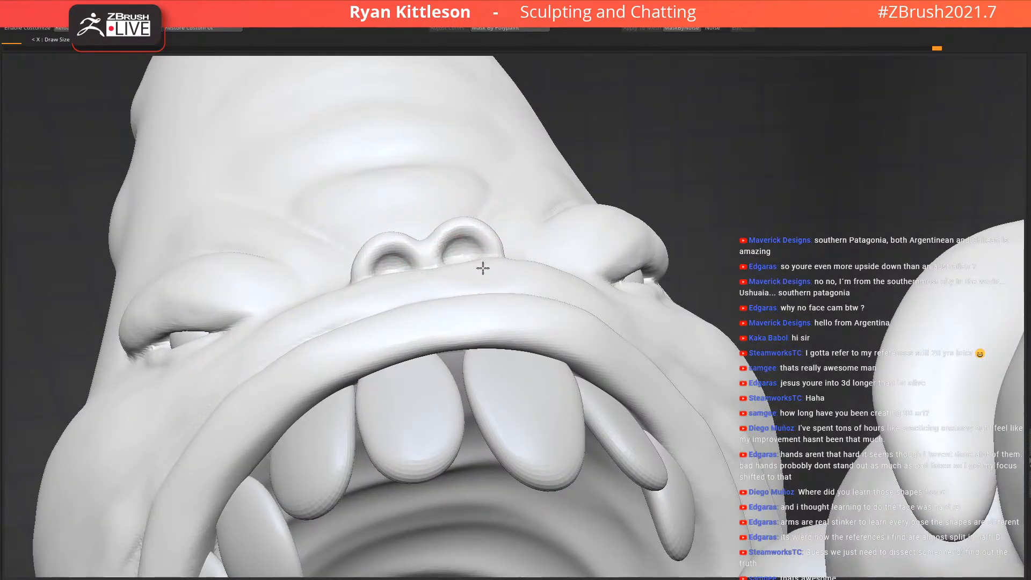
right_drag(399, 243, 368, 239)
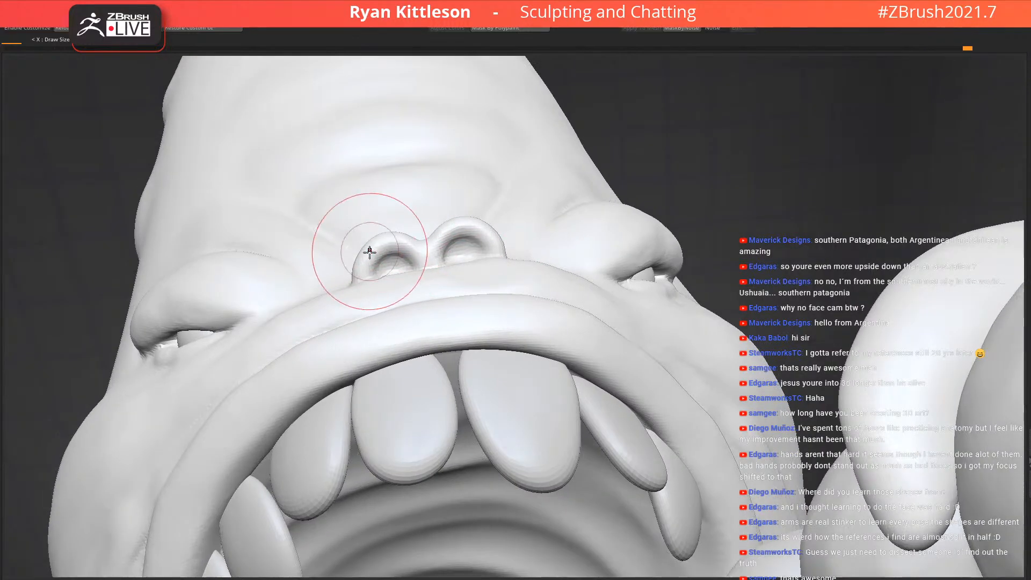
mouse_move(430, 256)
right_down()
mouse_move(451, 260)
mouse_move(428, 271)
mouse_move(474, 276)
mouse_move(466, 253)
right_up()
mouse_move(403, 338)
ctrl+right_down()
mouse_move(467, 294)
mouse_move(486, 299)
ctrl+right_up()
key(x)
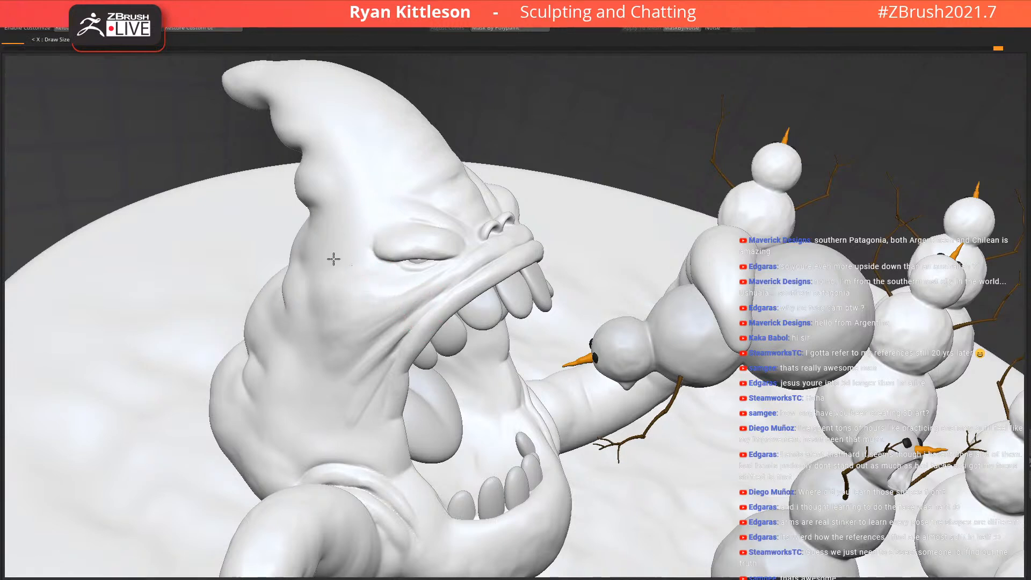
drag(326, 247, 344, 261)
mouse_move(325, 296)
mouse_down()
mouse_move(348, 233)
mouse_move(410, 210)
mouse_move(354, 188)
mouse_up()
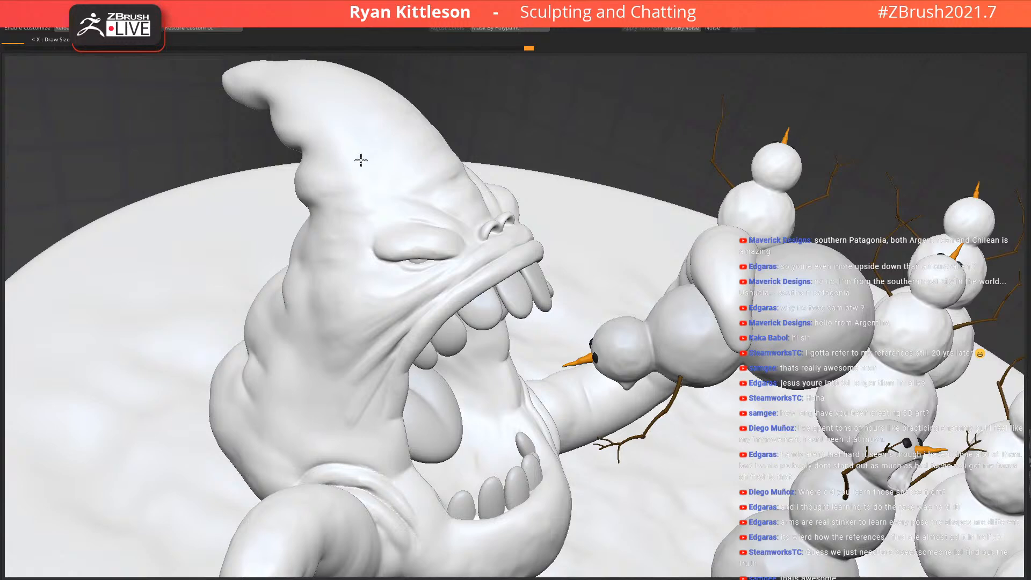
Sculpt irregular lumps along the monster's pointed head, working from the tip down toward the face with the body isolated
drag(317, 139, 309, 127)
mouse_move(396, 207)
alt+right_down()
mouse_move(425, 243)
mouse_move(419, 281)
mouse_move(430, 185)
alt+right_up()
drag(398, 198, 342, 204)
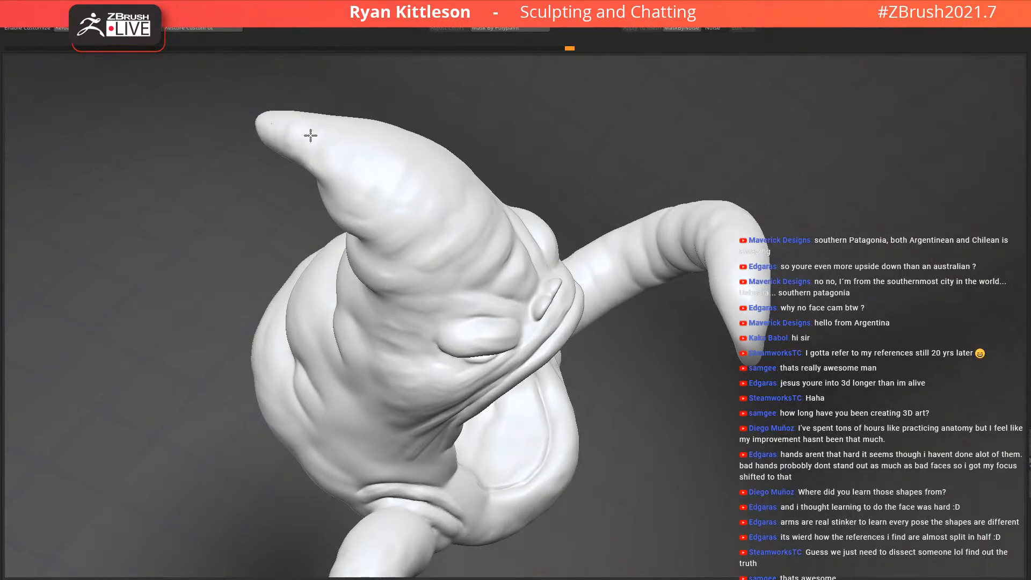
mouse_move(351, 229)
mouse_down()
mouse_move(414, 233)
mouse_move(370, 231)
mouse_up()
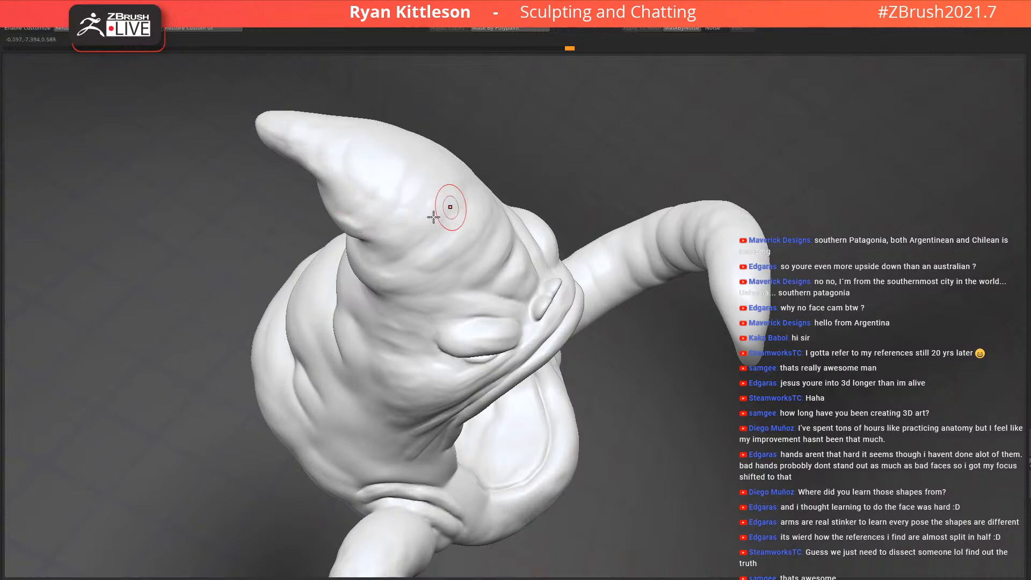
right_drag(449, 209, 508, 200)
mouse_move(513, 194)
mouse_down()
mouse_move(508, 138)
mouse_move(433, 203)
mouse_move(456, 138)
mouse_move(438, 135)
mouse_up()
mouse_move(454, 181)
right_down()
mouse_move(469, 254)
mouse_move(460, 253)
right_up()
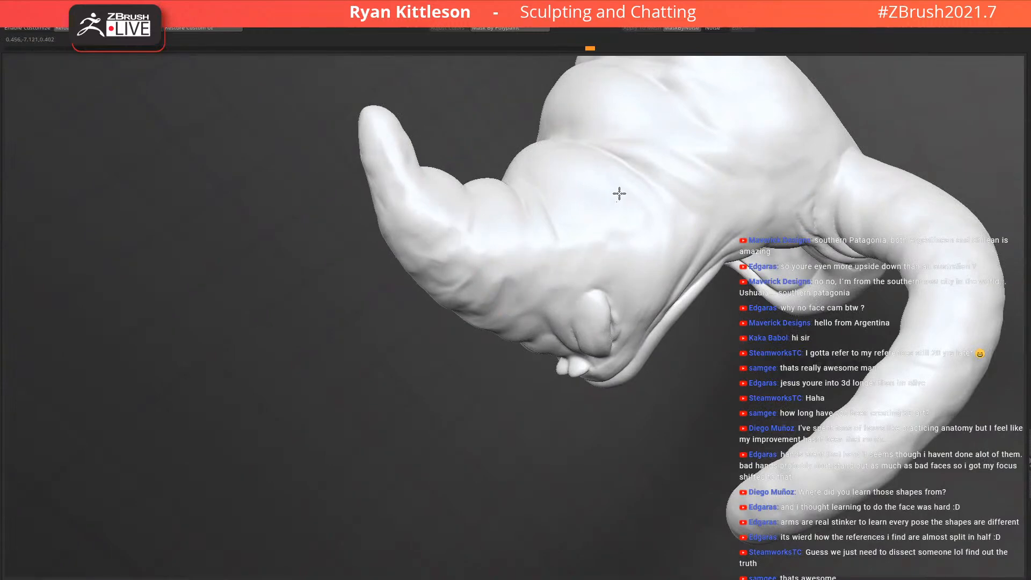
Roughen the monster's upper eyelid, brow and forehead folds with uneven strokes
mouse_move(621, 237)
right_down()
mouse_move(690, 288)
mouse_move(660, 270)
right_up()
drag(656, 274, 701, 238)
mouse_move(671, 255)
right_down()
mouse_move(663, 240)
mouse_move(666, 268)
right_up()
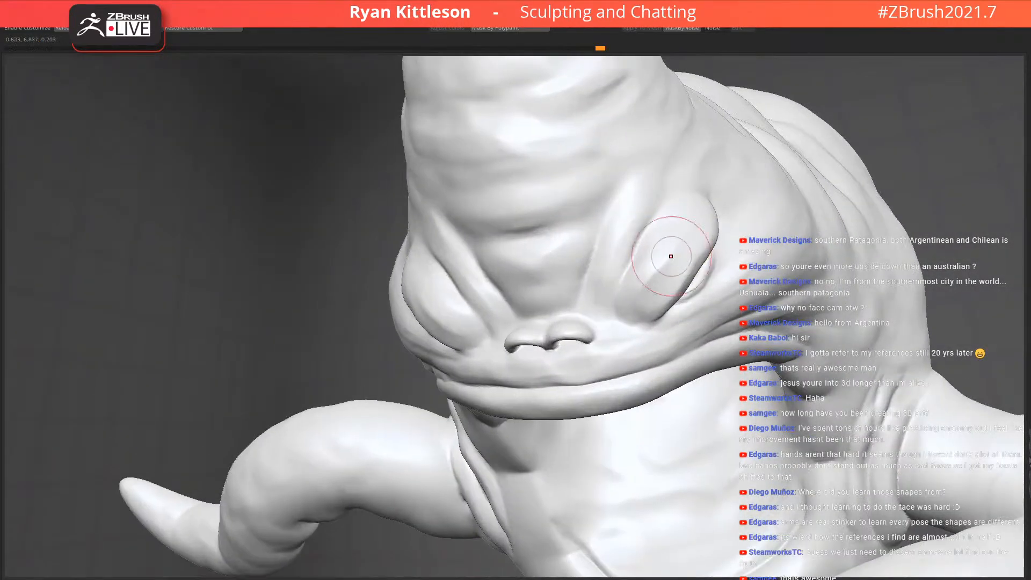
mouse_move(658, 255)
mouse_down()
mouse_move(644, 302)
mouse_move(695, 232)
mouse_move(660, 255)
mouse_up()
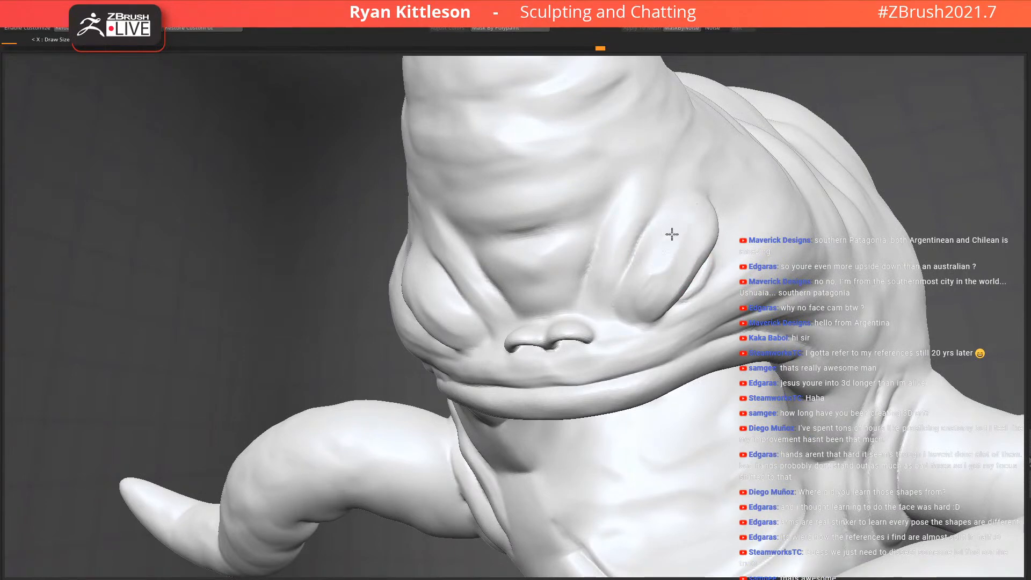
mouse_move(520, 279)
right_down()
mouse_move(433, 313)
mouse_move(562, 301)
right_up()
mouse_move(544, 292)
mouse_down()
mouse_move(568, 262)
mouse_move(525, 255)
mouse_move(511, 205)
mouse_up()
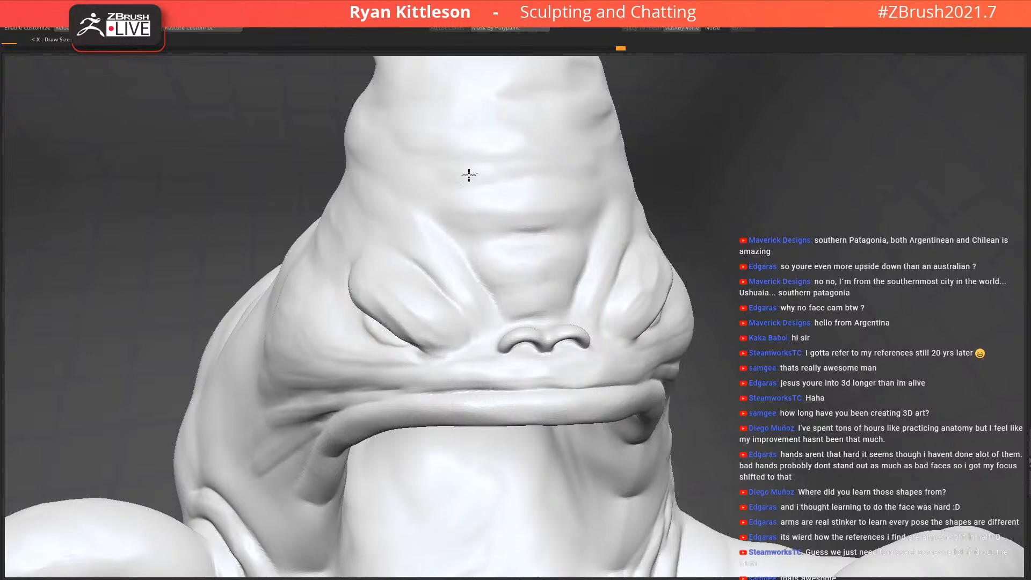
Add lumpy surface variation to the monster's temple and cheek beside the eye
mouse_move(507, 230)
right_down()
mouse_move(553, 260)
mouse_move(638, 217)
mouse_move(579, 368)
mouse_move(685, 363)
right_up()
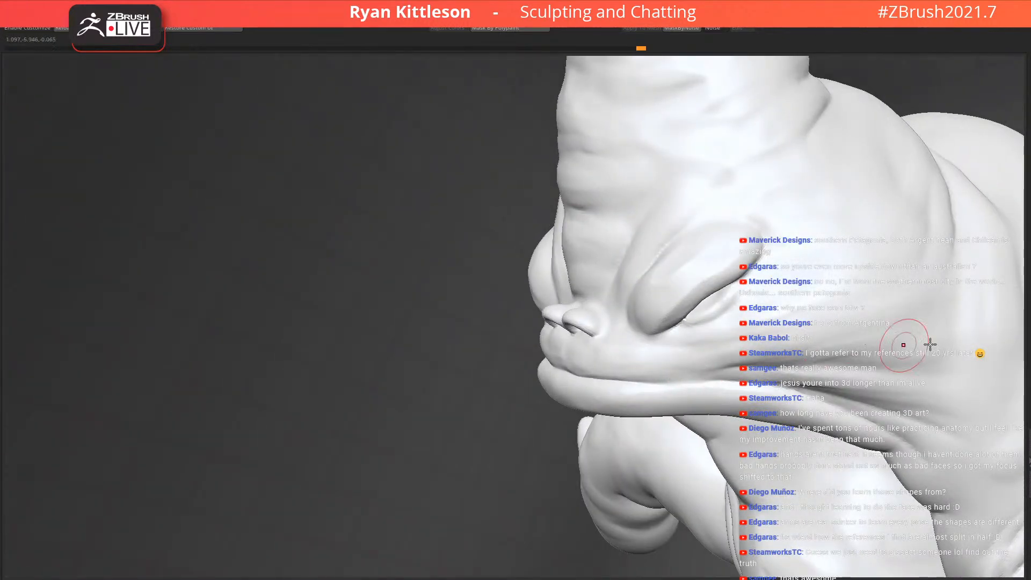
mouse_move(817, 284)
right_down()
mouse_move(656, 271)
mouse_move(621, 295)
right_up()
mouse_move(621, 296)
mouse_down()
mouse_move(693, 214)
mouse_move(645, 264)
mouse_move(575, 266)
mouse_up()
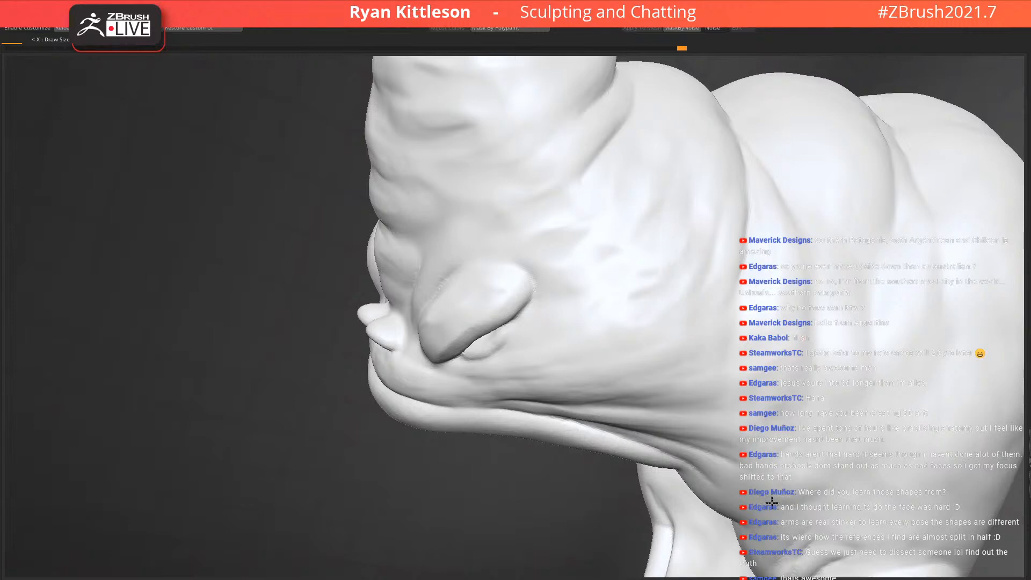
Carry the lumpy relief around the back of the head onto the first large body roll
right_drag(712, 270, 539, 257)
drag(563, 147, 557, 209)
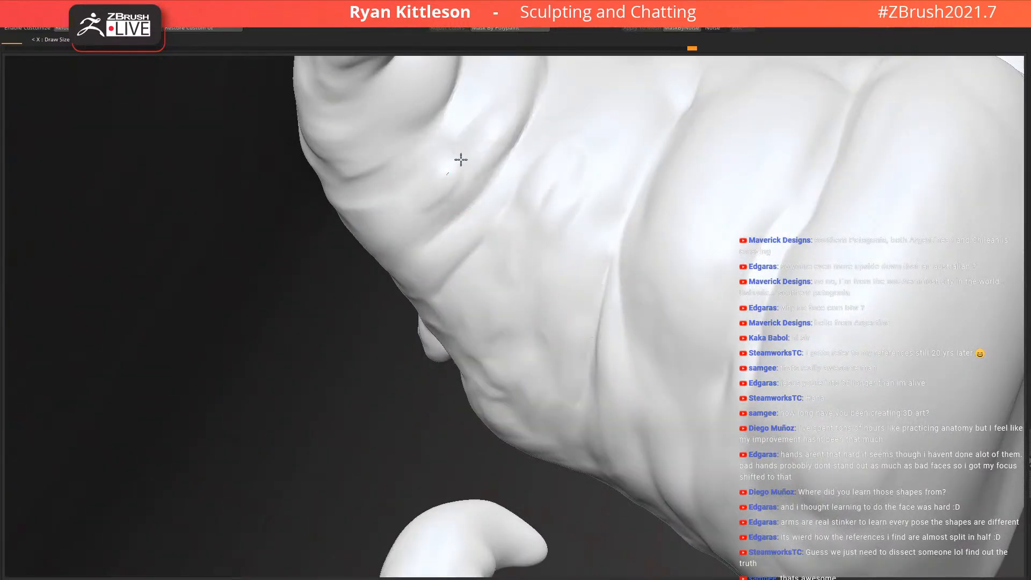
drag(692, 210, 644, 323)
mouse_move(688, 230)
mouse_down()
mouse_move(675, 372)
mouse_move(789, 138)
mouse_up()
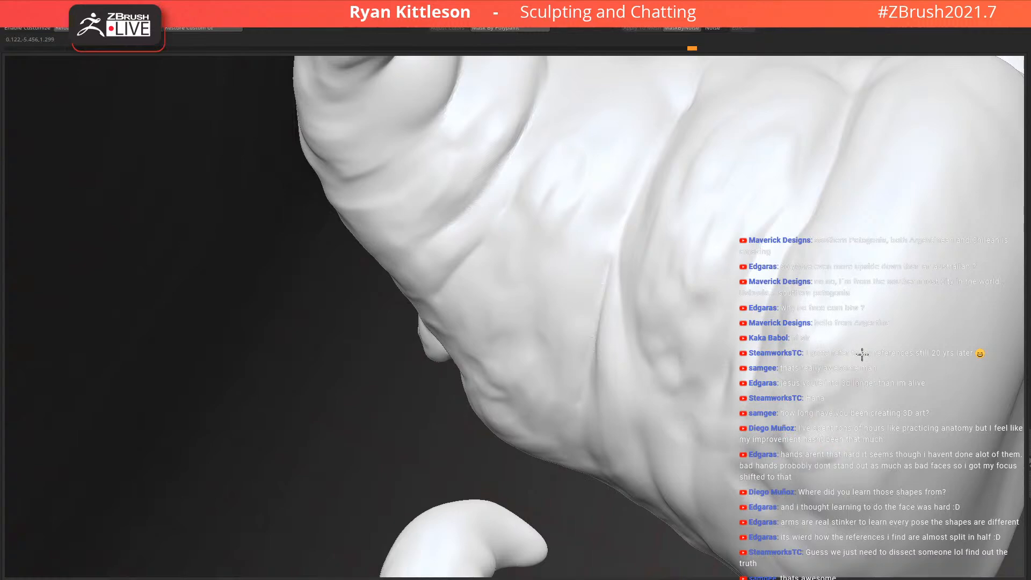
Sculpt uneven ridges across the roof and inner walls of the monster's mouth
ctrl+right_drag(711, 375, 621, 317)
drag(604, 259, 474, 320)
drag(588, 236, 490, 260)
drag(558, 206, 464, 264)
drag(537, 188, 463, 263)
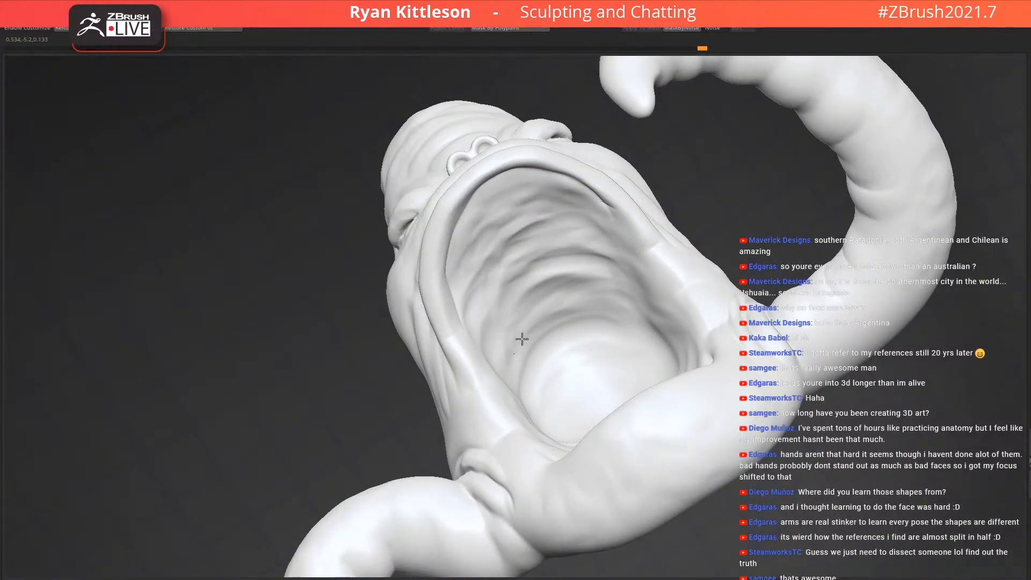
right_drag(612, 352, 696, 443)
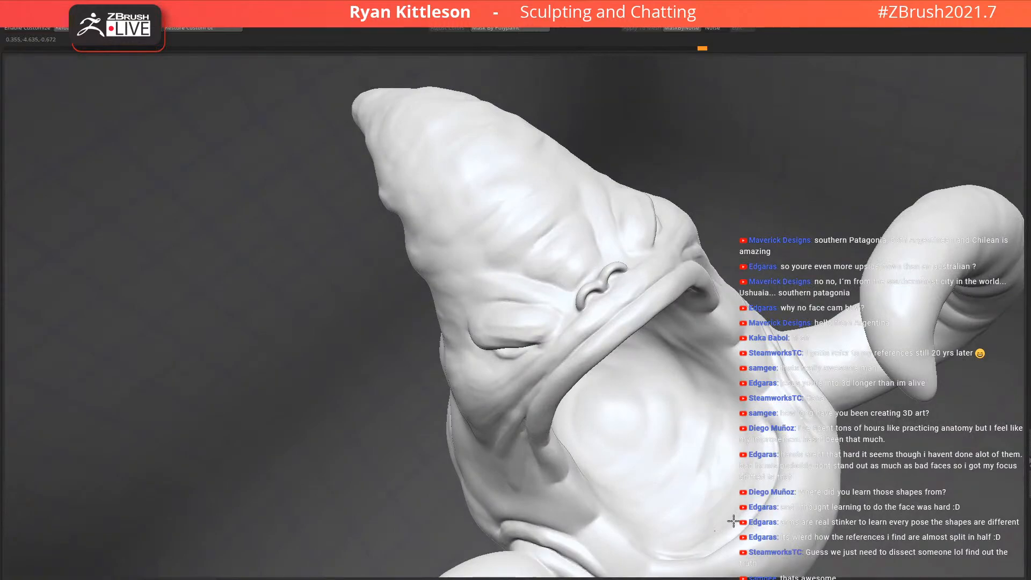
Show the whole scene again and mask the fallen snowman heads except the frontmost one
key(shift+s)
alt+right_drag(663, 390, 588, 228)
alt+right_drag(678, 276, 515, 102)
right_drag(633, 333, 662, 225)
right_drag(662, 273, 588, 330)
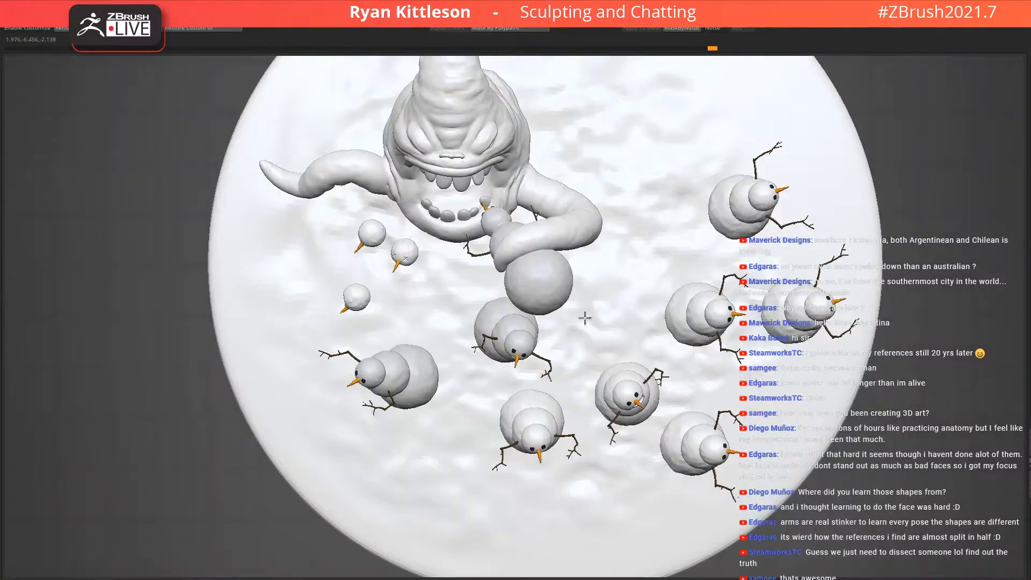
alt+click(359, 300)
ctrl+drag(388, 288, 286, 324)
key(w)
ctrl+click(449, 315)
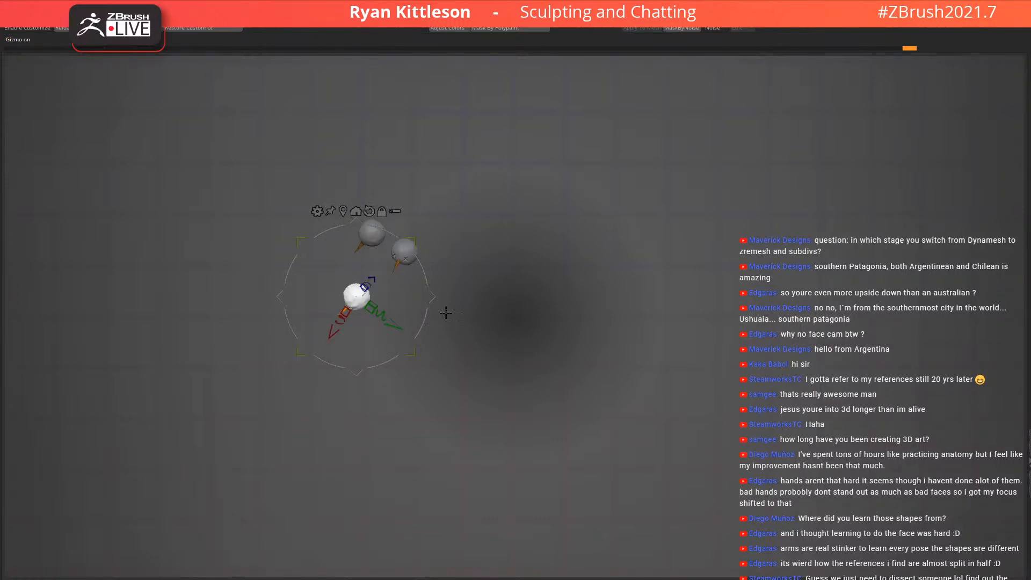
Place a copy of the unmasked head on the snow behind the monster's raised arm and rotate it to a new angle
drag(435, 296, 543, 207)
key(alt+s)
right_drag(671, 235, 672, 200)
right_drag(691, 269, 677, 214)
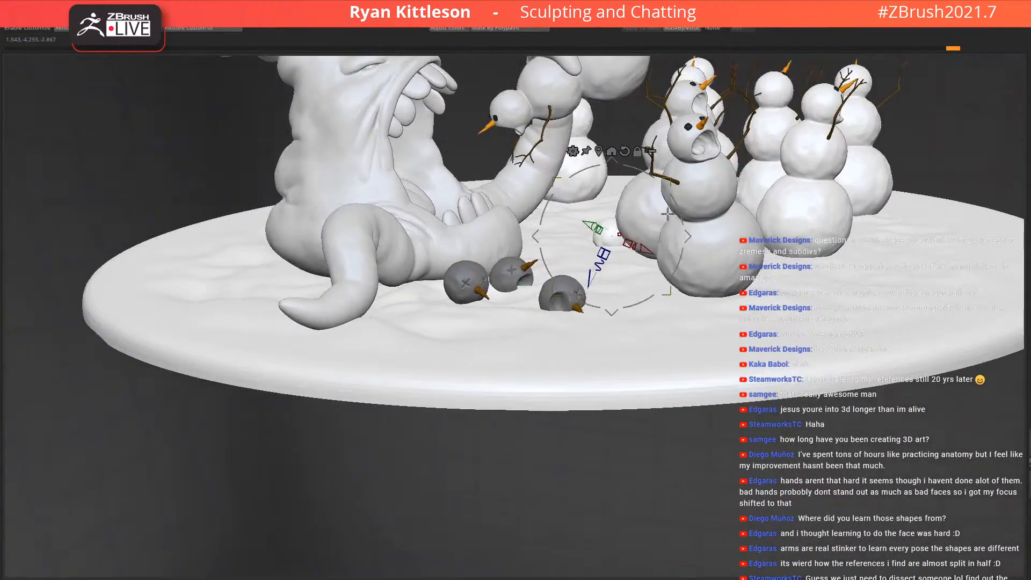
drag(664, 190, 560, 190)
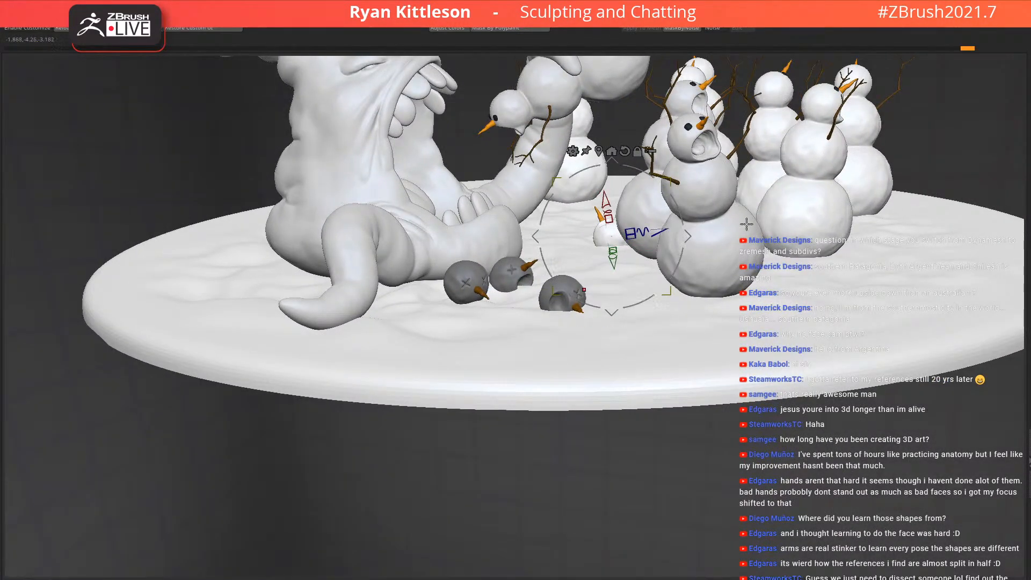
right_drag(744, 210, 731, 247)
drag(640, 233, 664, 299)
right_drag(739, 214, 734, 274)
drag(699, 245, 530, 153)
Place another copy of the head beside the first, turn it differently and check the arrangement from several angles
ctrl+right_drag(709, 237, 700, 201)
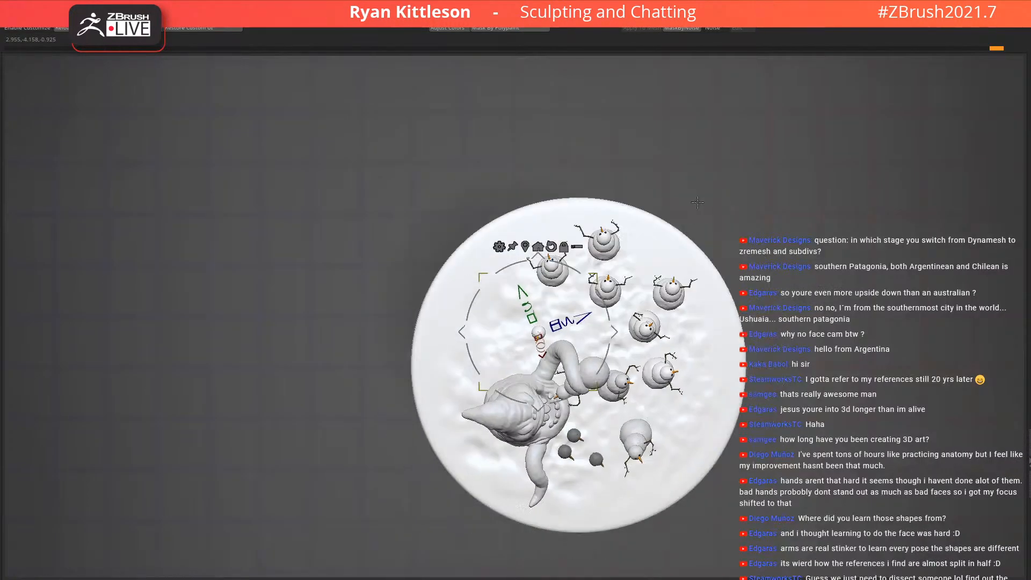
ctrl+right_drag(697, 329, 644, 347)
ctrl+drag(609, 335, 676, 344)
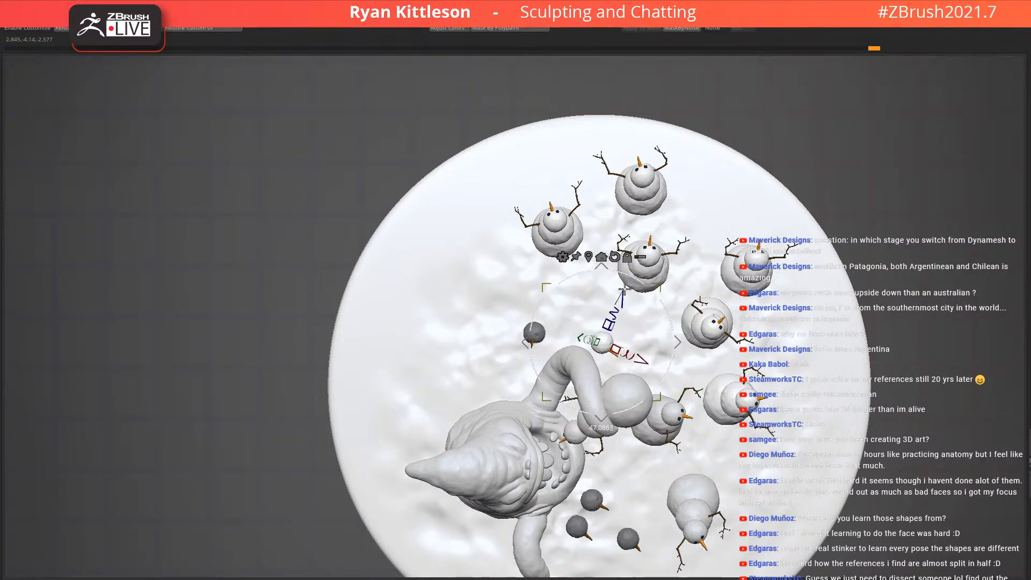
right_drag(684, 305, 734, 287)
right_drag(516, 405, 558, 306)
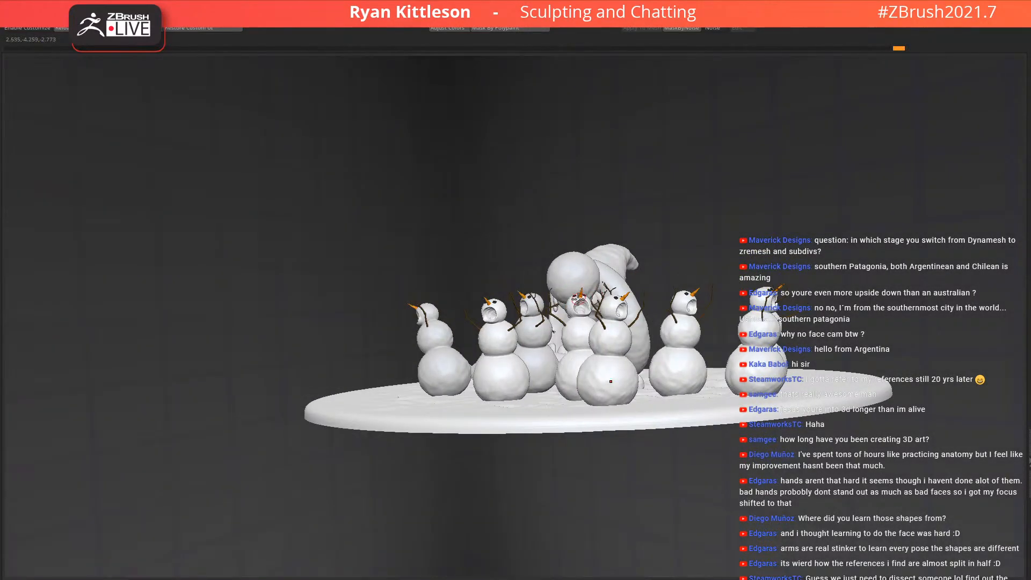
right_drag(560, 291, 499, 316)
right_drag(440, 350, 494, 355)
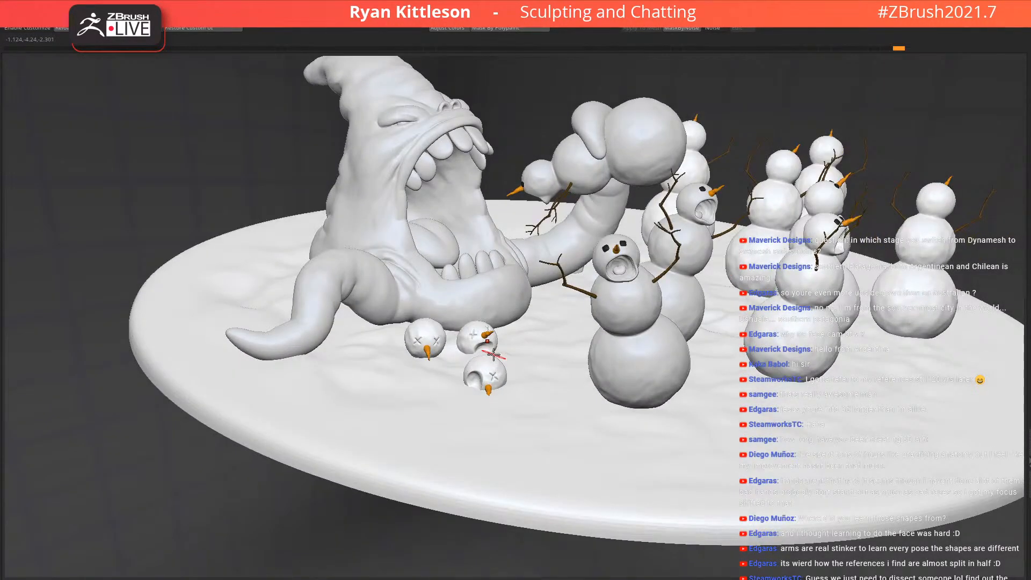
Examine the wireframe and mesh density of the fallen snowman heads up close
ctrl+right_drag(686, 224, 698, 264)
alt+click(698, 260)
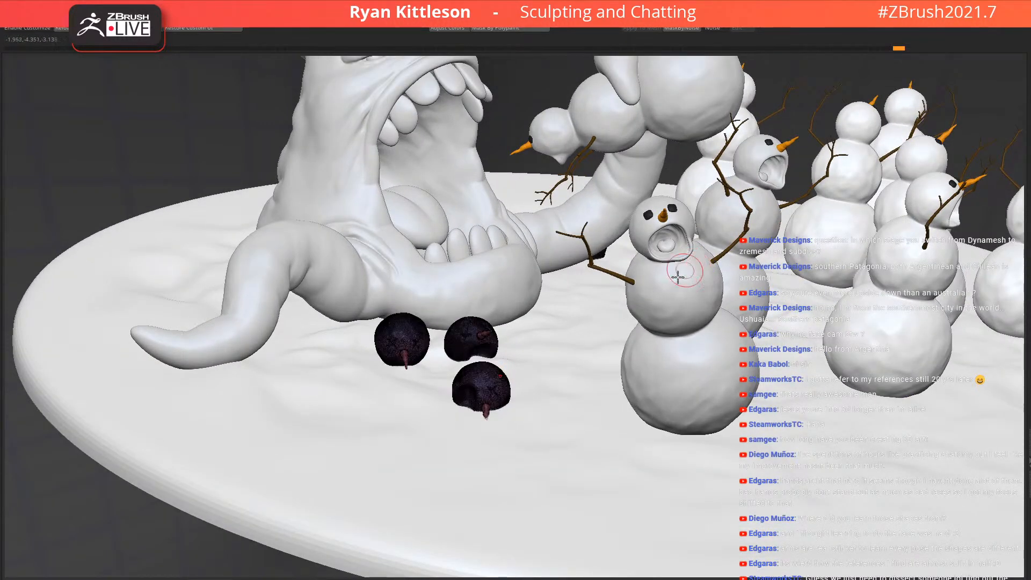
ctrl+right_drag(577, 393, 690, 339)
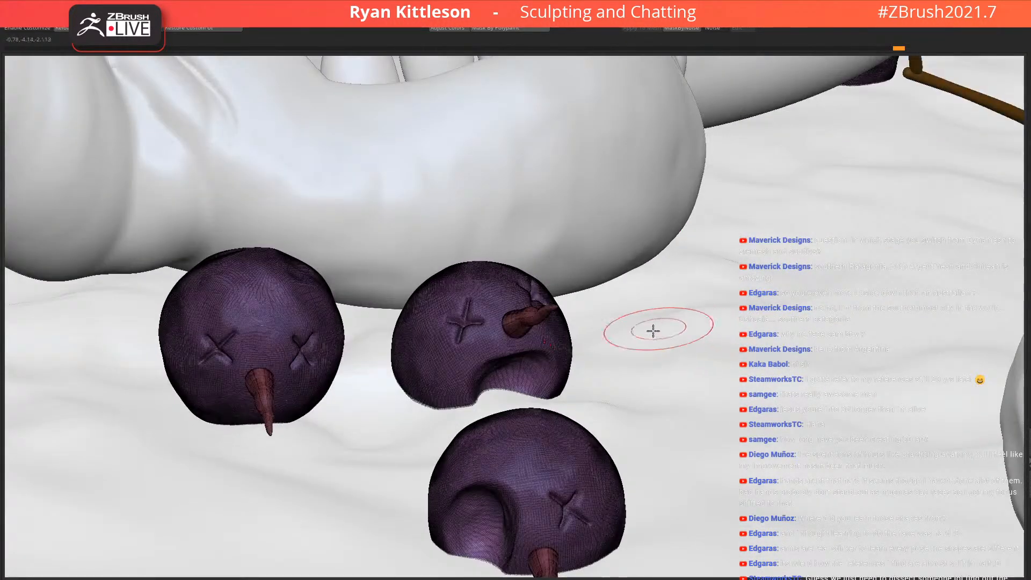
alt+click(644, 338)
ctrl+right_drag(614, 218, 606, 129)
alt+right_drag(794, 243, 729, 270)
shift+right_drag(676, 302, 685, 289)
right_drag(565, 248, 828, 325)
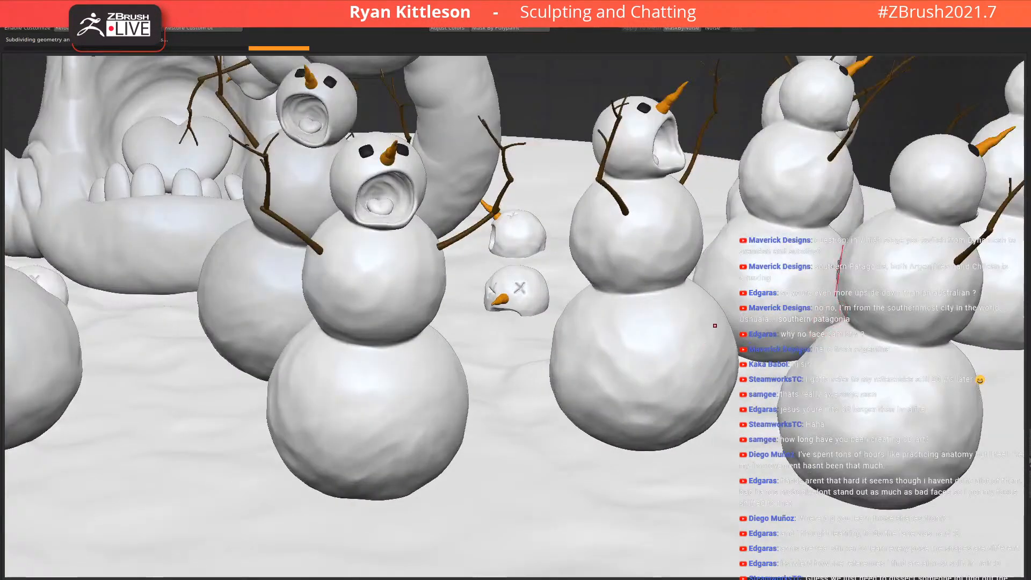
Compare the wireframes and polygroups of two standing snowmen, and review the whole scene without the wireframe
key(shift+f)
ctrl+right_drag(676, 280, 744, 327)
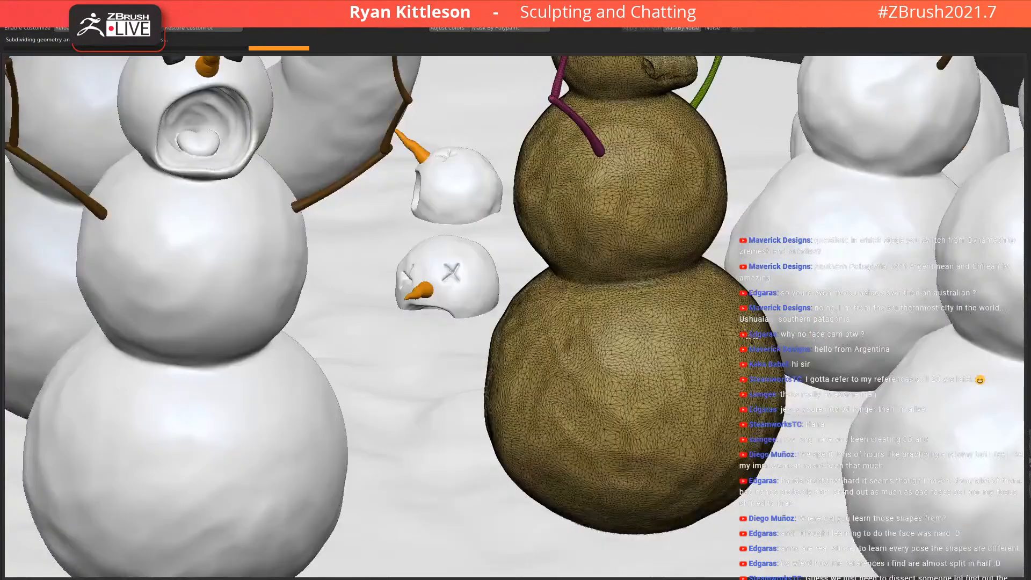
mouse_move(671, 271)
ctrl+right_down()
mouse_move(623, 248)
mouse_move(607, 272)
mouse_move(690, 277)
ctrl+right_up()
right_drag(516, 209, 600, 346)
alt+click(452, 329)
key(shift+f)
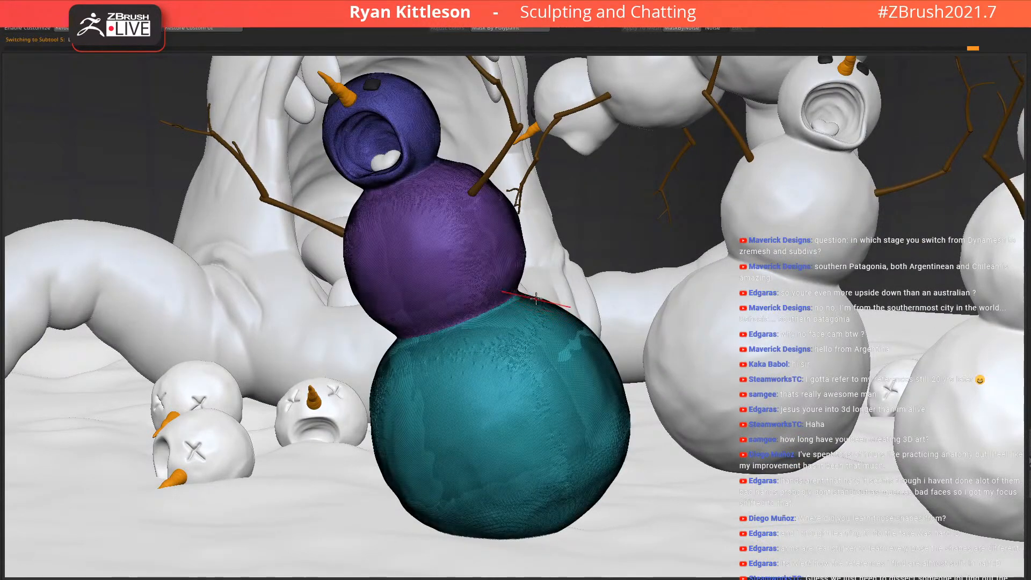
key(shift+f)
ctrl+right_drag(554, 295, 544, 321)
ctrl+right_drag(607, 261, 623, 285)
right_drag(555, 306, 552, 291)
right_drag(460, 320, 574, 331)
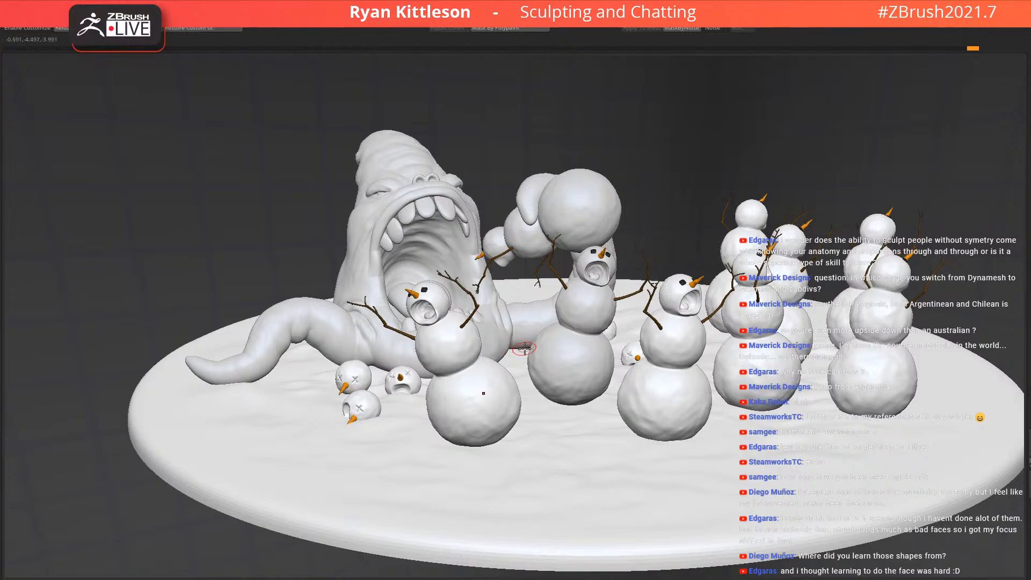
Isolate the monster's body and examine its mouth, arms and side folds from several angles
alt+click(505, 334)
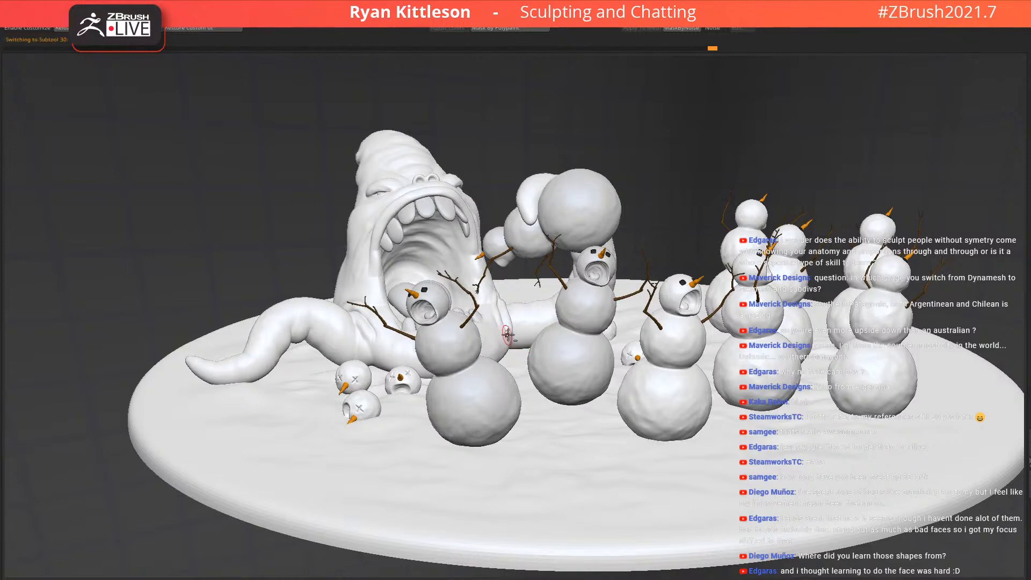
key(ctrl+shift+s)
mouse_move(490, 274)
ctrl+right_down()
mouse_move(511, 286)
mouse_move(495, 328)
mouse_move(522, 291)
ctrl+right_up()
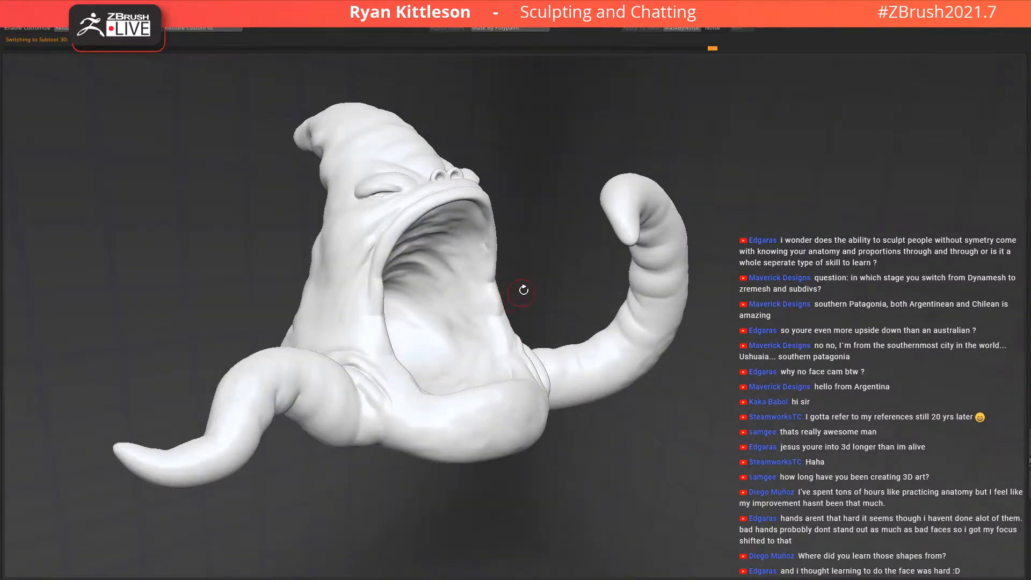
mouse_move(482, 320)
right_down()
mouse_move(564, 302)
mouse_move(490, 271)
mouse_move(488, 302)
mouse_move(490, 293)
right_up()
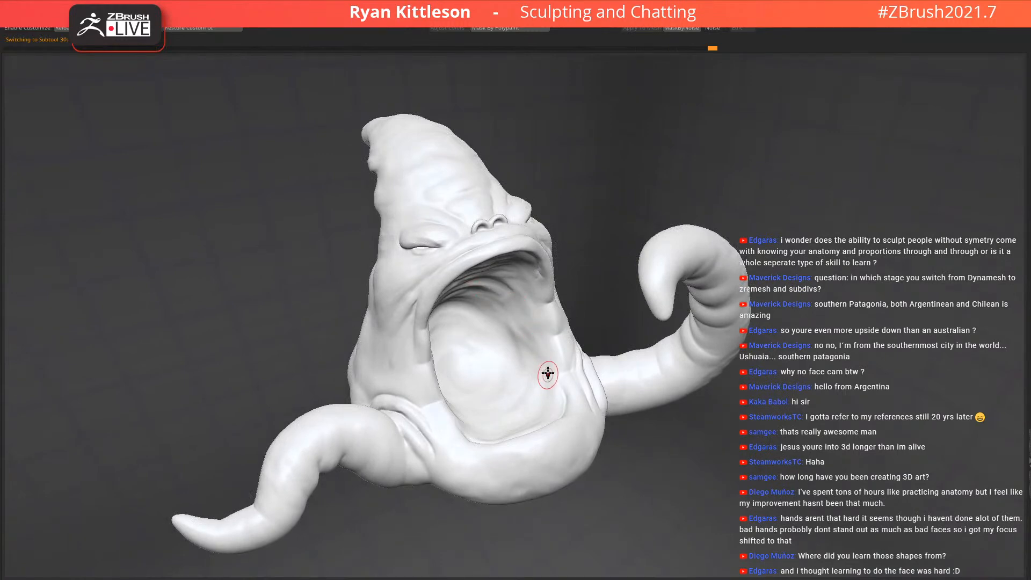
ctrl+right_drag(532, 350, 517, 328)
ctrl+right_drag(467, 295, 453, 352)
ctrl+right_drag(444, 297, 443, 276)
ctrl+right_drag(406, 396, 418, 427)
right_drag(460, 366, 405, 325)
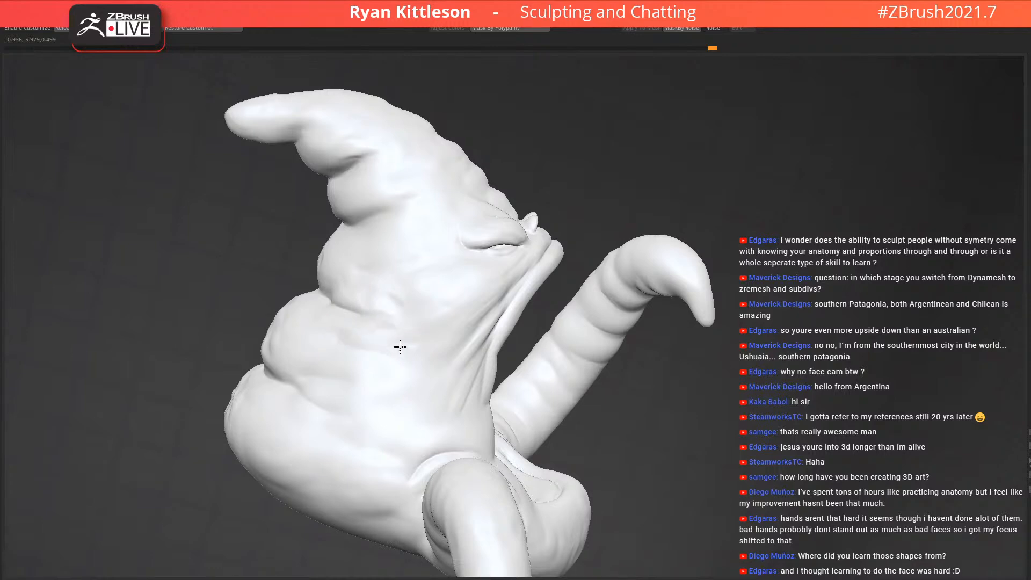
Roughen the monster's body side above the lowered arm's folds and the adjoining part of the chin with short uneven strokes
mouse_move(421, 408)
right_down()
mouse_move(445, 442)
mouse_move(525, 317)
mouse_move(506, 365)
mouse_move(566, 347)
mouse_move(558, 332)
right_up()
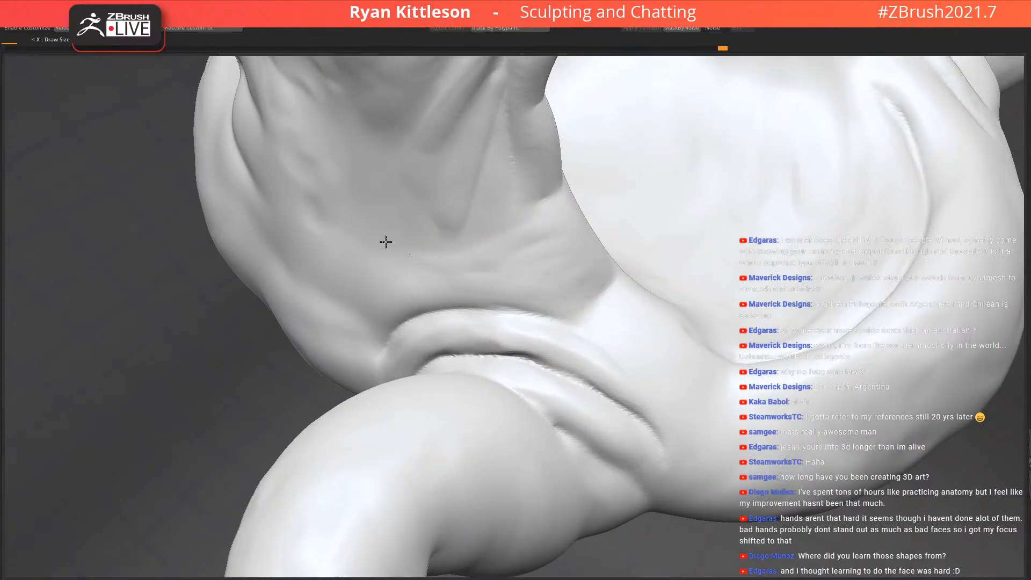
mouse_move(396, 161)
right_down()
mouse_move(403, 200)
mouse_move(381, 238)
right_up()
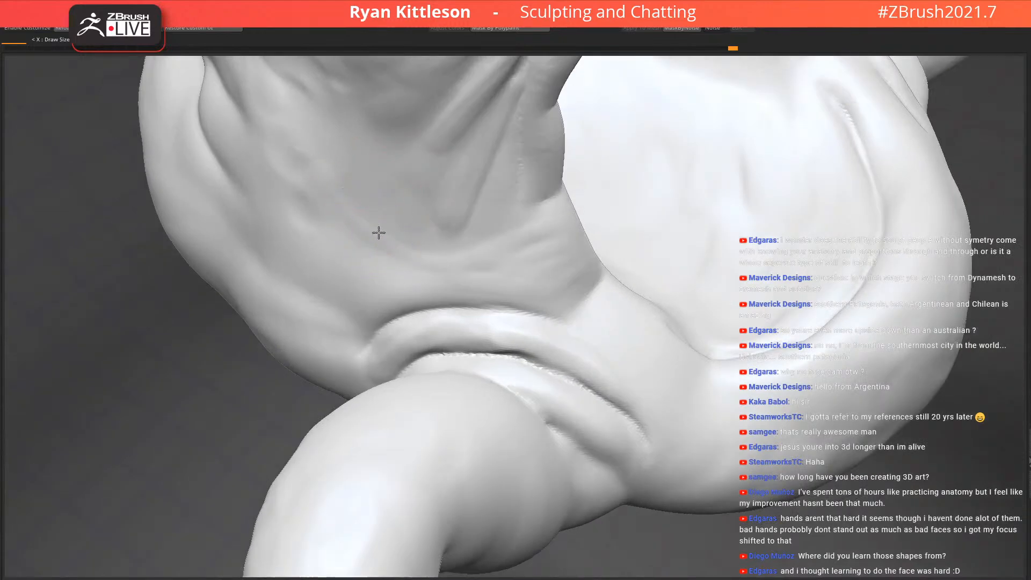
drag(363, 132, 327, 172)
mouse_move(376, 201)
mouse_down()
mouse_move(347, 230)
mouse_move(366, 253)
mouse_move(301, 272)
mouse_up()
drag(406, 266, 378, 299)
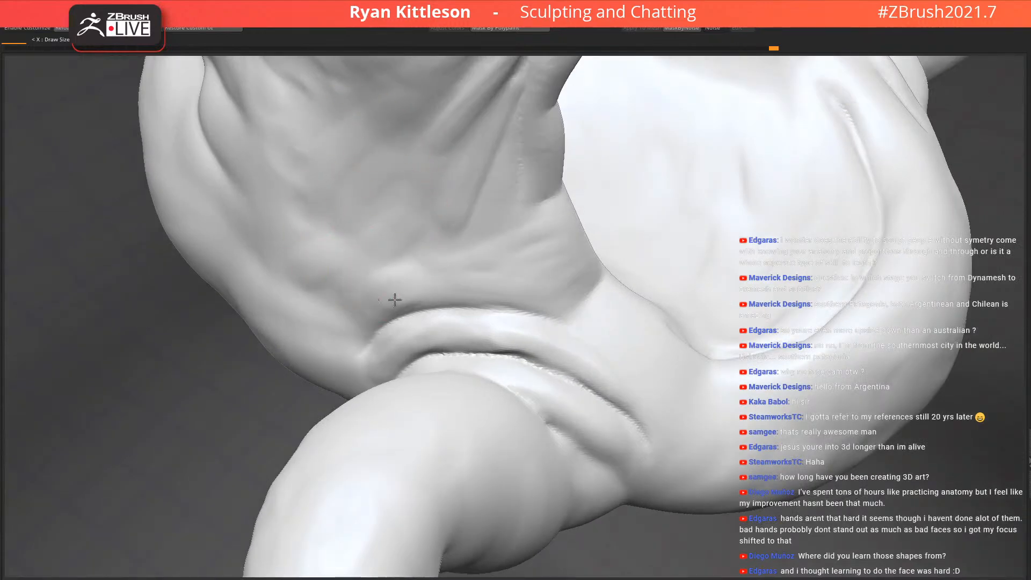
right_drag(686, 347, 642, 338)
mouse_move(682, 485)
mouse_down()
mouse_move(709, 463)
mouse_move(764, 486)
mouse_up()
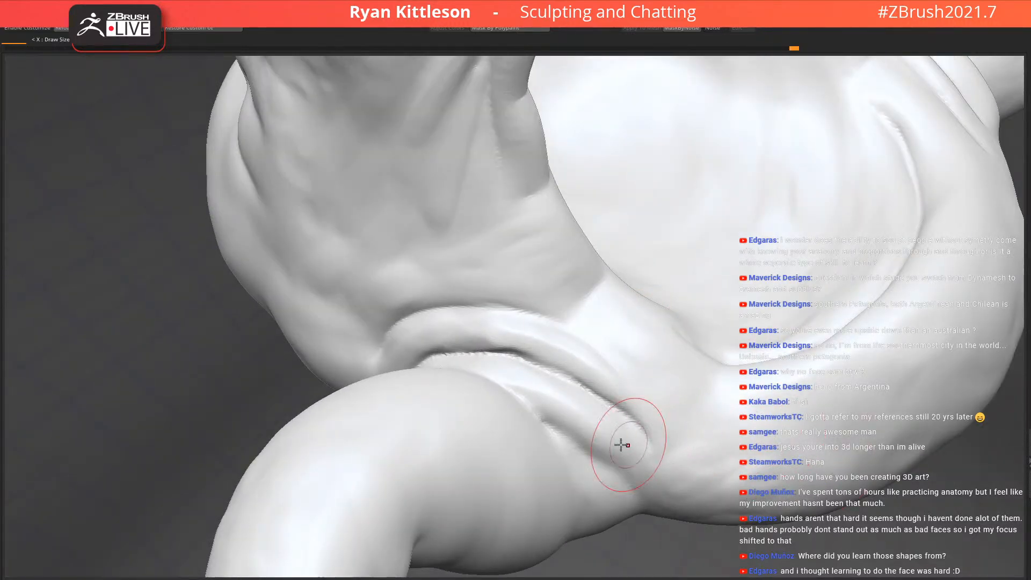
Sculpt subtle unevenness along the lowered arm's bend and its underside near the shoulder folds
mouse_move(558, 408)
right_down()
mouse_move(568, 334)
mouse_move(456, 305)
right_up()
mouse_move(447, 301)
mouse_down()
mouse_move(418, 353)
mouse_move(358, 314)
mouse_up()
drag(343, 383, 266, 434)
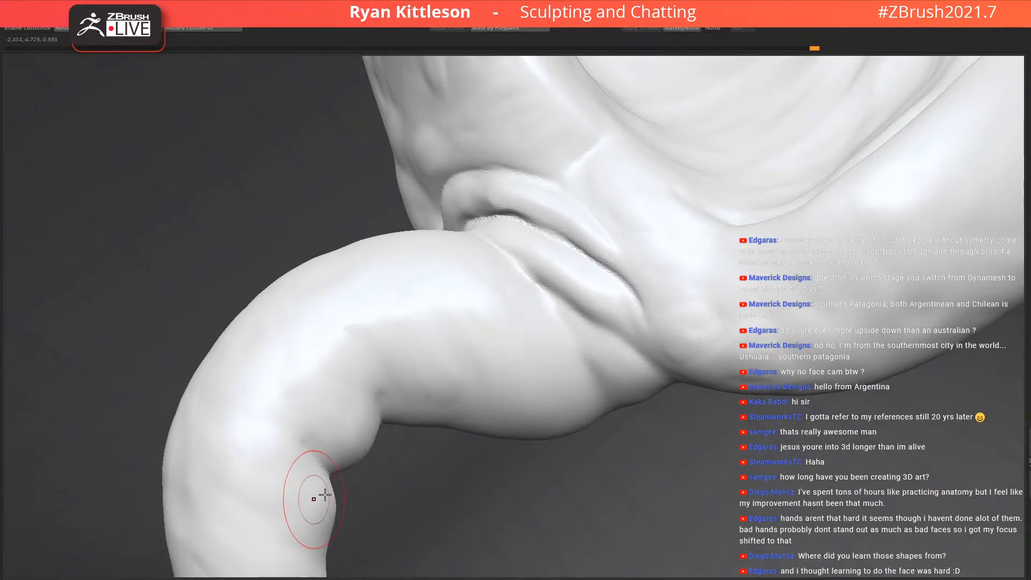
mouse_move(594, 350)
mouse_down()
mouse_move(513, 404)
mouse_move(518, 396)
mouse_up()
Roughen the monster's chin and outer lower lip with irregular surface strokes
alt+right_drag(683, 308, 292, 404)
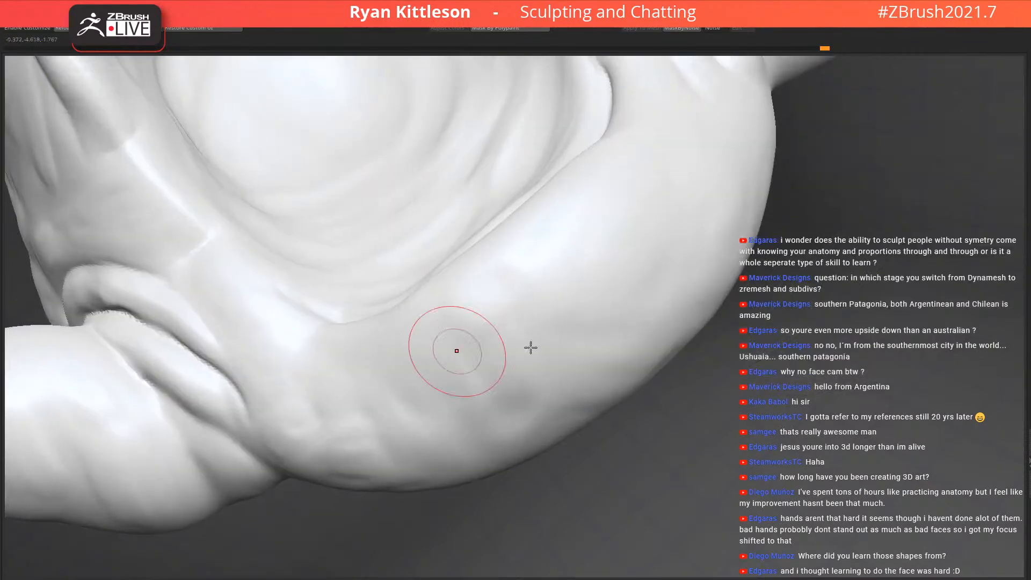
ctrl+right_drag(457, 351, 616, 230)
right_drag(611, 273, 601, 301)
drag(623, 247, 667, 242)
mouse_move(691, 183)
mouse_down()
mouse_move(677, 181)
mouse_move(645, 225)
mouse_up()
ctrl+right_drag(540, 299, 549, 288)
Sculpt a single round wart on the front of the monster's chin and check it within the full scene
key(x)
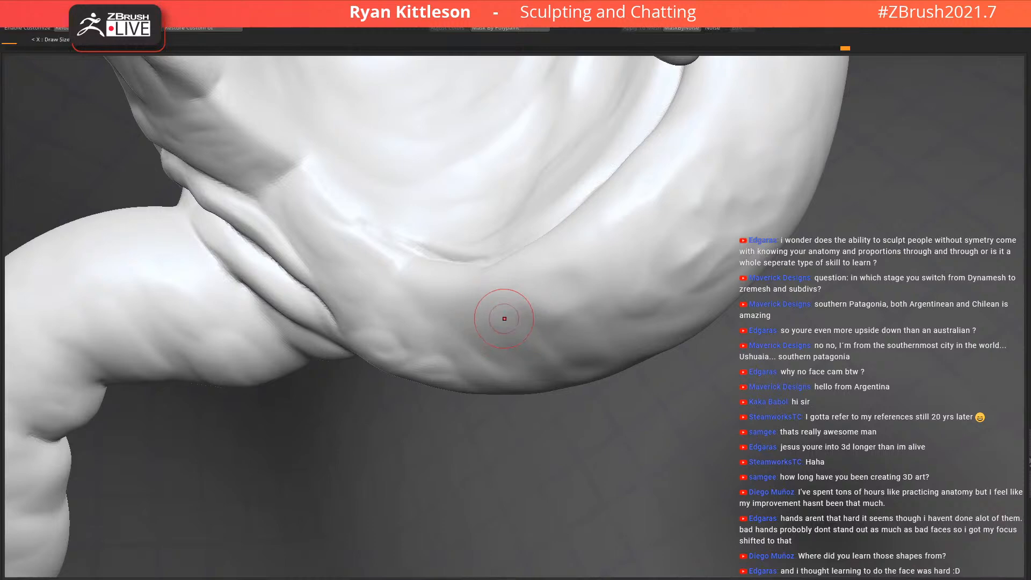
right_drag(519, 348, 536, 334)
drag(536, 334, 529, 343)
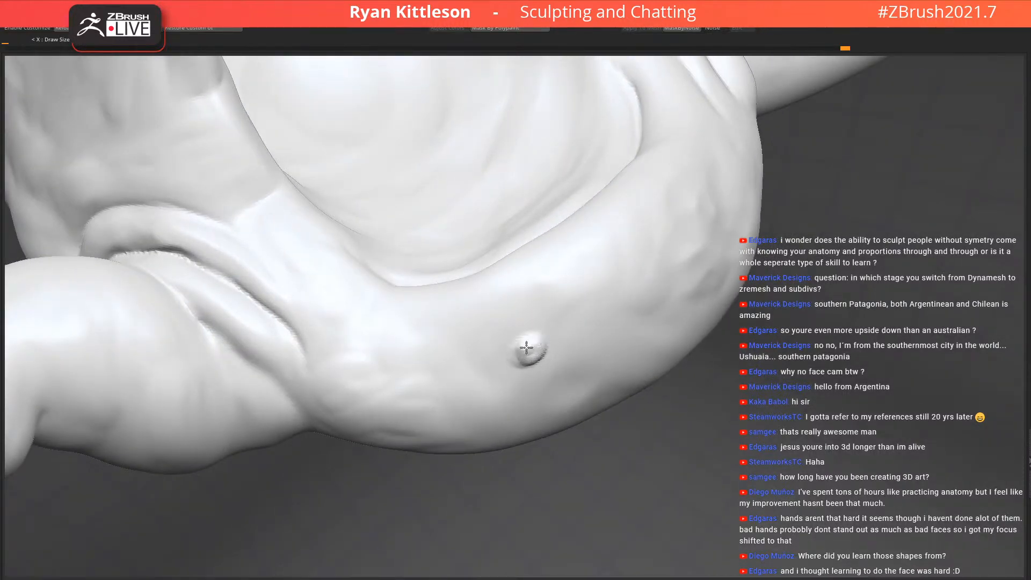
mouse_move(597, 343)
ctrl+right_down()
mouse_move(549, 301)
mouse_move(614, 297)
mouse_move(606, 341)
ctrl+right_up()
key(alt+shift+s)
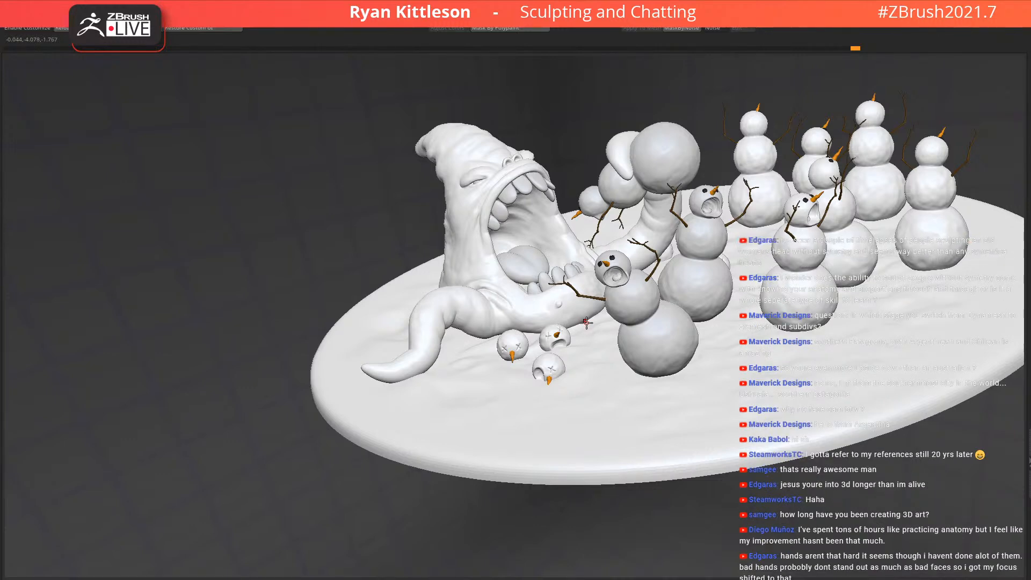
mouse_move(590, 320)
ctrl+right_down()
mouse_move(567, 346)
mouse_move(586, 296)
mouse_move(595, 299)
mouse_move(581, 302)
mouse_move(593, 304)
ctrl+right_up()
right_drag(535, 342, 554, 309)
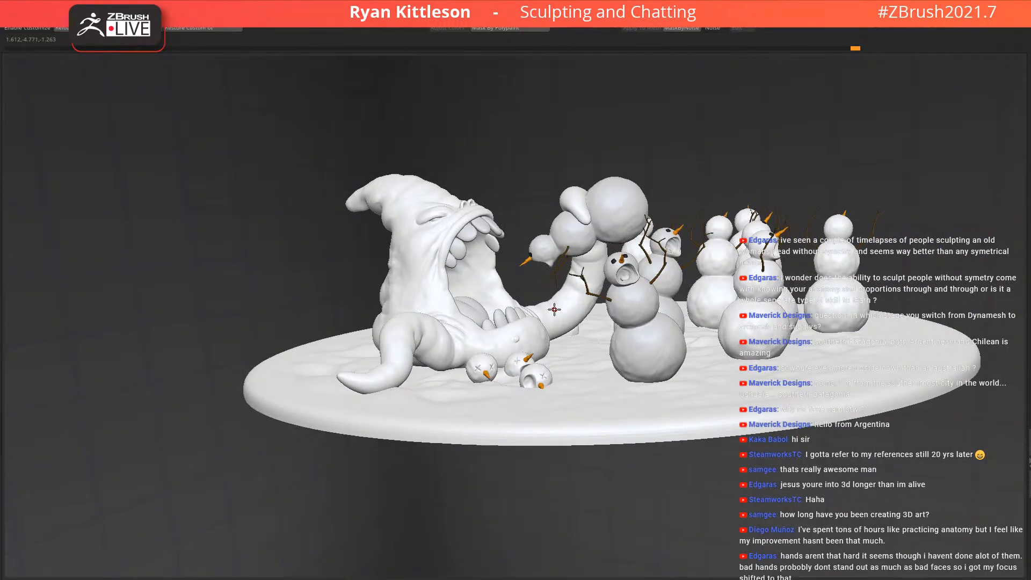
right_drag(518, 343, 547, 331)
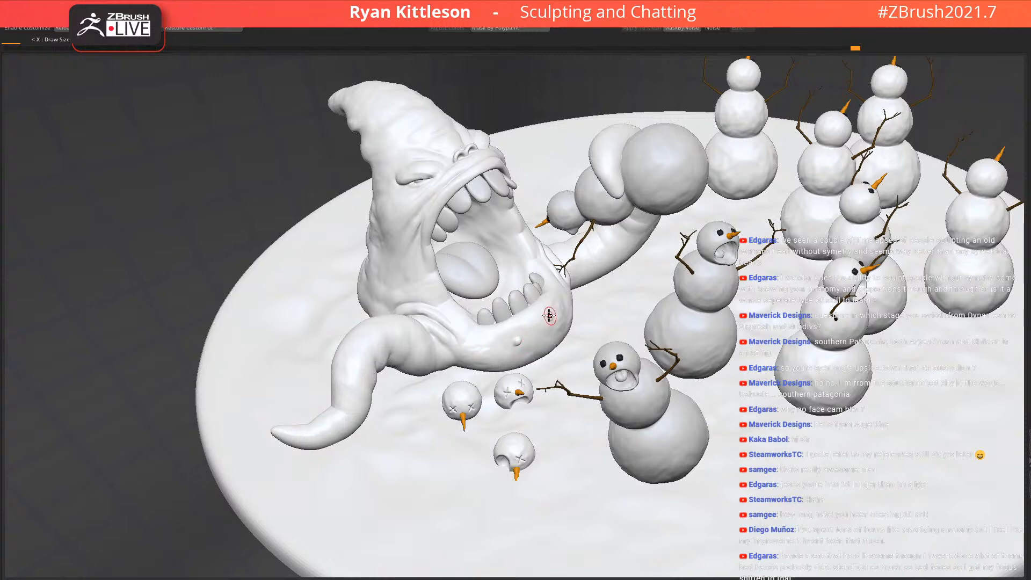
ctrl+right_drag(561, 373, 517, 336)
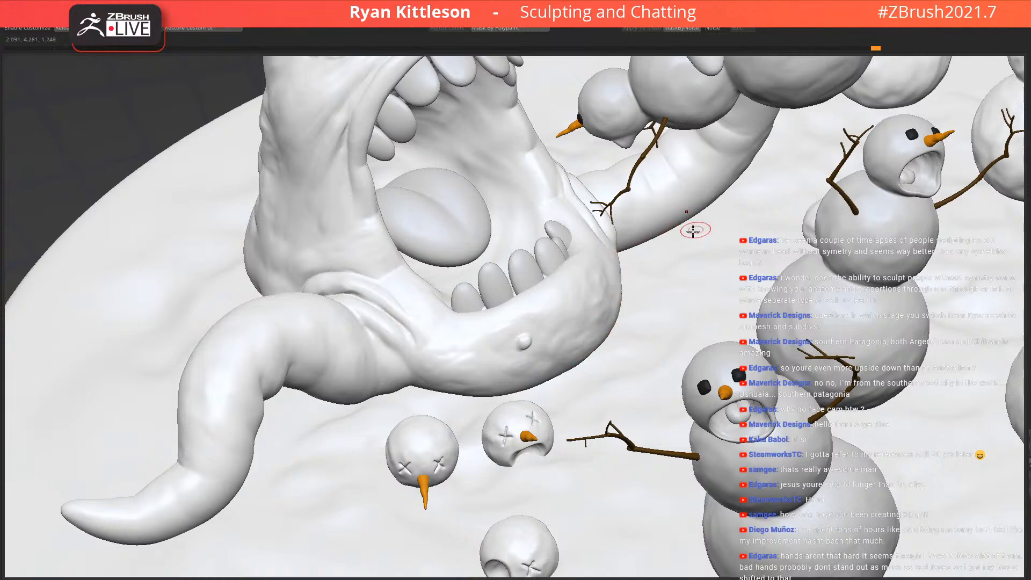
Isolate the monster's body and roughen the raised arm from its base upward, working around its front, outer side and underside
key(alt+s)
alt+right_drag(677, 208, 579, 245)
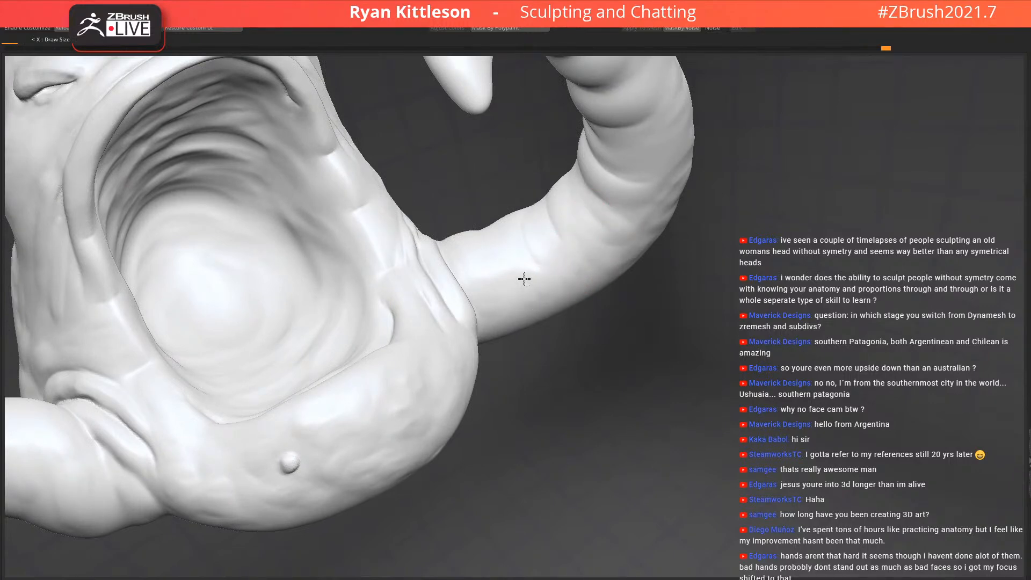
right_drag(531, 292, 520, 263)
mouse_move(570, 290)
mouse_down()
mouse_move(594, 295)
mouse_move(572, 310)
mouse_up()
right_drag(542, 351, 660, 256)
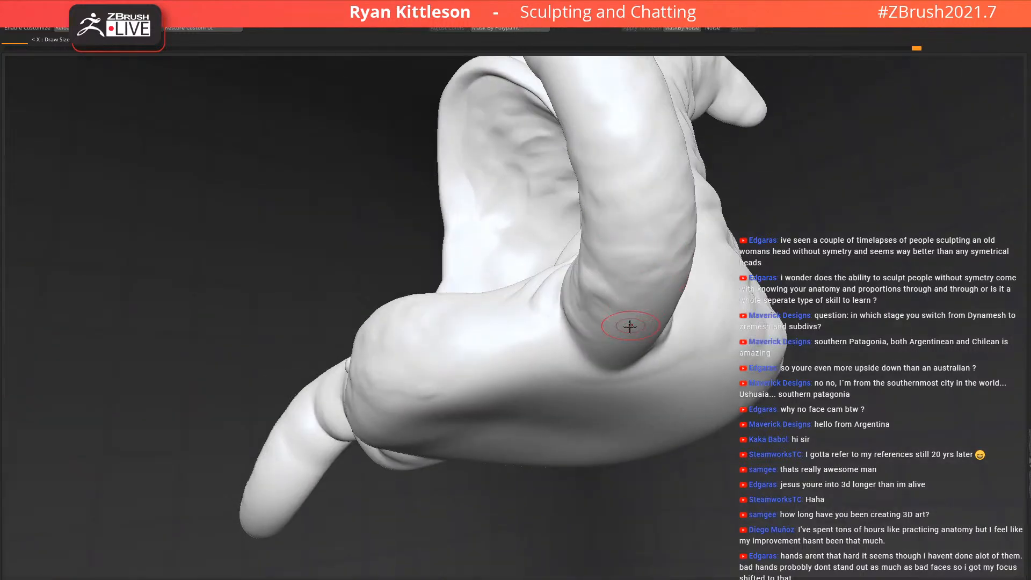
right_drag(617, 343, 674, 290)
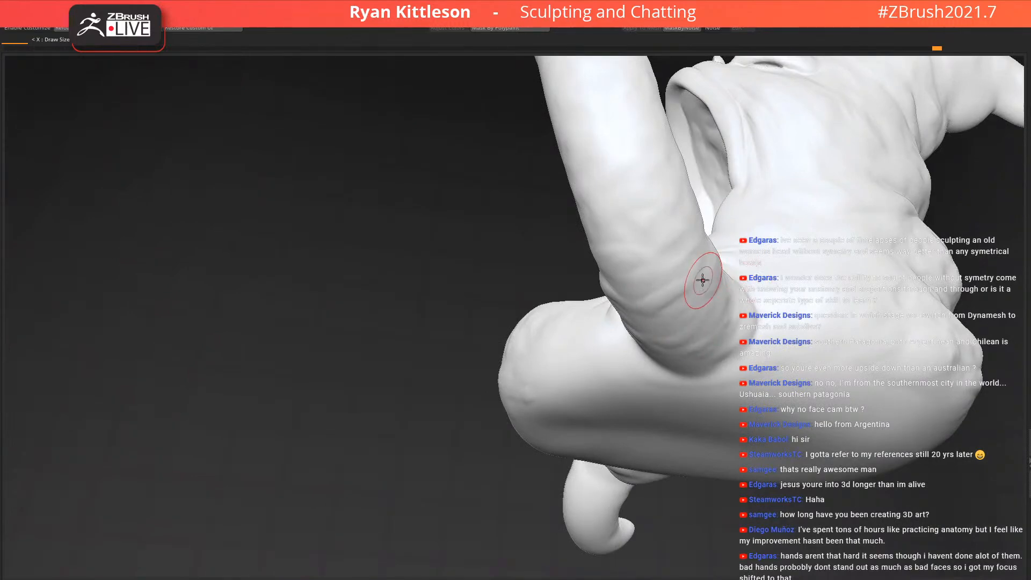
right_drag(635, 223, 722, 209)
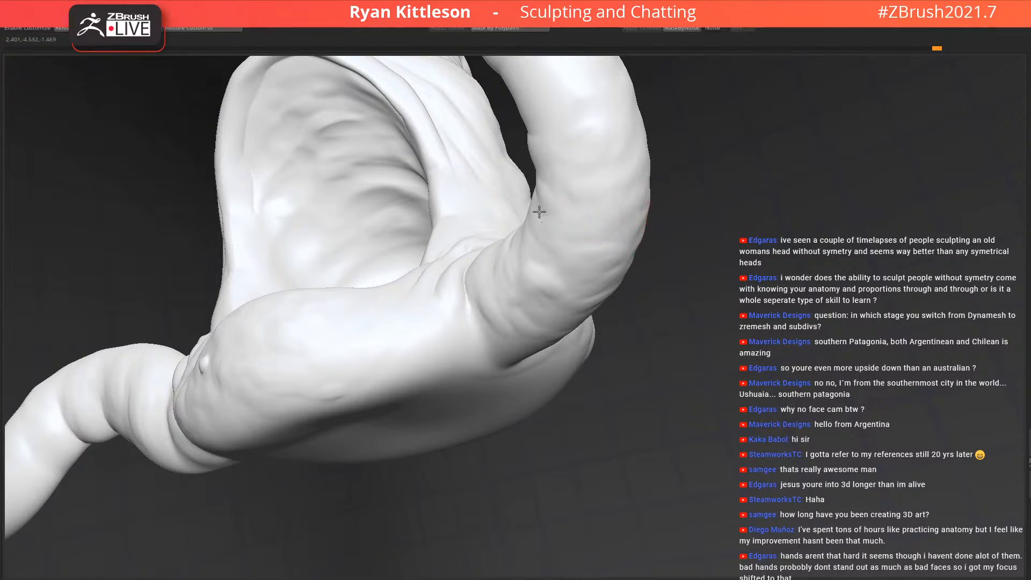
right_drag(582, 253, 412, 353)
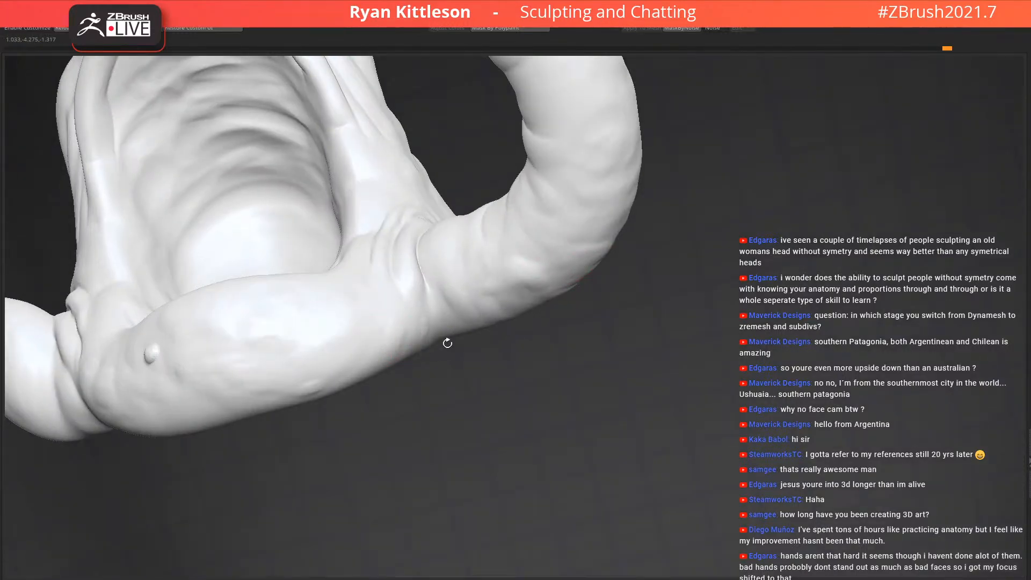
right_drag(449, 255, 582, 154)
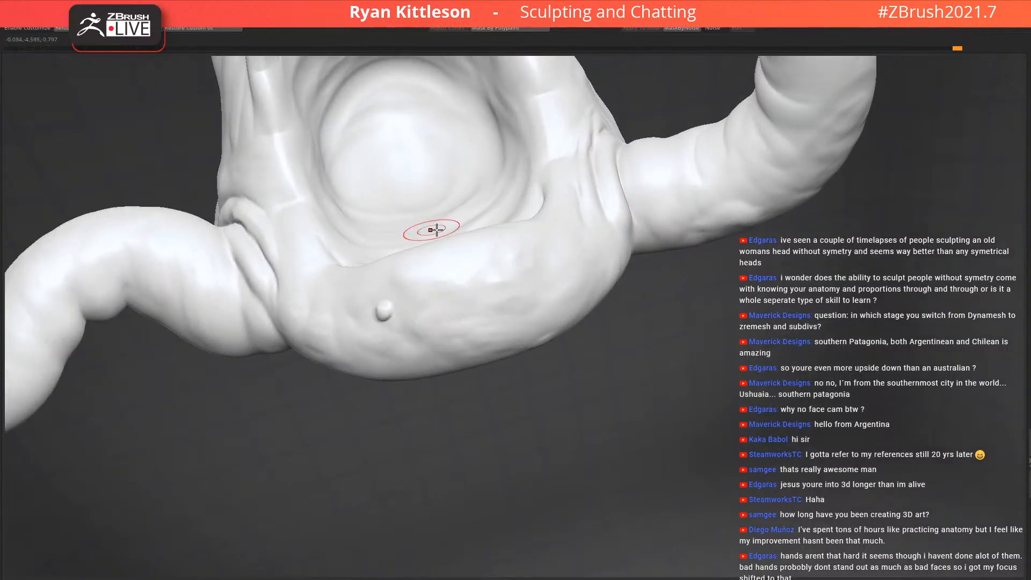
right_drag(491, 201, 449, 240)
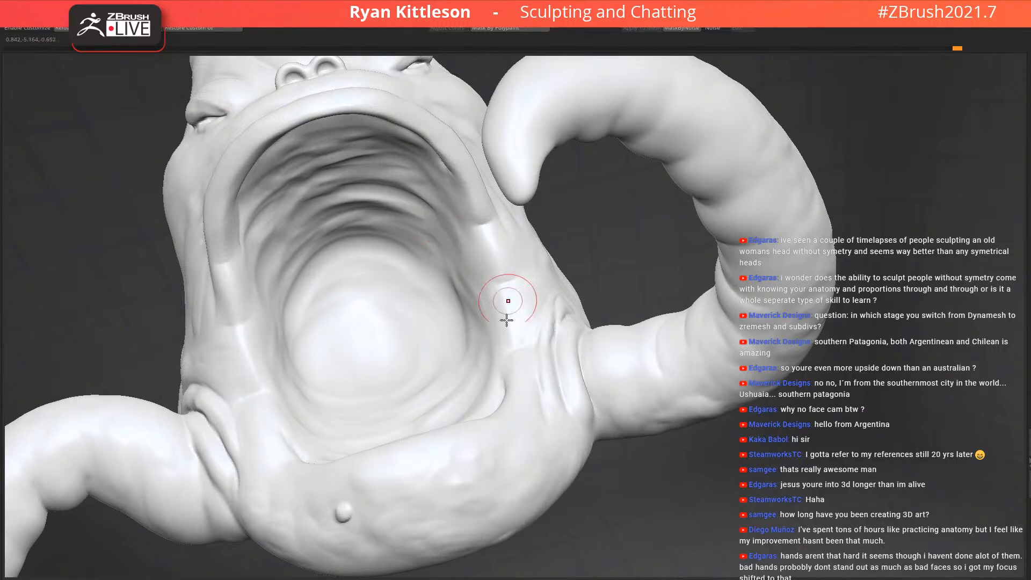
Reduce the brush size and scatter small warts across the chin on the raised arm's side
mouse_move(396, 423)
right_down()
mouse_move(467, 278)
mouse_move(552, 319)
right_up()
key(bracketleft)
key(bracketleft)
key(bracketleft)
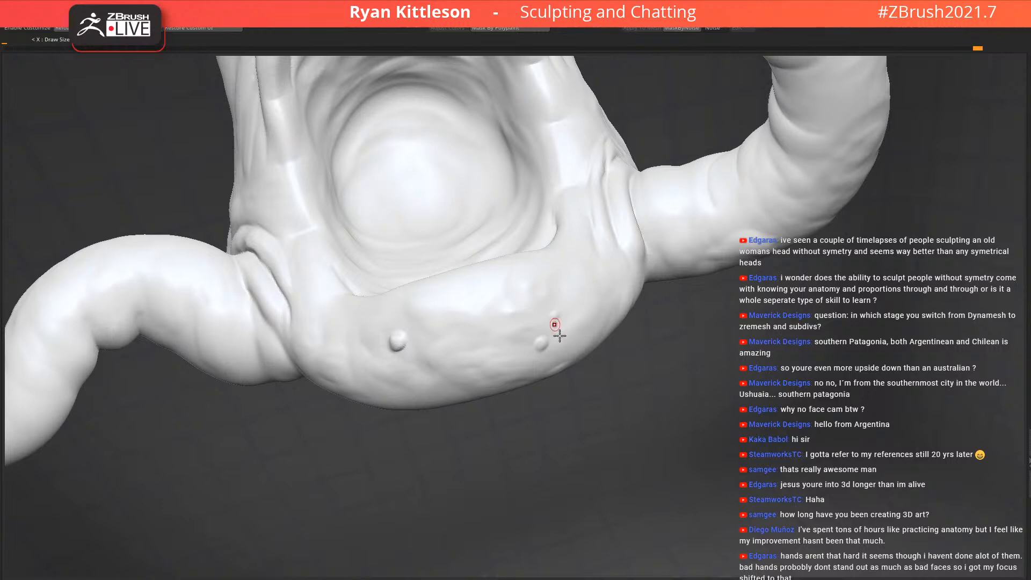
right_drag(602, 268, 571, 271)
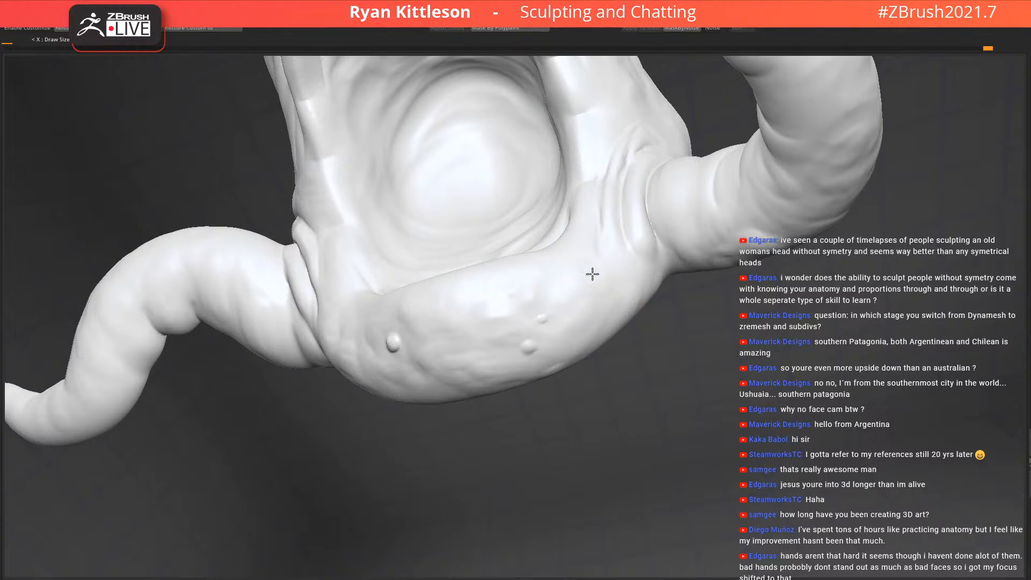
mouse_move(612, 269)
right_down()
mouse_move(595, 279)
mouse_move(567, 256)
right_up()
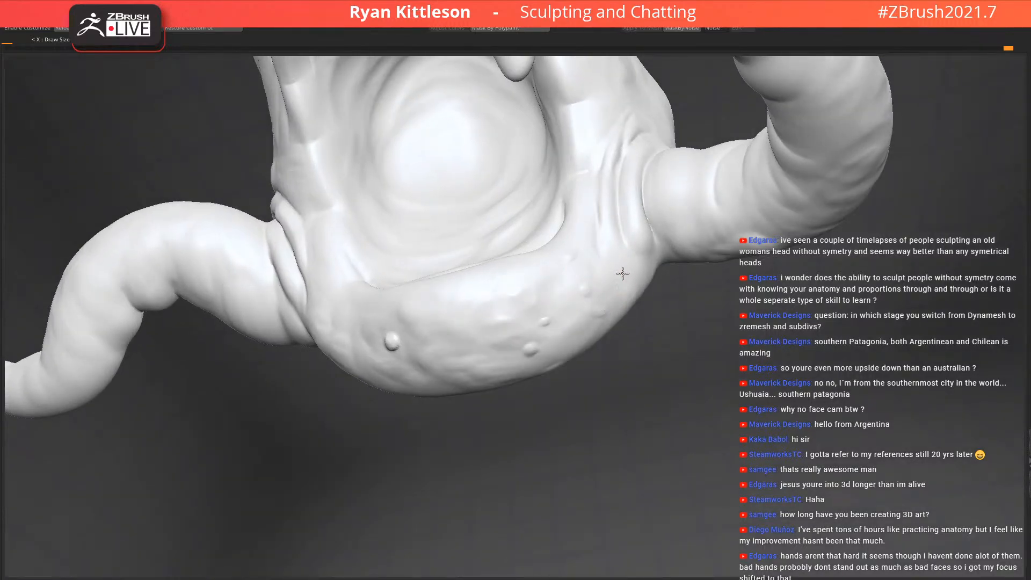
Add small warts to the chin beside the lowered arm and onto the base of that arm
mouse_move(616, 260)
right_down()
mouse_move(524, 283)
mouse_move(277, 303)
right_up()
drag(291, 310, 302, 345)
click(332, 388)
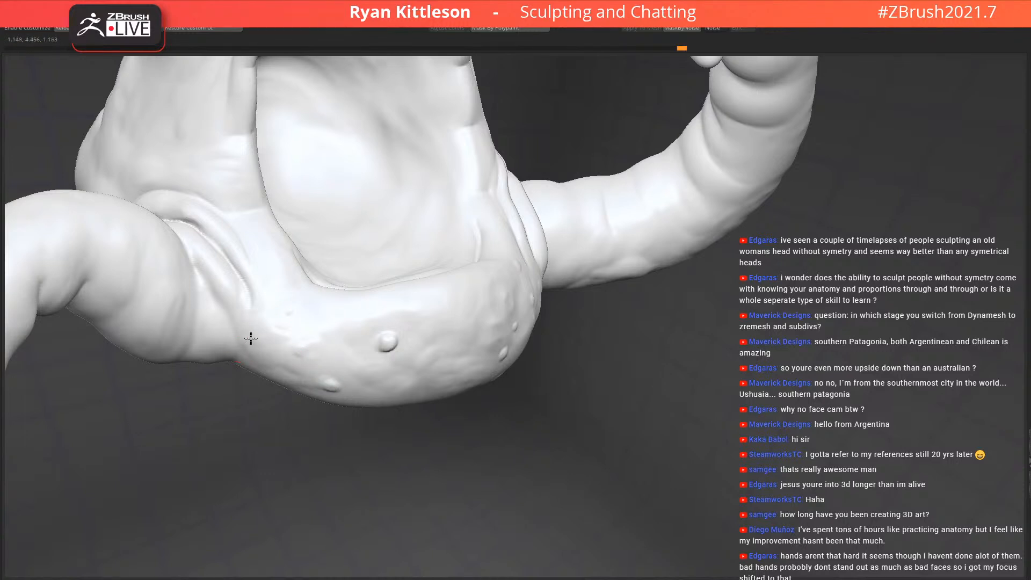
click(254, 362)
drag(206, 313, 207, 310)
right_drag(237, 293, 178, 326)
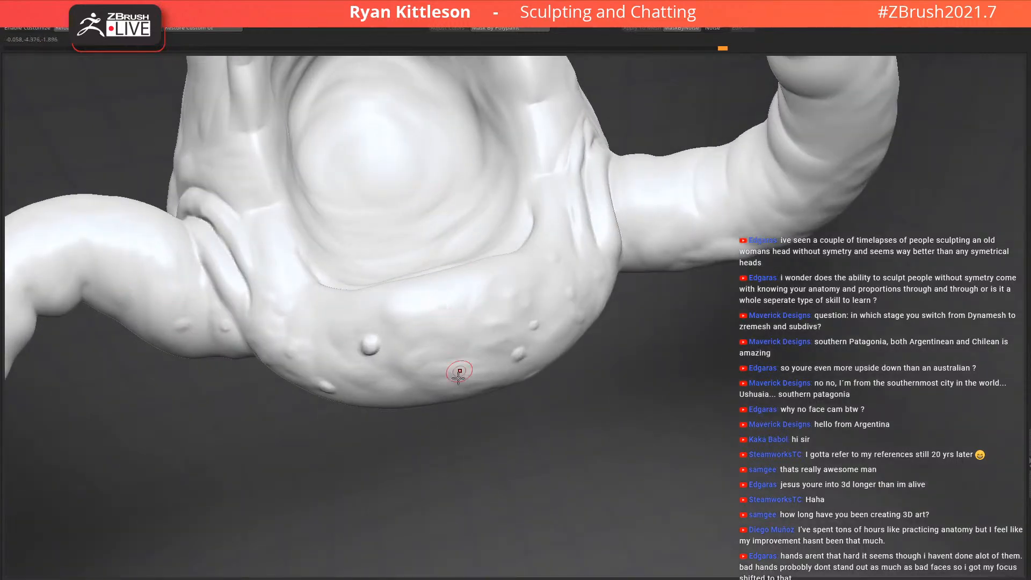
Add more small warts around the chin and lower lip, and compare them with the full scene before isolating the body again
mouse_move(303, 310)
right_down()
mouse_move(343, 322)
mouse_move(269, 274)
right_up()
ctrl+right_drag(415, 324, 480, 265)
key(alt+s)
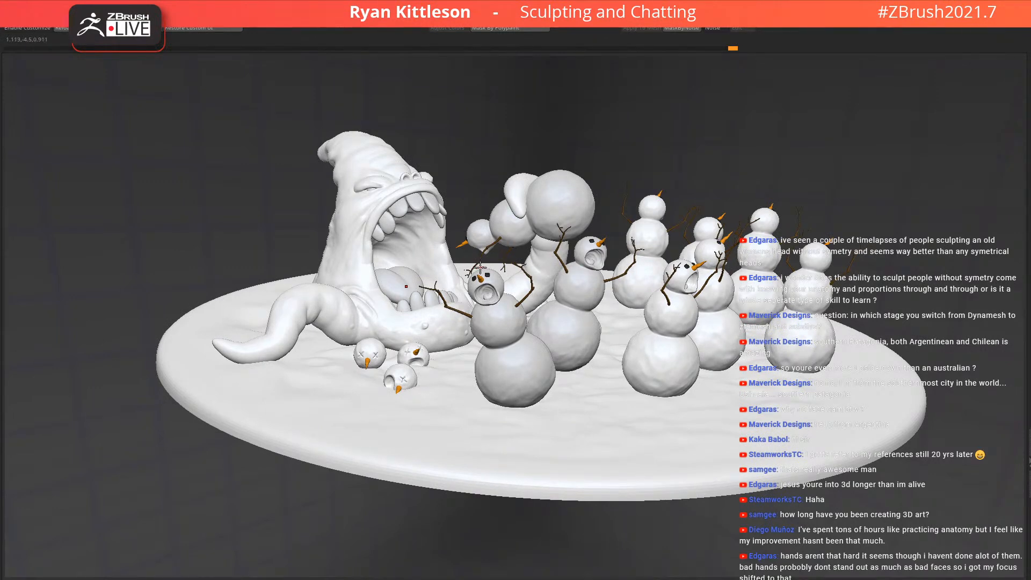
mouse_move(449, 336)
right_down()
mouse_move(435, 336)
mouse_move(430, 315)
mouse_move(465, 337)
mouse_move(451, 322)
right_up()
key(alt+s)
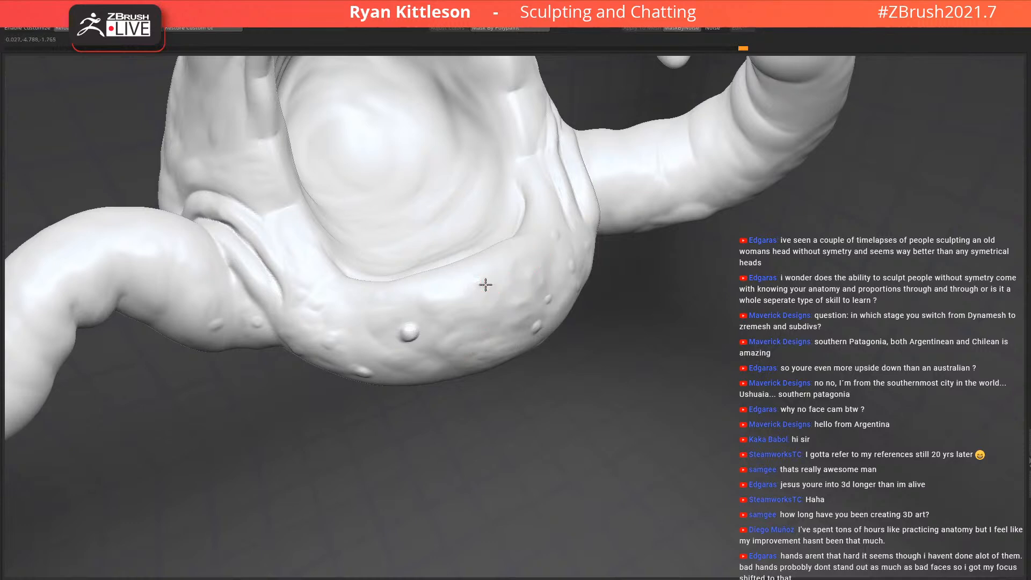
Scatter further small bumps around the mouth corner and the body's side above the lowered arm, and review the monster as a whole
right_drag(488, 275, 530, 246)
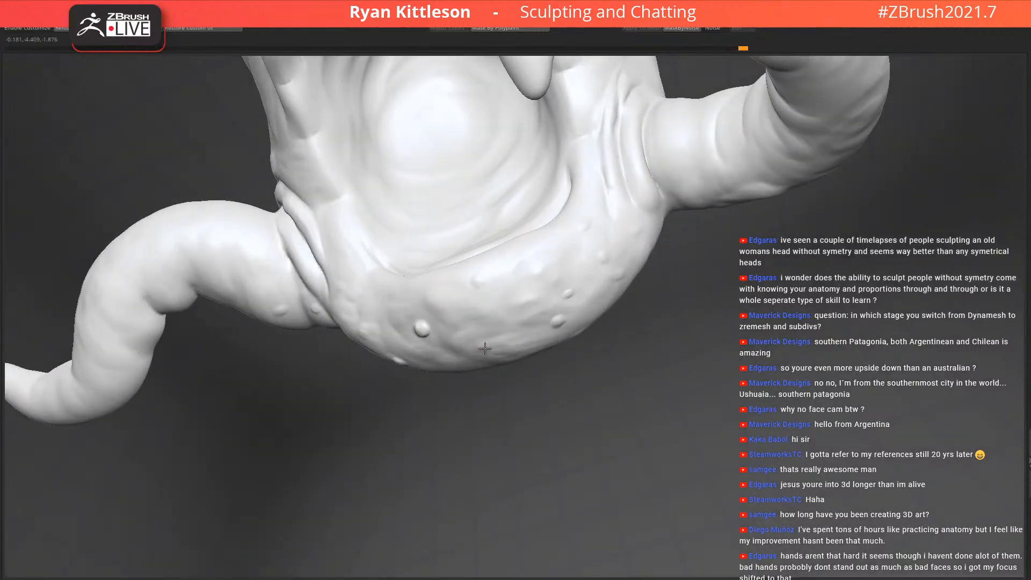
right_drag(559, 326, 604, 143)
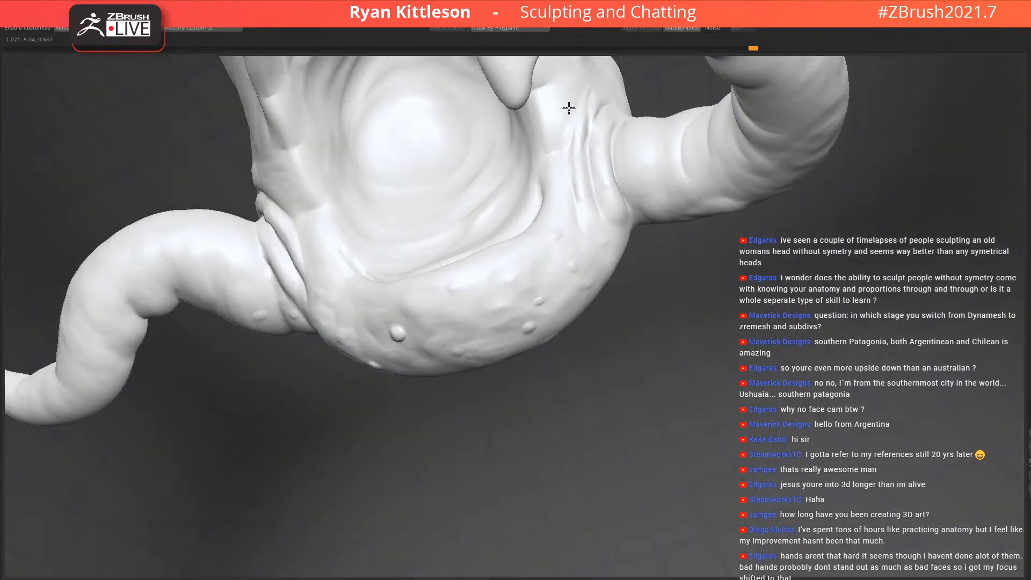
right_drag(524, 181, 340, 143)
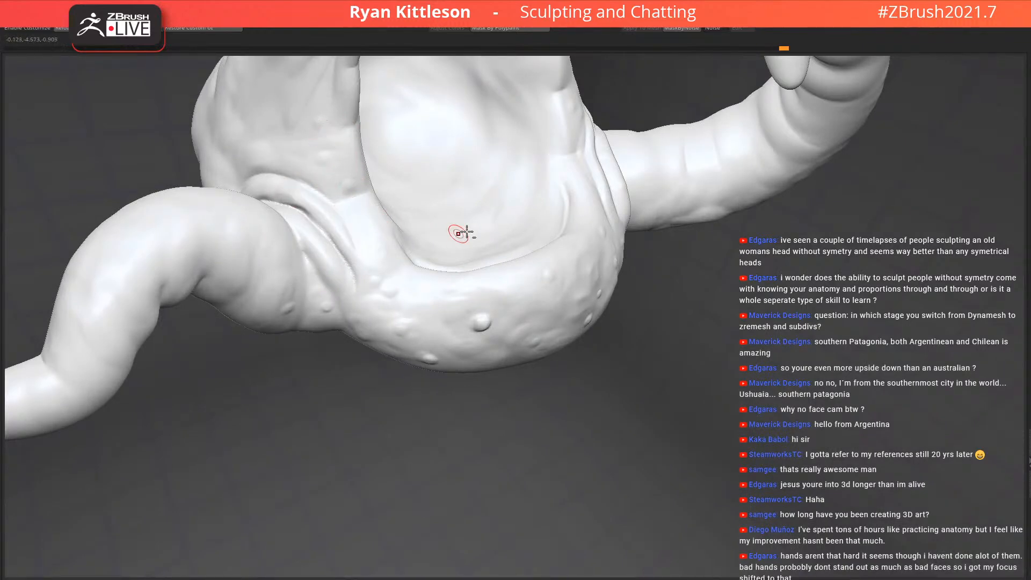
ctrl+right_drag(453, 232, 397, 189)
alt+right_drag(445, 228, 459, 344)
right_drag(453, 299, 422, 250)
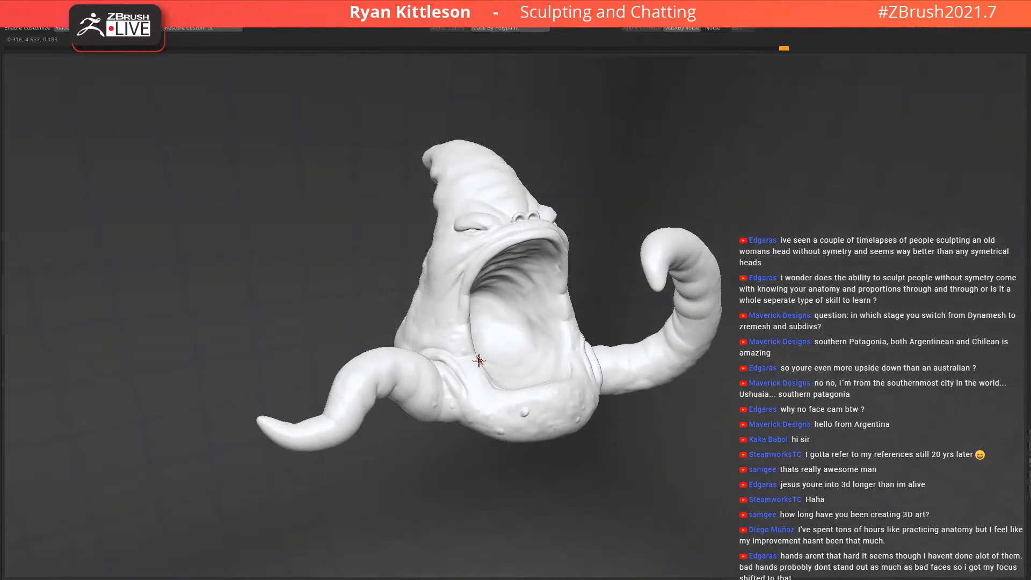
alt+right_drag(497, 368, 577, 335)
key(alt+s)
key(alt+s)
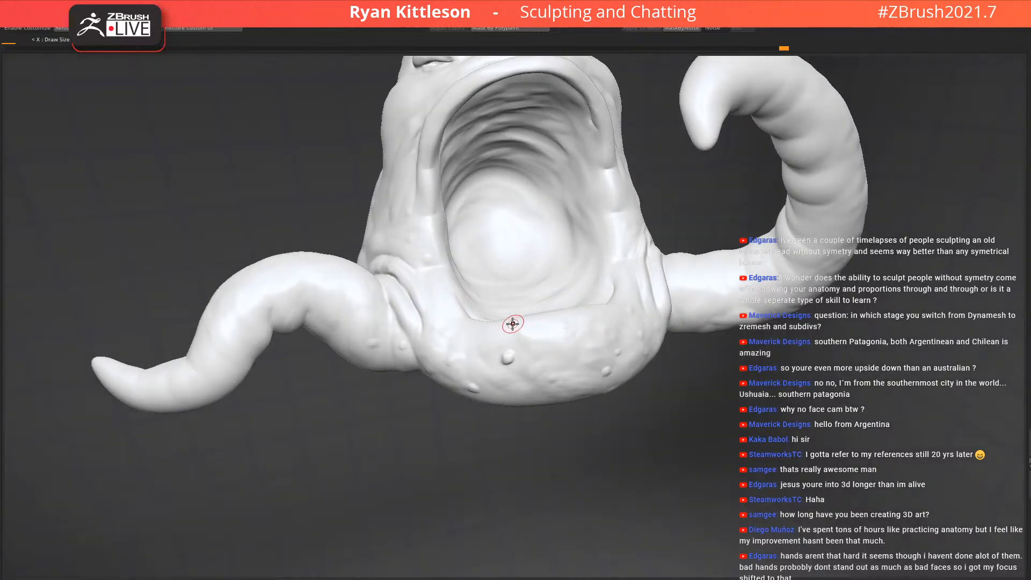
Roughen the inner walls and back of the monster's open mouth with broader strokes
right_drag(558, 339, 593, 320)
ctrl+right_drag(564, 247, 523, 222)
mouse_move(492, 241)
mouse_down()
mouse_move(546, 201)
mouse_move(561, 152)
mouse_up()
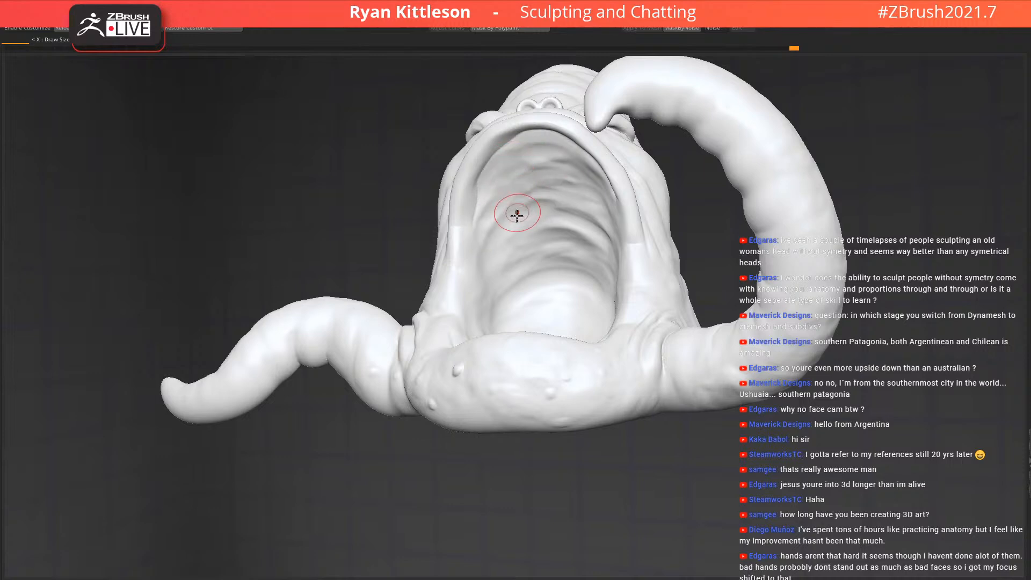
right_drag(518, 208, 494, 224)
right_drag(563, 269, 593, 272)
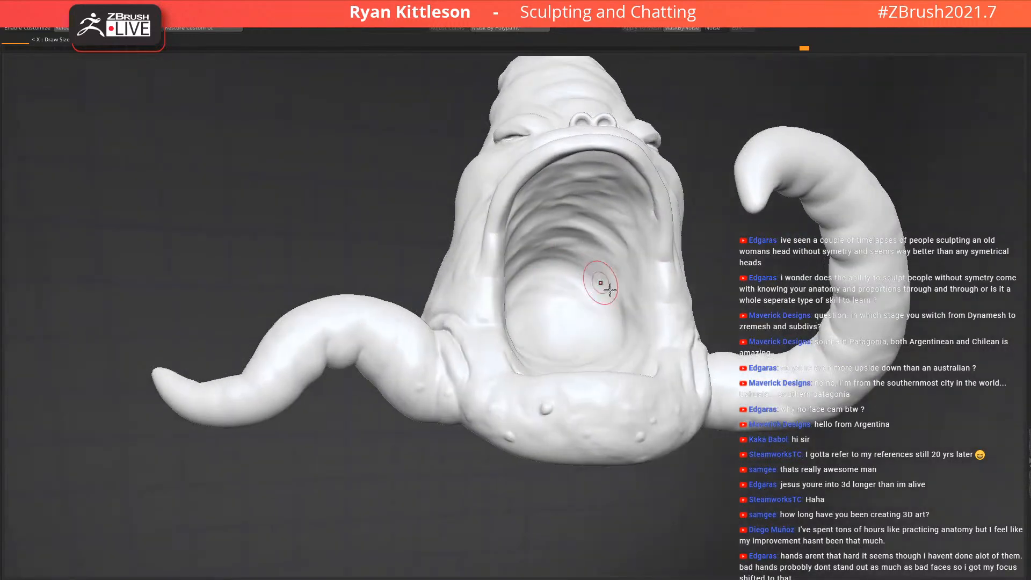
drag(567, 295, 538, 306)
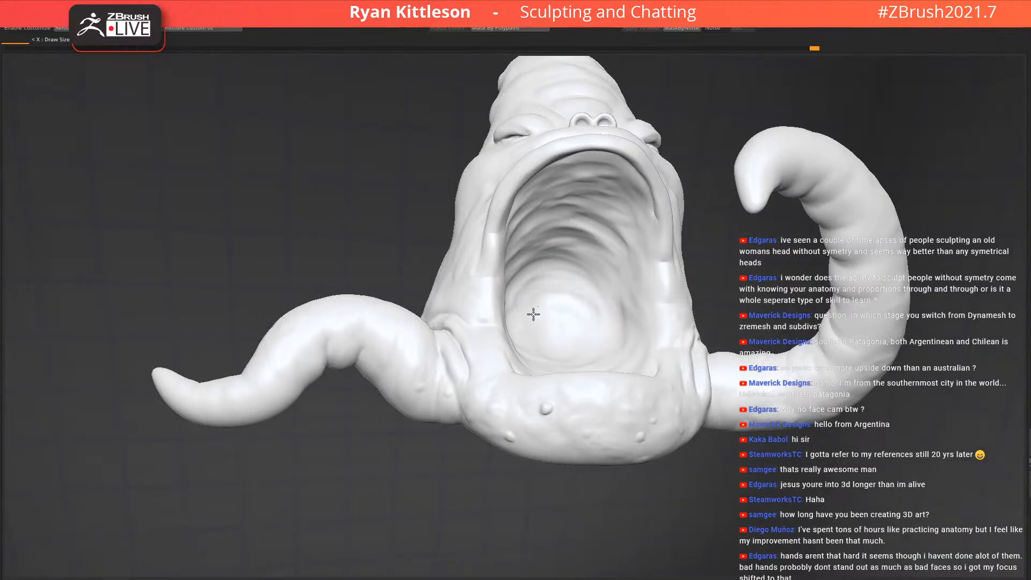
right_drag(601, 315, 686, 294)
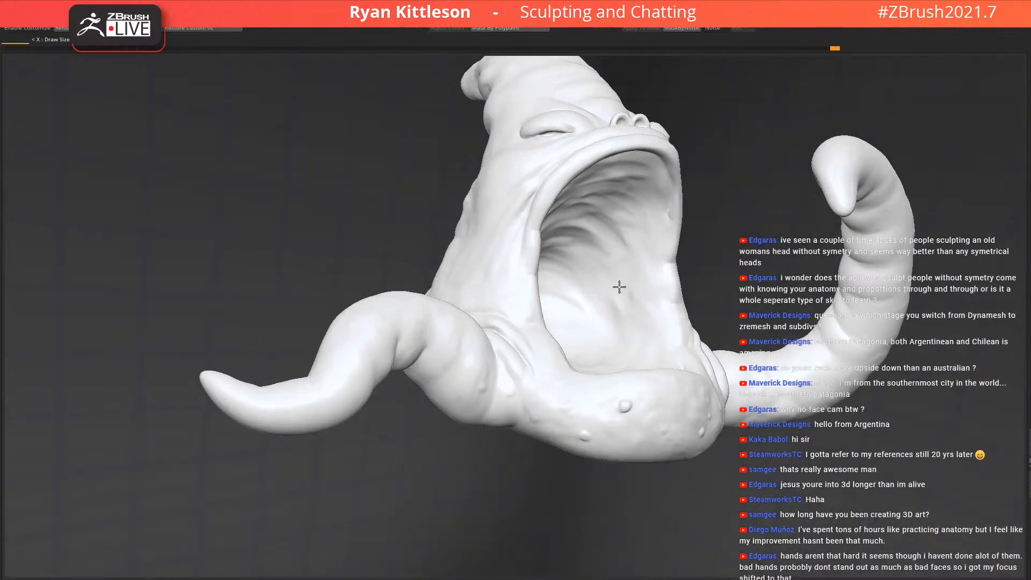
Roughen the roof and side walls of the monster's open mouth with further uneven strokes
right_drag(655, 229, 639, 209)
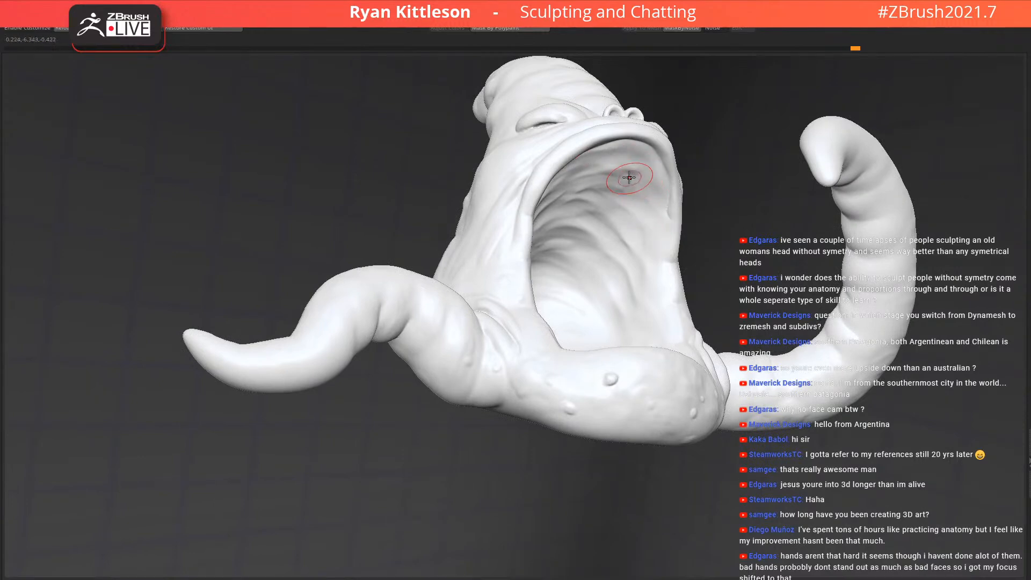
mouse_move(621, 172)
right_down()
mouse_move(629, 161)
mouse_move(636, 172)
right_up()
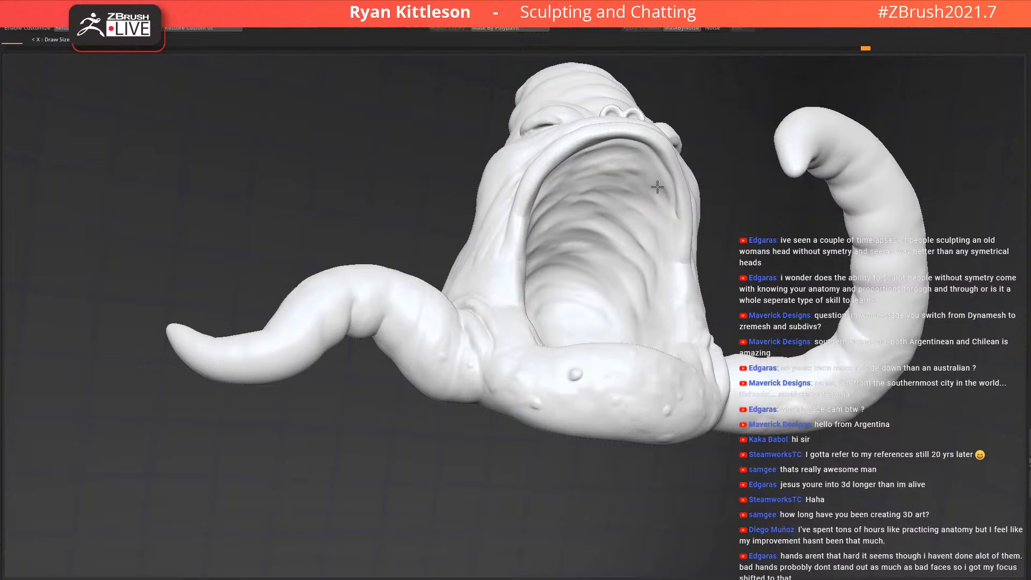
right_drag(669, 234, 668, 253)
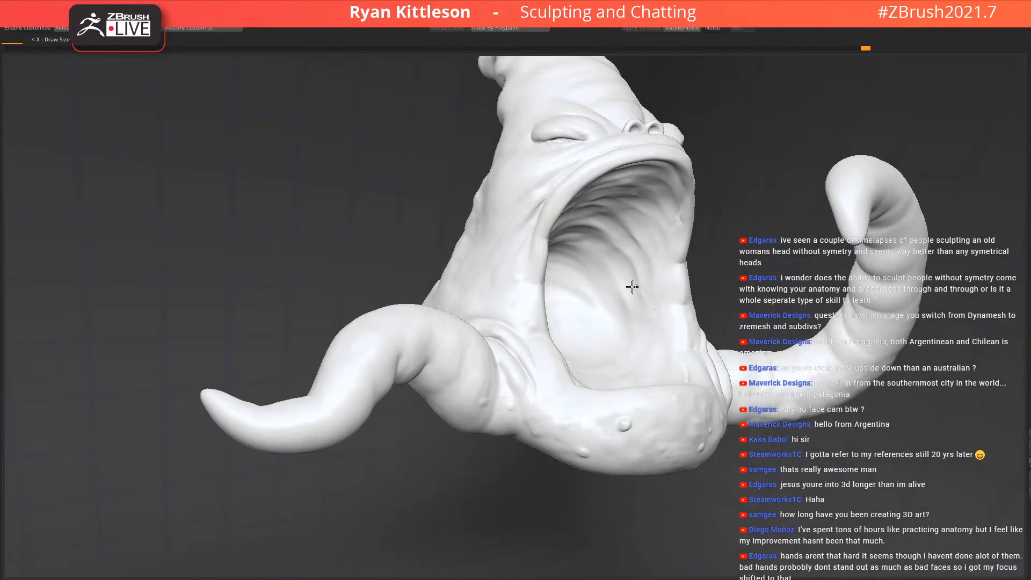
right_drag(622, 303, 572, 331)
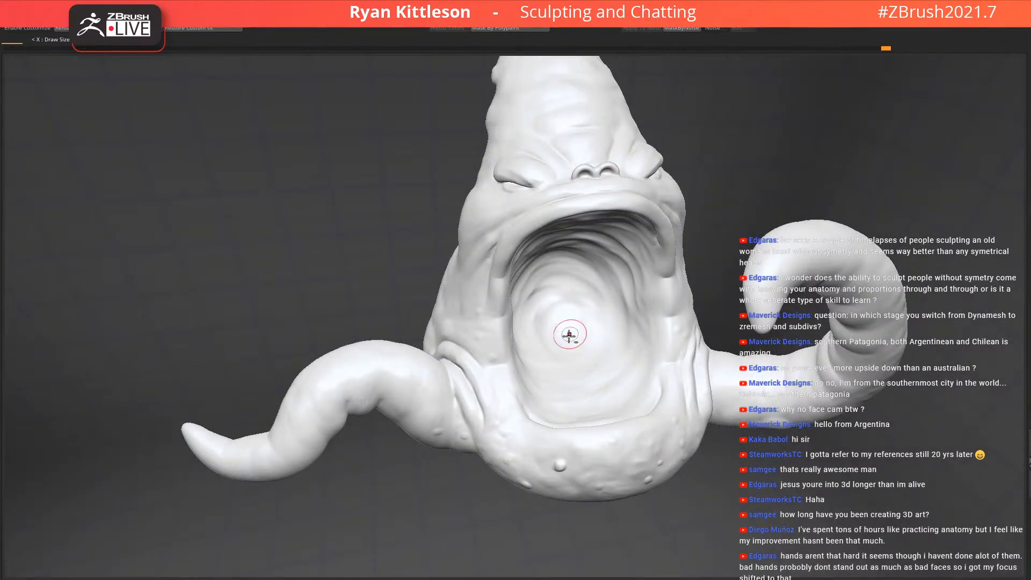
right_drag(571, 281, 572, 236)
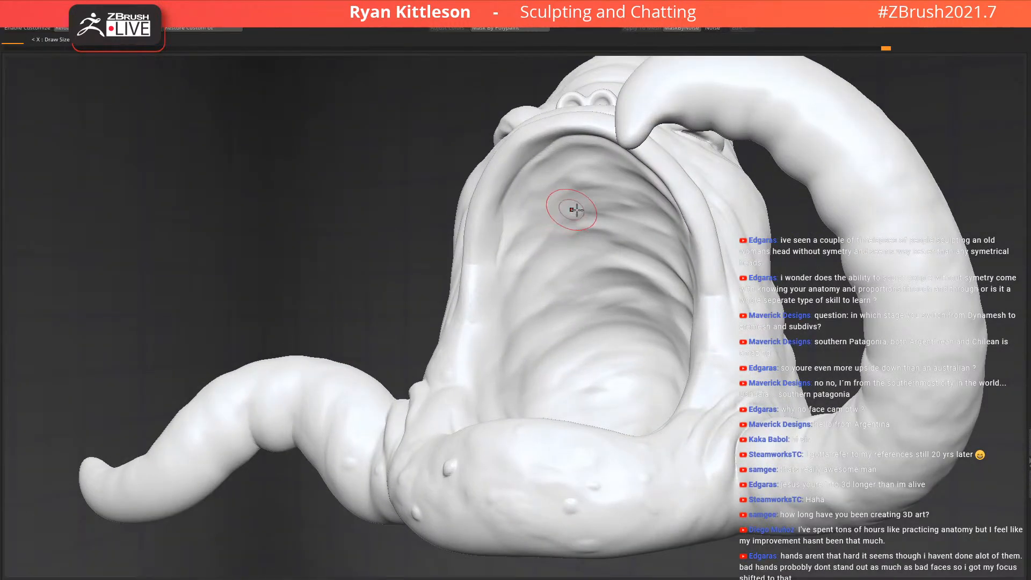
drag(575, 211, 530, 225)
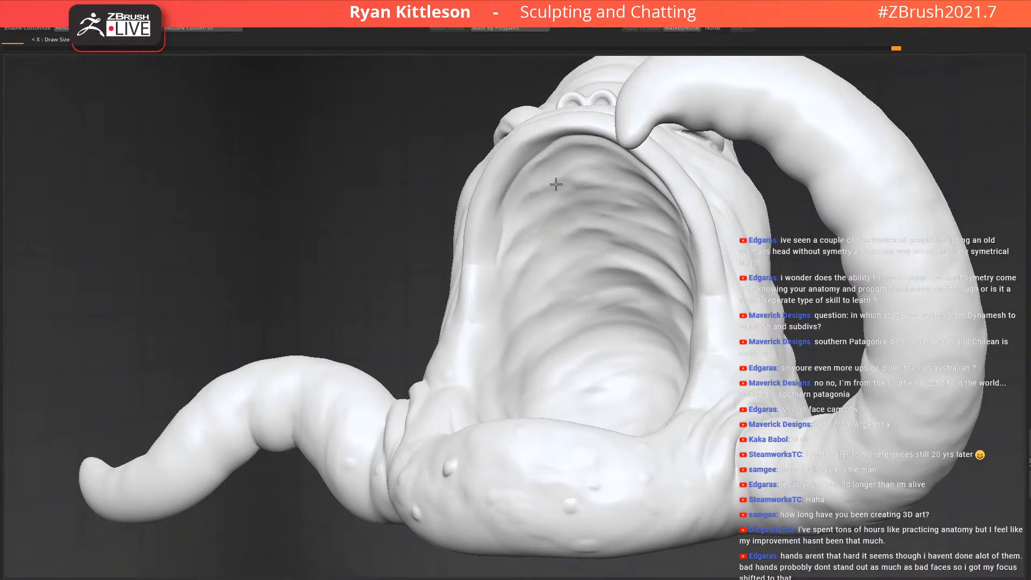
Finish the rough strokes inside the mouth and compare the monster with the full scene
mouse_move(535, 214)
right_down()
mouse_move(660, 269)
mouse_move(688, 309)
right_up()
drag(608, 309, 630, 279)
right_drag(630, 280, 586, 324)
ctrl+right_drag(586, 324, 570, 290)
right_drag(520, 259, 568, 260)
ctrl+right_drag(582, 294, 555, 310)
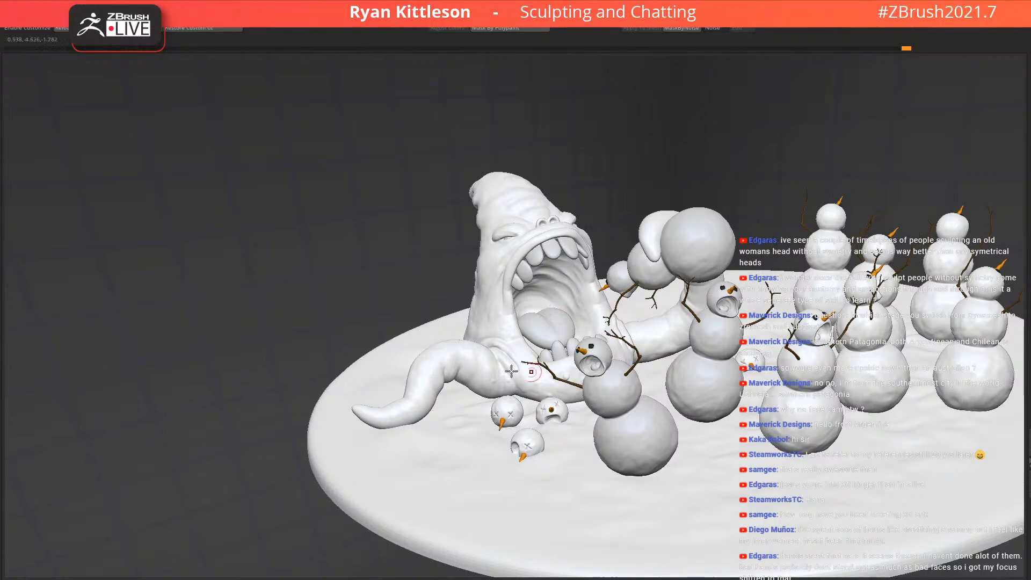
Roughen the monster's lower back and sides just above the snow base with uneven dents
mouse_move(574, 285)
ctrl+right_down()
mouse_move(575, 315)
mouse_move(547, 304)
mouse_move(553, 276)
mouse_move(520, 294)
mouse_move(518, 309)
mouse_move(503, 302)
mouse_move(498, 339)
mouse_move(532, 301)
ctrl+right_up()
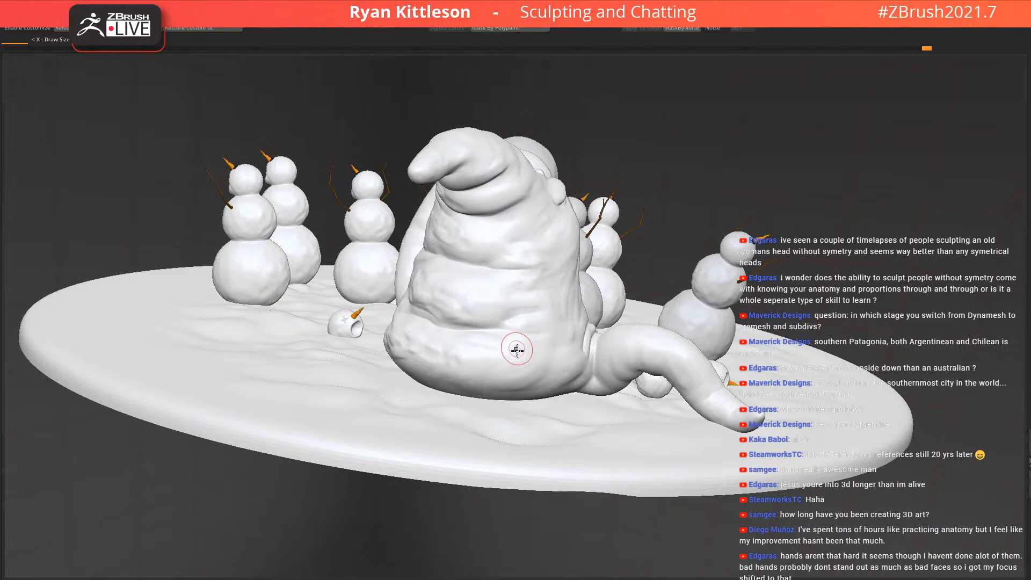
right_drag(544, 396, 430, 379)
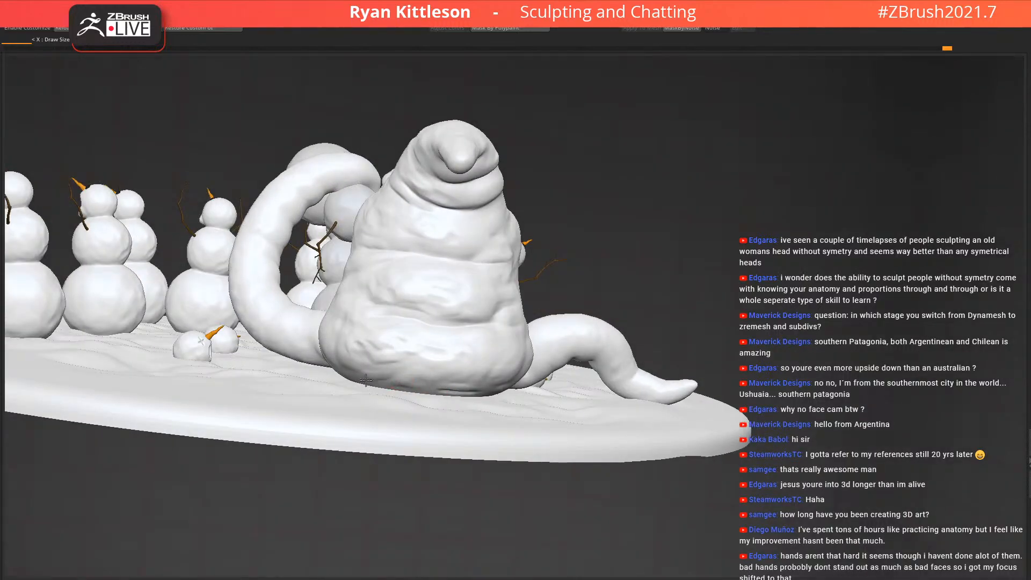
right_drag(417, 303, 366, 308)
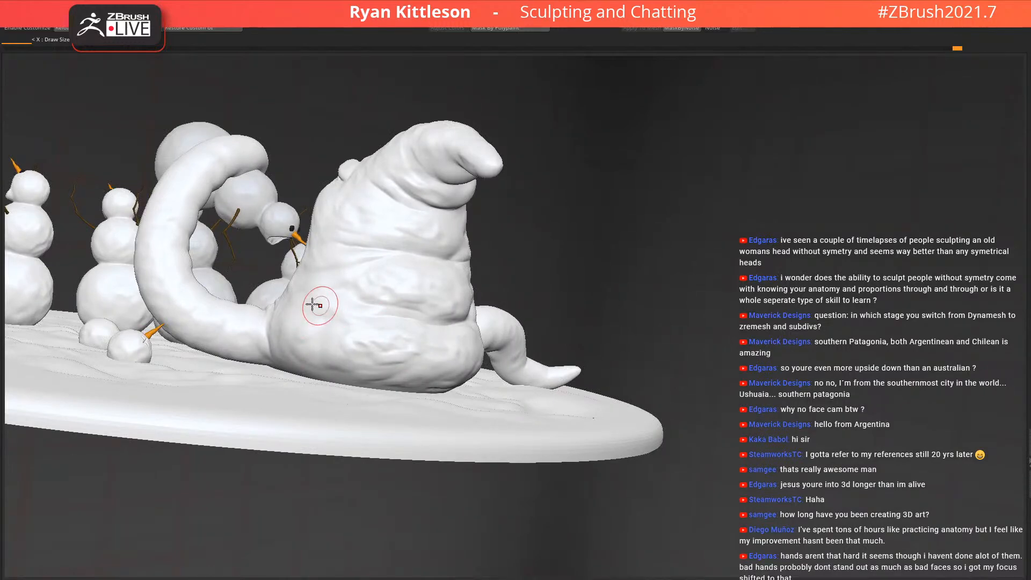
right_drag(337, 325, 318, 377)
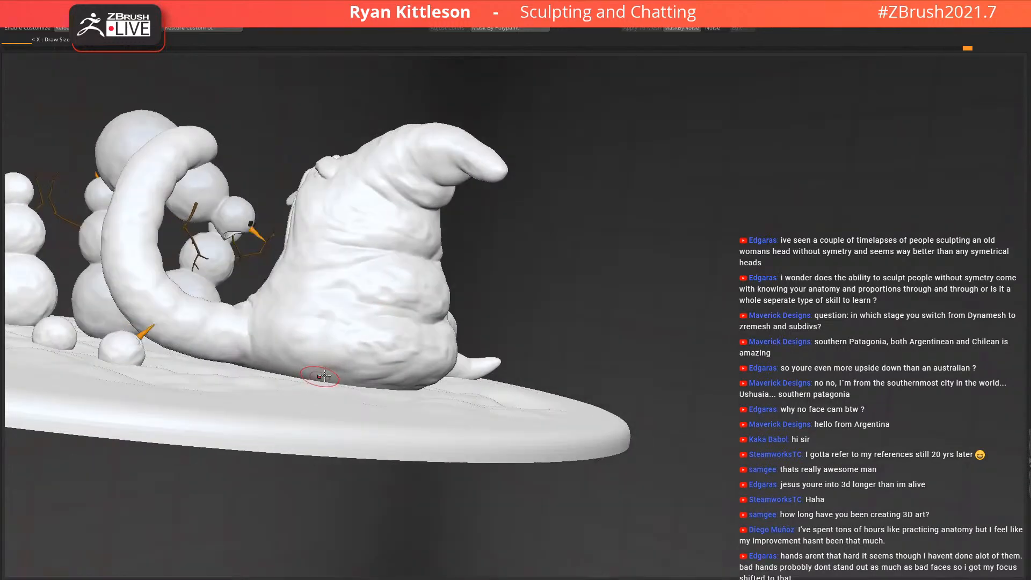
right_drag(424, 361, 421, 336)
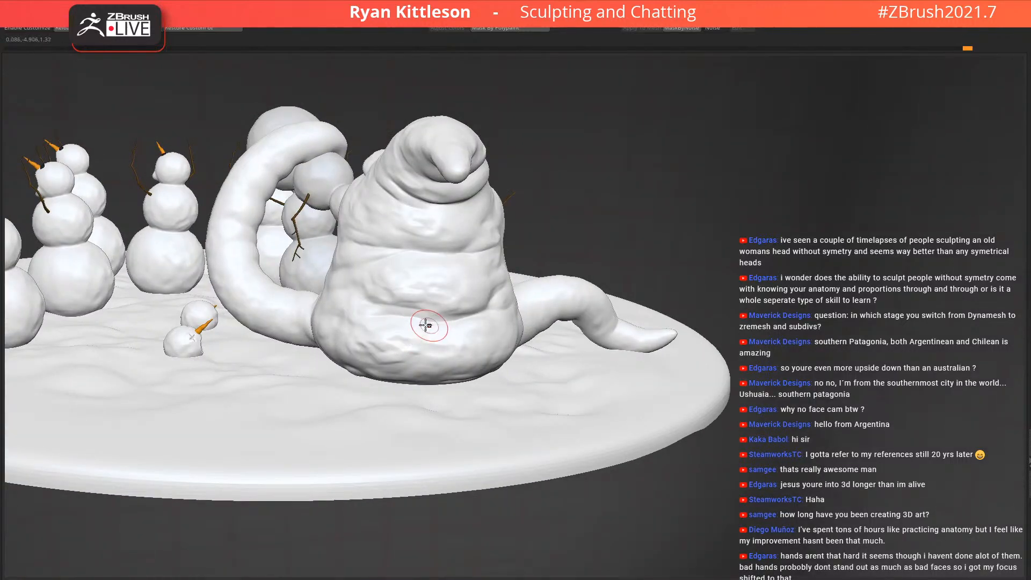
right_drag(396, 315, 371, 239)
mouse_move(284, 307)
mouse_down()
mouse_move(269, 336)
mouse_move(313, 276)
mouse_move(324, 284)
mouse_move(392, 236)
mouse_up()
Sculpt uneven dents and folds over the monster's pointed head, out to its drooping tip
mouse_move(460, 164)
ctrl+right_down()
mouse_move(445, 188)
mouse_move(421, 143)
ctrl+right_up()
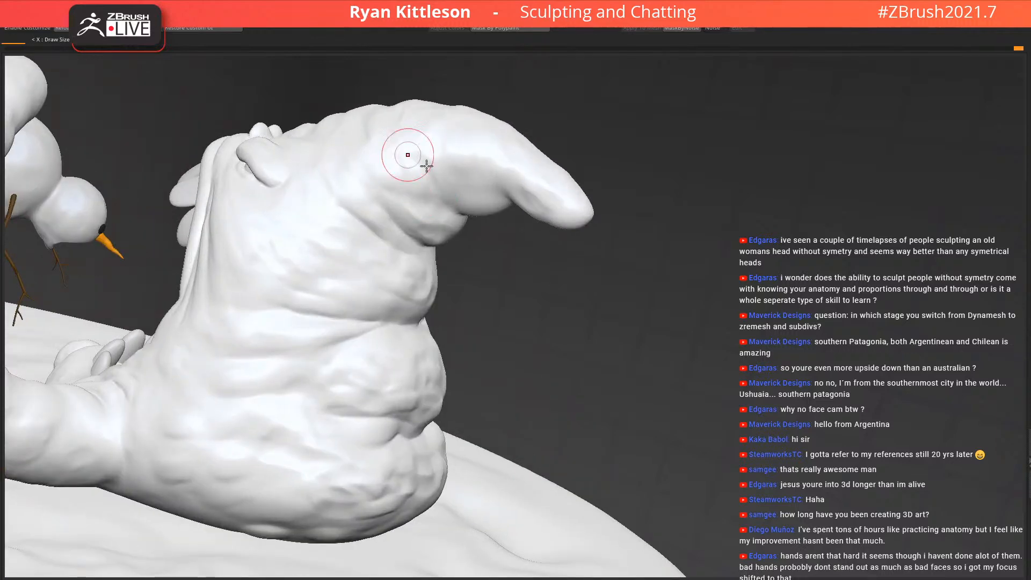
mouse_move(464, 193)
mouse_down()
mouse_move(499, 177)
mouse_move(541, 206)
mouse_up()
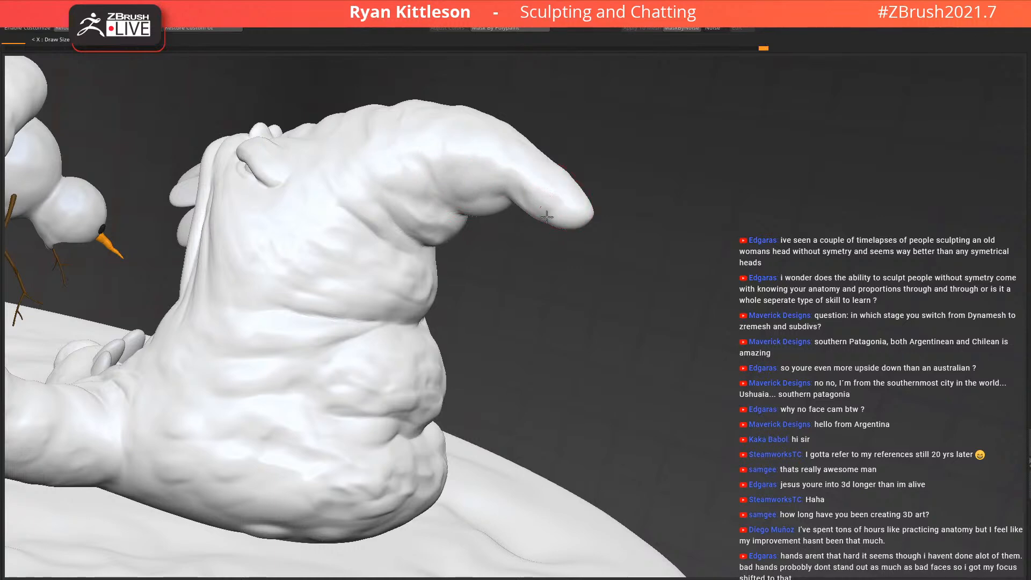
right_drag(629, 177, 635, 204)
mouse_move(635, 207)
mouse_down()
mouse_move(632, 188)
mouse_move(598, 193)
mouse_move(625, 197)
mouse_up()
drag(631, 195, 639, 191)
right_drag(639, 191, 711, 158)
mouse_move(662, 191)
mouse_down()
mouse_move(638, 167)
mouse_move(639, 180)
mouse_up()
mouse_move(644, 223)
right_down()
mouse_move(621, 154)
mouse_move(645, 239)
mouse_move(660, 218)
mouse_move(651, 207)
mouse_move(648, 220)
right_up()
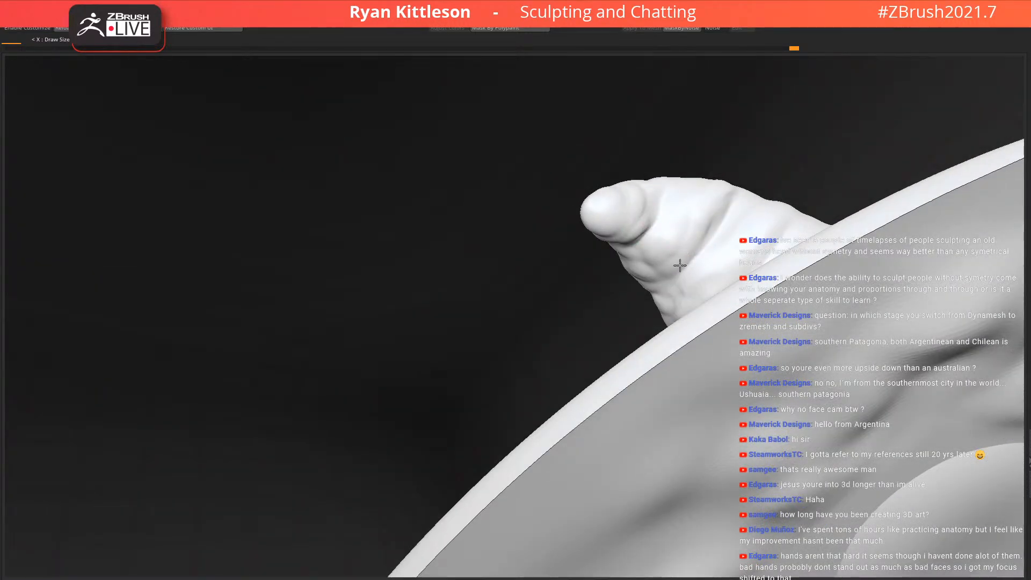
Check the head tip and the whole scene from several angles, and save the file
right_drag(690, 258, 697, 272)
right_drag(706, 236, 748, 283)
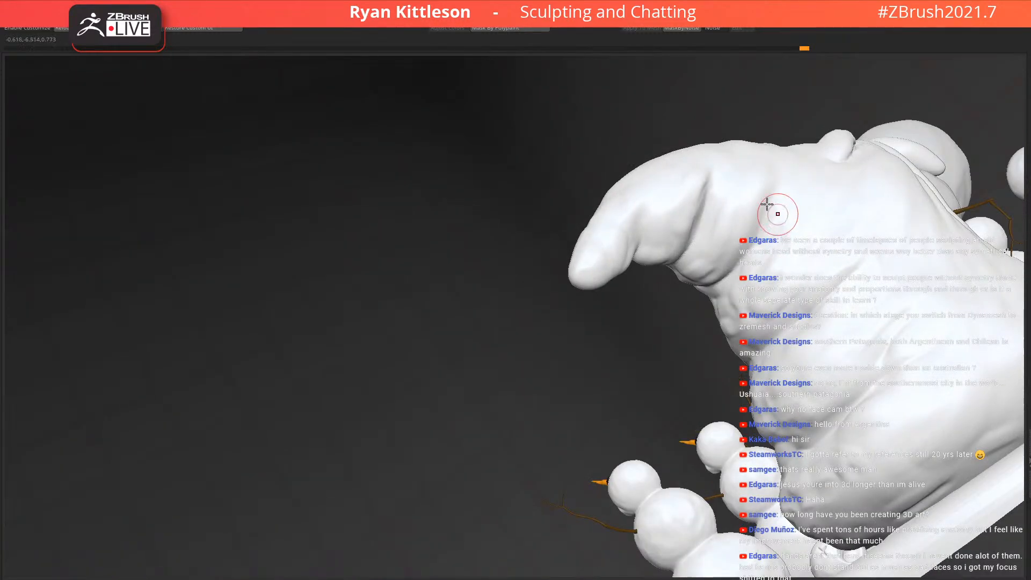
ctrl+right_drag(724, 232, 719, 269)
right_drag(573, 261, 595, 269)
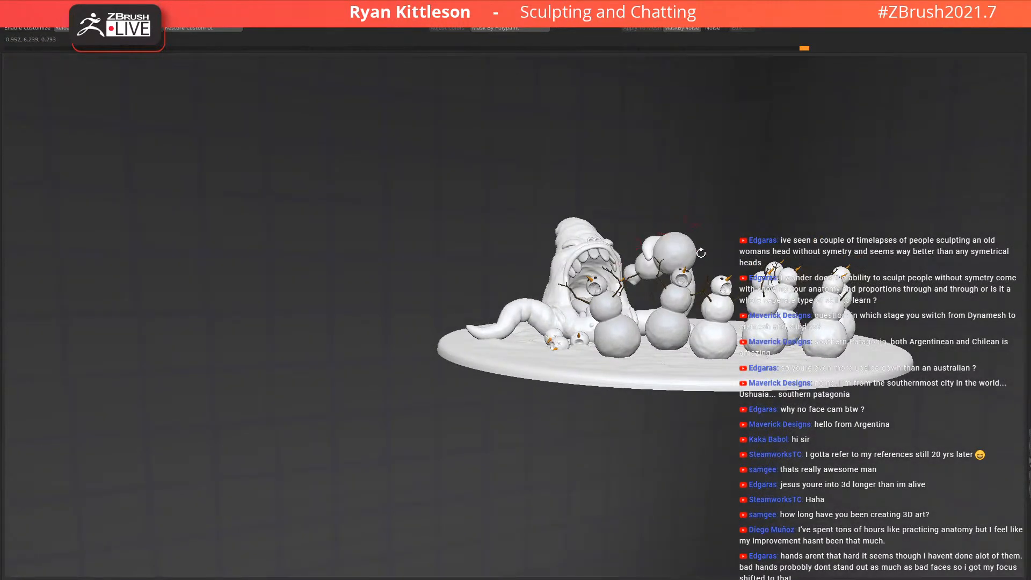
ctrl+right_drag(687, 273, 589, 346)
right_drag(572, 304, 636, 330)
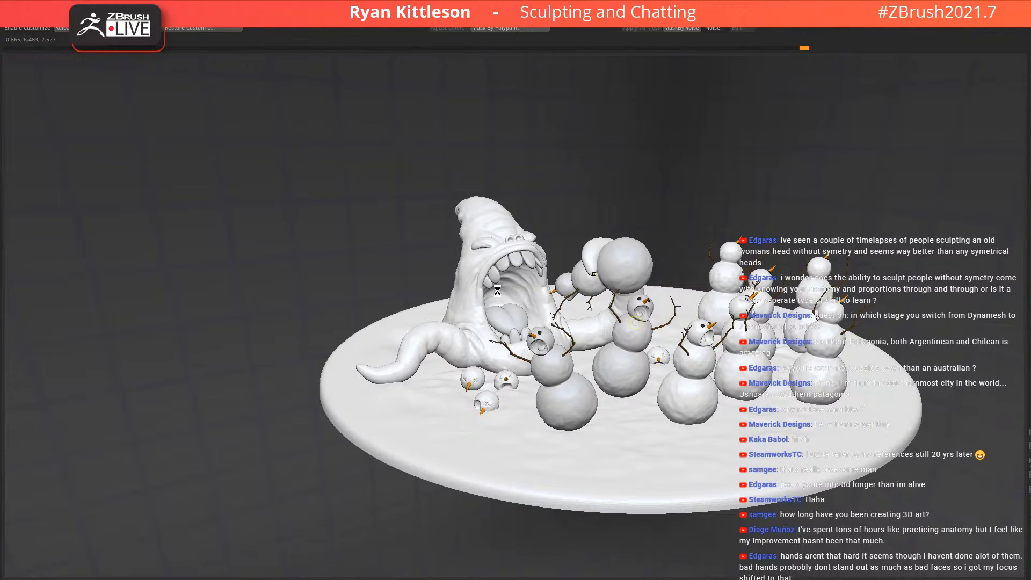
alt+right_drag(692, 315, 614, 269)
right_drag(473, 276, 562, 330)
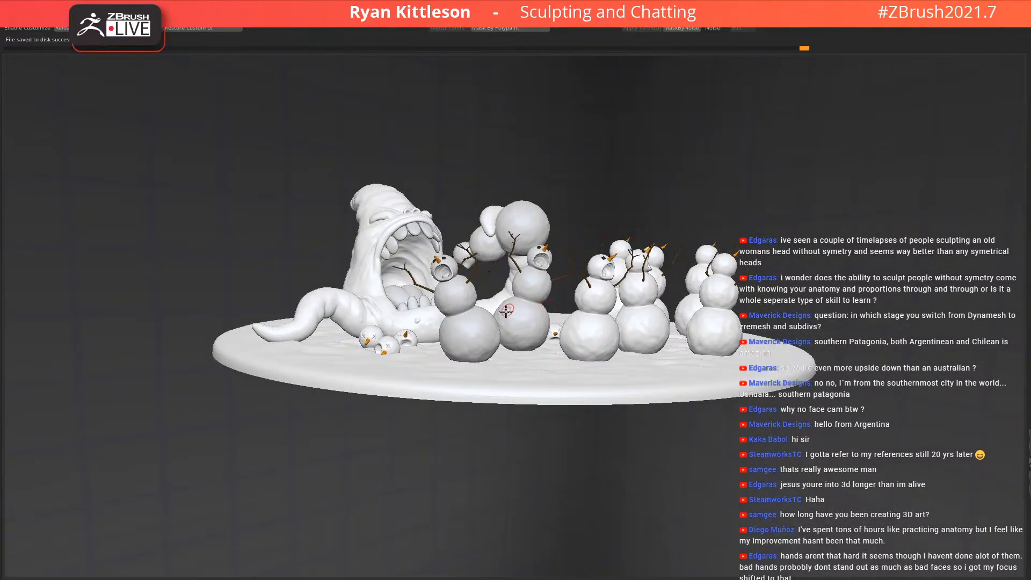
Match the grey front snowmen and the snowman held by the raised arm to the white of the other figures
alt+click(482, 338)
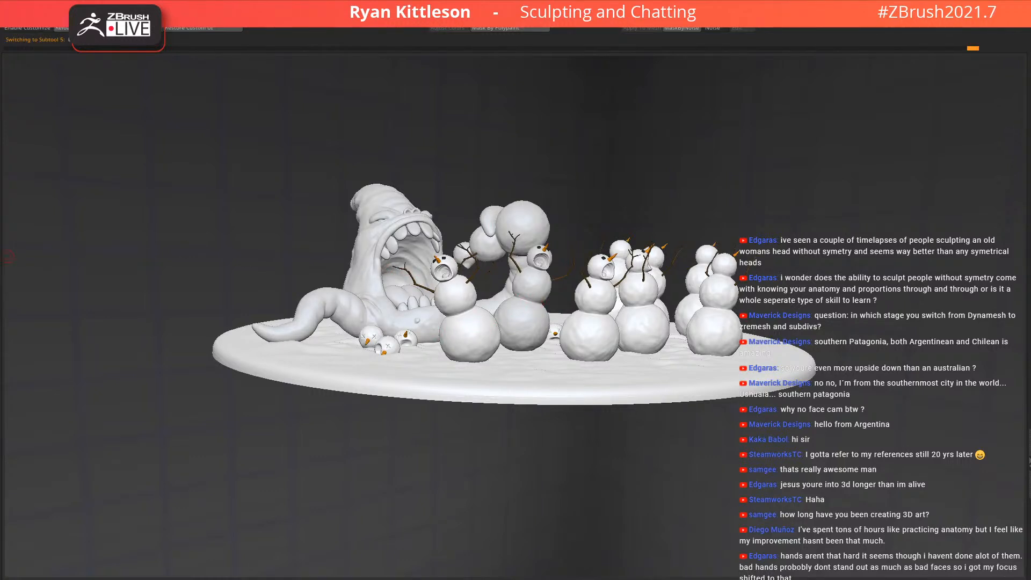
alt+click(532, 323)
ctrl+drag(7, 302, 62, 263)
right_drag(553, 279, 525, 326)
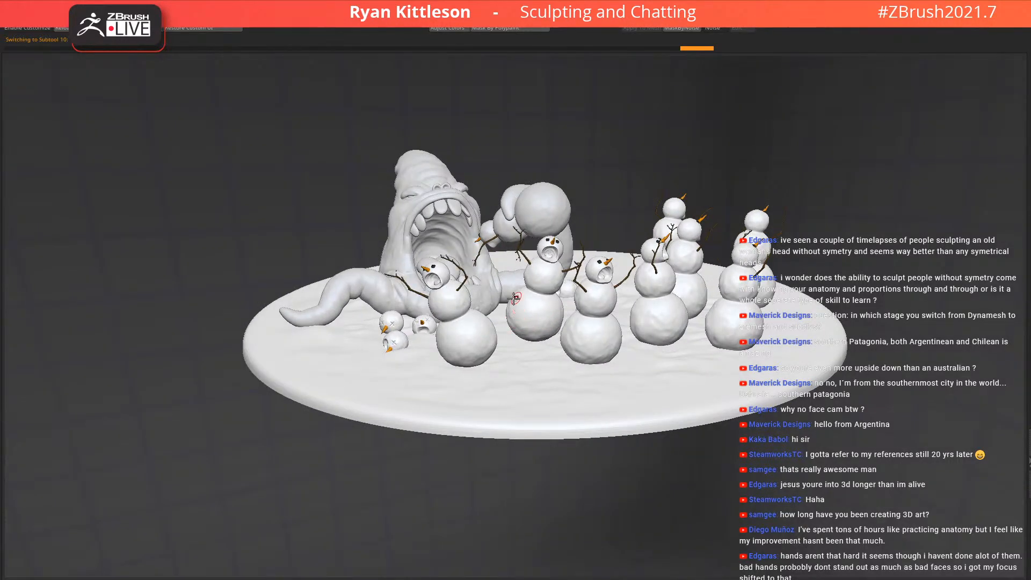
alt+click(415, 205)
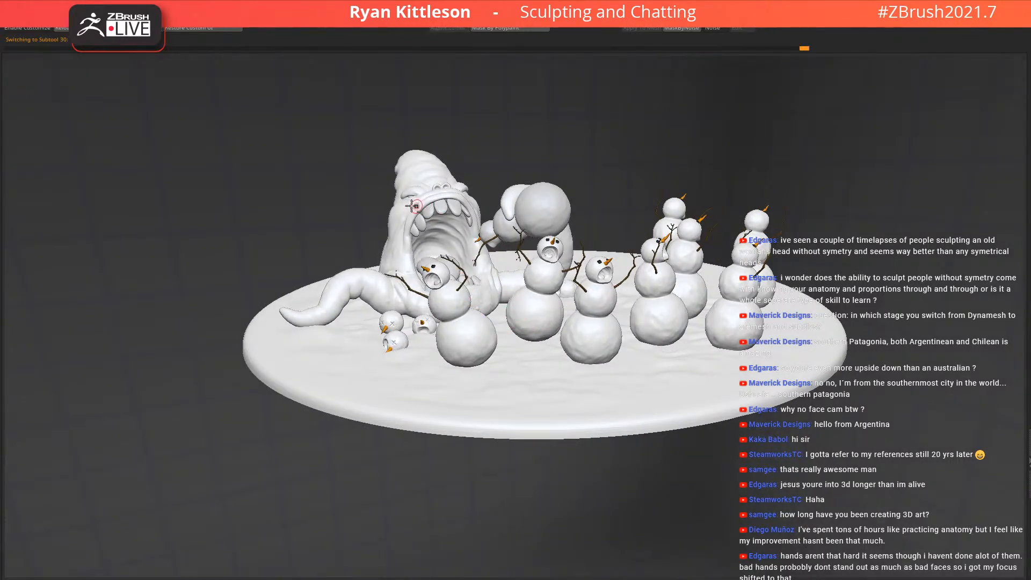
click(6, 484)
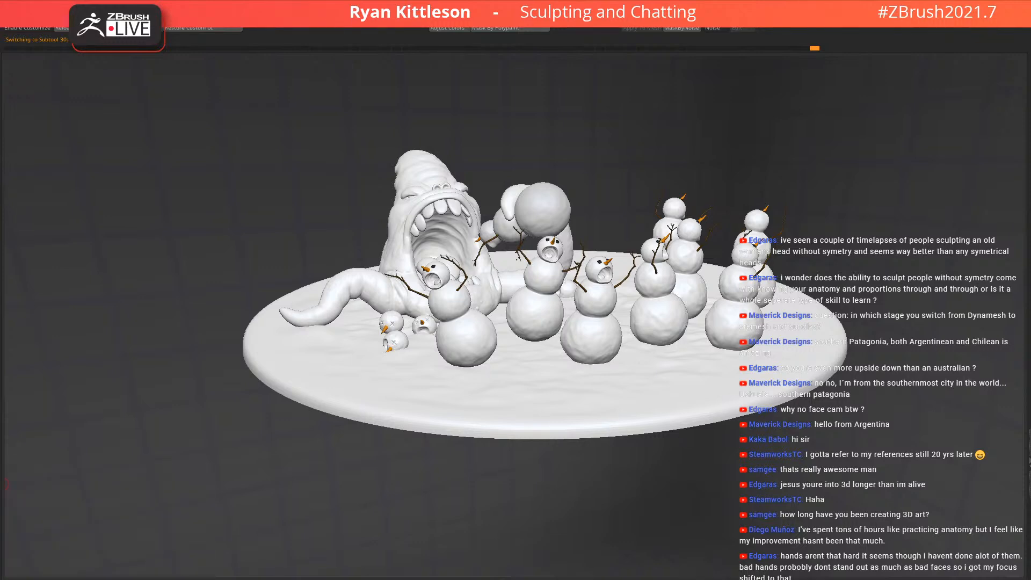
mouse_move(456, 273)
right_down()
mouse_move(486, 278)
mouse_move(494, 260)
right_up()
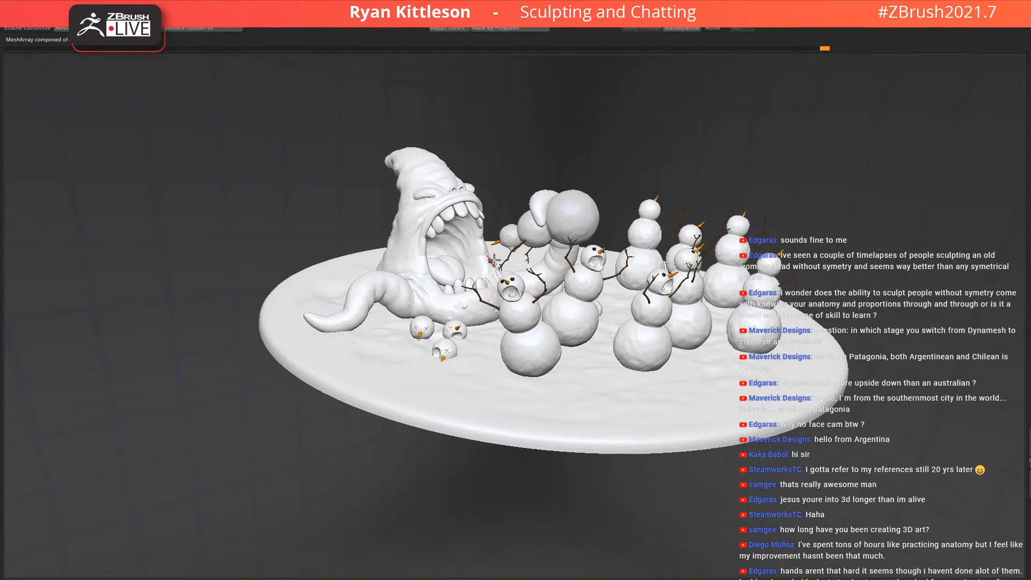
alt+click(572, 219)
click(11, 258)
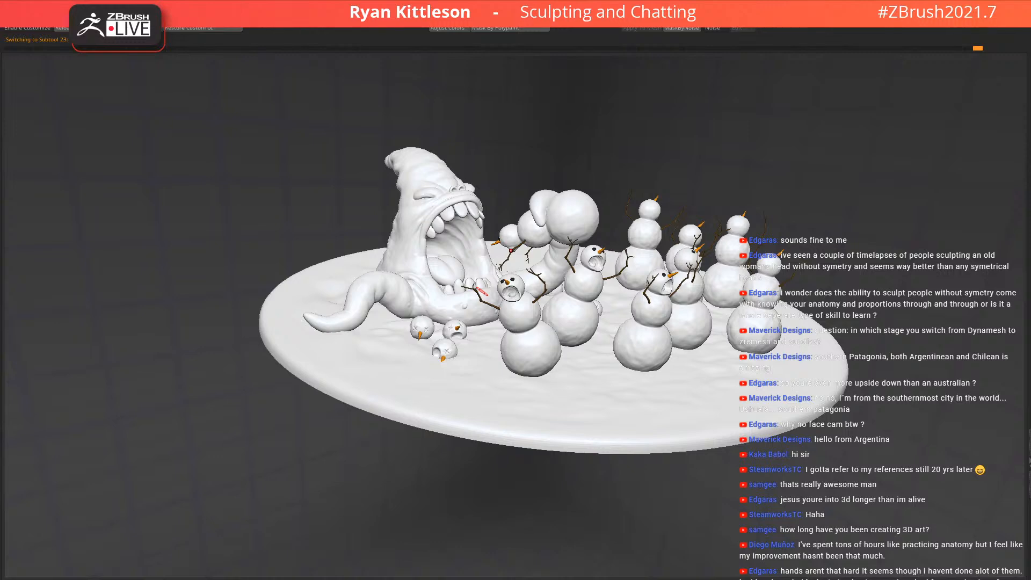
Reselect the monster's body and roughen the underside of the chin and the base of the raised arm
drag(575, 292, 562, 279)
mouse_move(562, 279)
right_down()
mouse_move(563, 325)
mouse_move(562, 289)
mouse_move(494, 242)
right_up()
mouse_move(516, 327)
right_down()
mouse_move(556, 323)
mouse_move(473, 313)
mouse_move(446, 326)
mouse_move(485, 337)
mouse_move(343, 335)
mouse_move(309, 366)
mouse_move(324, 368)
right_up()
alt+click(324, 367)
ctrl+right_drag(356, 411, 335, 386)
key(x)
key(x)
key(x)
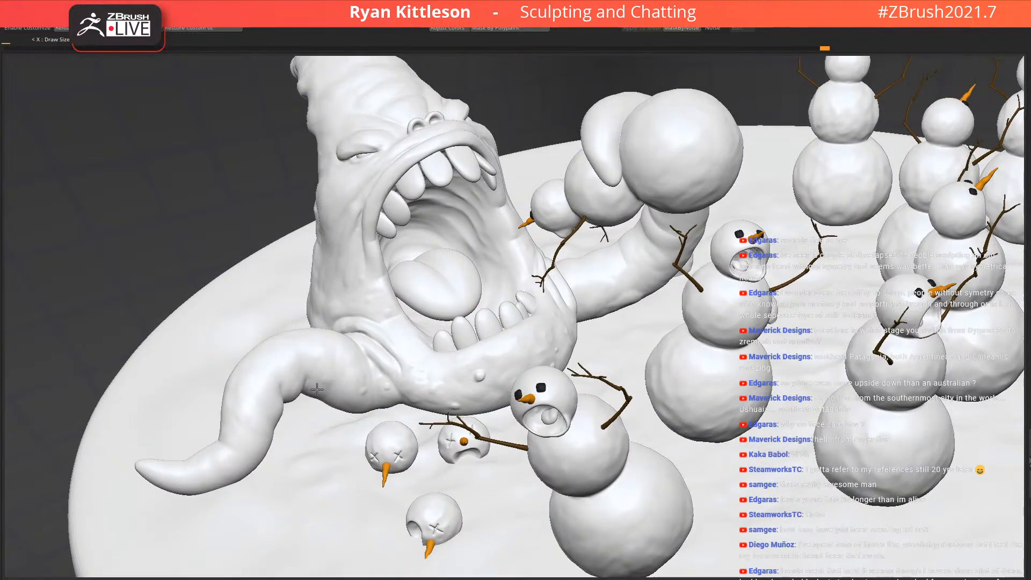
drag(489, 398, 550, 358)
mouse_move(592, 287)
mouse_down()
mouse_move(585, 270)
mouse_move(625, 285)
mouse_move(630, 249)
mouse_move(638, 255)
mouse_up()
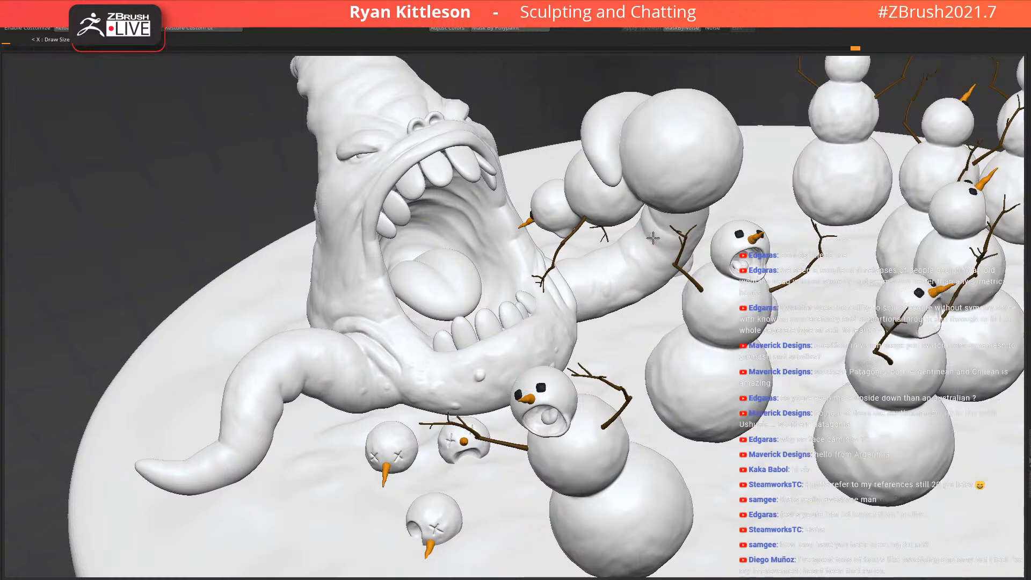
Isolate the body, sculpt uneven dents along the raised arm toward its curled tip, and bring back the full scene
ctrl+shift+click(660, 238)
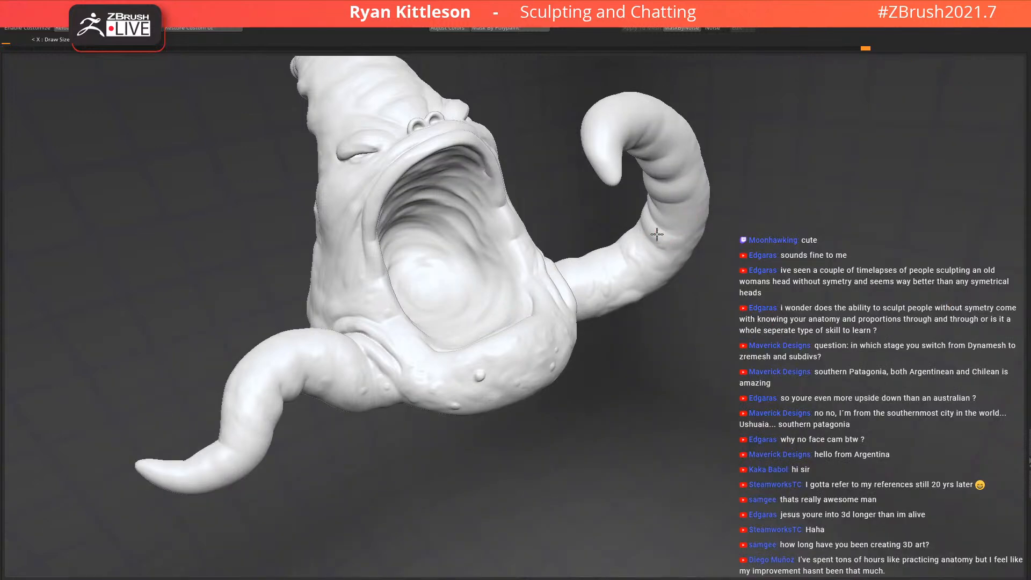
right_drag(659, 238, 682, 219)
mouse_move(682, 219)
mouse_down()
mouse_move(665, 184)
mouse_move(684, 178)
mouse_up()
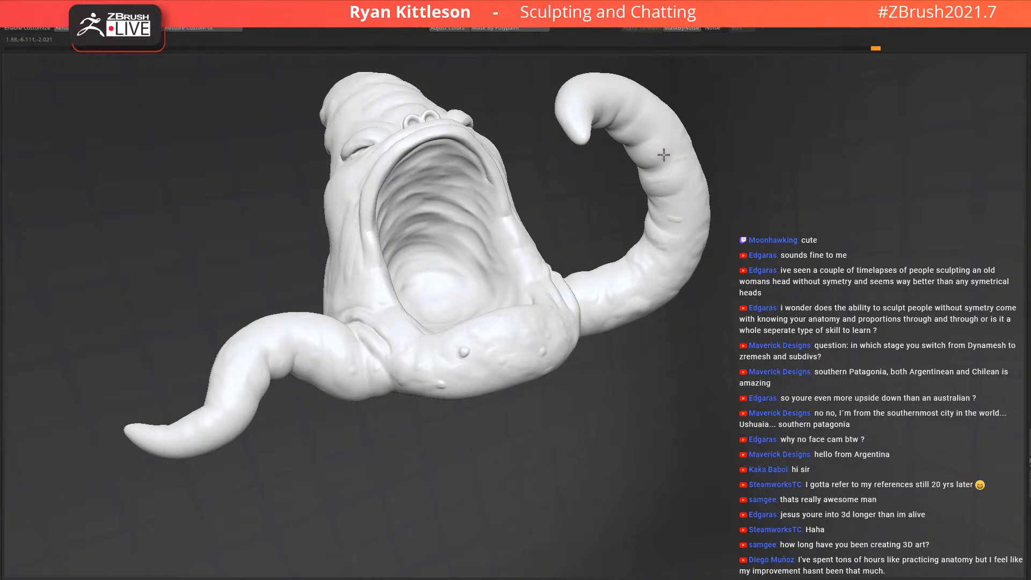
drag(644, 127, 624, 117)
right_drag(651, 174, 636, 116)
drag(541, 113, 537, 127)
right_drag(619, 234, 639, 259)
key(alt+shift+s)
Examine the monster's mouth, arms and surrounding snowmen close up and as a whole composition
right_drag(570, 219, 601, 261)
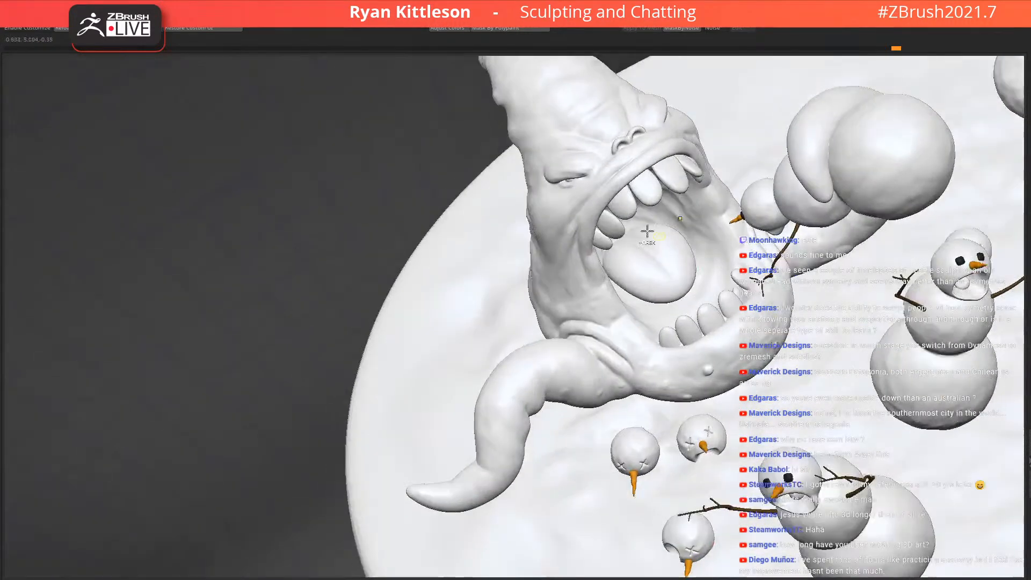
key(f)
ctrl+right_drag(697, 288, 640, 217)
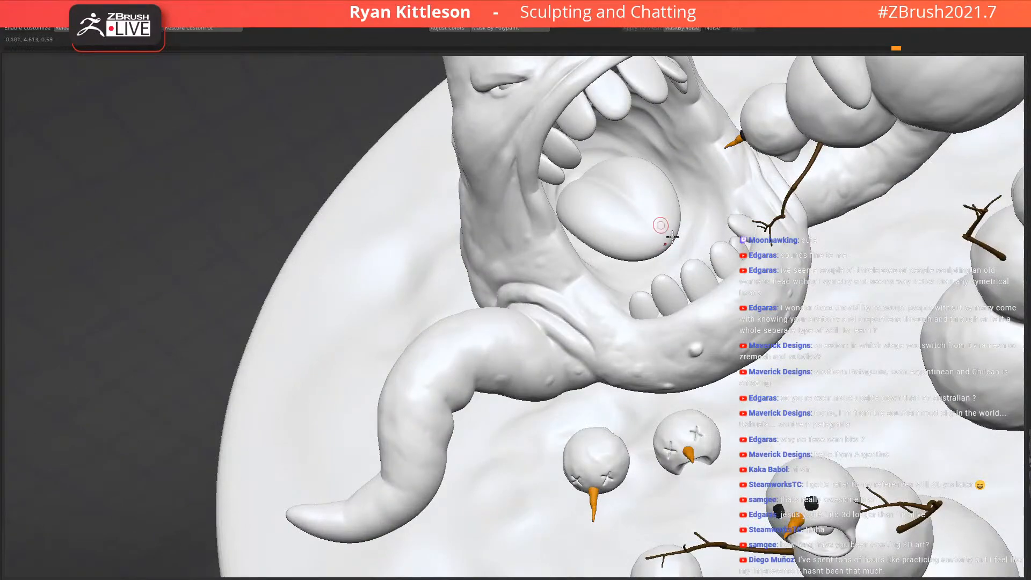
key(f)
right_drag(620, 268, 517, 230)
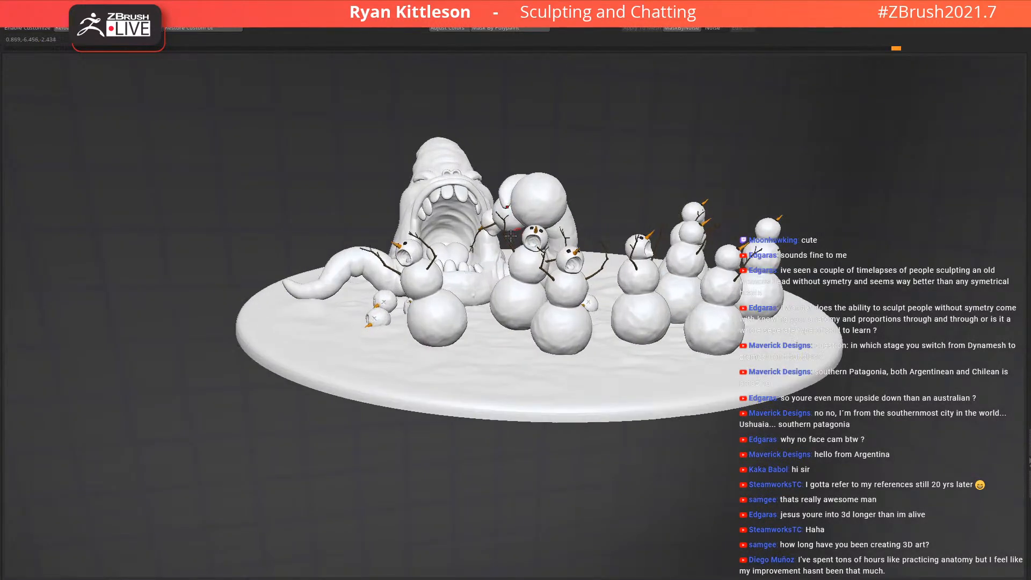
right_drag(512, 265, 591, 242)
alt+right_drag(489, 272, 537, 283)
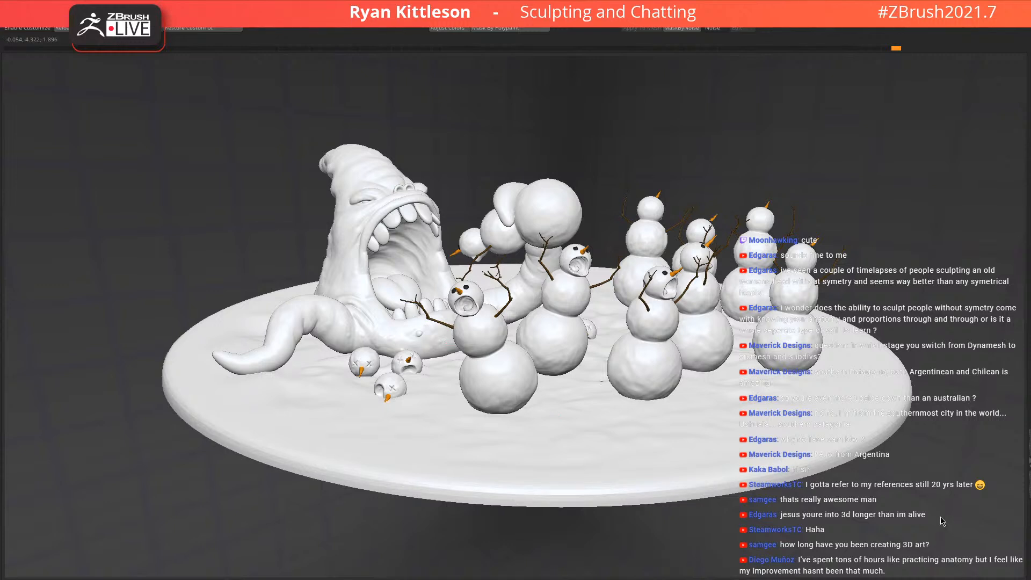
Isolate the fallen snowman heads in front of the monster and separate their carrot noses from the heads
ctrl+right_drag(389, 387, 420, 398)
ctrl+right_drag(511, 335, 586, 182)
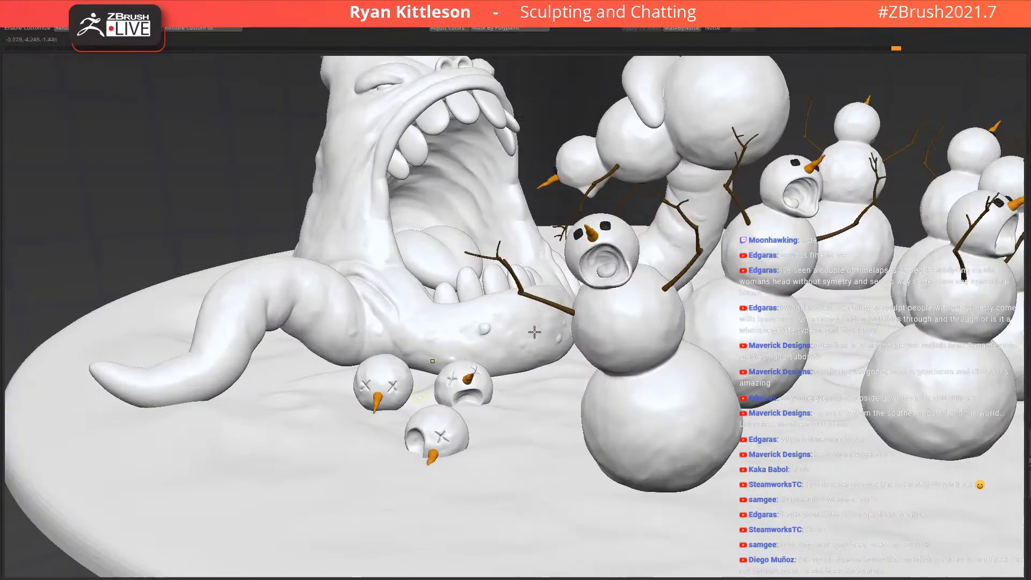
alt+click(377, 395)
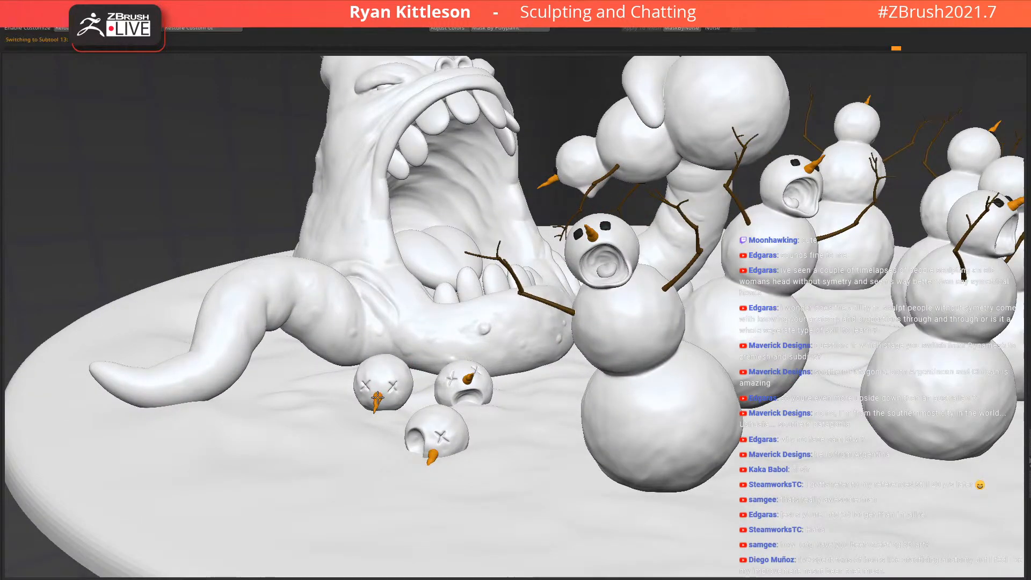
key(alt+s)
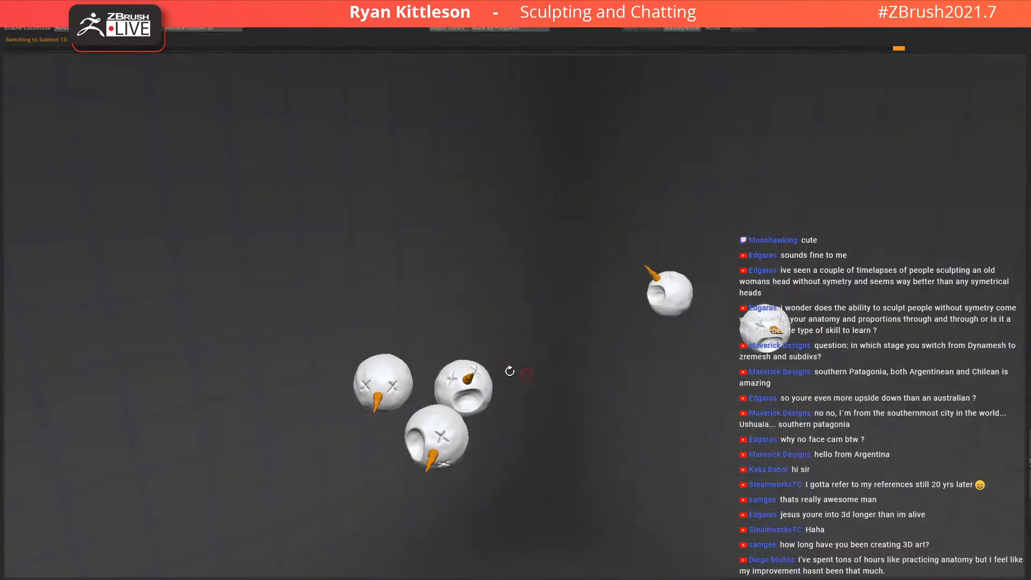
alt+click(377, 400)
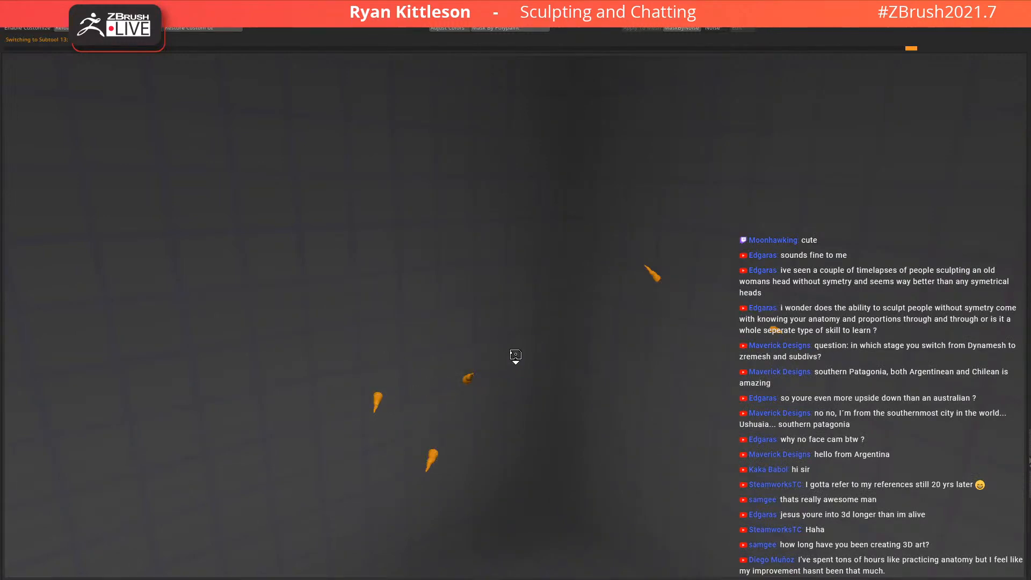
key(alt+s)
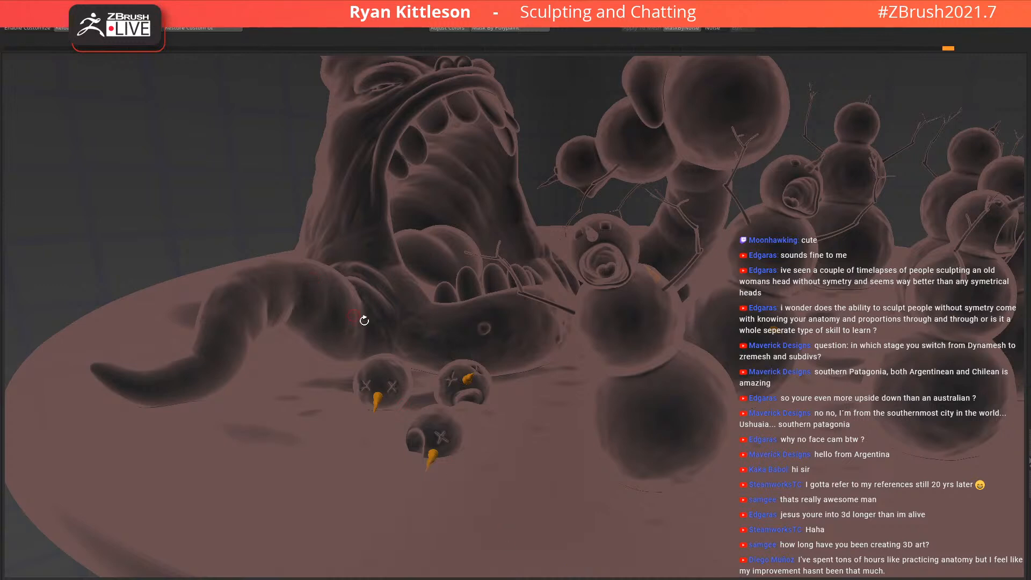
alt+click(391, 373)
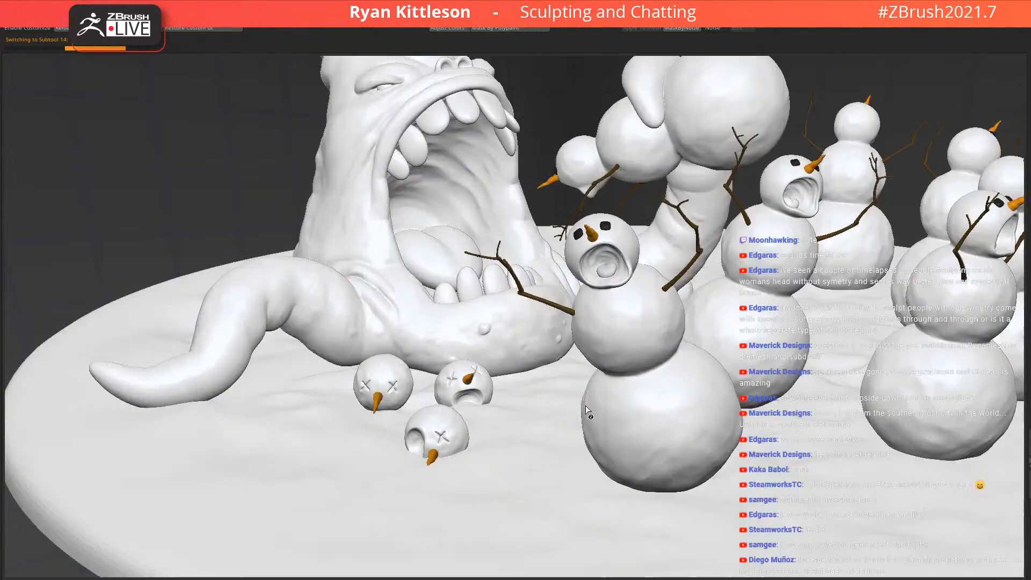
Examine the fallen heads and their carrot noses separately in isolation, and bring back the full scene
key(alt+shift+s)
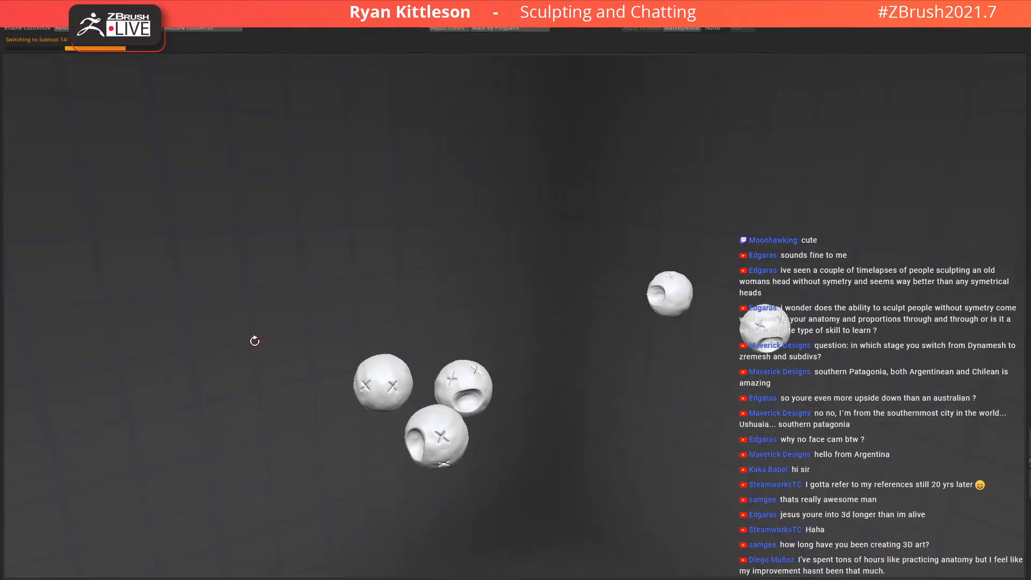
key(Down)
key(alt+shift+s)
key(Up)
key(alt+shift+s)
key(Down)
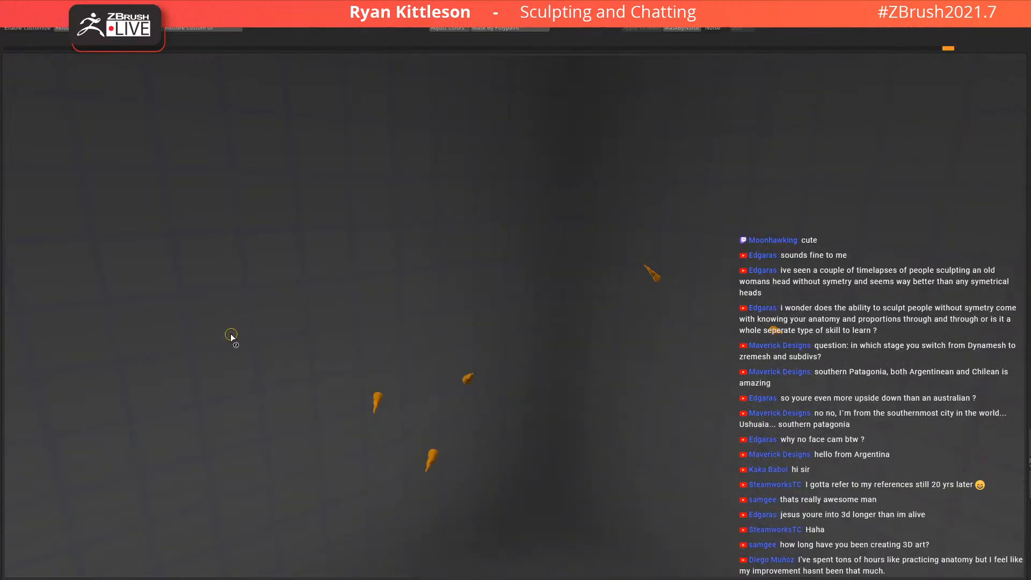
key(alt+shift+s)
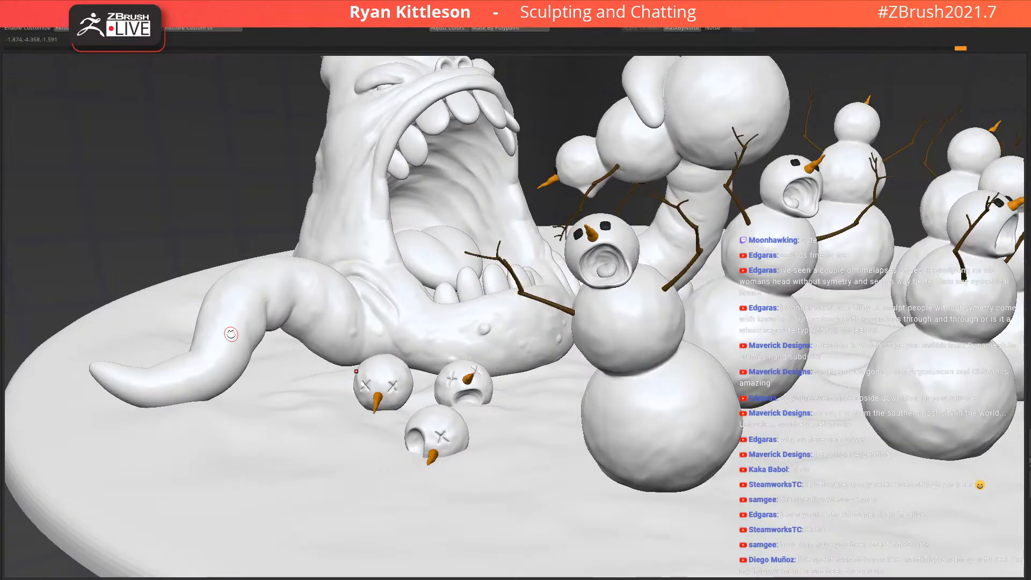
Frame the monster, snowmen and round base in a three-quarter view and send the scene to KeyShot
ctrl+right_drag(582, 176, 597, 140)
alt+right_drag(630, 209, 487, 266)
ctrl+right_drag(631, 288, 651, 317)
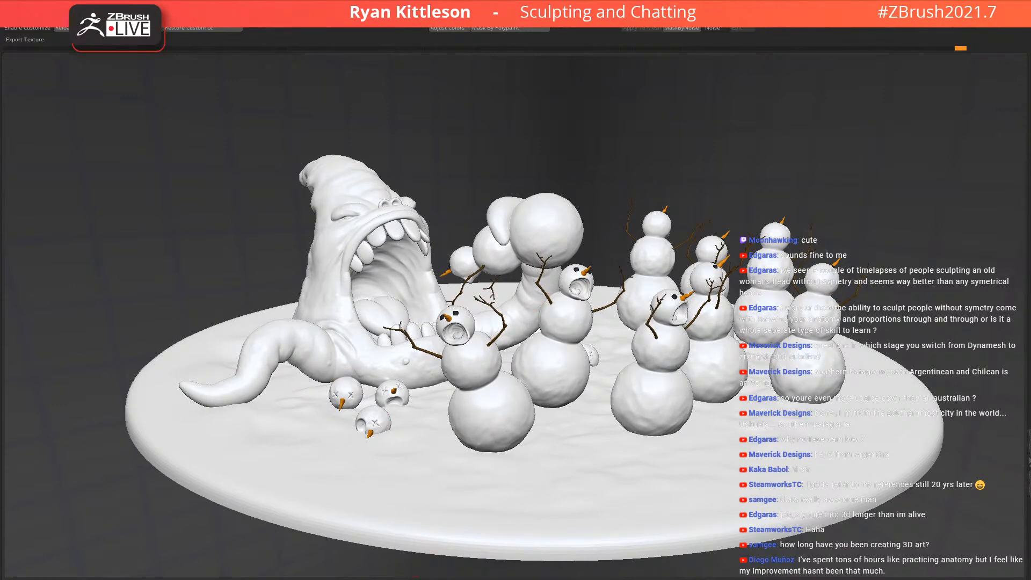
drag(490, 579, 486, 10)
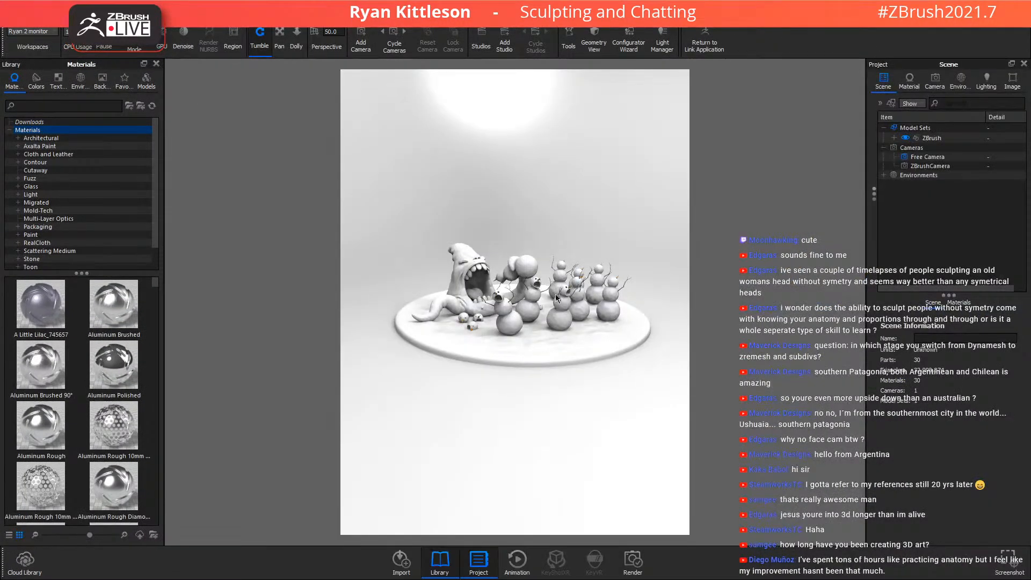
Revert the KeyShot workspace to the saved "Ryan 2 monitor" layout
click(38, 31)
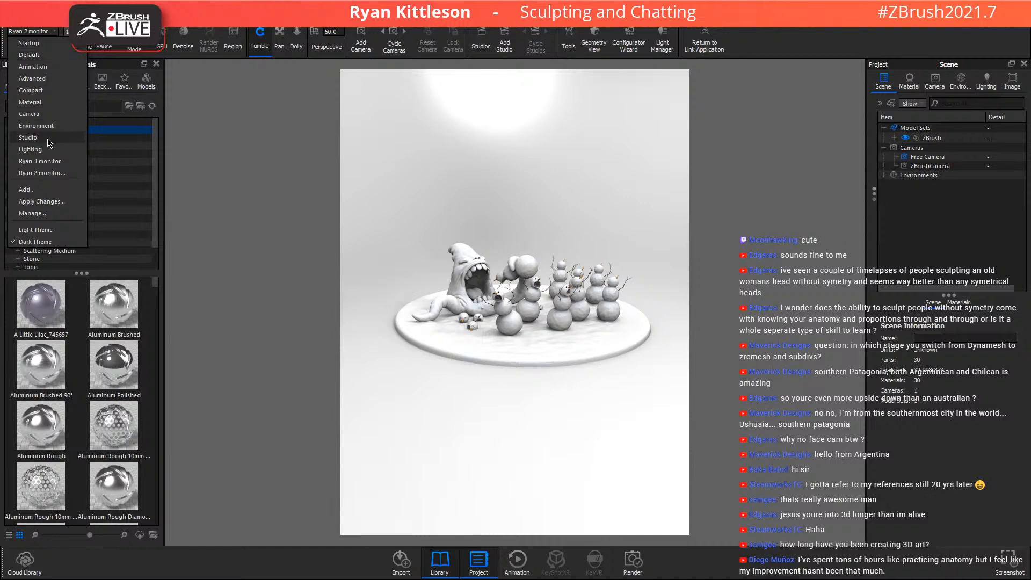
click(33, 162)
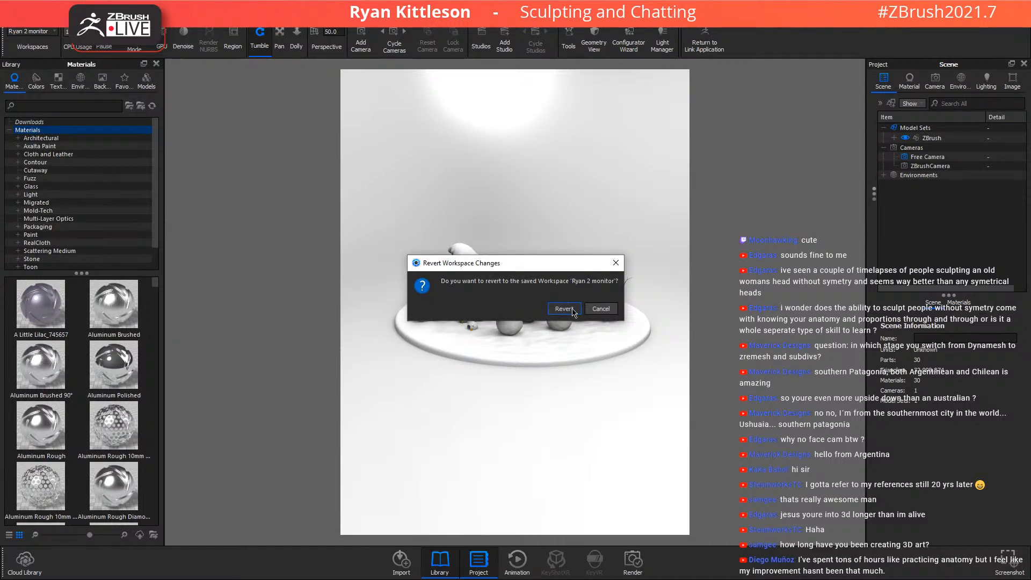
click(606, 311)
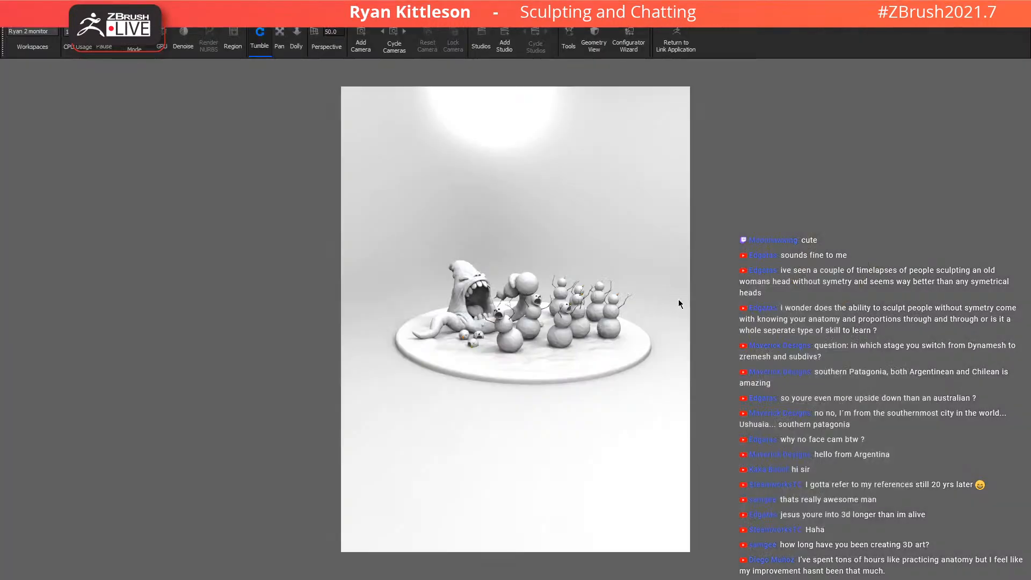
Discard the current KeyShot scene, return to ZBrush and send the sculpture to KeyShot again
click(541, 305)
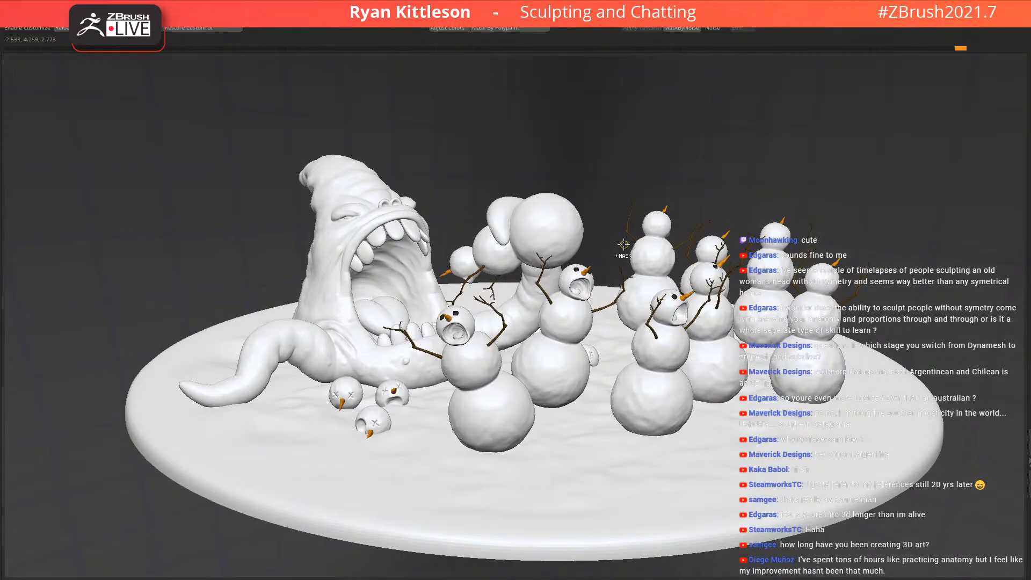
key(shift+r)
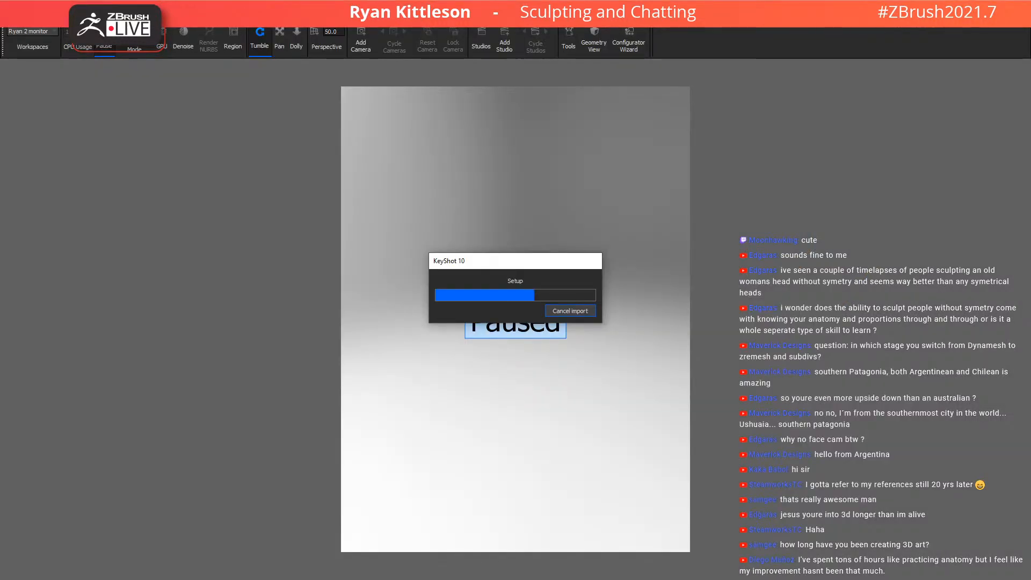
key(alt+Tab)
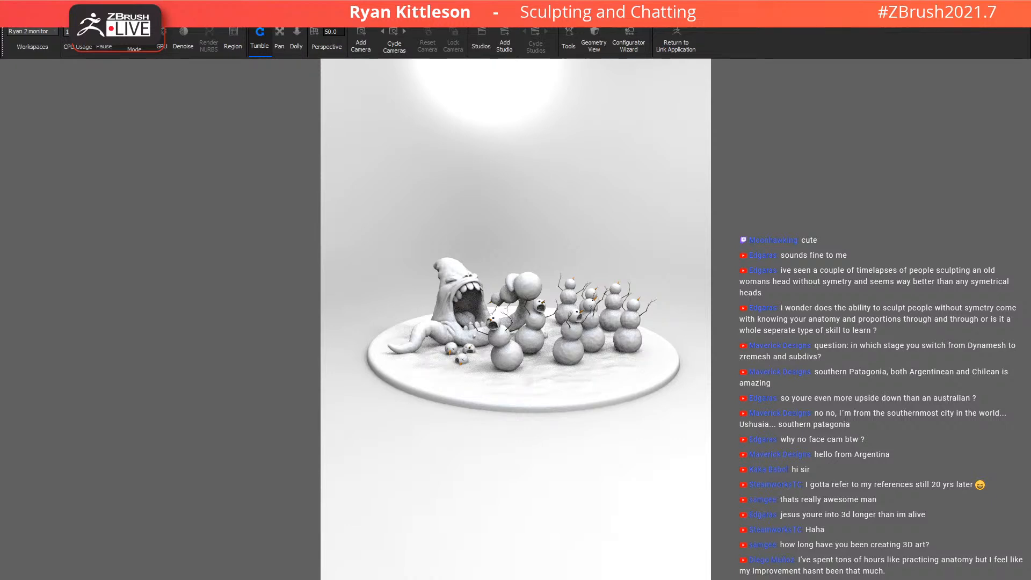
Change the KeyShot image from portrait to a landscape resolution preset
click(142, 17)
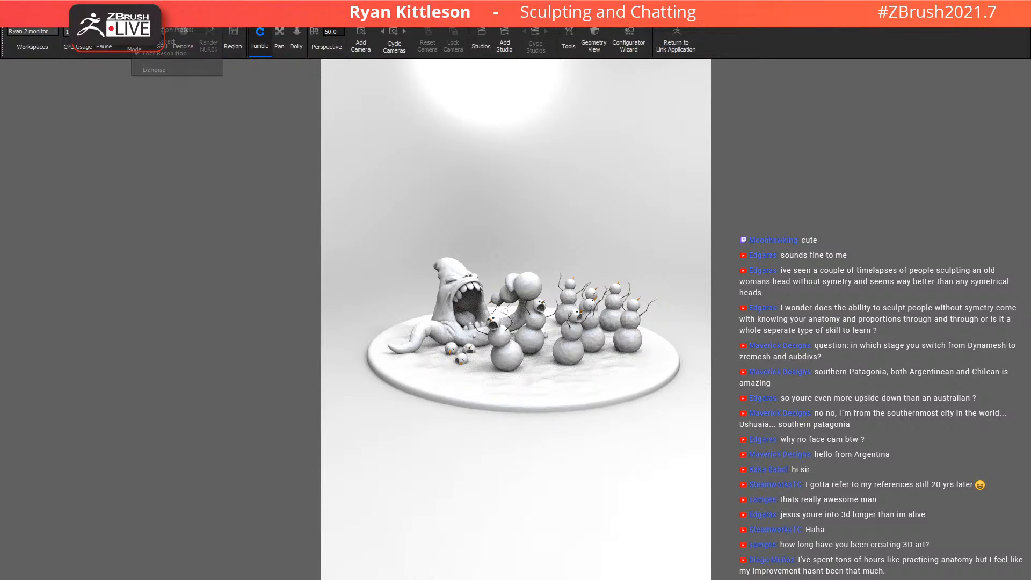
mouse_move(165, 18)
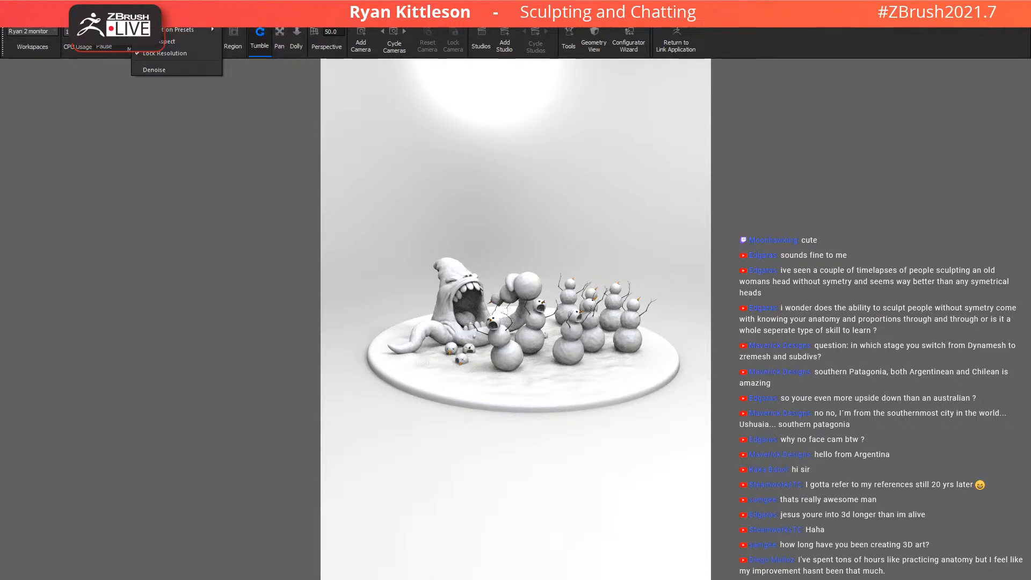
mouse_move(196, 29)
mouse_move(257, 30)
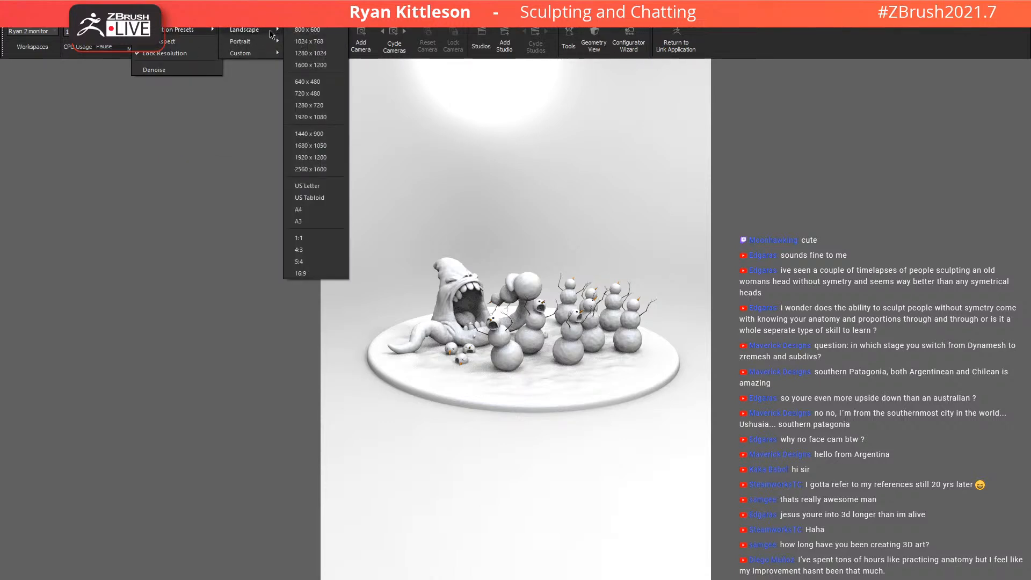
click(317, 154)
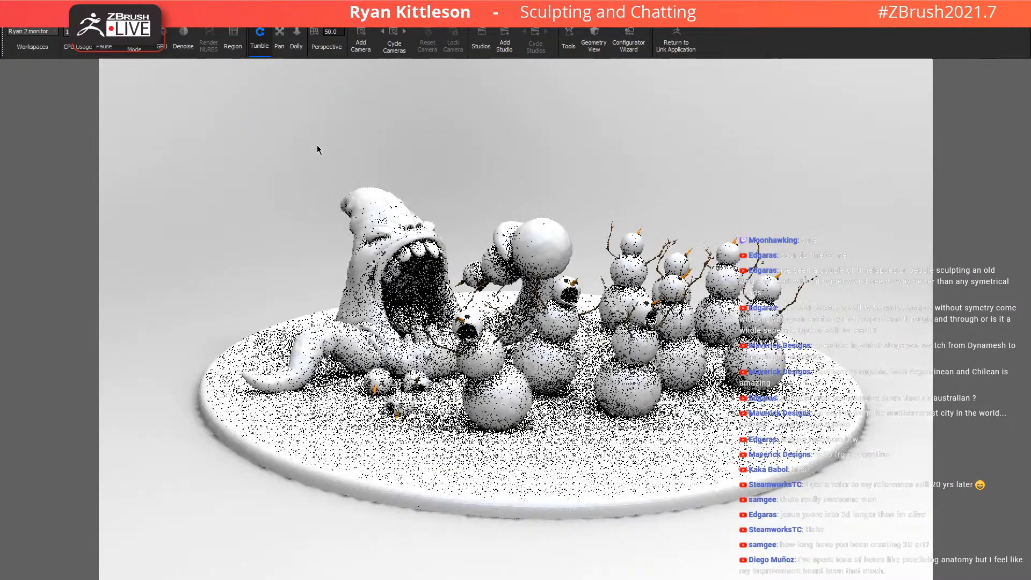
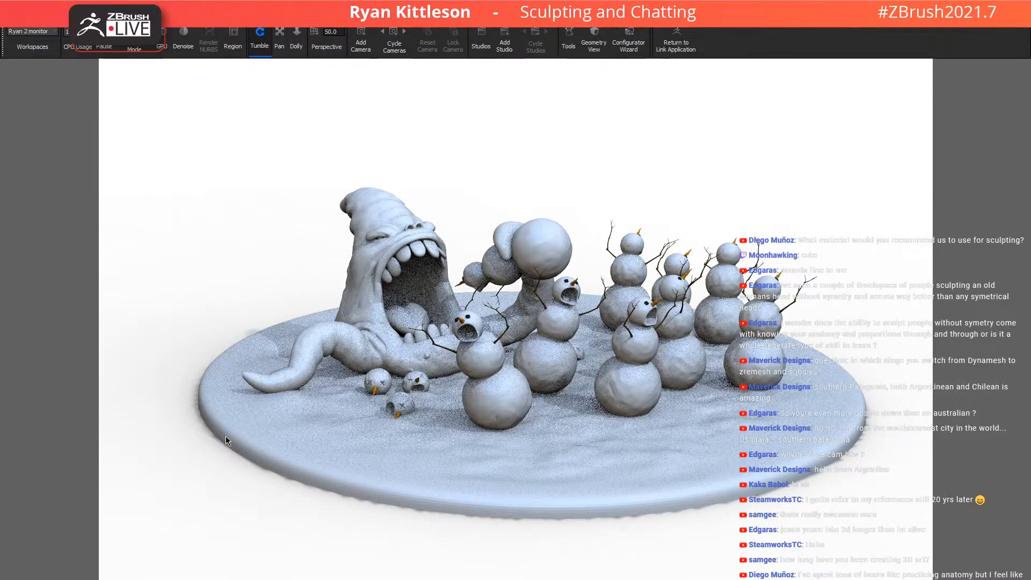
Switch to ZBrush and compare the sculpture in the brown sculpting material and in PolyPaint mode
key(alt+Tab)
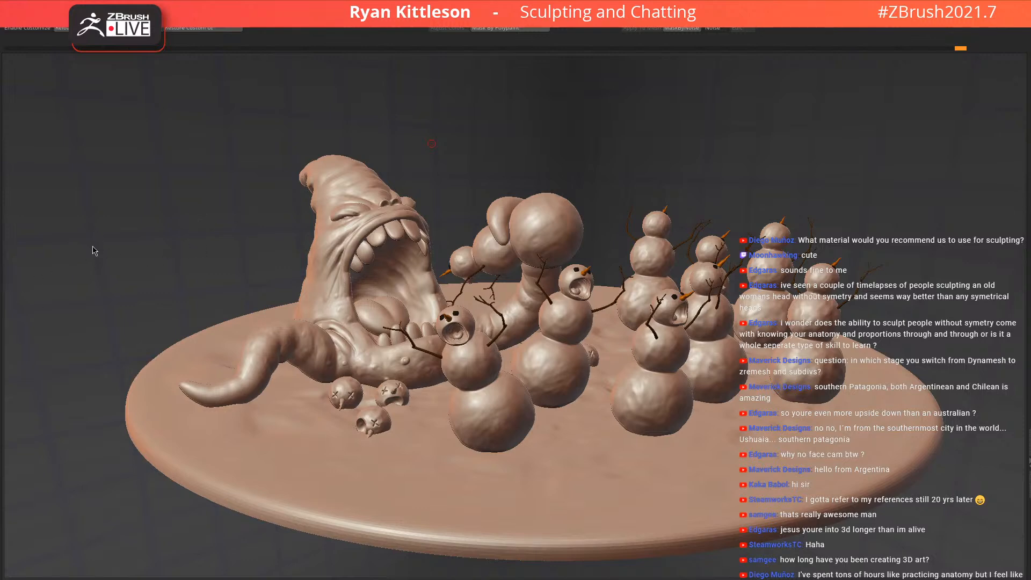
drag(96, 267, 101, 265)
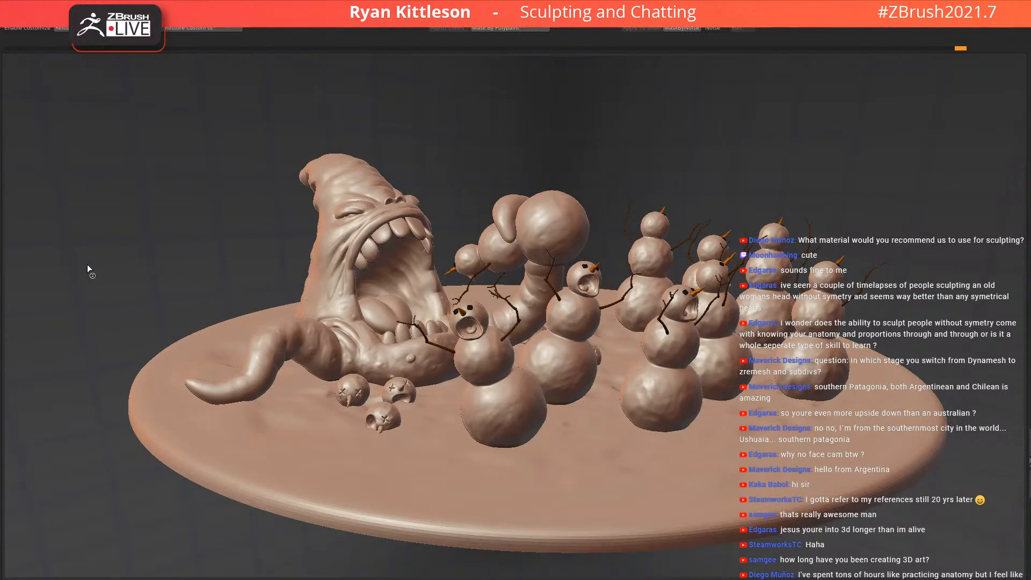
key(p)
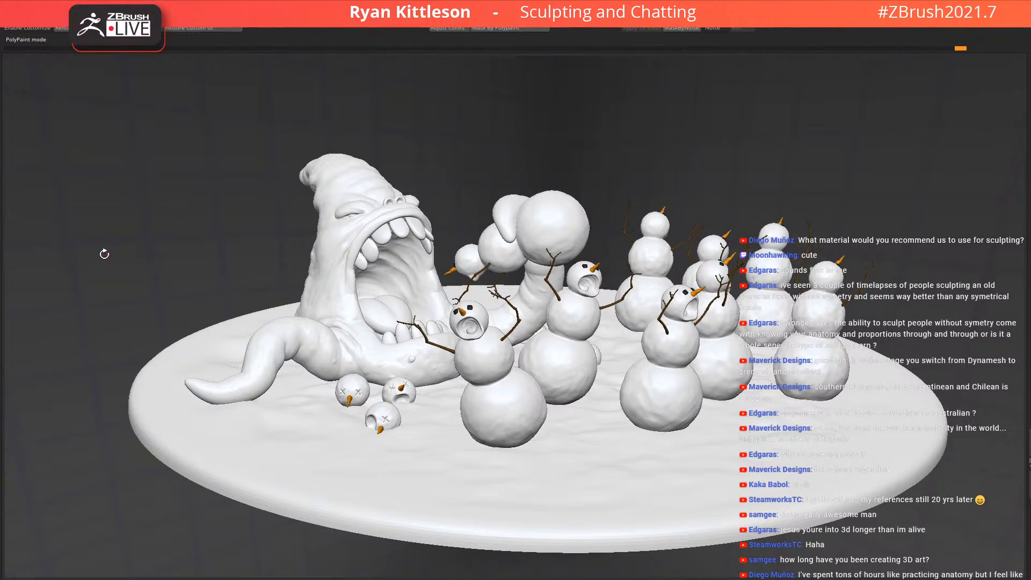
key(F2)
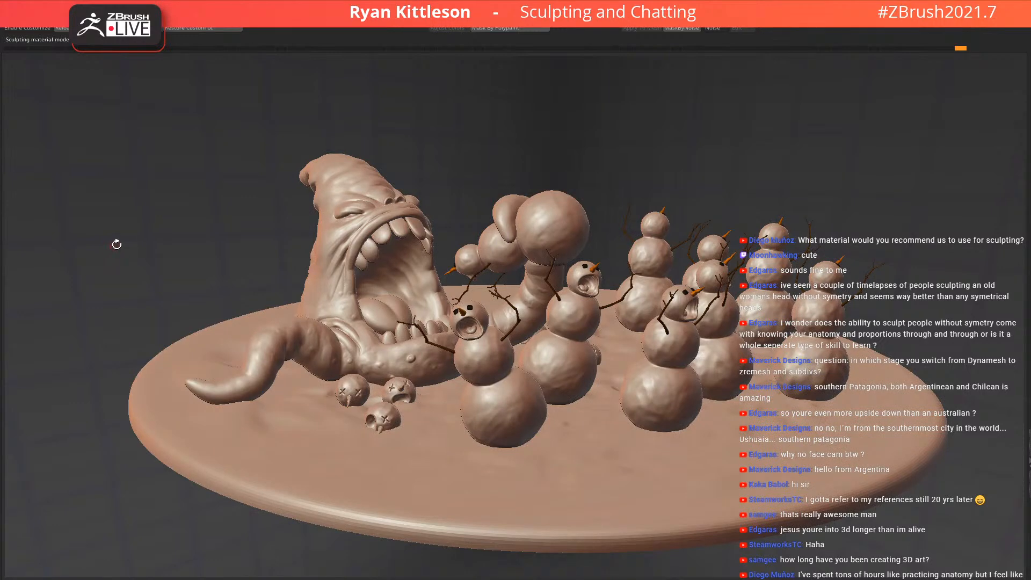
right_drag(372, 372, 385, 309)
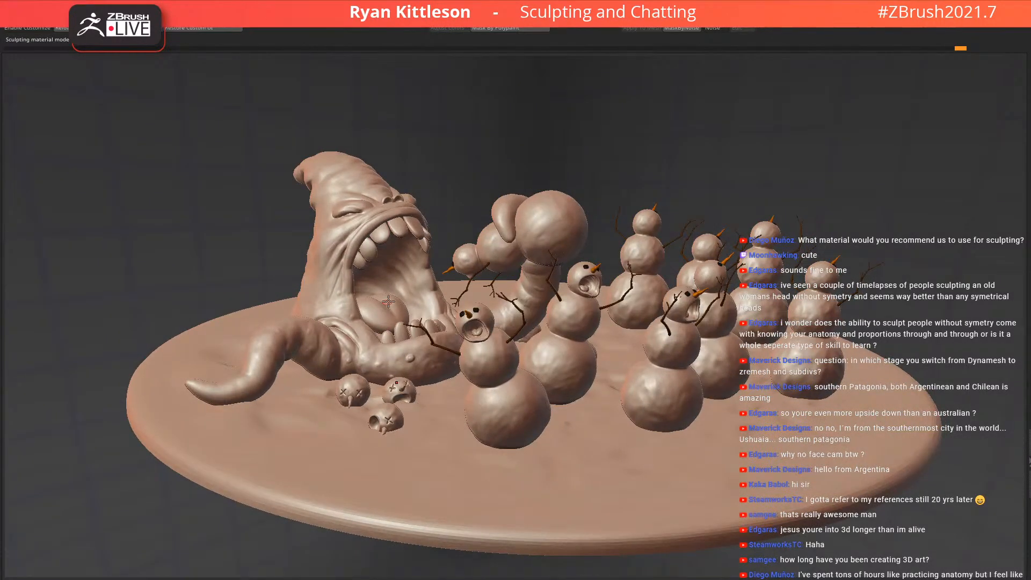
key(F2)
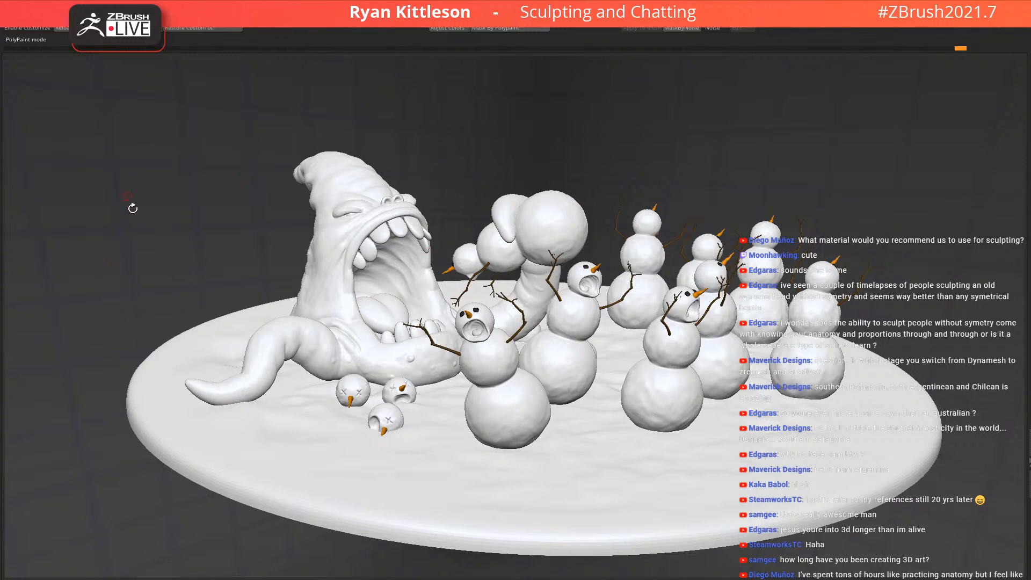
Switch to KeyShot, adjust the lighting to cast the monster's shadow behind it, and try a white material on a front snowman
key(alt+Tab)
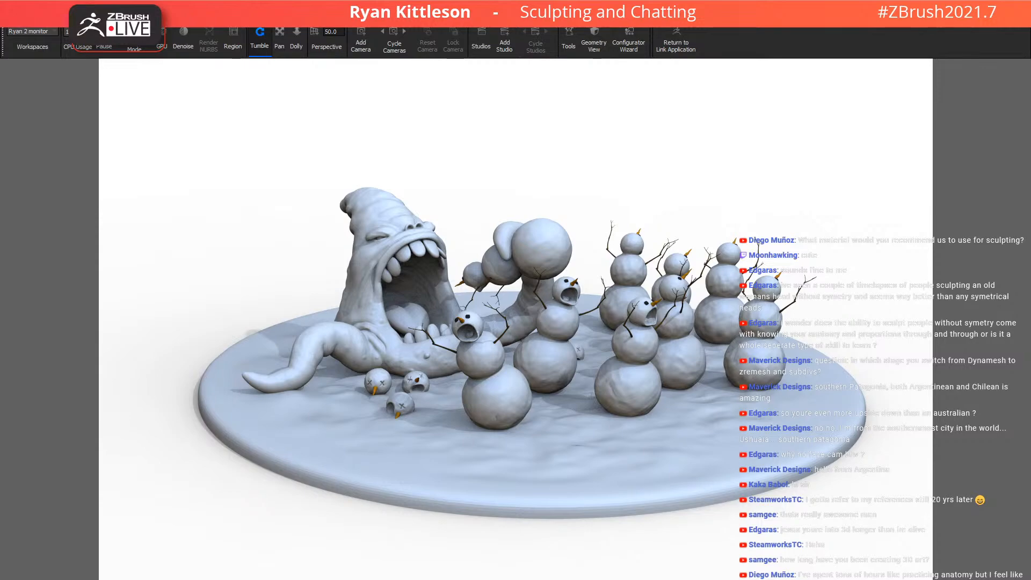
drag(177, 456, 176, 466)
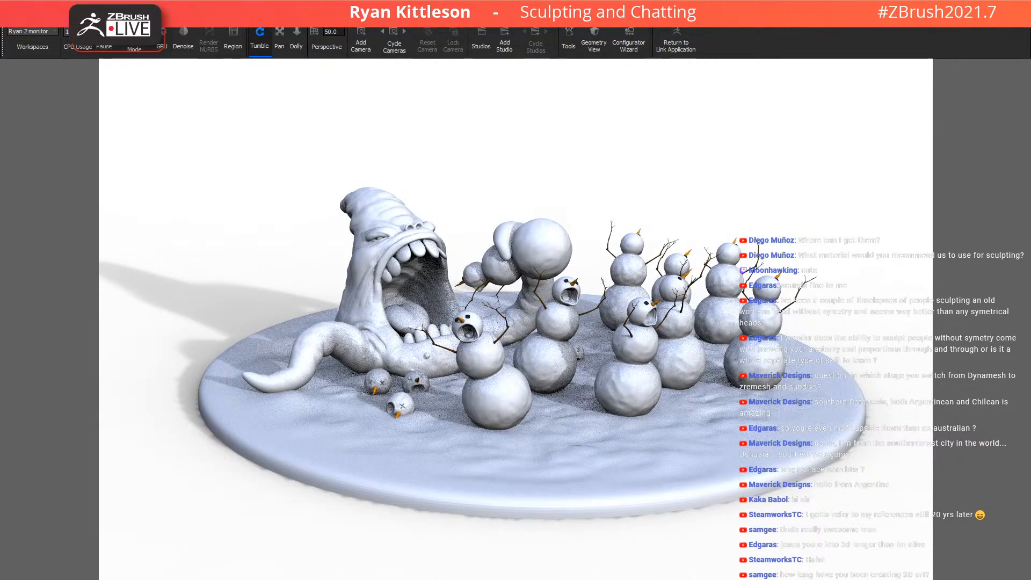
ctrl+drag(524, 442, 511, 460)
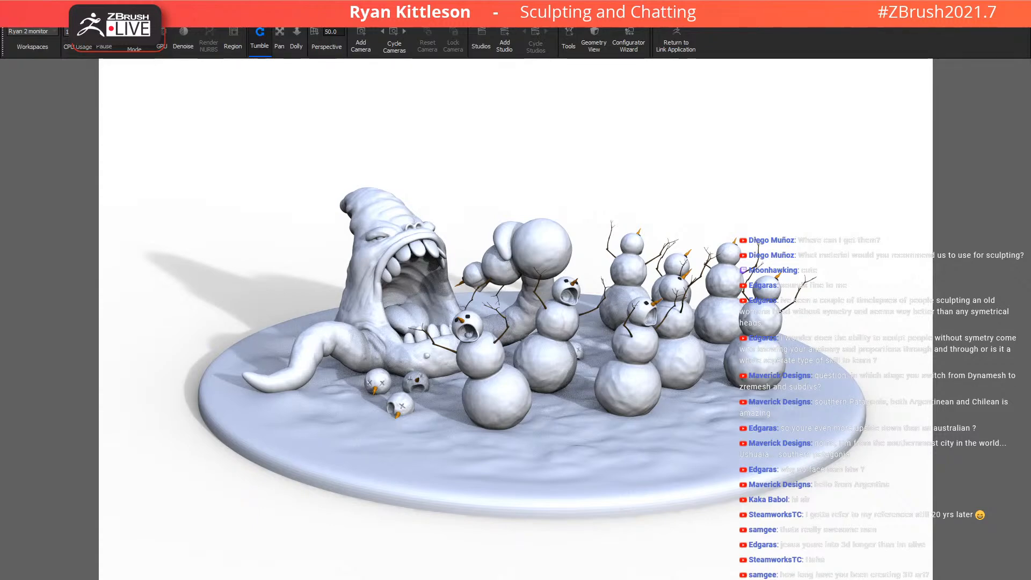
drag(652, 579, 623, 388)
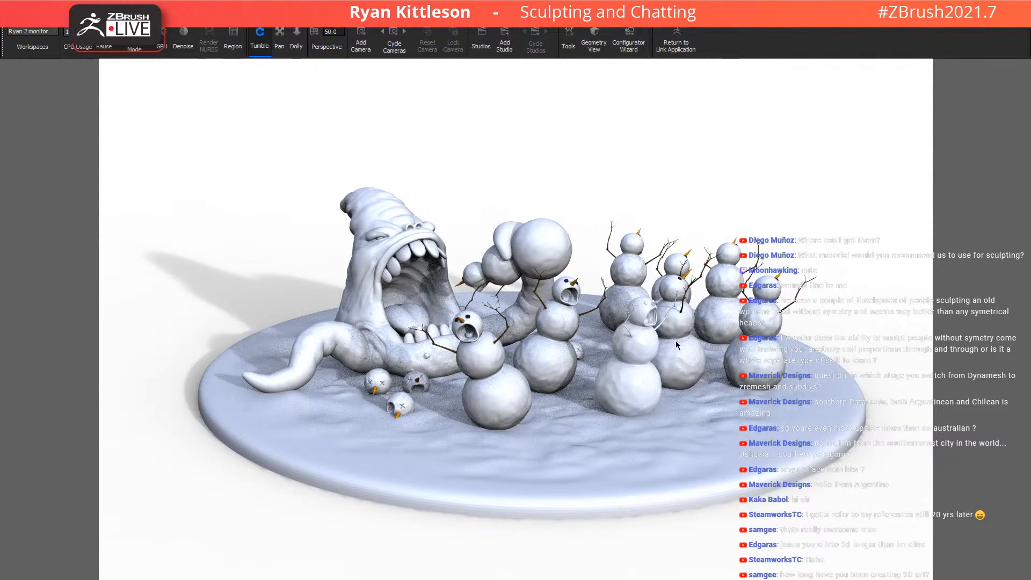
Discard the KeyShot scene without saving, return to ZBrush and turn on the rendering material preview
key(alt+F4)
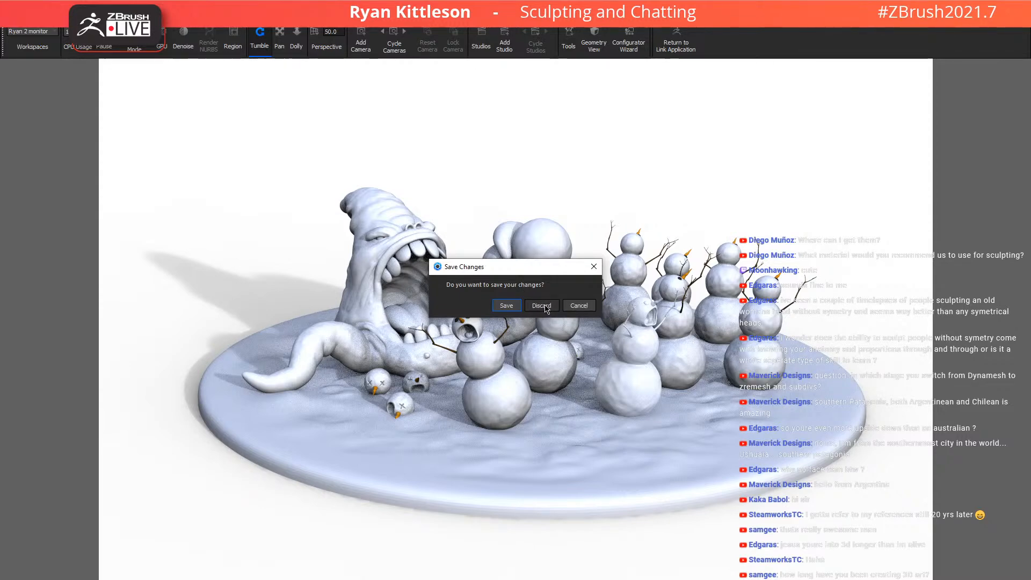
click(546, 309)
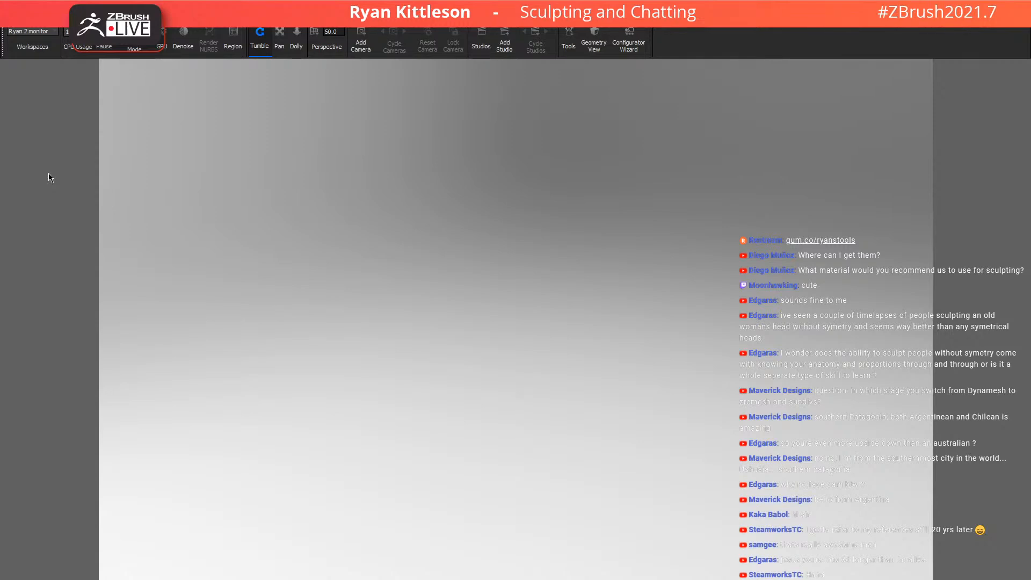
key(alt+Tab)
key(m)
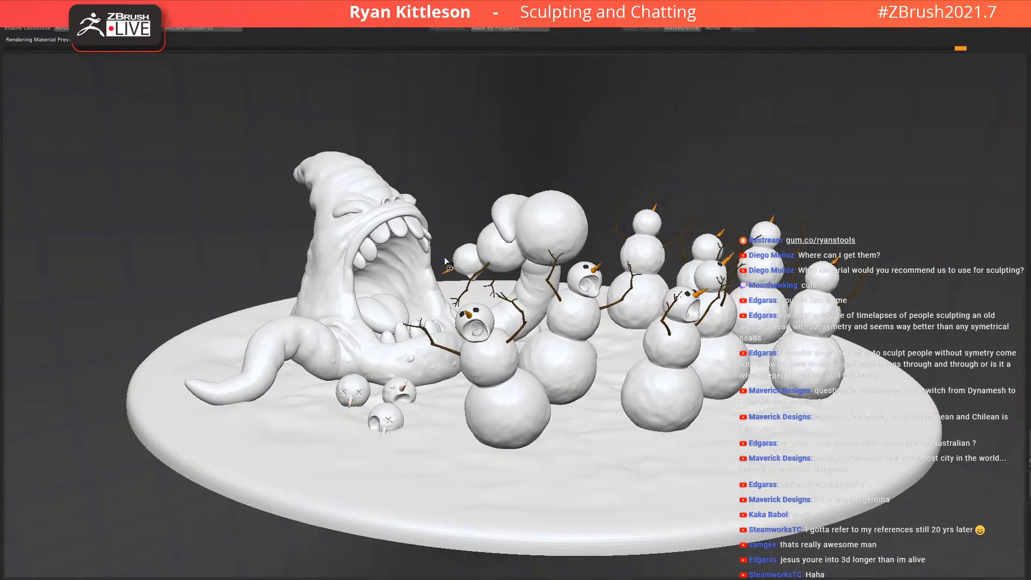
Compare the sculpture in the brown sculpting material and in PolyPaint mode from the front and the side
right_drag(475, 235, 479, 246)
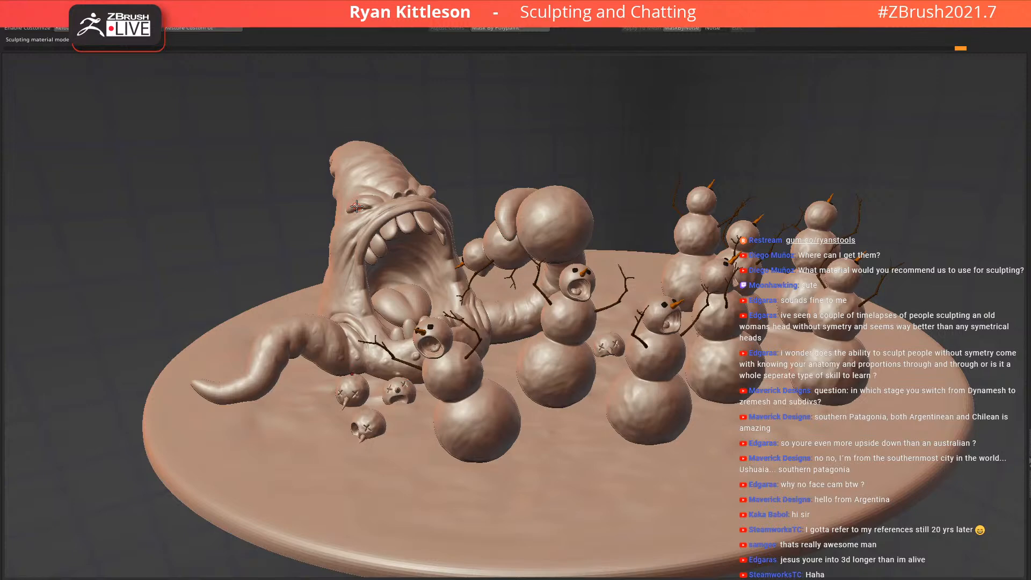
drag(465, 160, 508, 159)
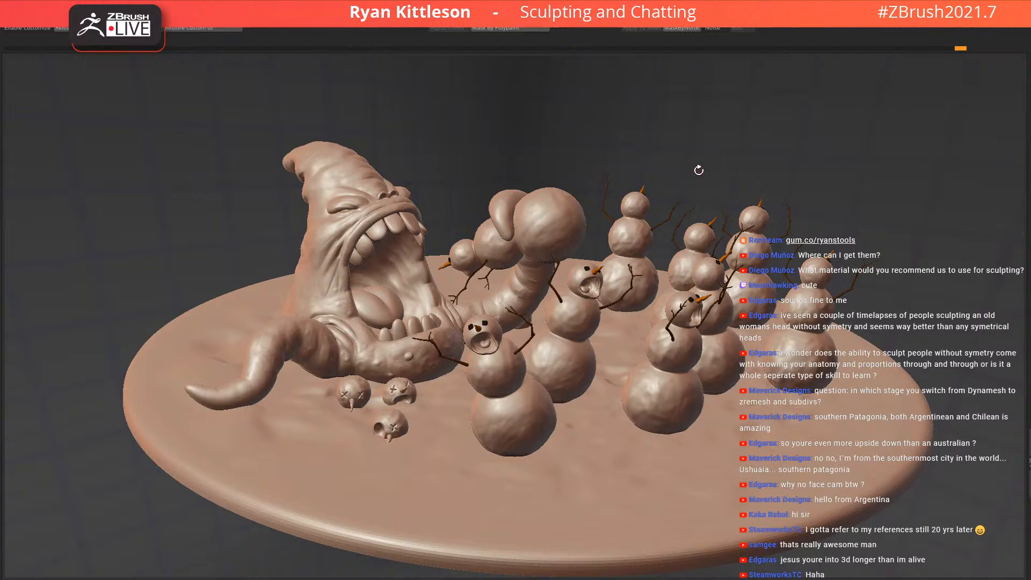
key(p)
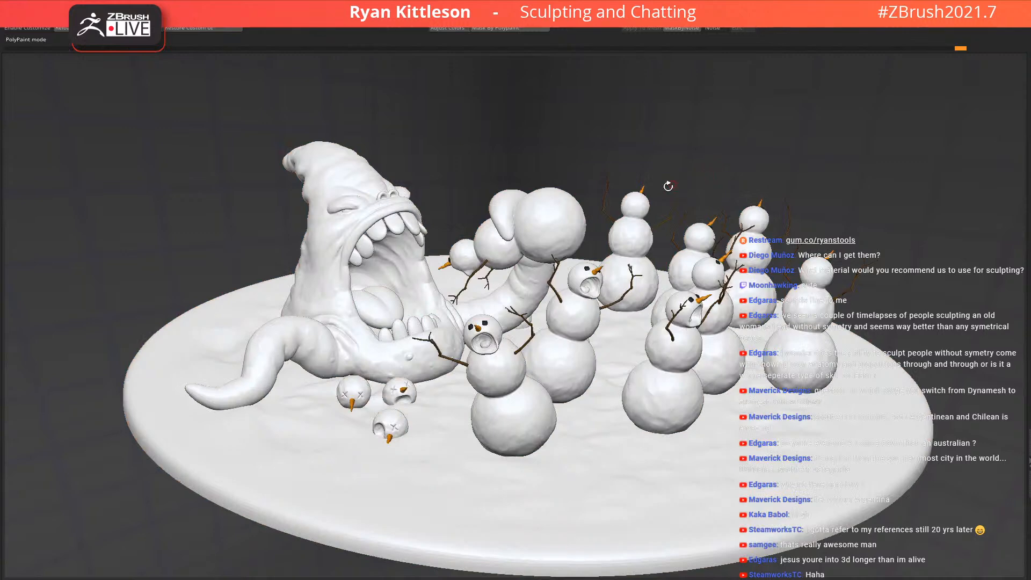
Select the open-mouthed snowman at the front right of the base and isolate it with all its parts showing
alt+click(681, 362)
key(alt+s)
ctrl+right_drag(691, 334, 699, 307)
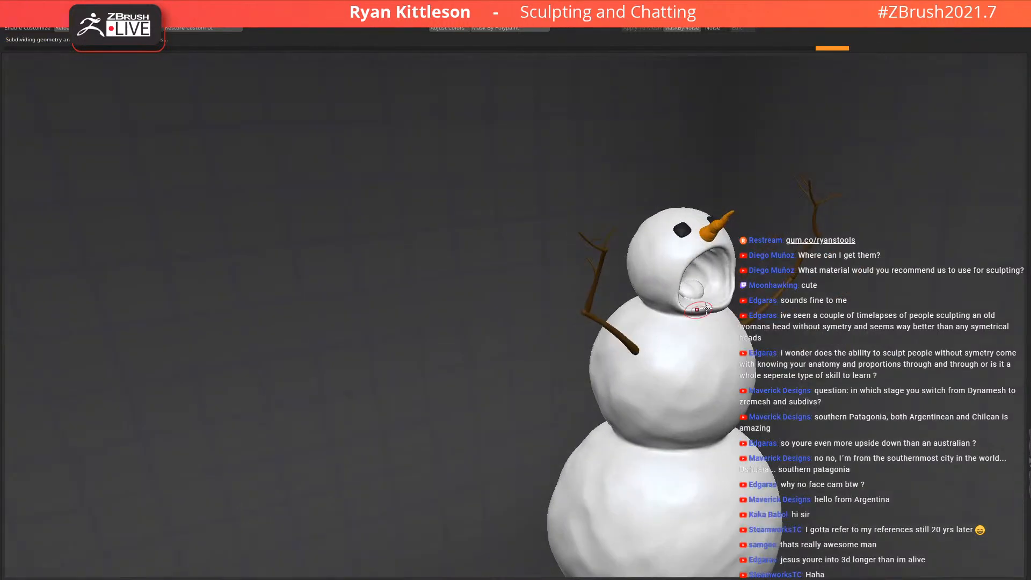
ctrl+shift+click(767, 311)
ctrl+shift+click(768, 311)
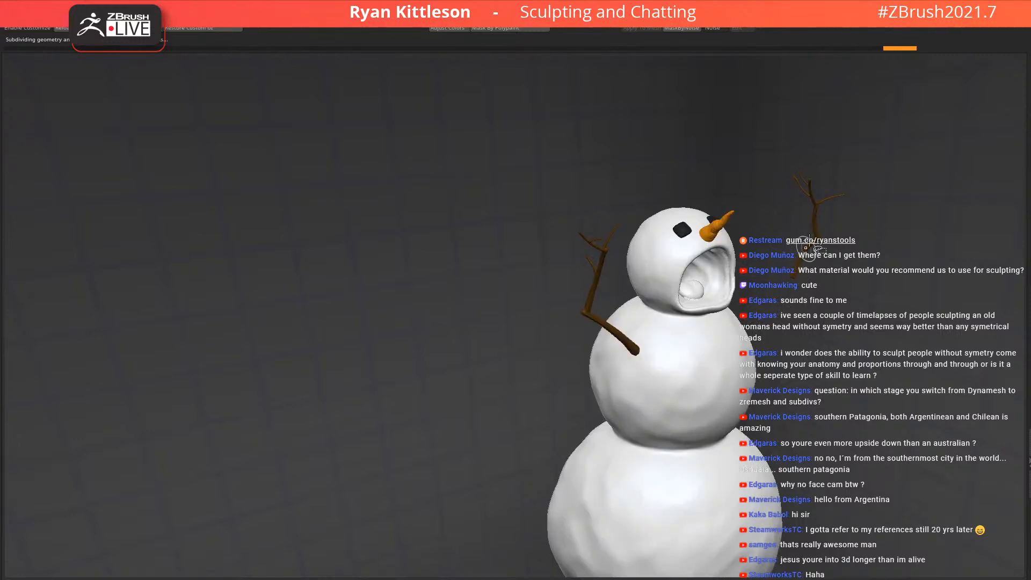
ctrl+shift+click(596, 275)
ctrl+shift+click(821, 199)
ctrl+shift+click(809, 184)
ctrl+shift+click(811, 247)
ctrl+shift+click(756, 242)
ctrl+shift+click(715, 229)
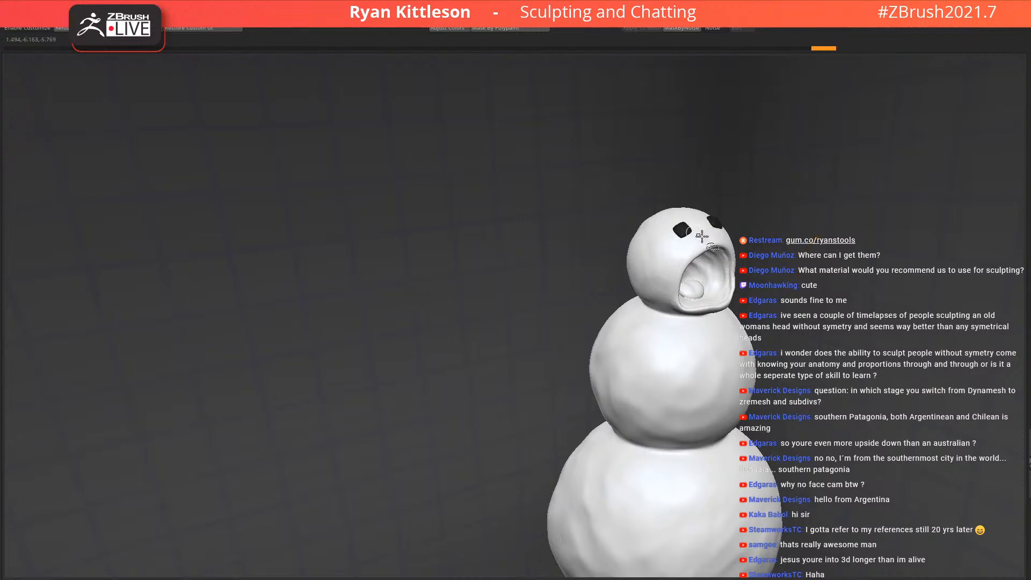
ctrl+shift+click(715, 225)
ctrl+shift+click(829, 284)
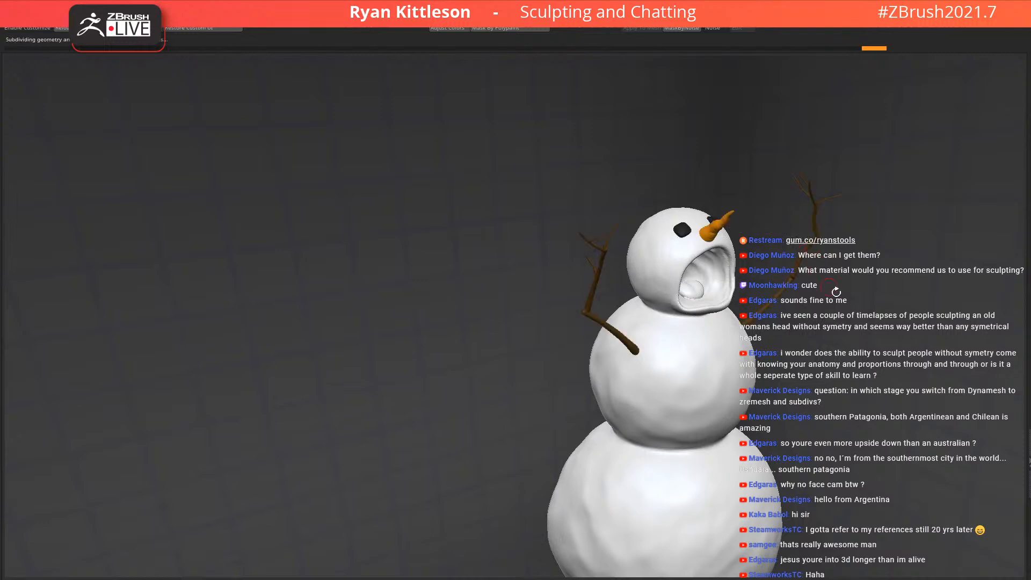
Separate the front-right snowman's snow body from its arms, eyes and carrot nose
ctrl+shift+click(727, 362)
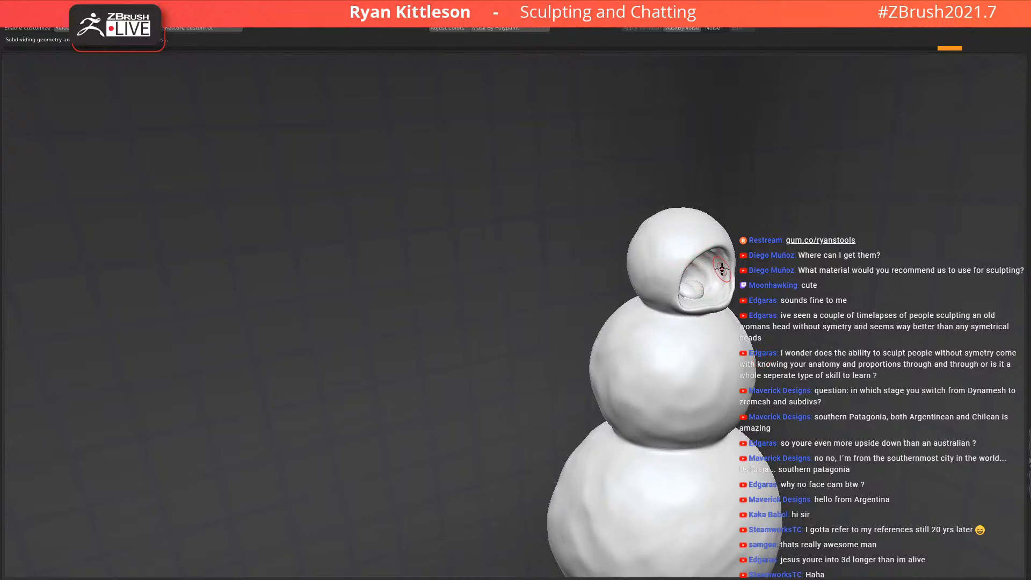
key(ctrl+shift+s)
alt+drag(600, 204, 603, 194)
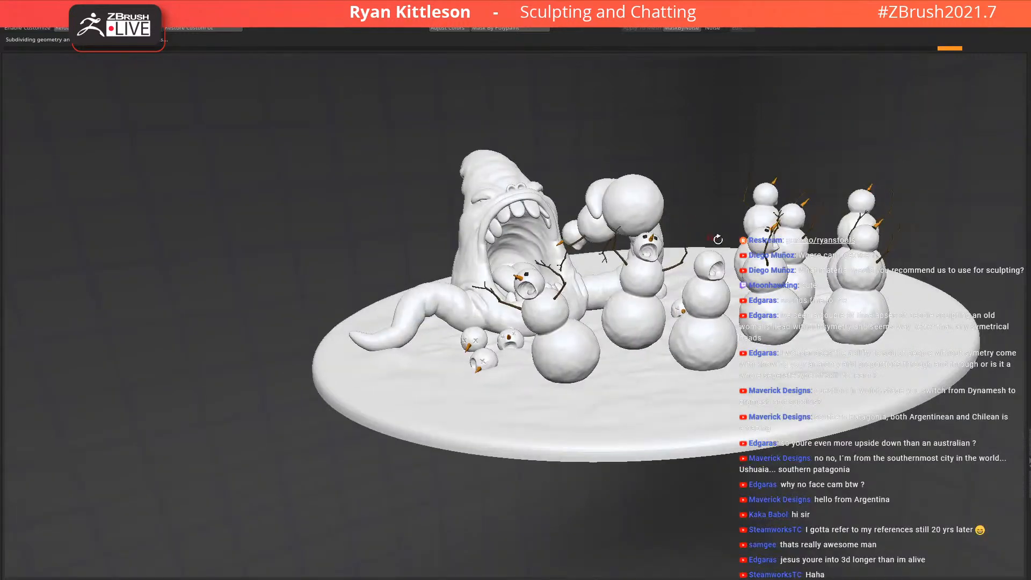
key(ctrl+shift+s)
alt+drag(722, 275, 584, 234)
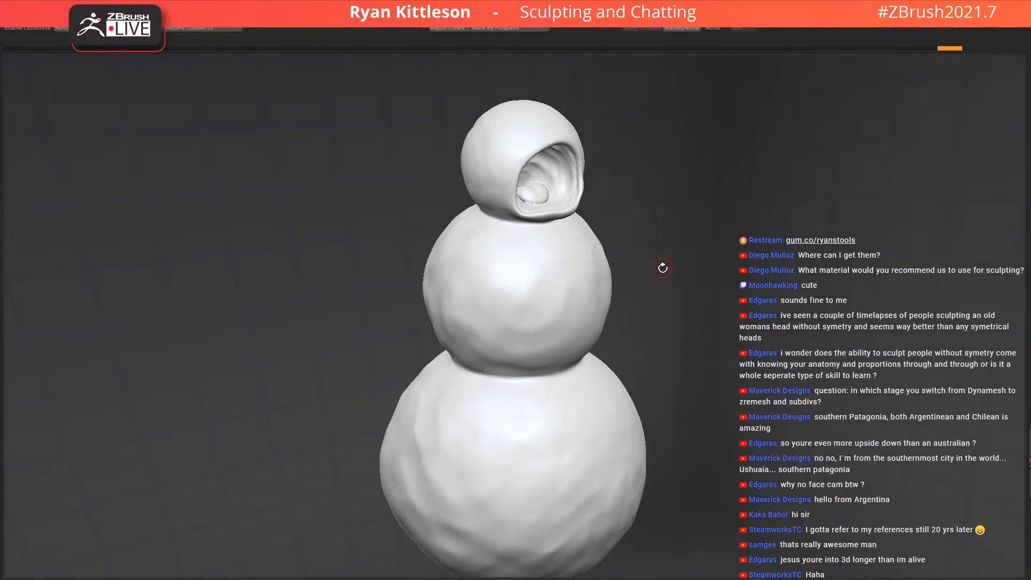
ctrl+drag(686, 289, 667, 317)
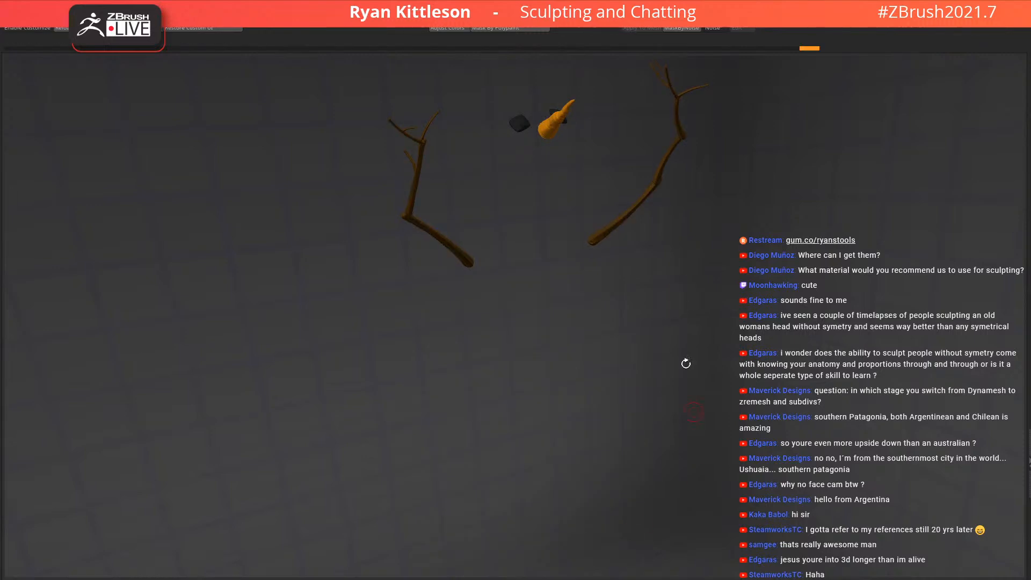
Inspect the neighbouring open-mouthed snowman on its own to check whether its body is separate from its arms and face parts
key(alt+s)
alt+right_drag(728, 203, 632, 329)
alt+click(249, 345)
key(alt+s)
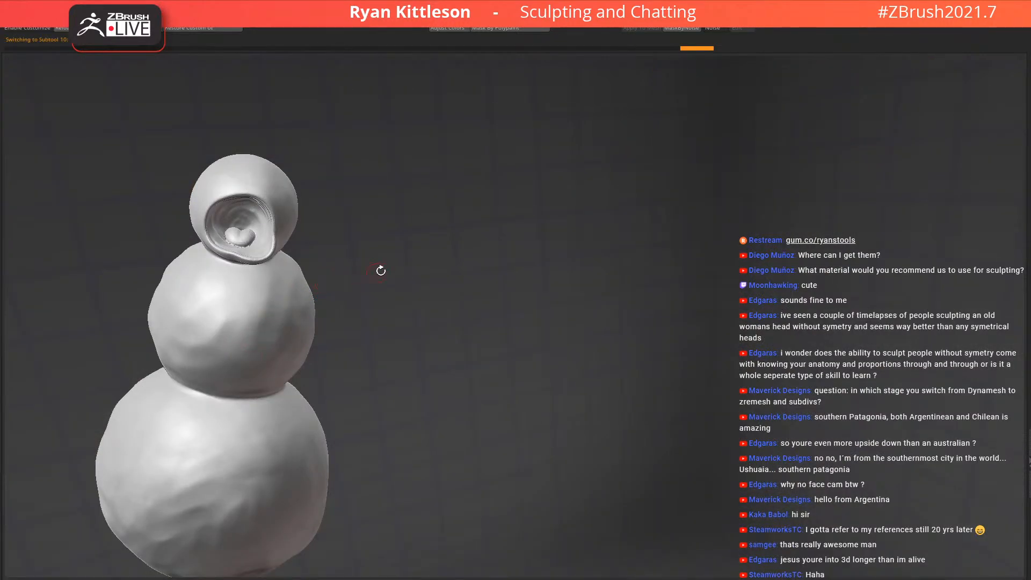
key(alt+s)
Isolate the back-row snowman and separate its snow body from its arms, eyes and carrot nose
alt+click(674, 291)
key(alt+s)
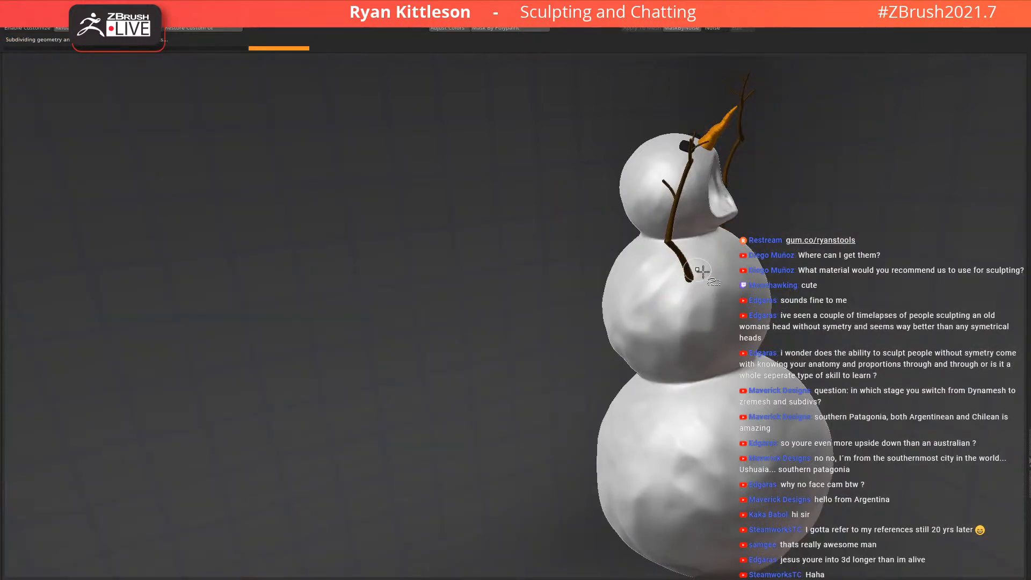
ctrl+shift+click(701, 272)
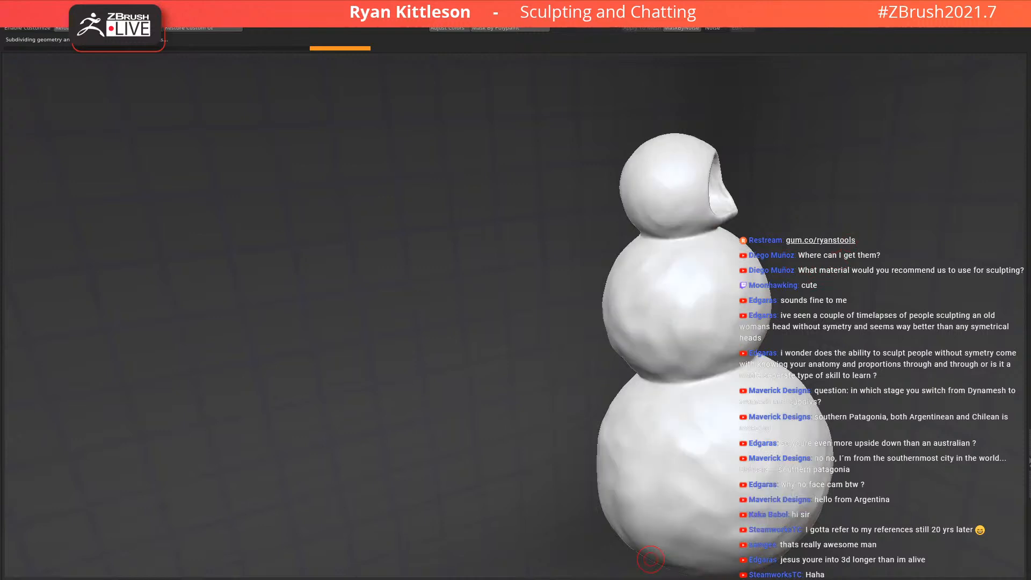
ctrl+shift+click(404, 376)
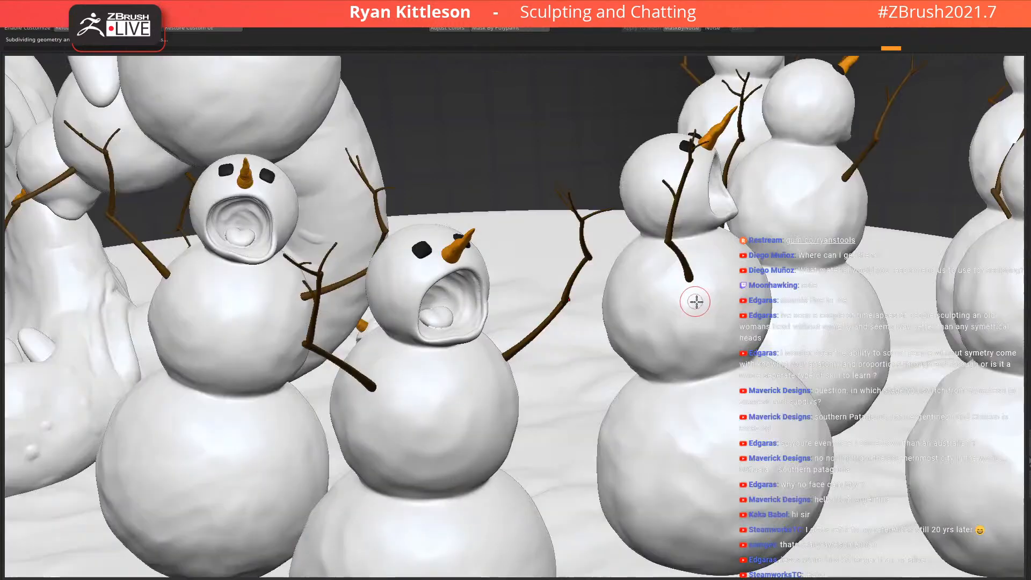
ctrl+right_drag(699, 288, 691, 235)
right_drag(719, 269, 691, 301)
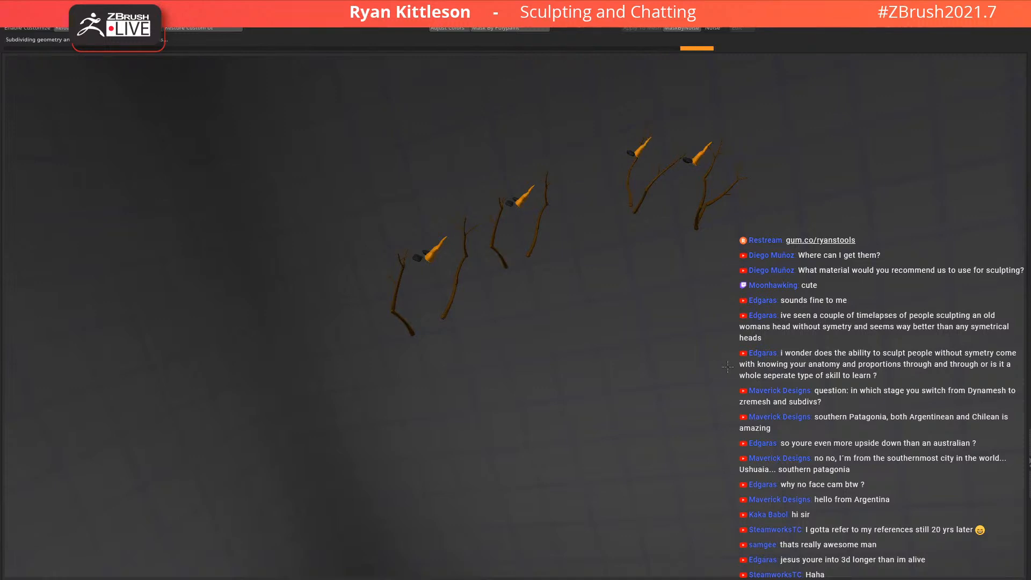
Frame the whole sculpture from the front, select the monster's raised arm, and send the scene to KeyShot
right_drag(557, 235, 498, 305)
right_drag(435, 298, 382, 305)
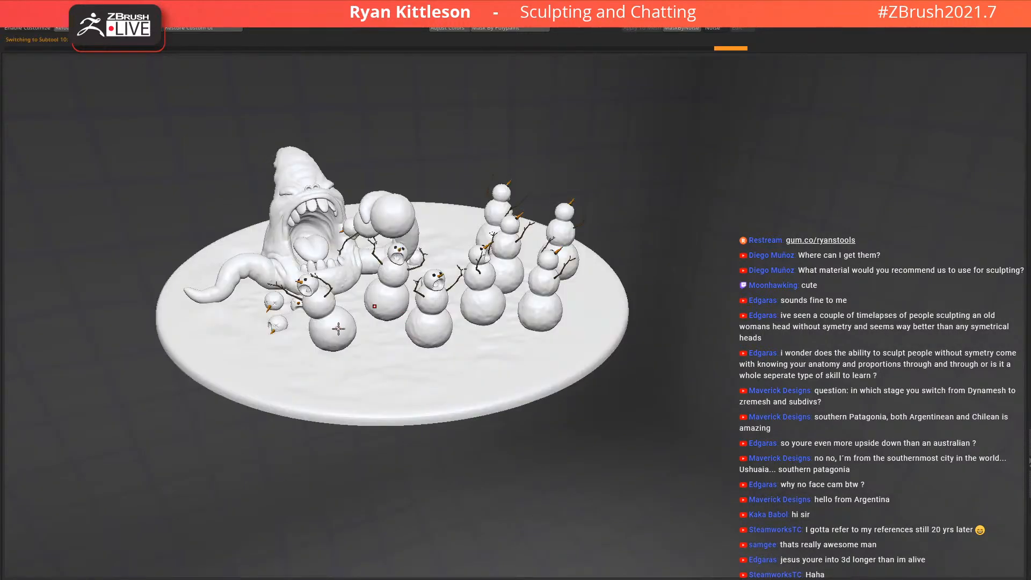
right_drag(572, 304, 566, 274)
right_drag(518, 238, 530, 241)
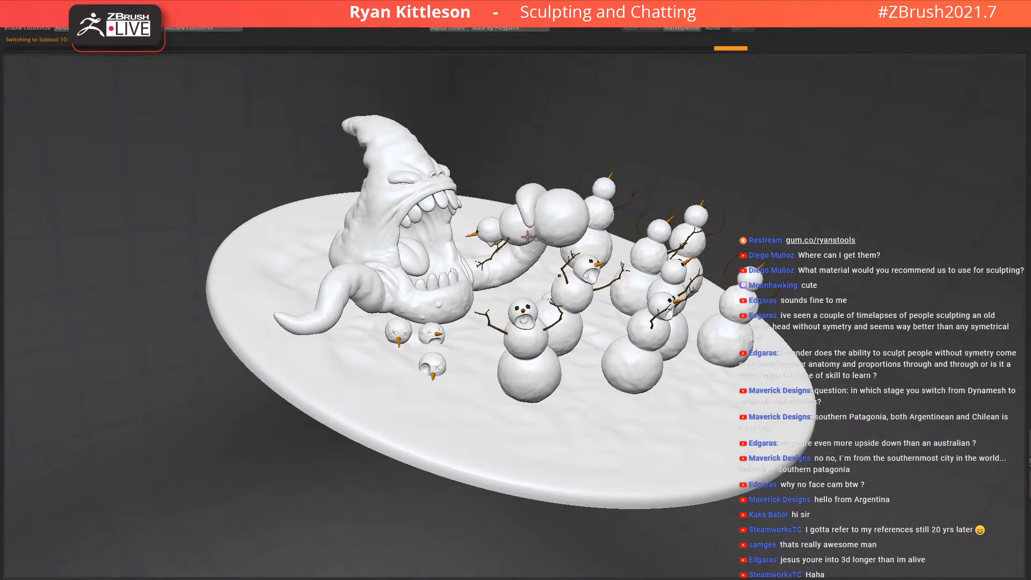
alt+click(526, 229)
right_drag(630, 149, 629, 217)
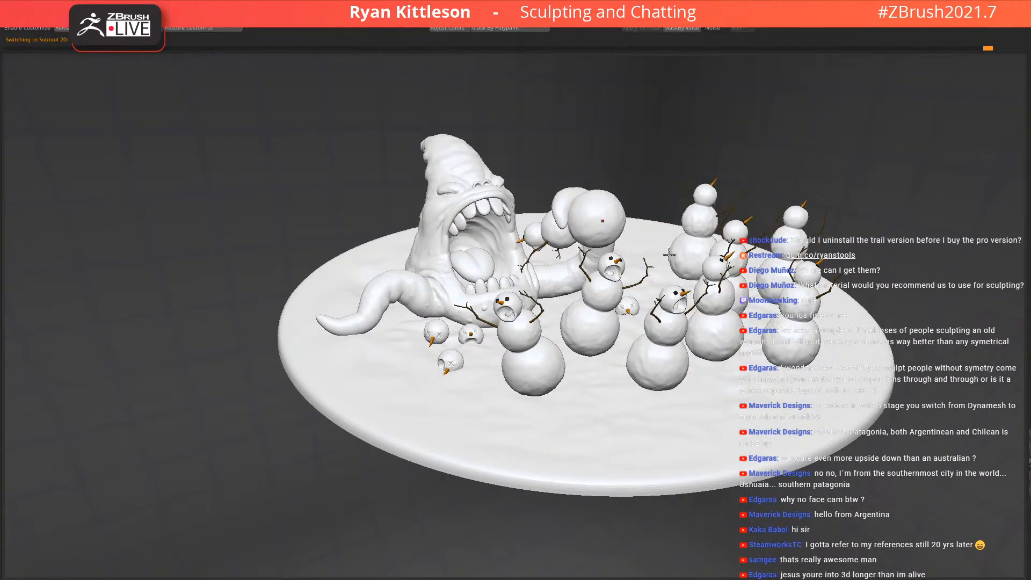
key(shift+r)
key(alt+Tab)
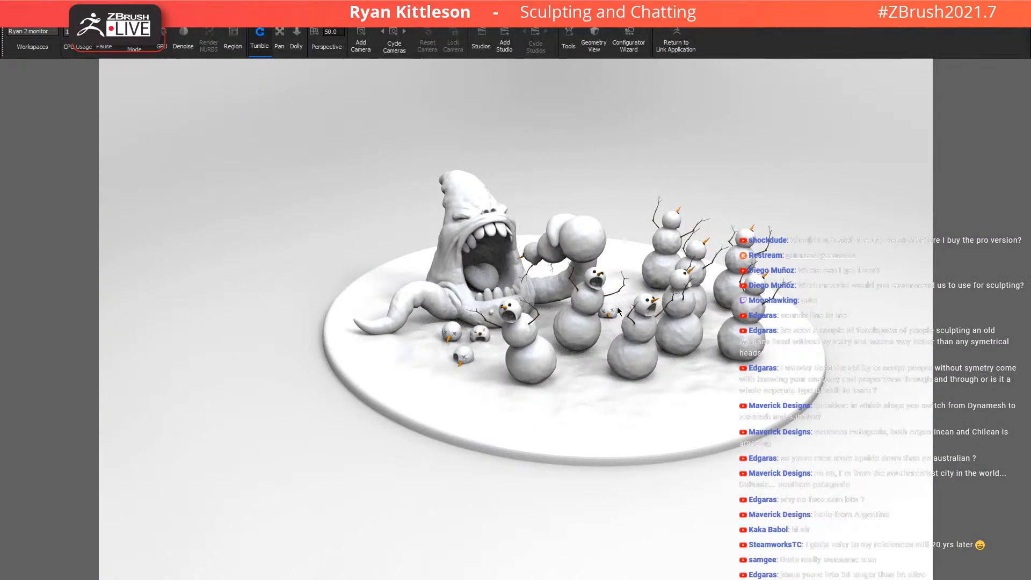
Light the scene with the outdoor paved plaza environment, replace the visible backdrop with white, and lower the camera slightly
drag(280, 570, 218, 470)
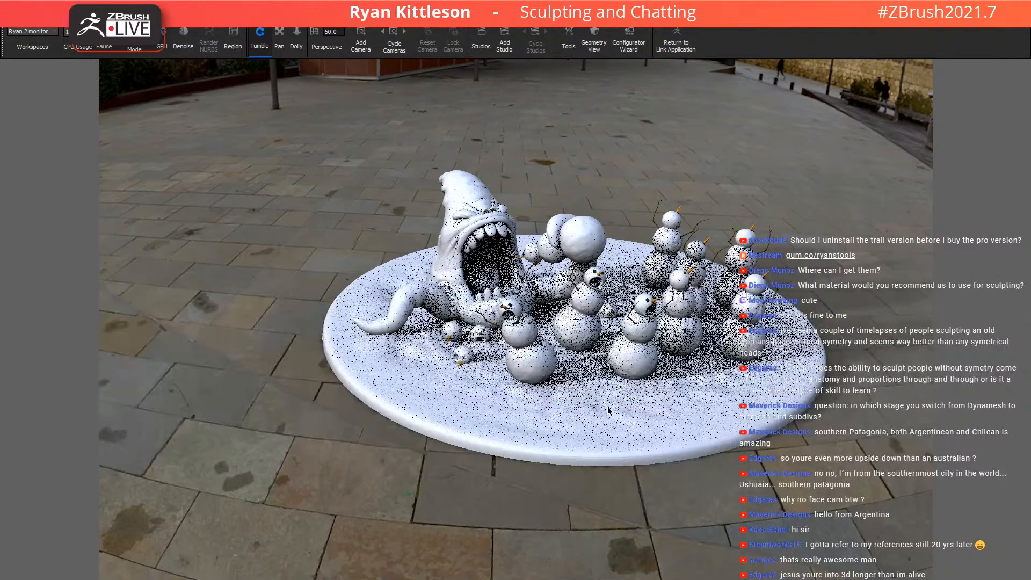
key(c)
drag(649, 382, 626, 368)
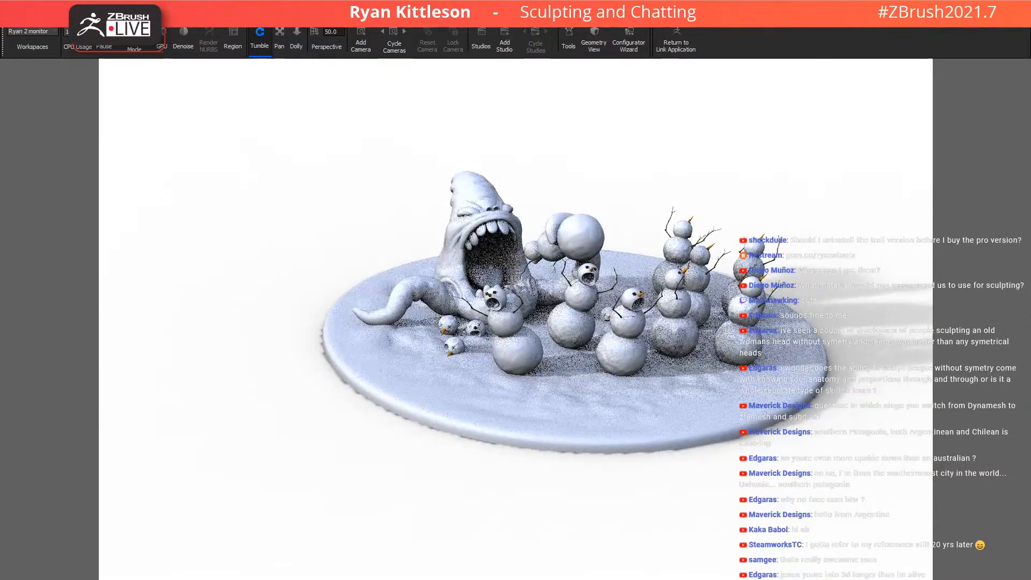
drag(626, 368, 638, 369)
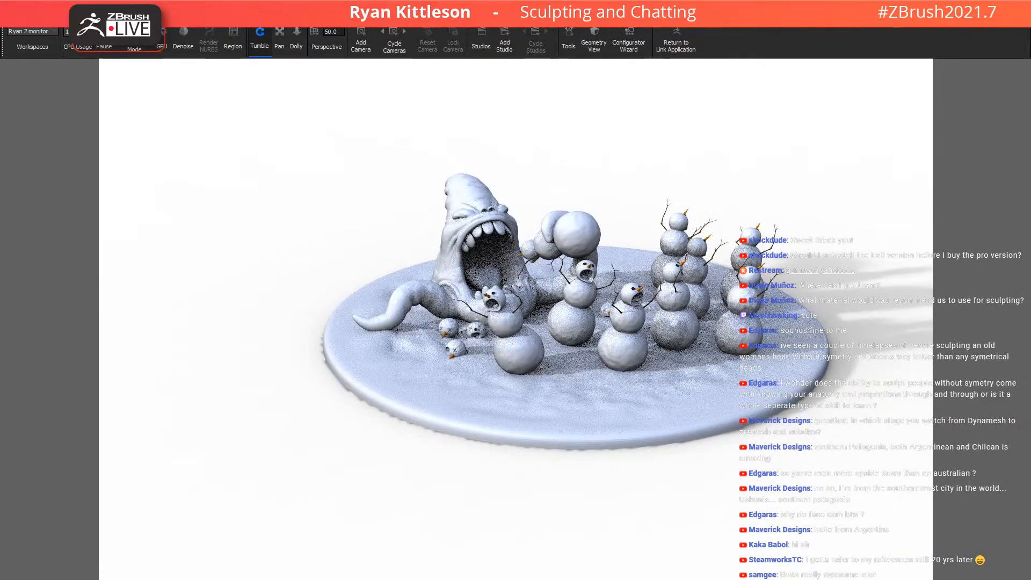
Apply the white snow material to the front-right snowman, the round base and the front-left snowman
drag(666, 577, 628, 355)
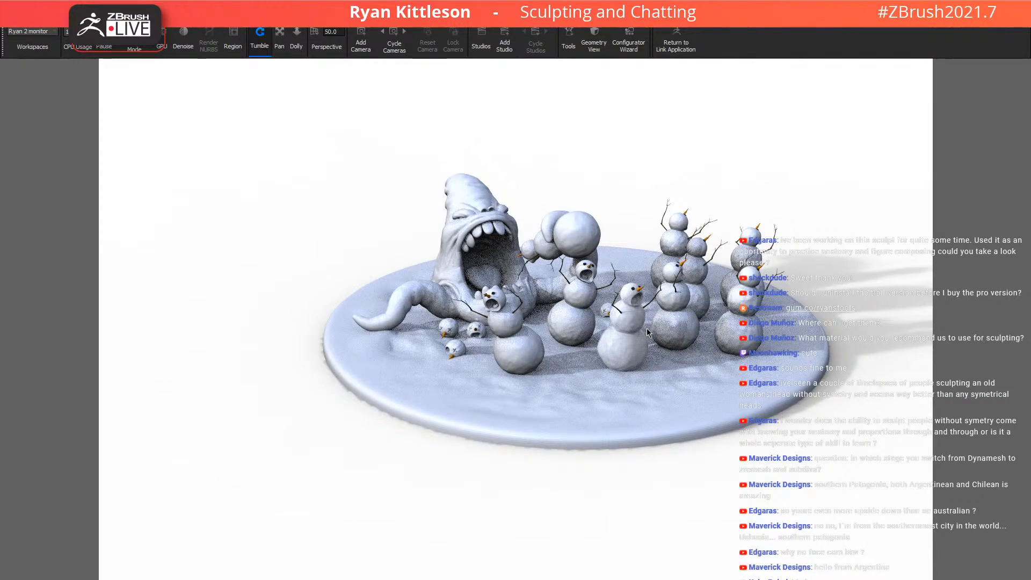
scroll(675, 347, up, 5)
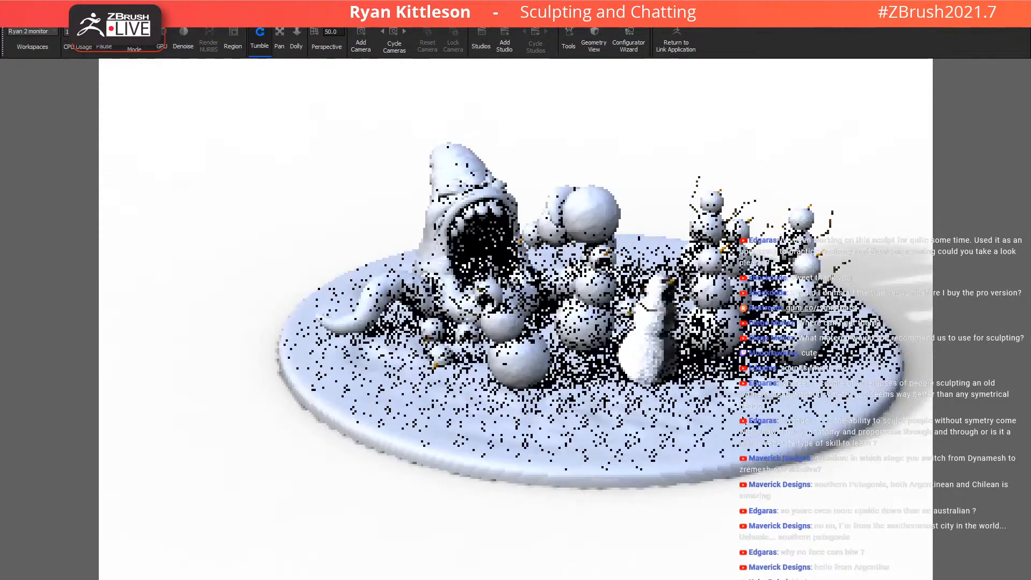
drag(585, 579, 595, 488)
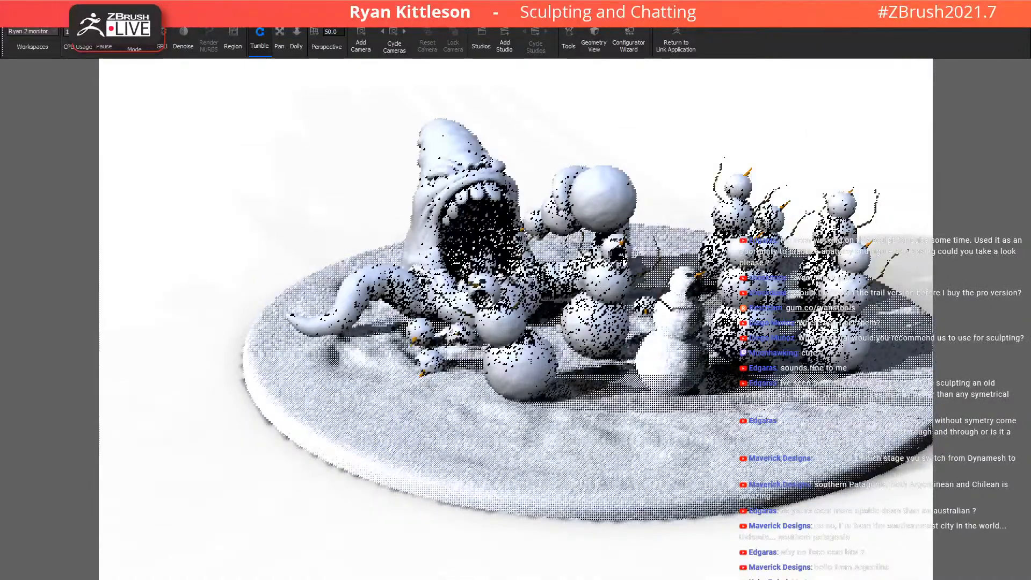
drag(582, 579, 517, 370)
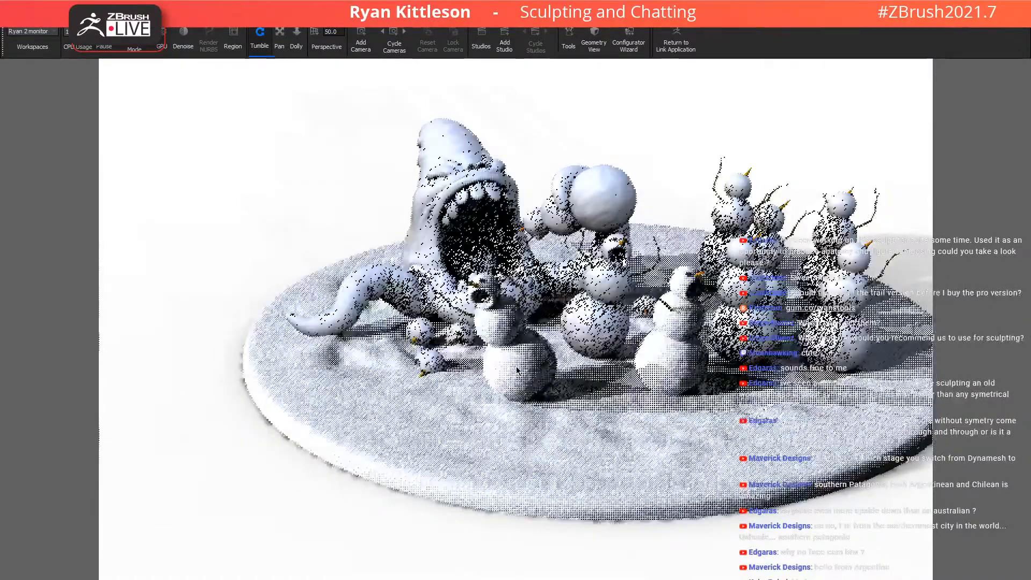
Apply the white snow material to the middle snowman and the monster, including its teeth, raised hand and mouth
drag(639, 579, 600, 326)
drag(639, 579, 500, 182)
drag(639, 579, 606, 199)
drag(639, 579, 471, 261)
drag(639, 579, 491, 296)
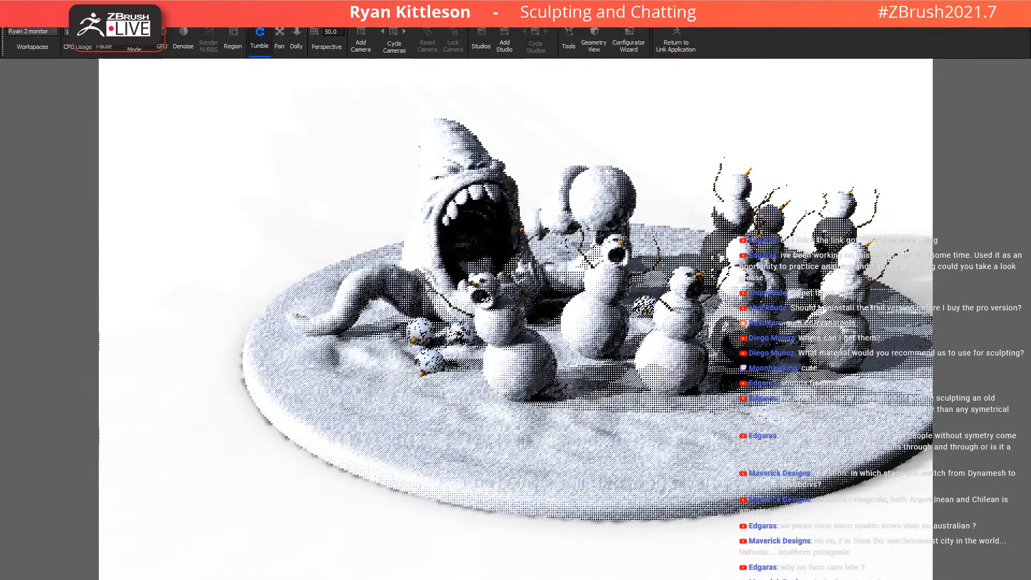
Rotate the environment lighting to cast the monster's shadow away behind it, and aim the camera at the sculpture from a lower side angle
drag(467, 384, 467, 384)
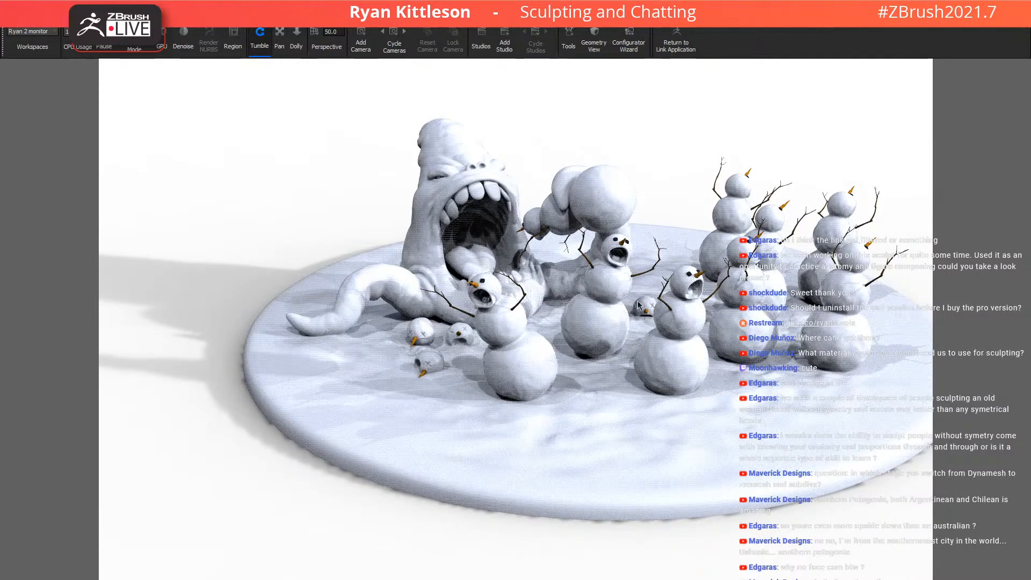
drag(567, 298, 526, 301)
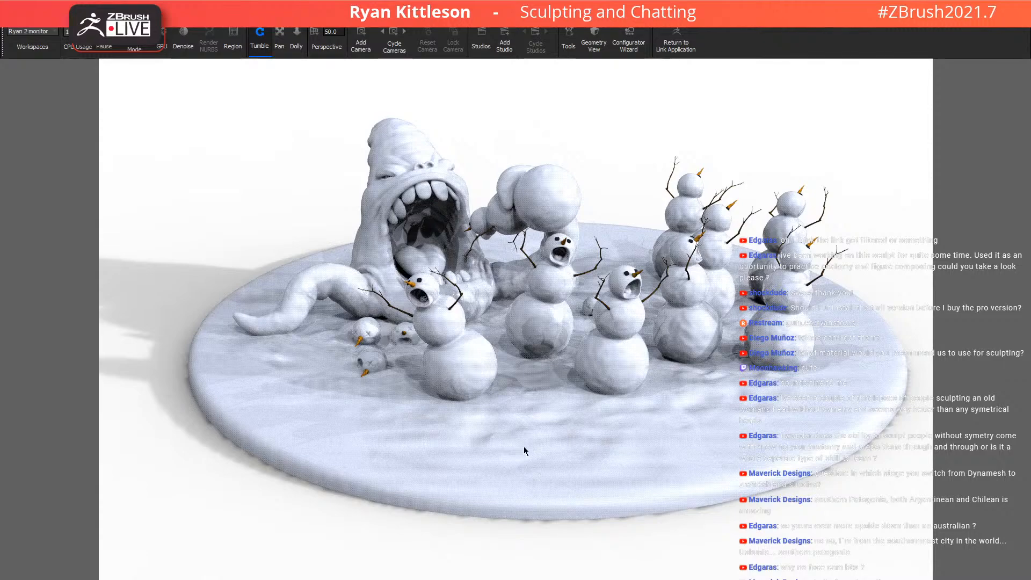
drag(538, 445, 637, 427)
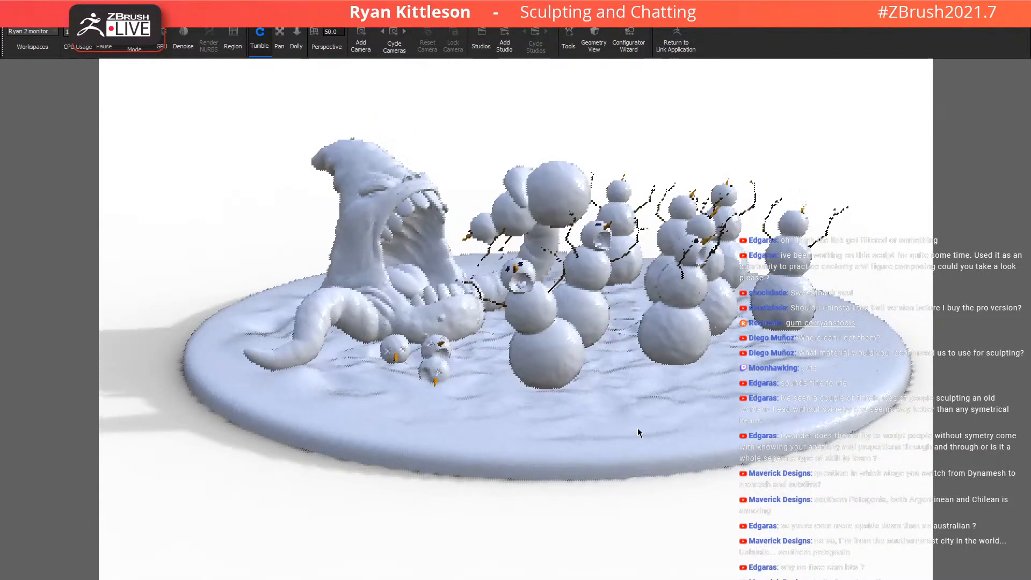
Check the comic strip reference image and reframe the KeyShot camera to match its view of the monster and snowmen
key(alt+Tab)
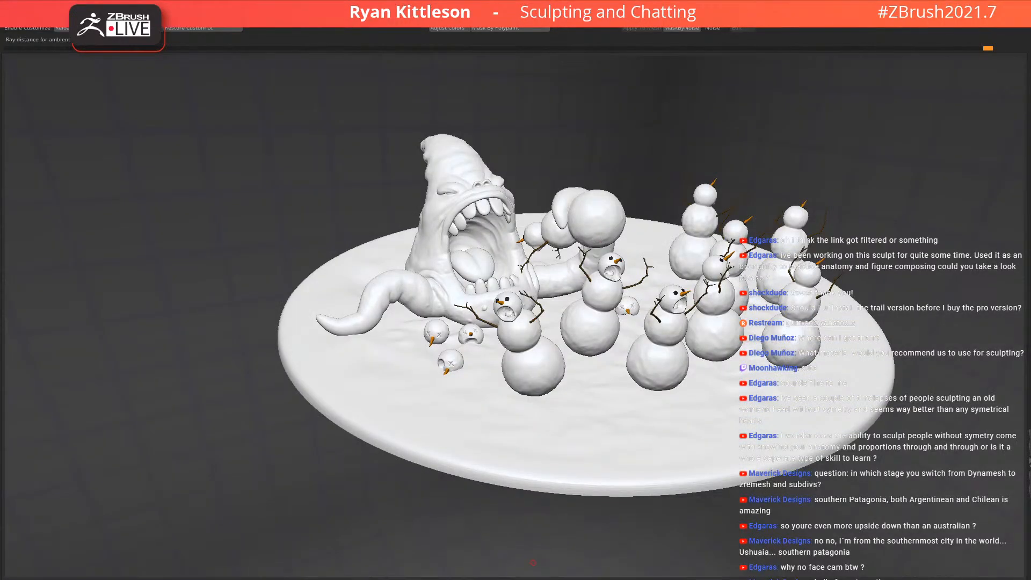
drag(273, 579, 202, 91)
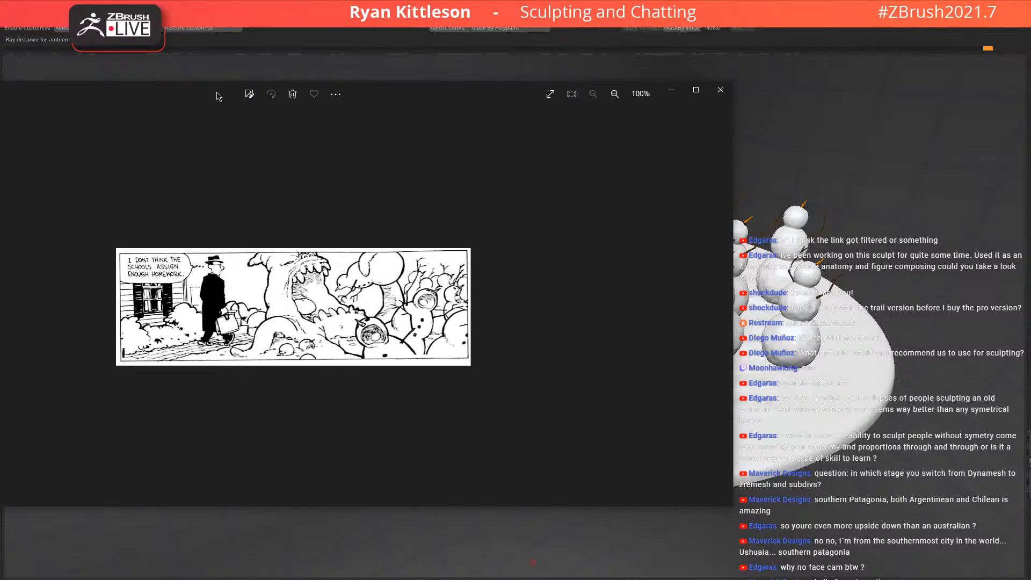
key(alt+Tab)
key(alt+Tab)
key(alt+Tab)
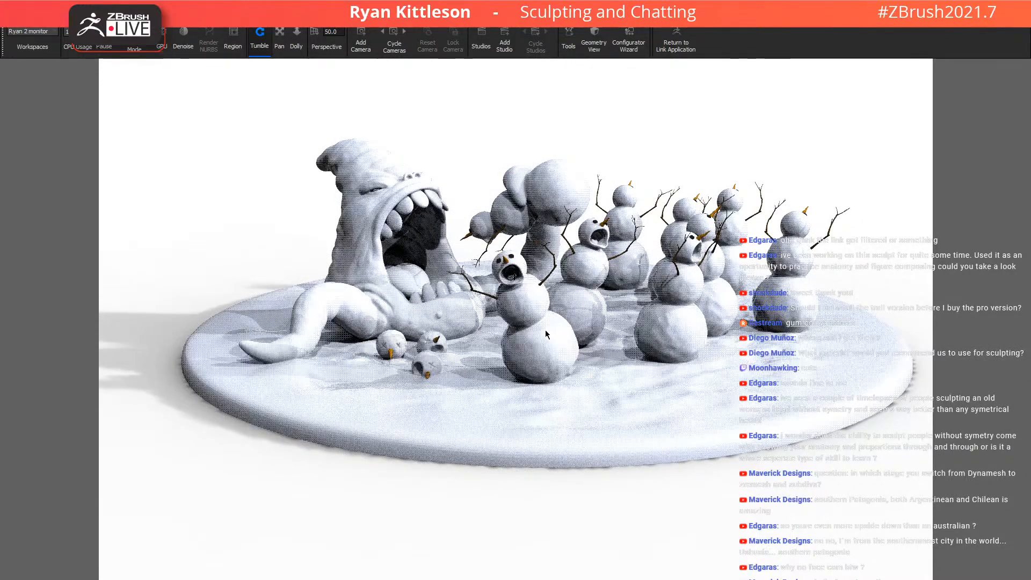
drag(545, 329, 533, 333)
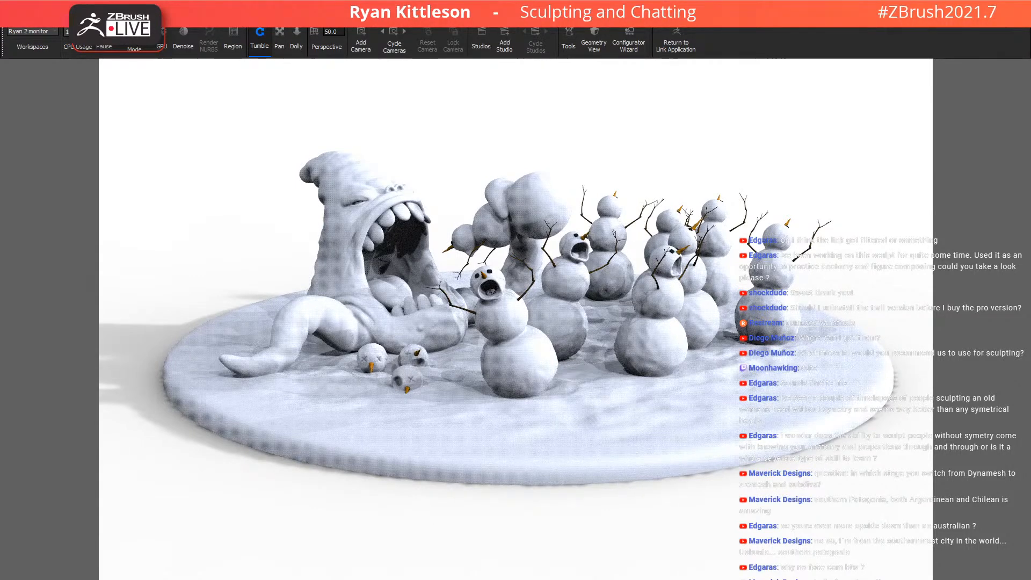
Set up a still-image render at 2560 x 1601 with a maximum render time of 15 minutes 30 seconds
click(164, 17)
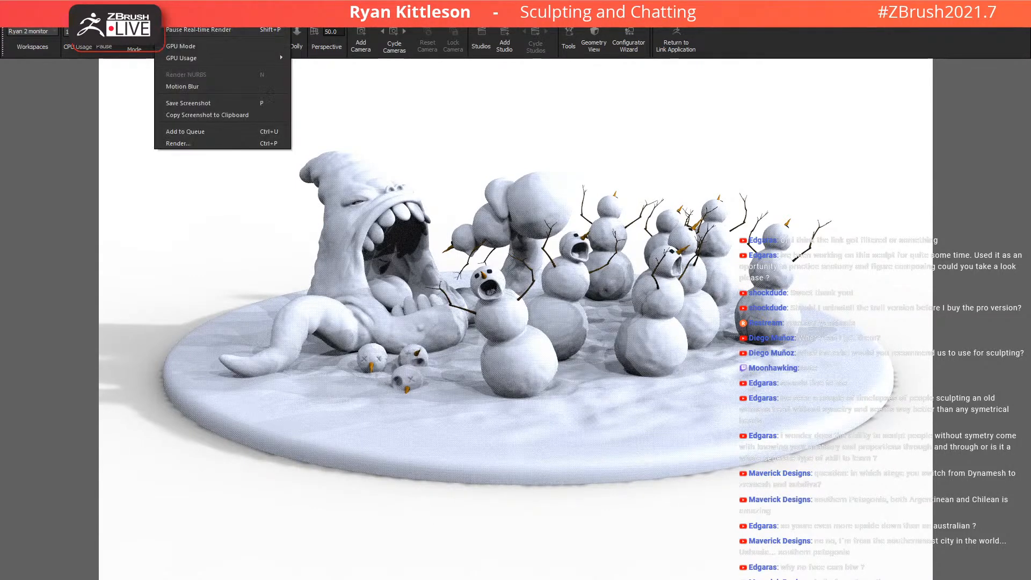
click(177, 145)
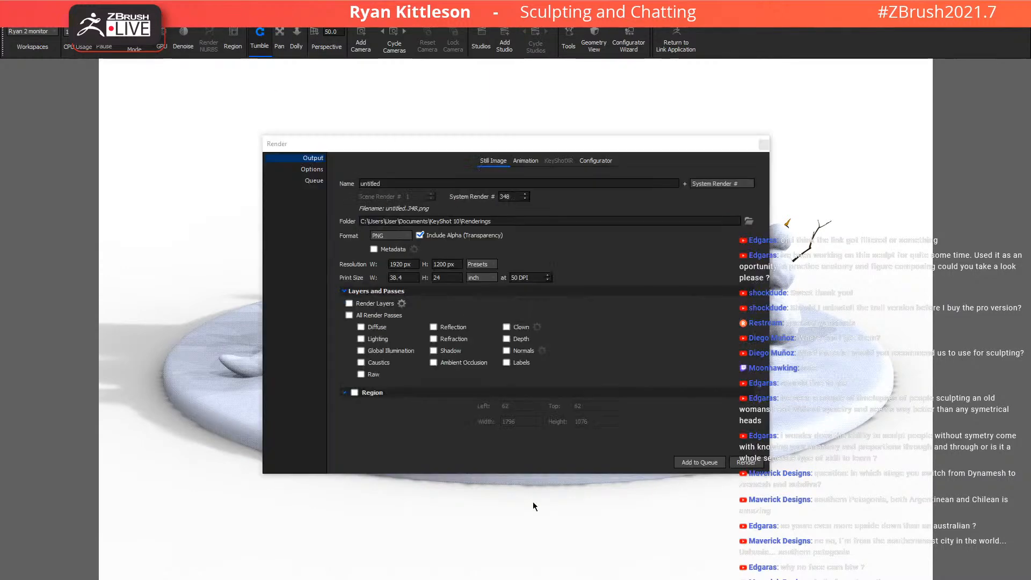
click(478, 264)
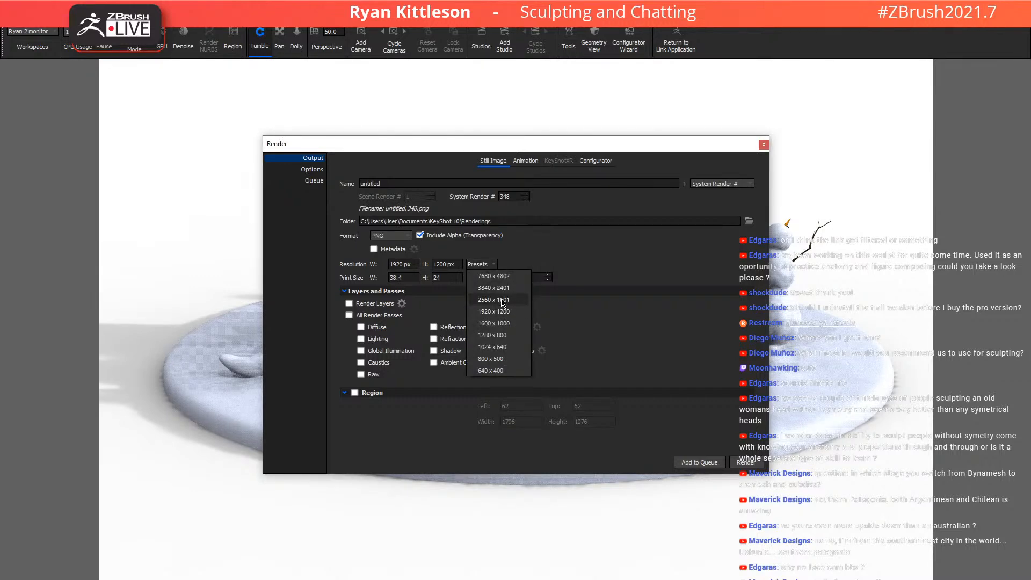
click(508, 302)
click(314, 169)
click(434, 232)
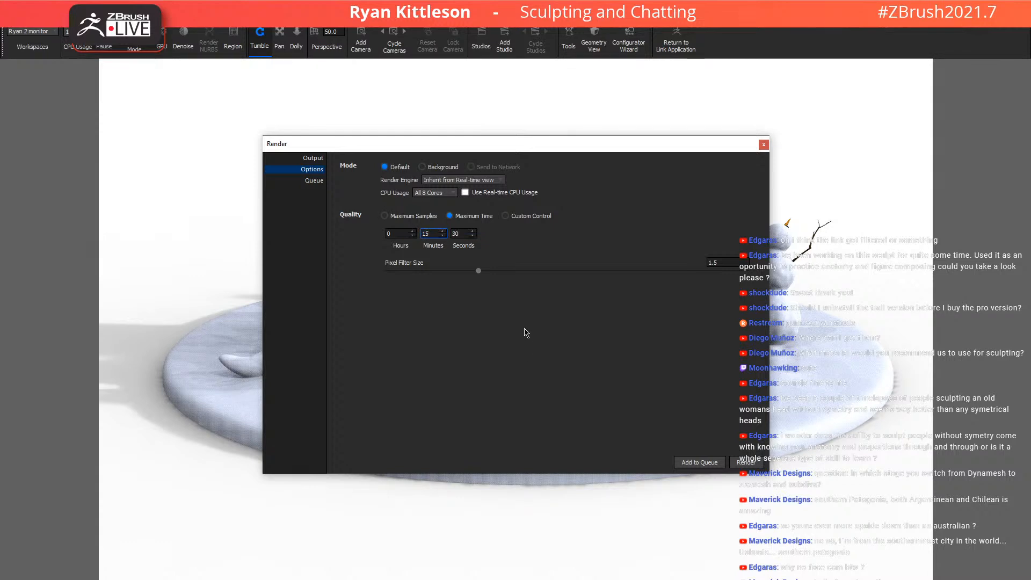
Direct the render output to the "snow monster" folder and name the image "snowmonster"
click(320, 160)
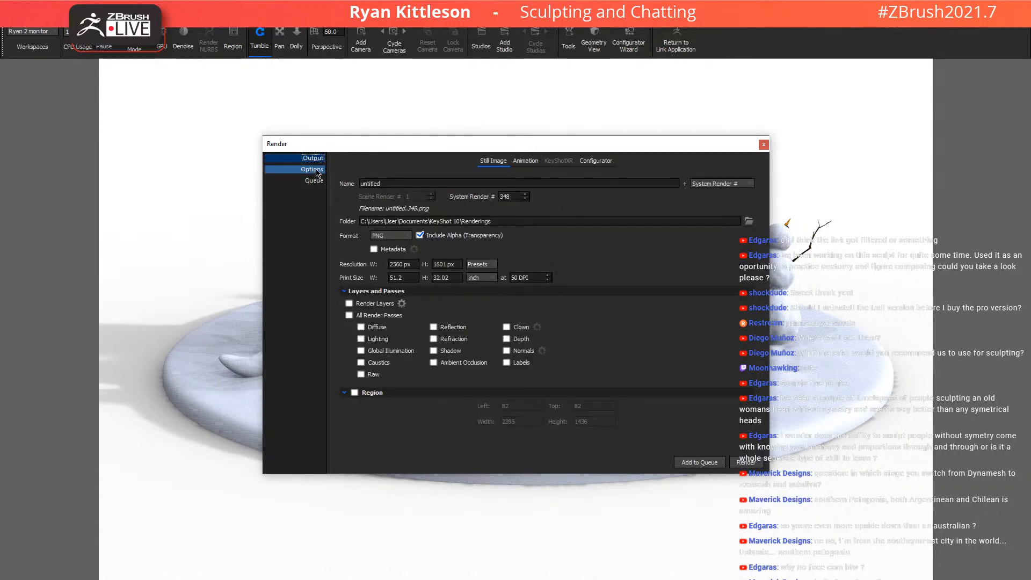
click(749, 222)
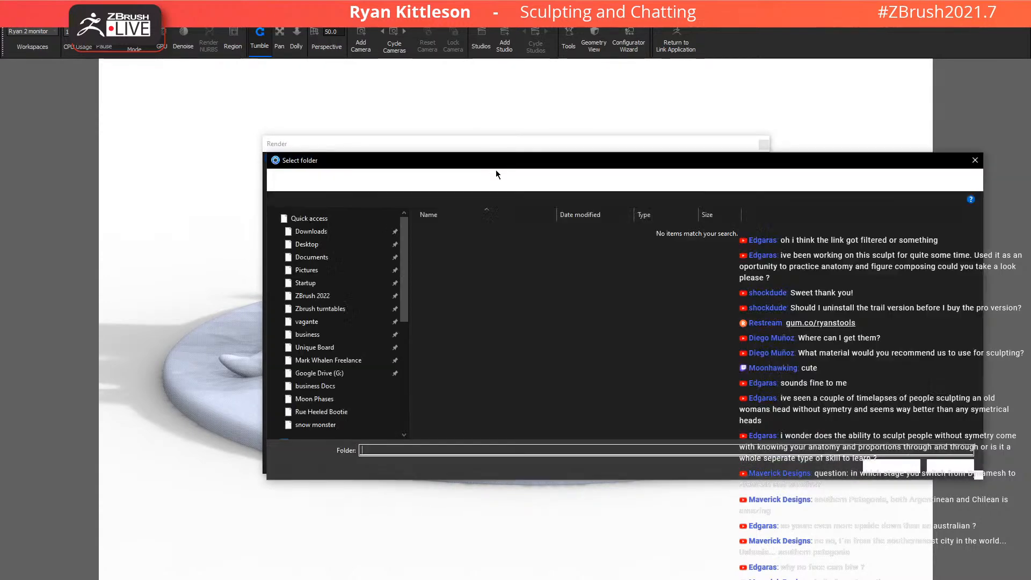
drag(431, 319, 430, 579)
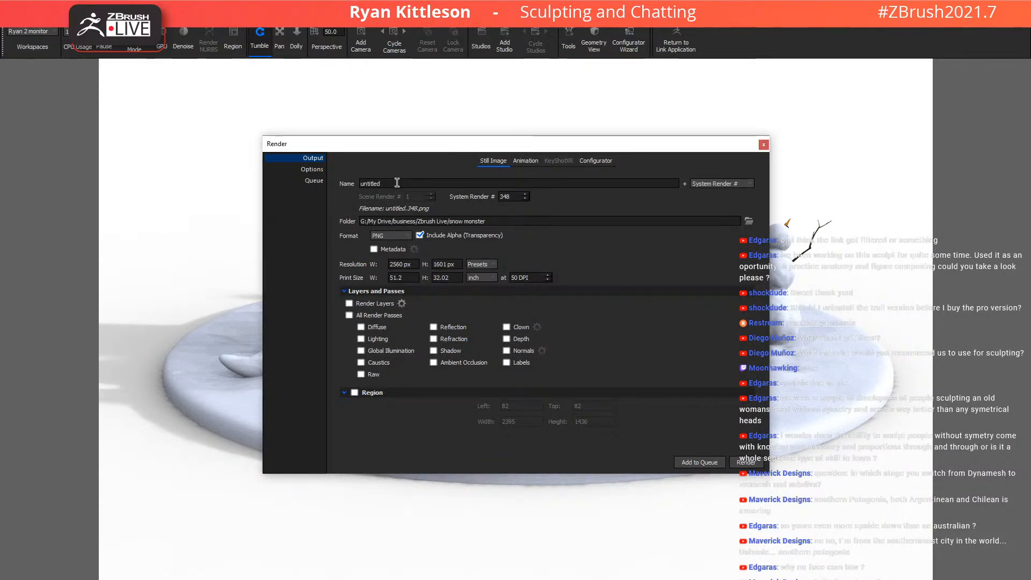
text(snowmonster)
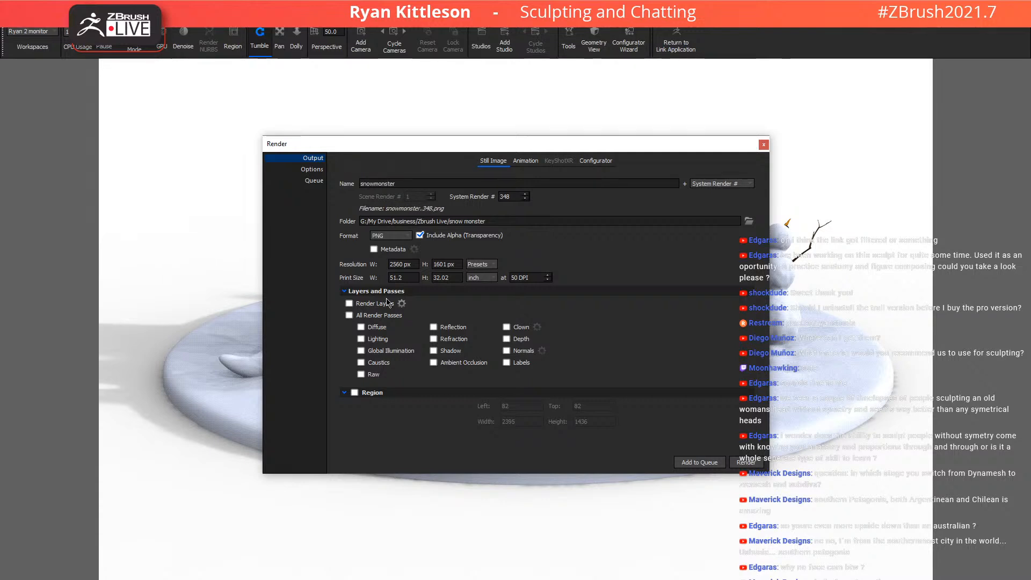
Recheck the render quality and output settings, start the render, and reposition its progress window over the scene
click(312, 170)
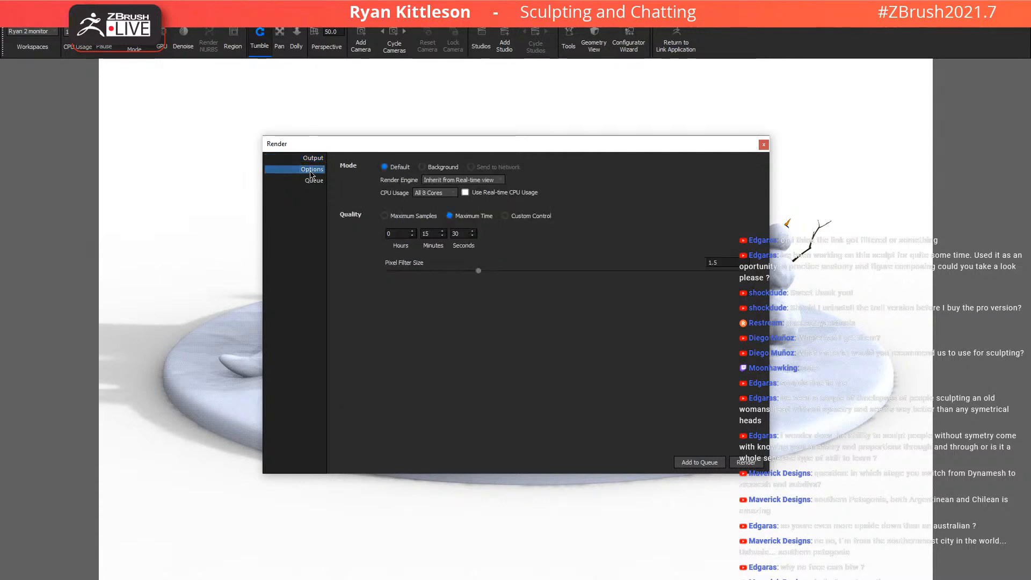
click(313, 158)
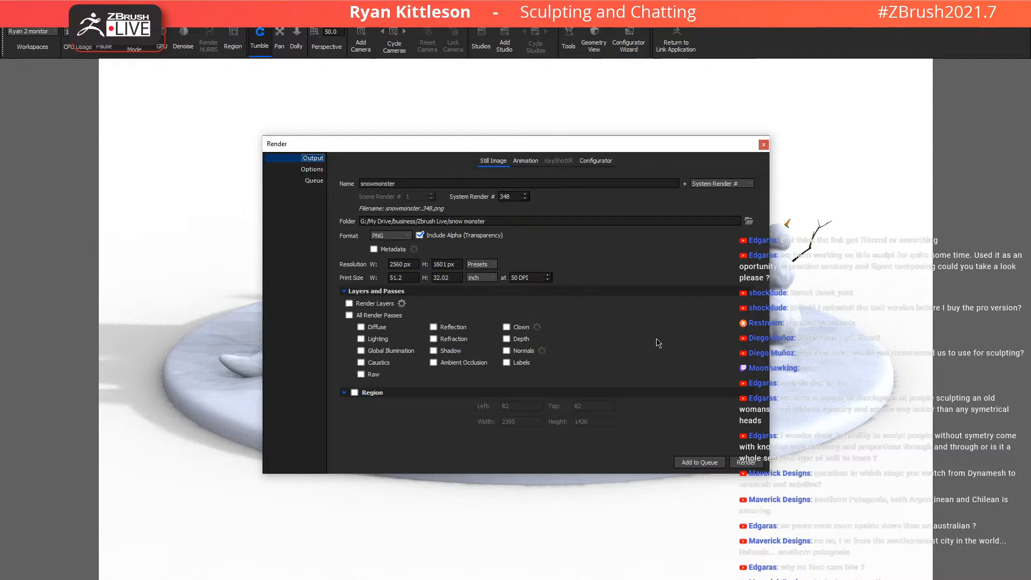
click(747, 462)
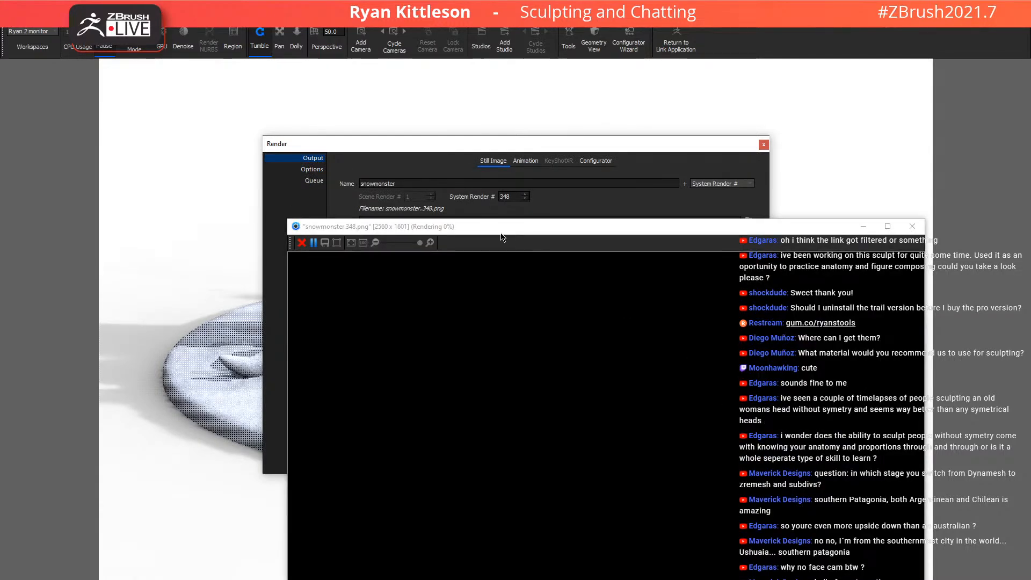
drag(517, 231, 358, 90)
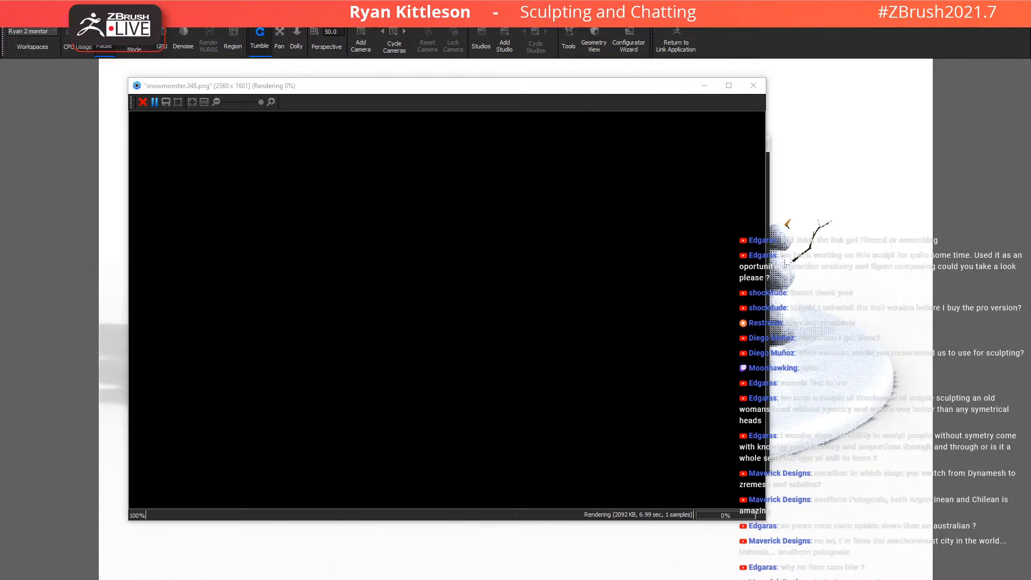
Switch to ZBrush, toggle perspective, and isolate the monster's upper teeth for close-up sculpting
key(alt+Tab)
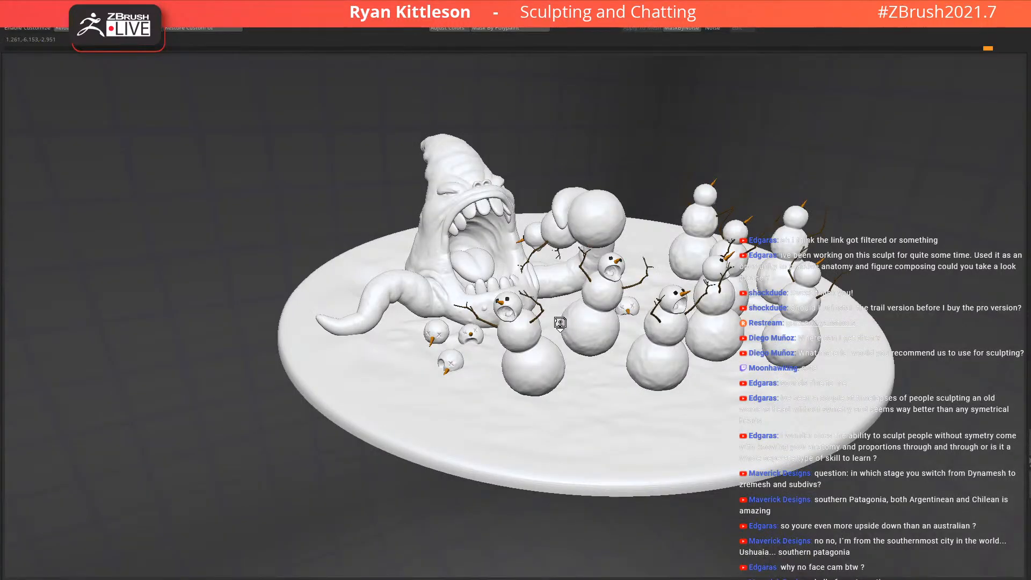
key(p)
right_drag(594, 338, 569, 322)
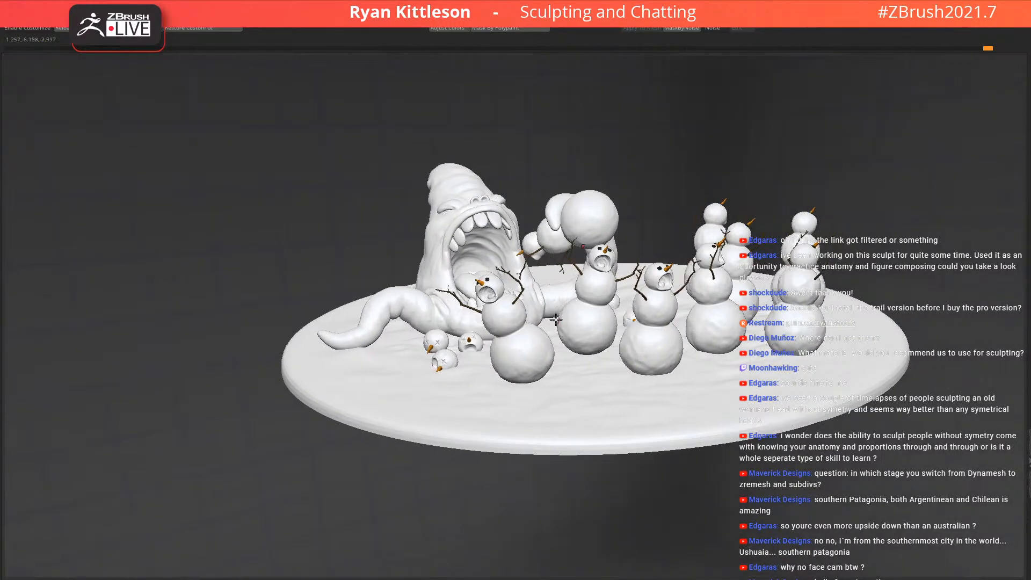
alt+click(497, 217)
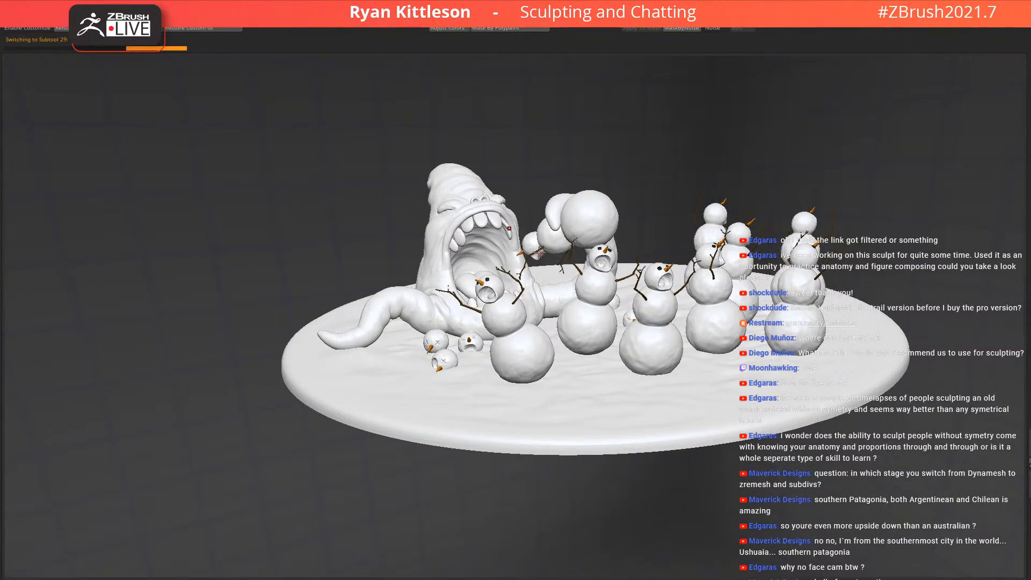
key(f)
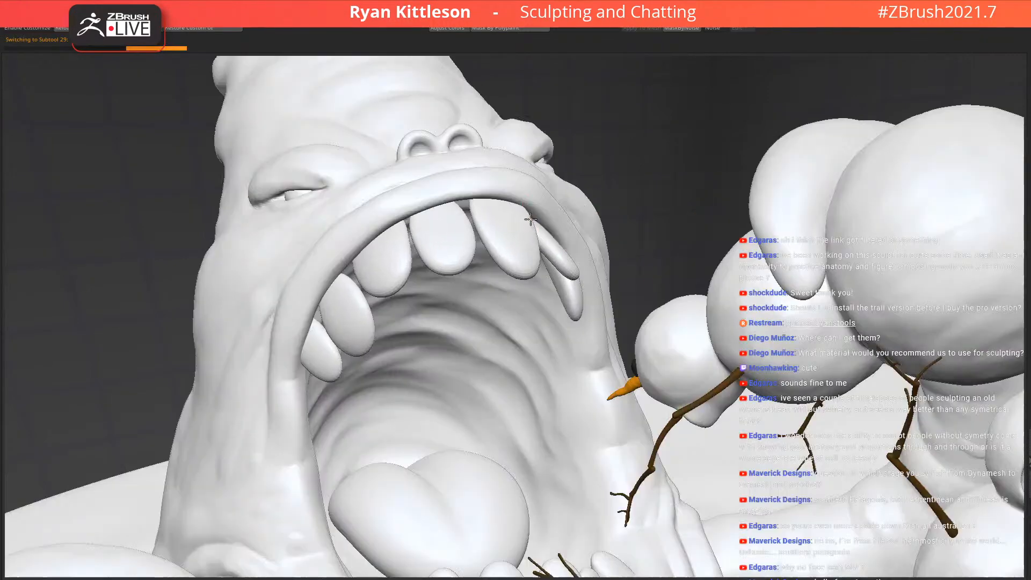
right_drag(506, 214, 539, 229)
key(alt+s)
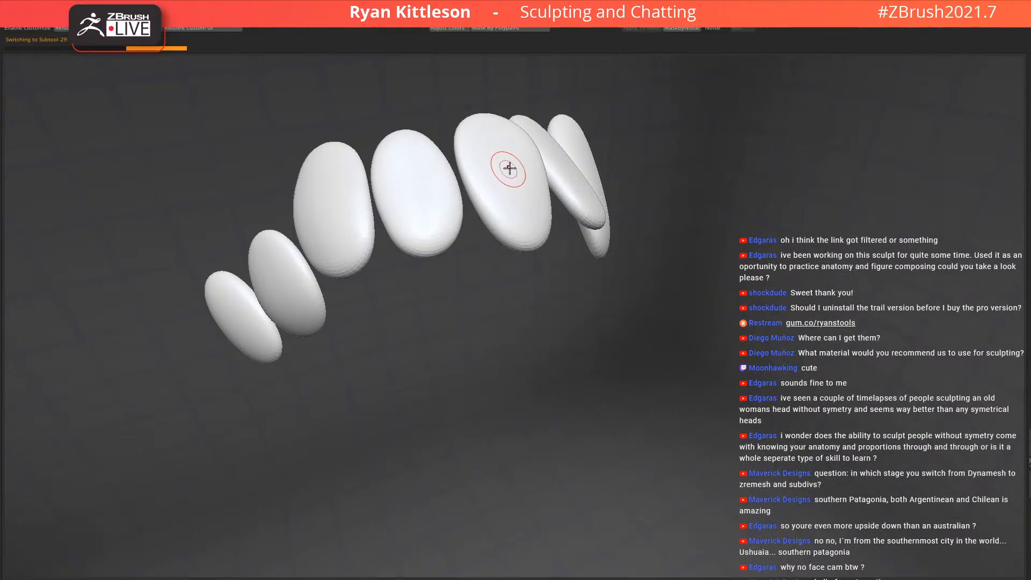
Sculpt an irregular, lumpy snow surface over all of the monster's upper teeth, working from several angles
key(shift+f)
key(shift+f)
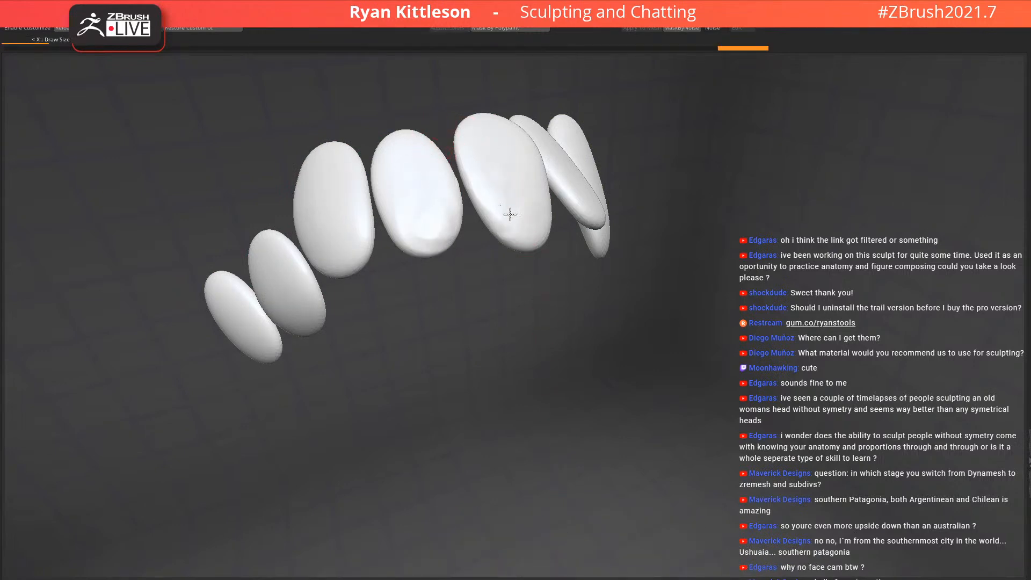
drag(553, 178, 559, 210)
mouse_move(468, 183)
mouse_down()
mouse_move(494, 240)
mouse_move(429, 249)
mouse_up()
drag(375, 190, 387, 228)
mouse_move(318, 196)
mouse_down()
mouse_move(320, 249)
mouse_move(300, 335)
mouse_move(241, 317)
mouse_move(223, 298)
mouse_move(234, 313)
mouse_up()
right_drag(454, 174, 419, 198)
mouse_move(653, 194)
mouse_down()
mouse_move(619, 169)
mouse_move(528, 246)
mouse_up()
drag(563, 216, 547, 236)
drag(634, 207, 647, 187)
mouse_move(735, 159)
mouse_down()
mouse_move(686, 205)
mouse_move(589, 159)
mouse_move(556, 171)
mouse_up()
mouse_move(552, 164)
right_down()
mouse_move(590, 145)
mouse_move(461, 164)
right_up()
Restore the full model, isolate the monster's lower teeth, and subdivide them once
key(alt+s)
alt+click(485, 413)
key(alt+s)
alt+right_drag(479, 408, 463, 281)
ctrl+right_drag(464, 282, 490, 278)
key(ctrl+d)
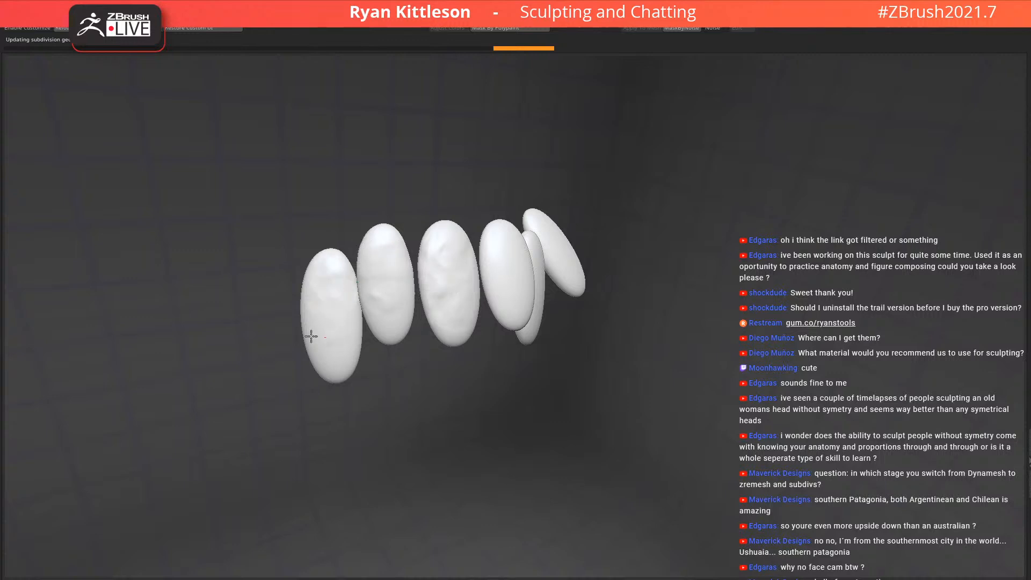
Sculpt lumpy, uneven snow forms over the front and back of the lower teeth
drag(340, 326, 337, 360)
drag(454, 300, 436, 289)
right_drag(435, 288, 520, 265)
mouse_move(520, 264)
mouse_down()
mouse_move(542, 232)
mouse_move(533, 251)
mouse_move(594, 239)
mouse_up()
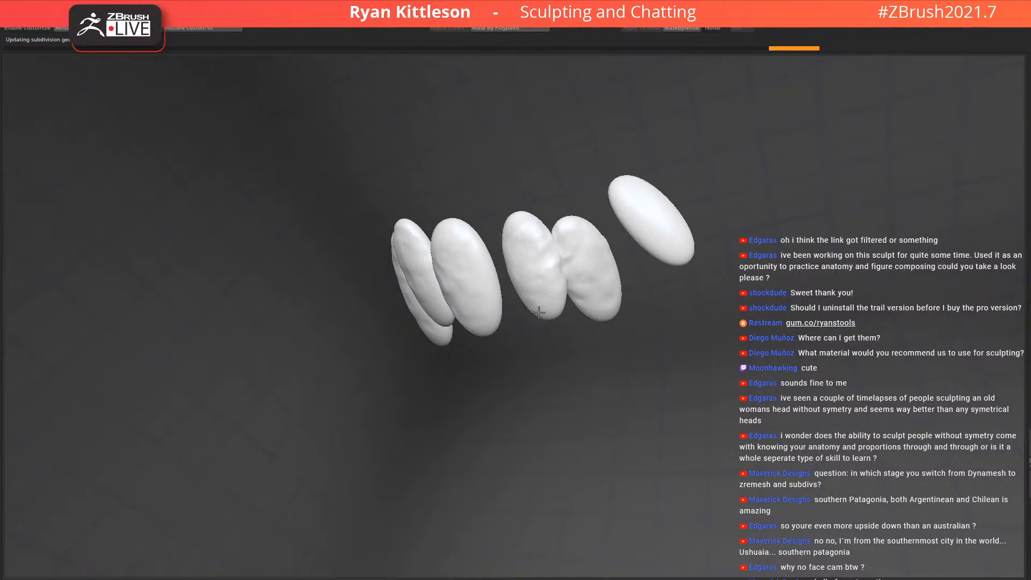
drag(667, 257, 651, 224)
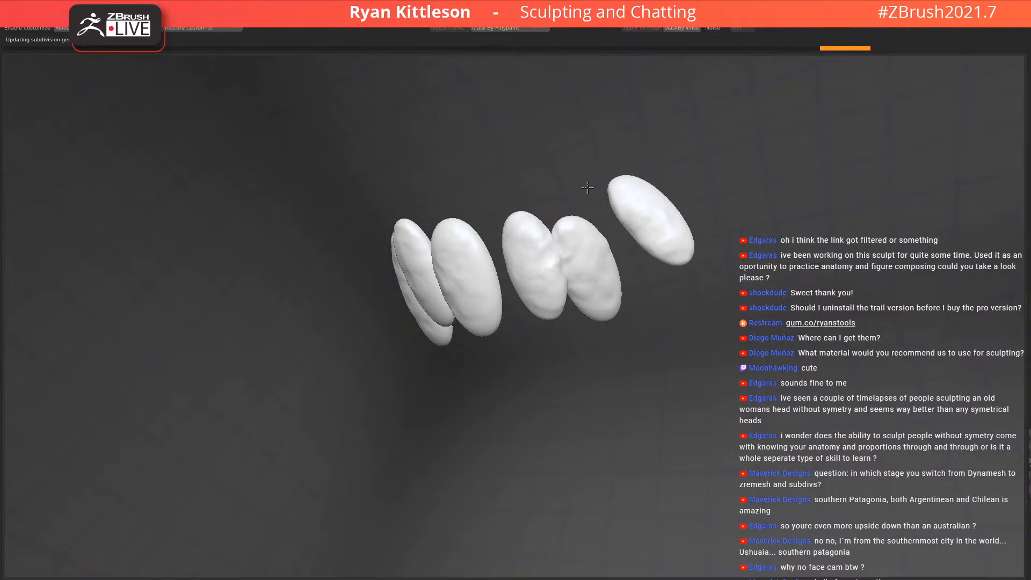
drag(567, 197, 591, 158)
Restore the full model, isolate the monster's tongue, and add a subdivision level to it
key(alt+s)
right_drag(472, 215, 374, 162)
alt+click(376, 161)
alt+right_drag(395, 125, 530, 254)
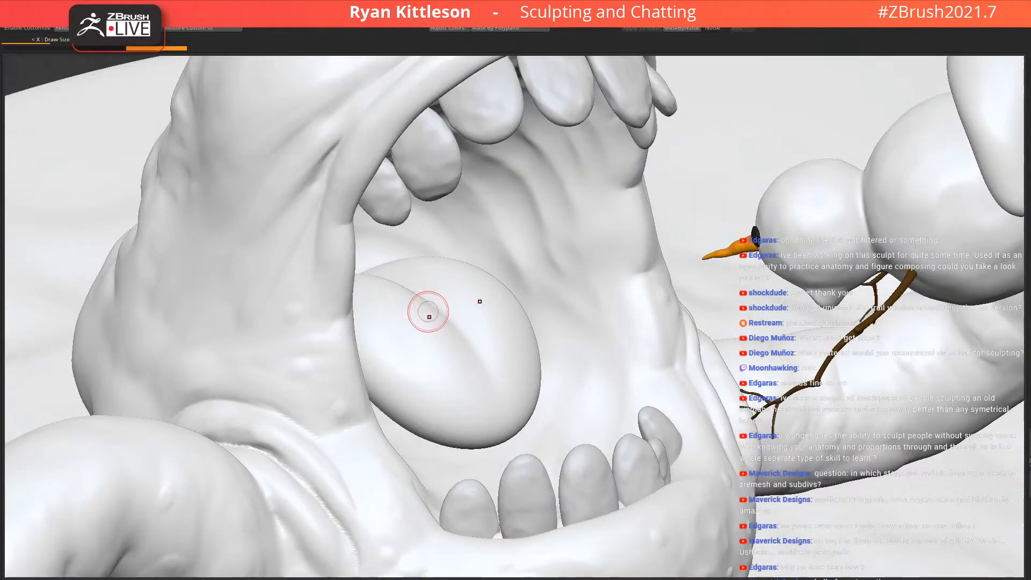
key(alt+s)
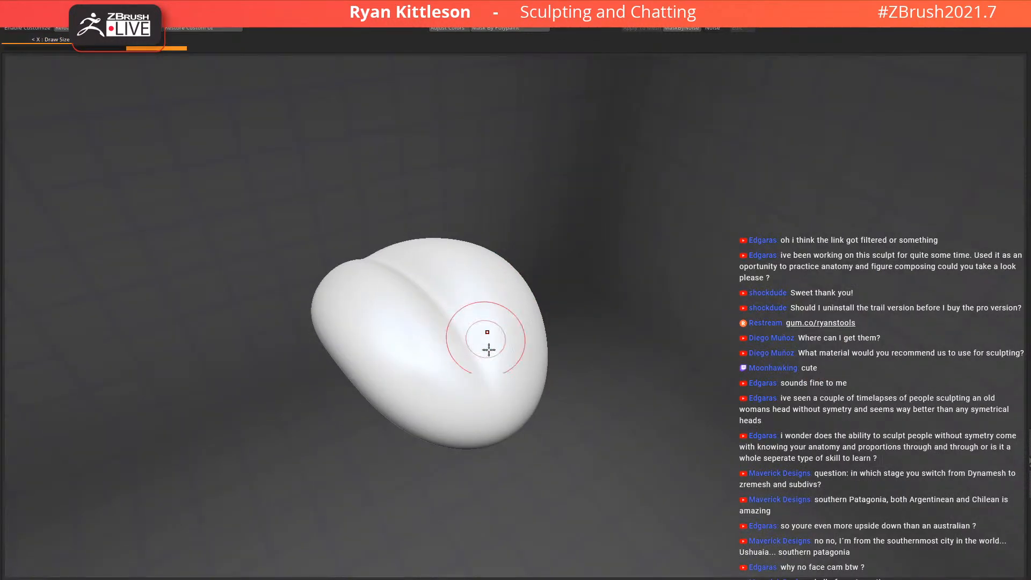
key(ctrl+d)
Sculpt bumpy snow irregularities over the tongue's surface, and show the whole scene again
key(shift+f)
key(shift+f)
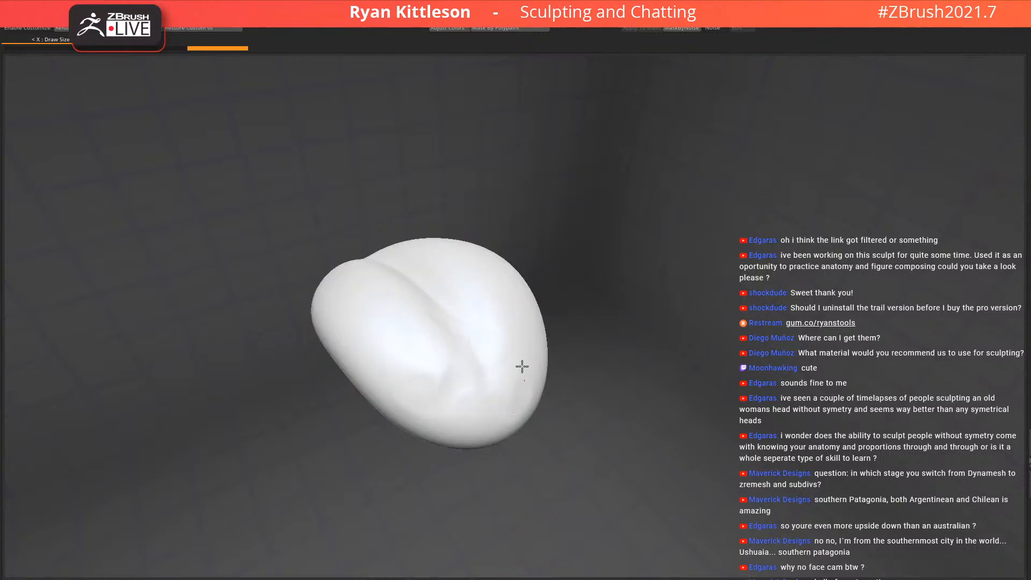
drag(408, 311, 340, 313)
right_drag(375, 257, 422, 263)
mouse_move(422, 262)
mouse_down()
mouse_move(459, 286)
mouse_move(354, 357)
mouse_move(421, 302)
mouse_move(468, 406)
mouse_move(456, 409)
mouse_up()
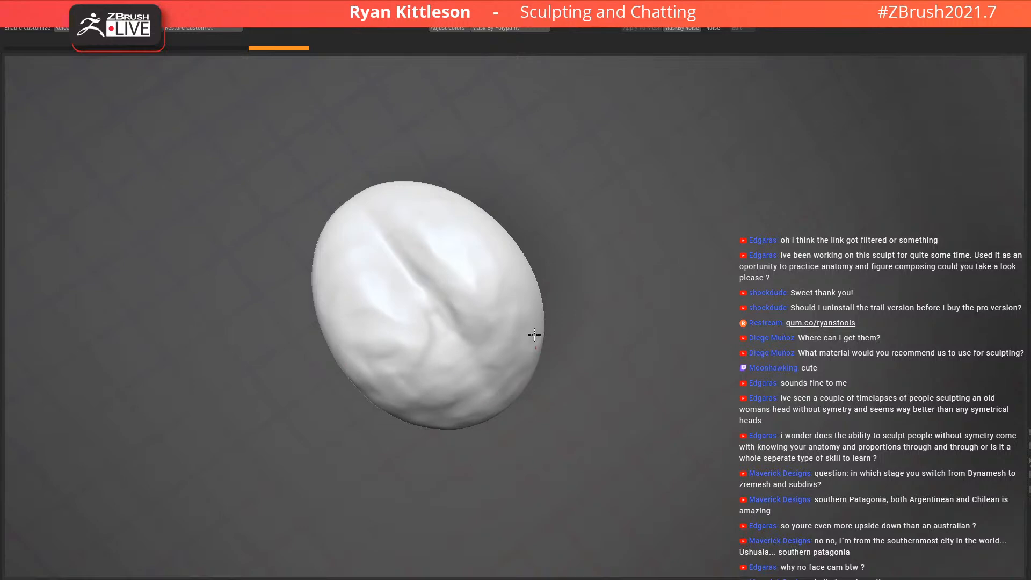
drag(499, 333, 464, 366)
mouse_move(561, 343)
mouse_down()
mouse_move(516, 317)
mouse_move(451, 253)
mouse_up()
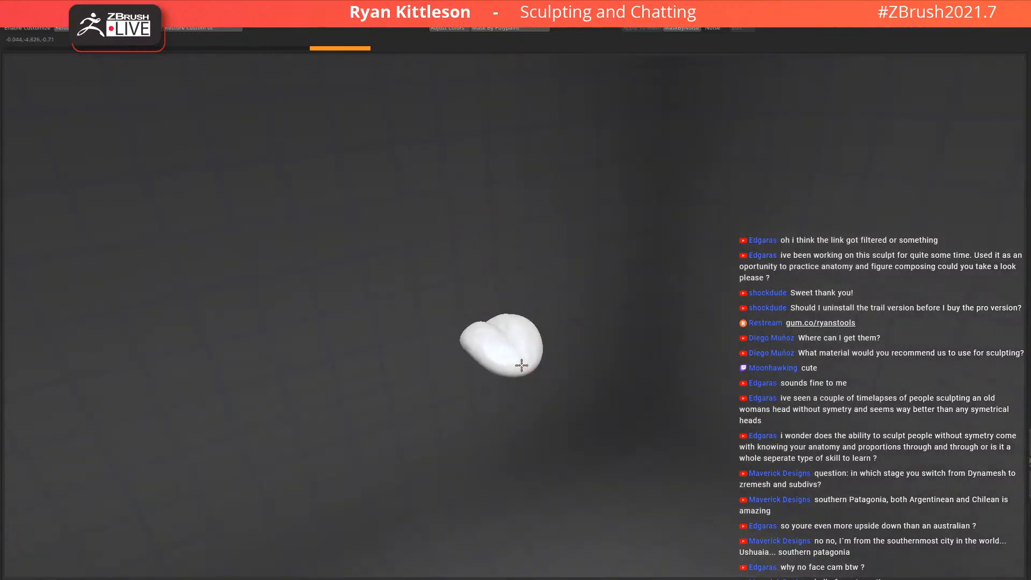
drag(536, 373, 552, 369)
key(ctrl+shift+s)
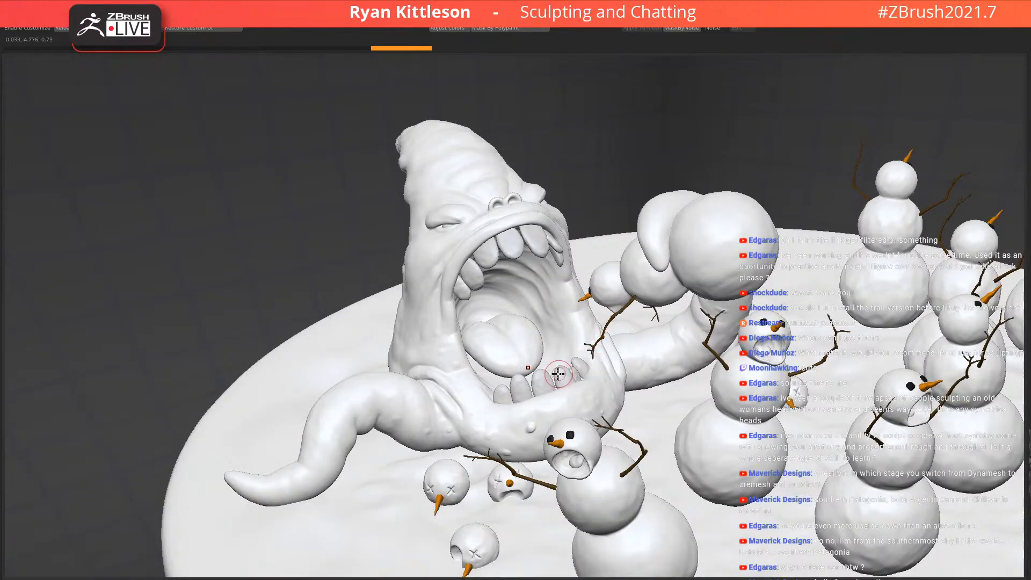
Select the round snow base and examine its surface from above, both alone and with all the figures shown
ctrl+right_drag(572, 392, 577, 327)
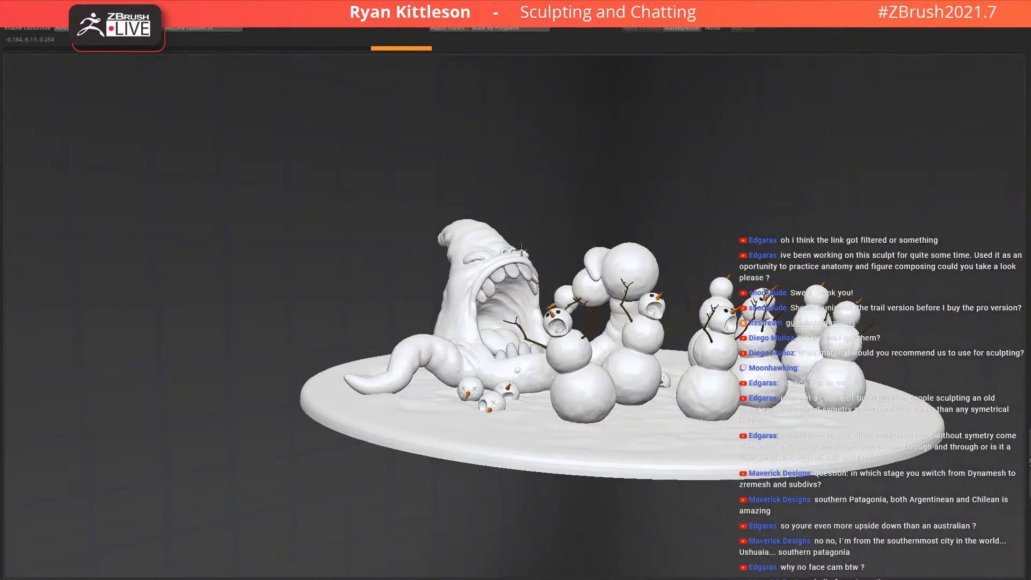
right_drag(522, 250, 591, 290)
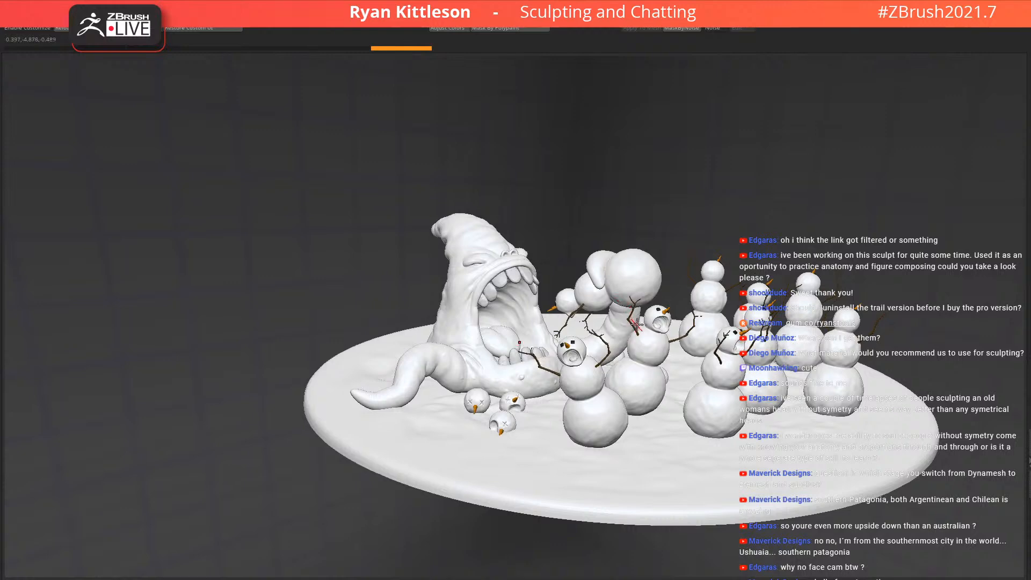
alt+right_drag(635, 325, 572, 293)
alt+click(589, 415)
key(alt+s)
right_drag(552, 380, 537, 251)
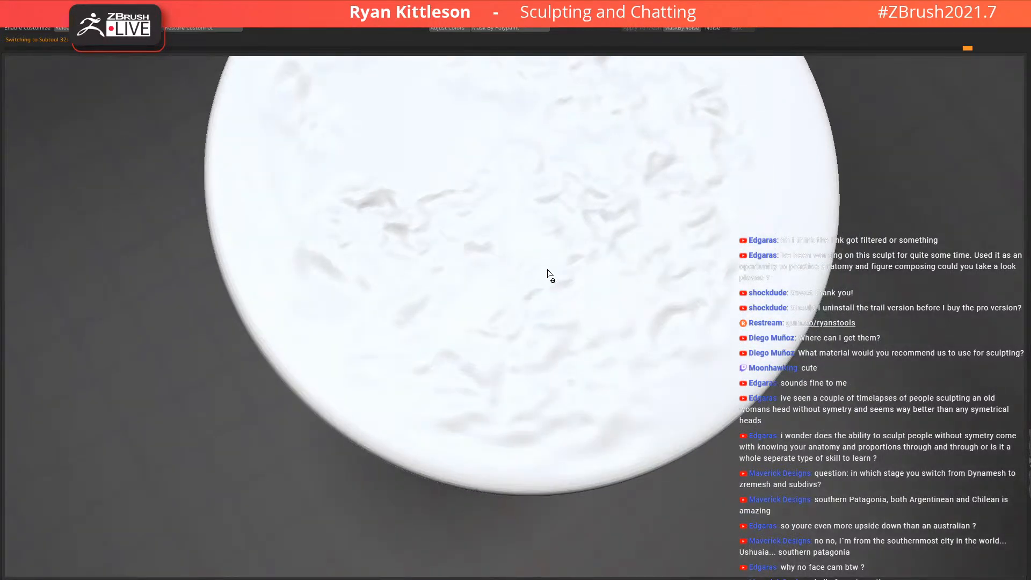
key(alt+s)
right_drag(481, 215, 482, 233)
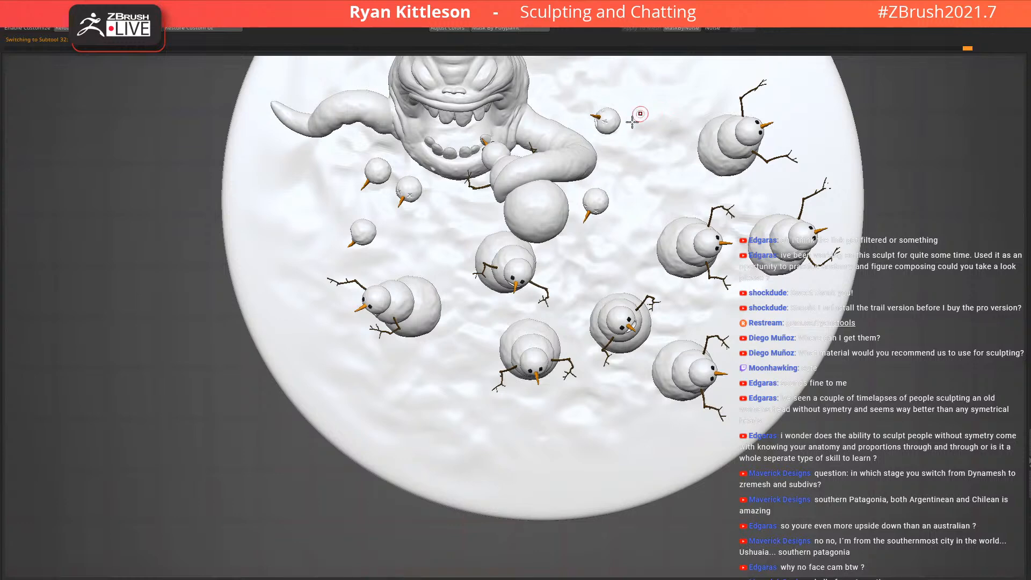
alt+right_drag(516, 294, 544, 325)
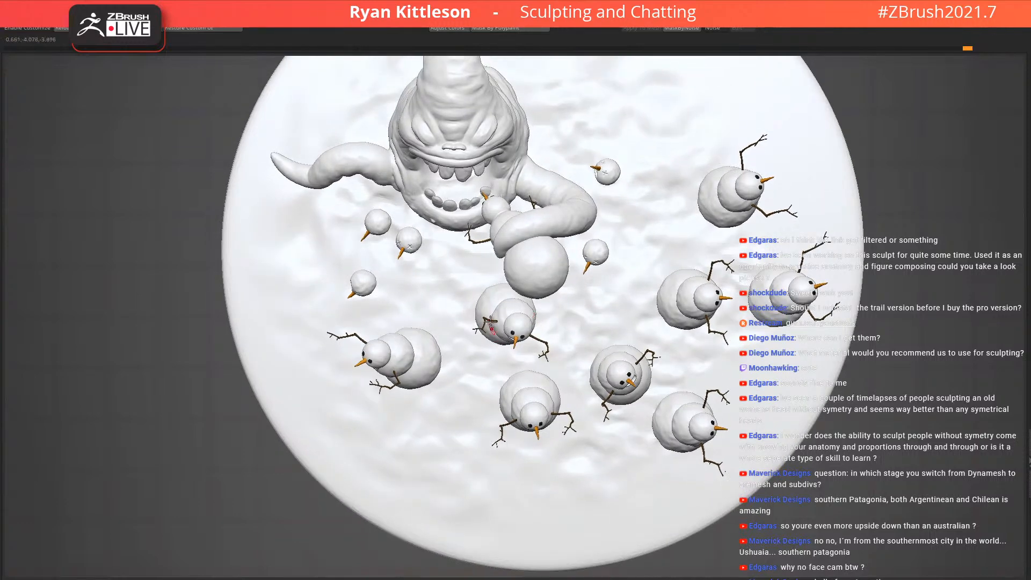
Choose the Flatten sculpting brush for working on the round snow base
key(b)
key(m)
key(v)
key(b)
key(f)
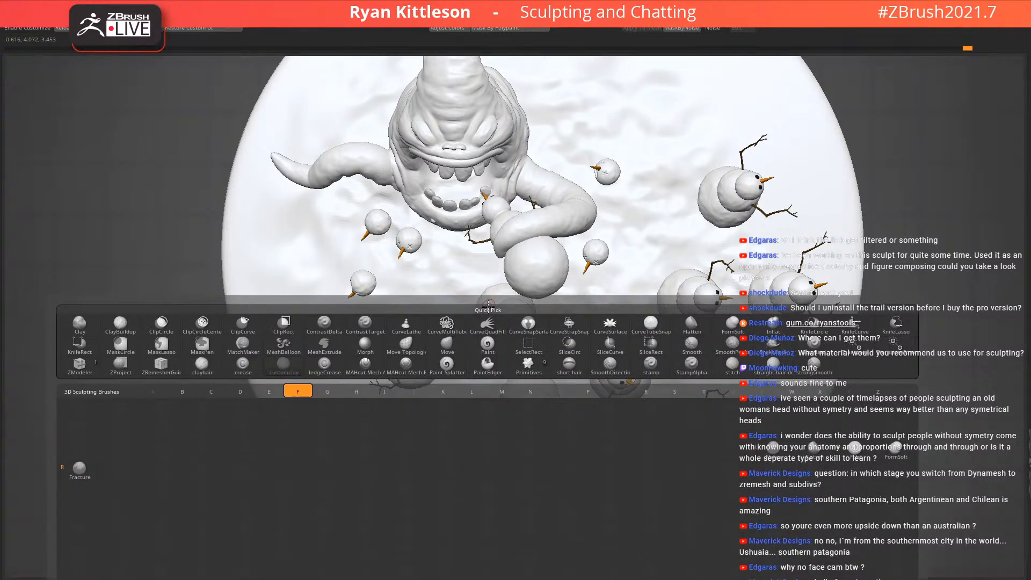
key(a)
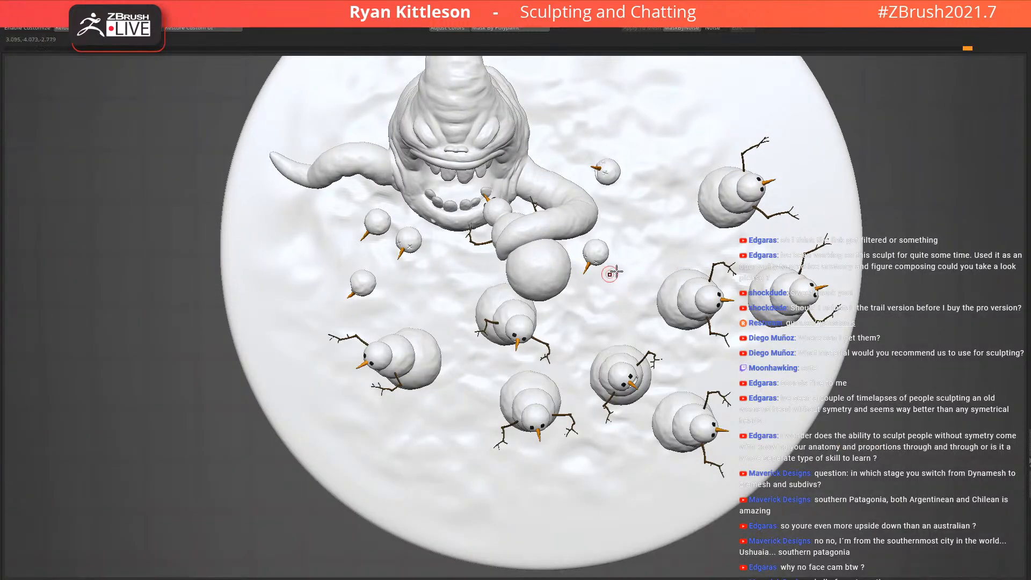
Examine the snow base and the figures on it from raised, edge-on and front three-quarter angles
right_drag(574, 276, 572, 246)
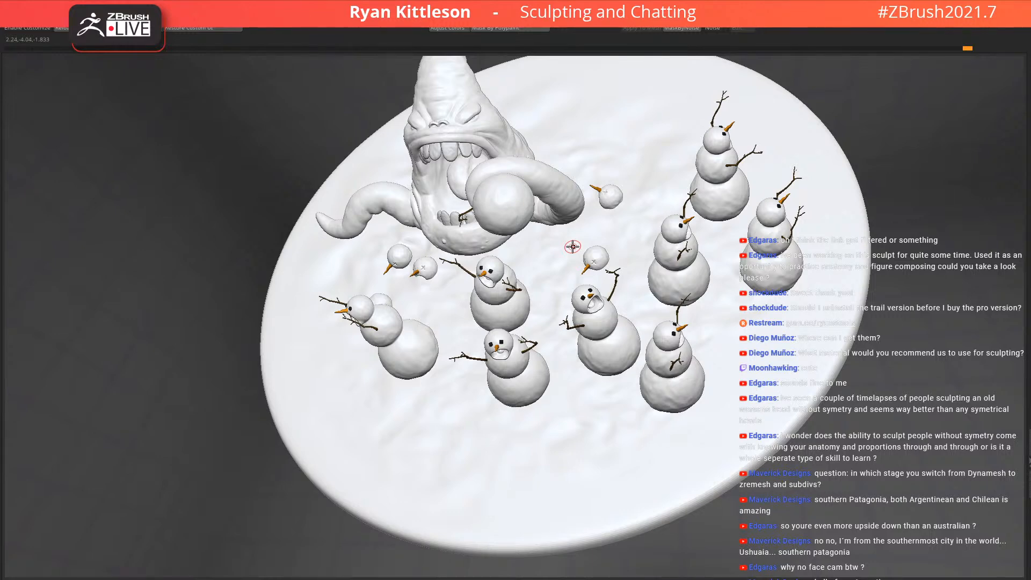
right_drag(520, 215, 540, 231)
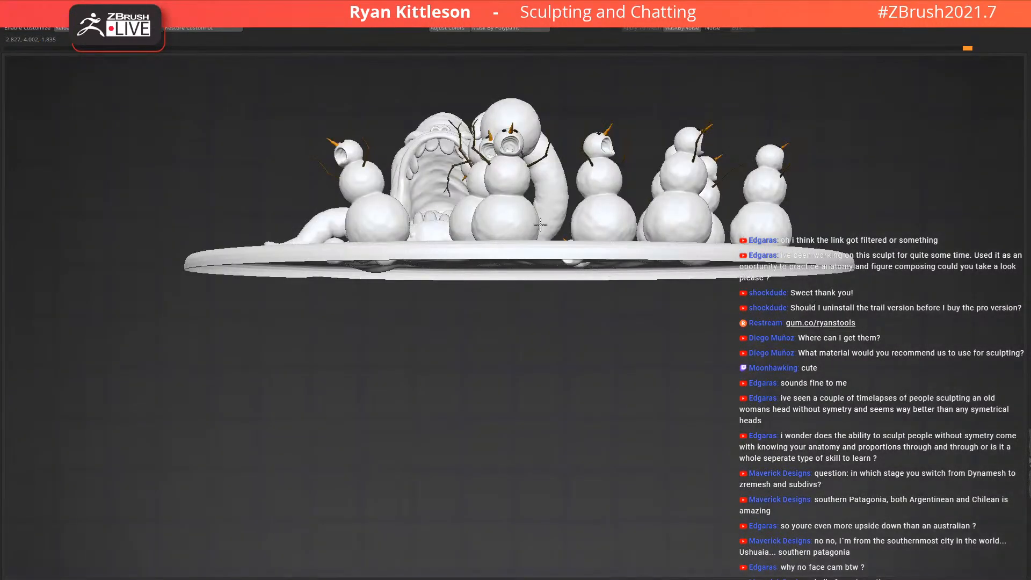
mouse_move(461, 194)
right_down()
mouse_move(483, 241)
mouse_move(433, 263)
mouse_move(499, 260)
right_up()
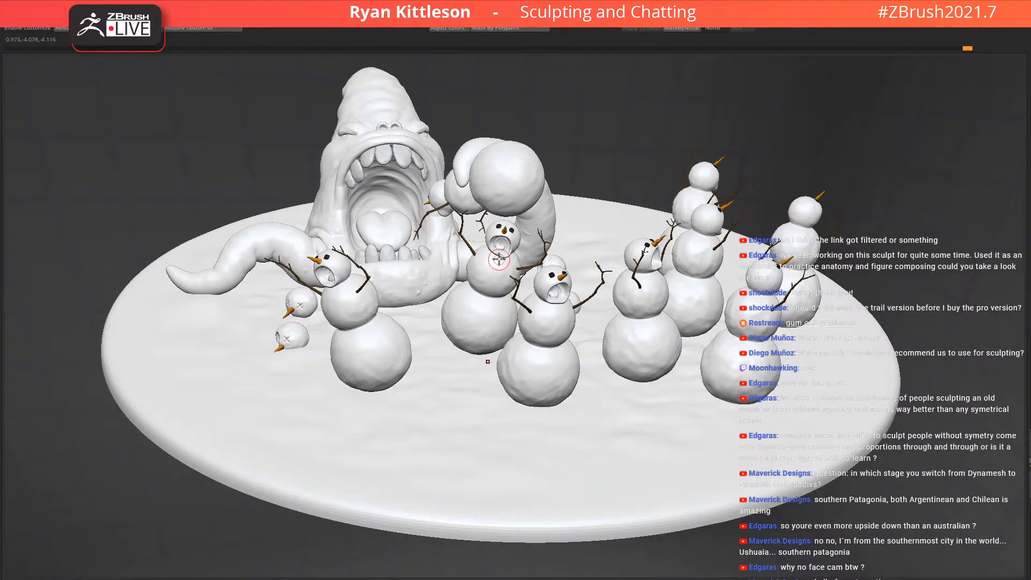
right_drag(485, 212, 563, 249)
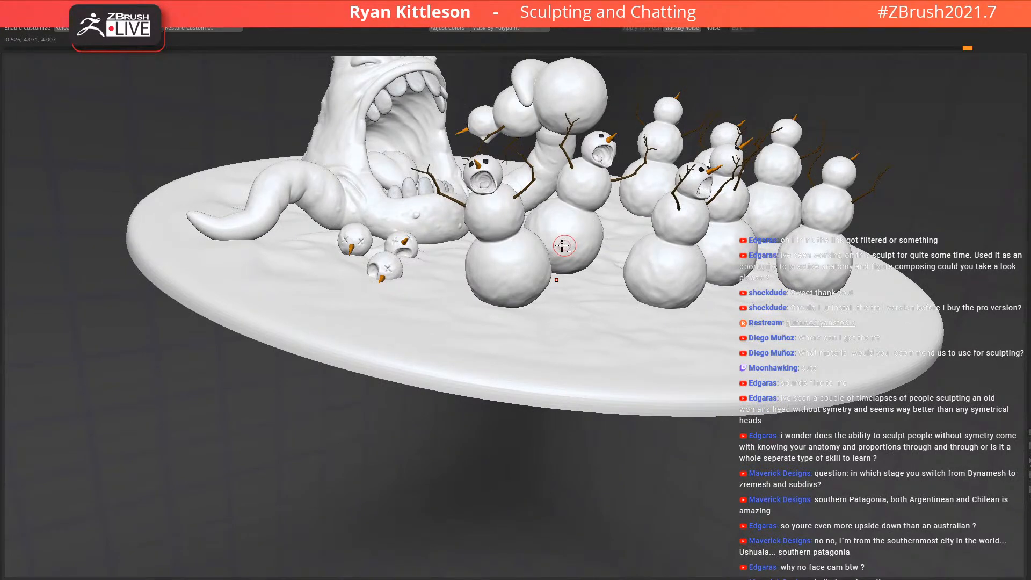
Switch to KeyShot and maximize the output window of the snowmonster.348.png render
key(alt+Tab)
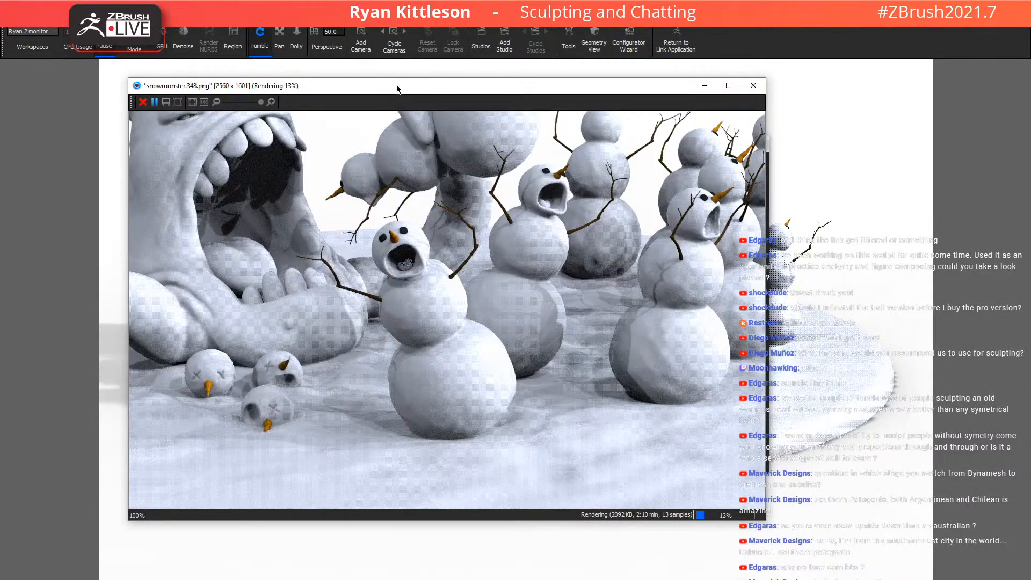
drag(384, 86, 459, 83)
click(806, 86)
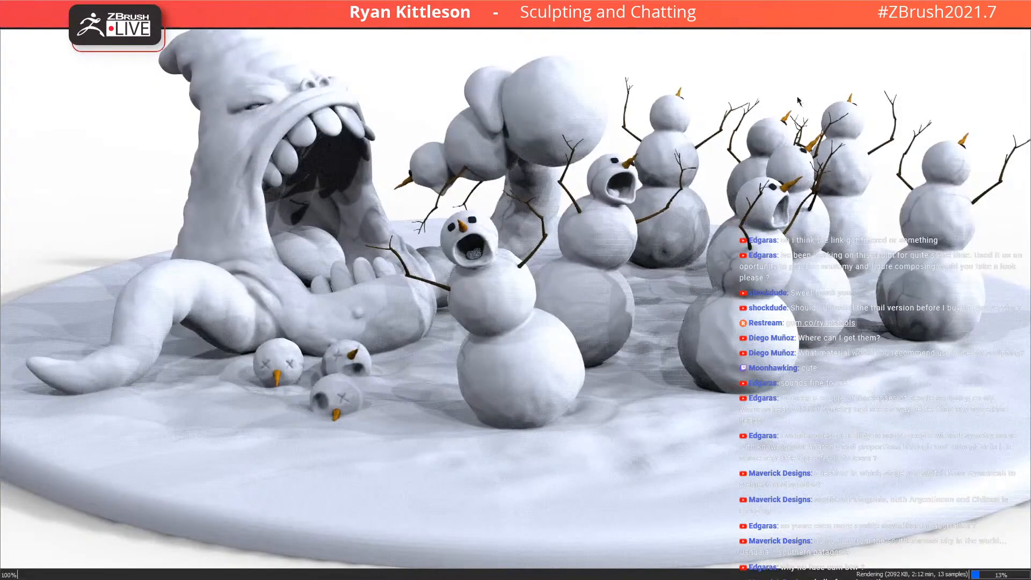
Inspect the render at 100%, covering the monster, the fallen heads, the snowmen and the front edge of the base
drag(682, 317, 594, 325)
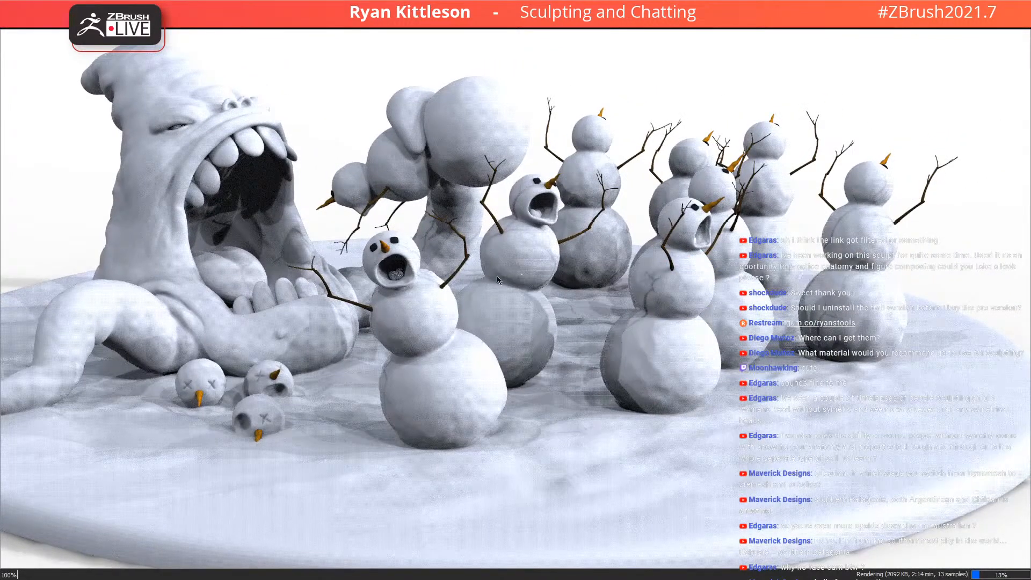
drag(471, 301, 443, 333)
middle_drag(402, 354, 528, 273)
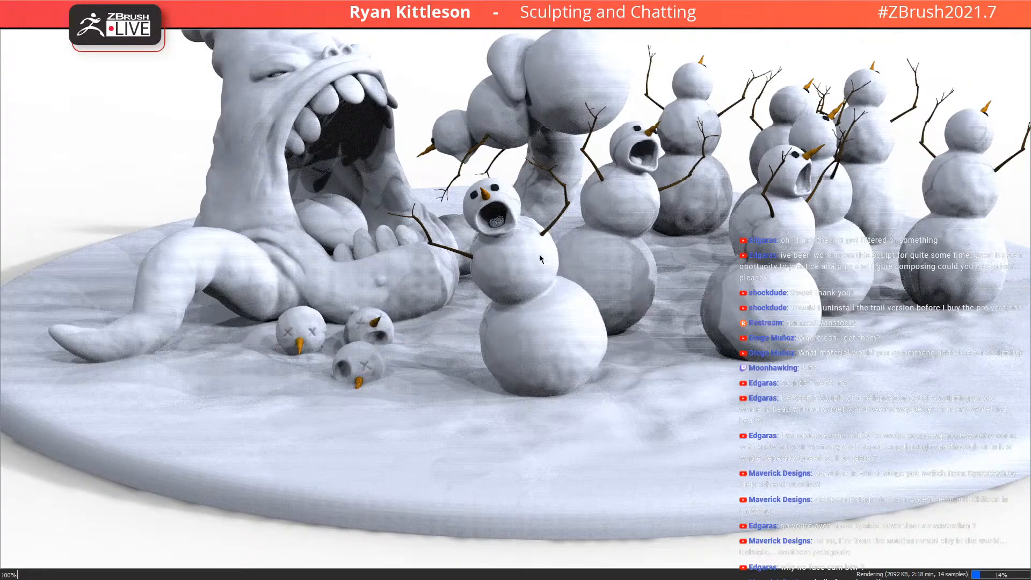
drag(537, 249, 531, 283)
drag(638, 303, 569, 319)
drag(535, 286, 565, 328)
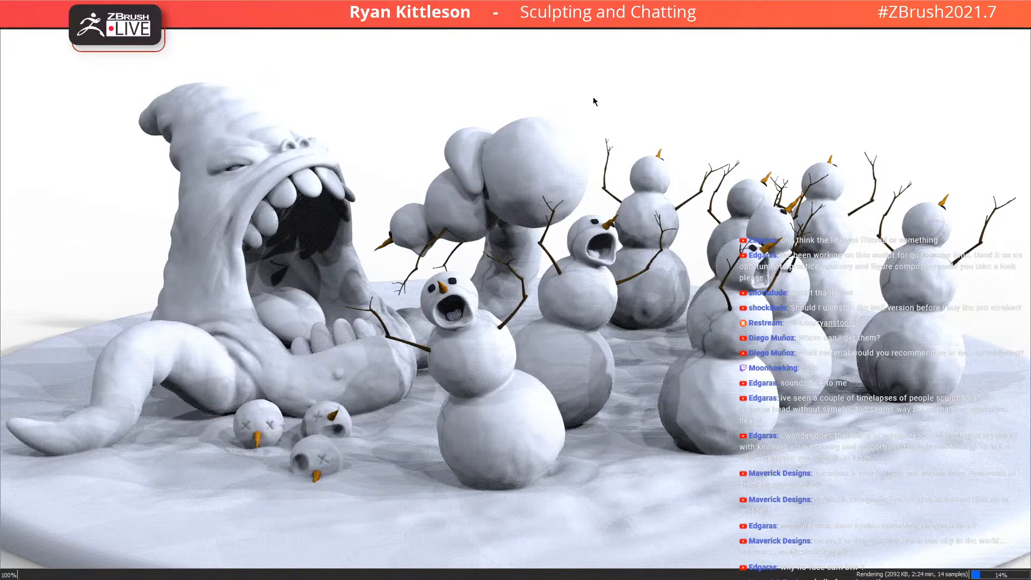
Return to ZBrush and view the whole monster and snowmen scene from a low front angle similar to the render
key(alt+Tab)
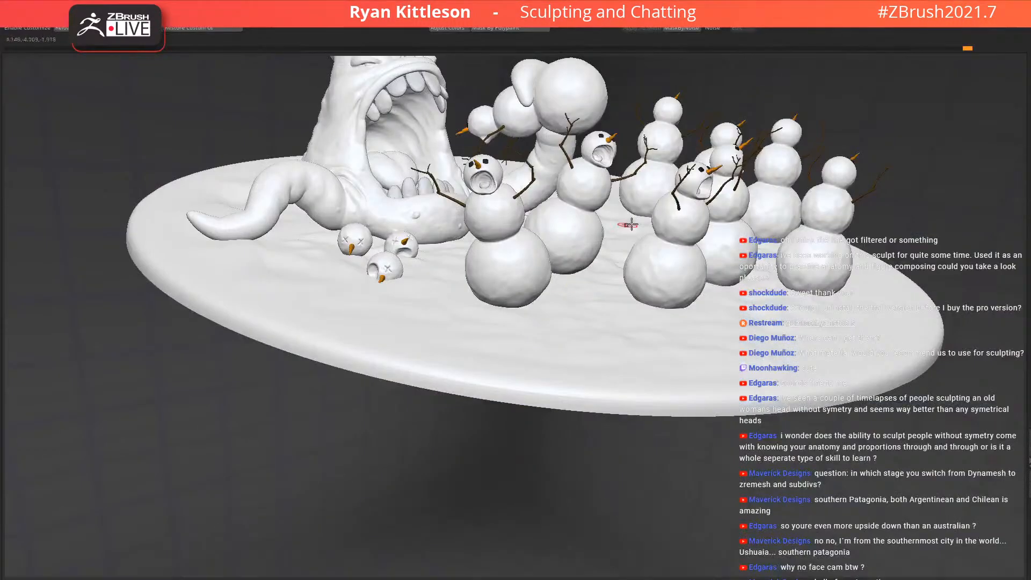
ctrl+right_drag(614, 211, 602, 199)
alt+right_drag(634, 156, 609, 311)
right_drag(540, 306, 535, 281)
right_drag(602, 285, 562, 282)
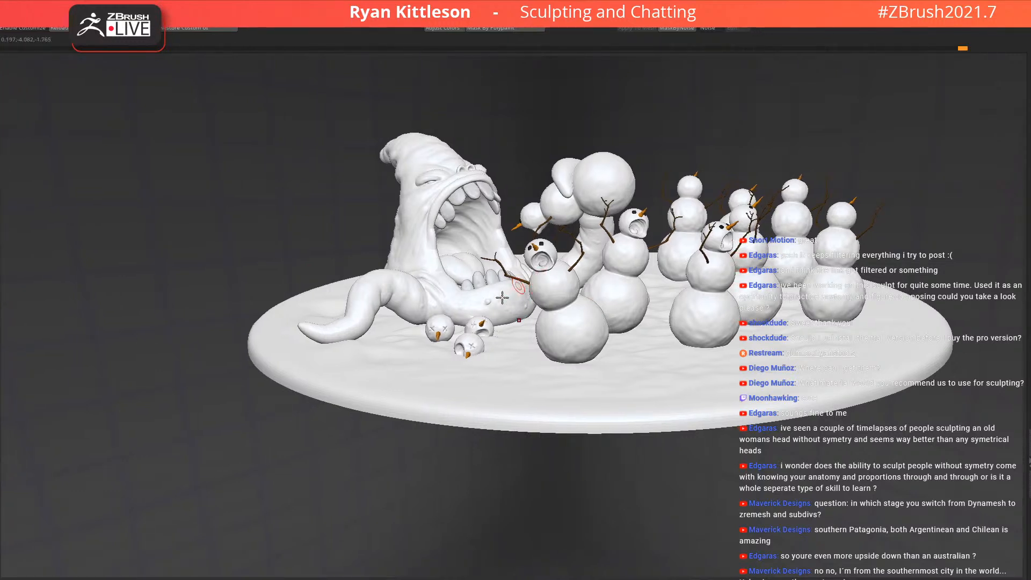
alt+right_drag(505, 297, 455, 317)
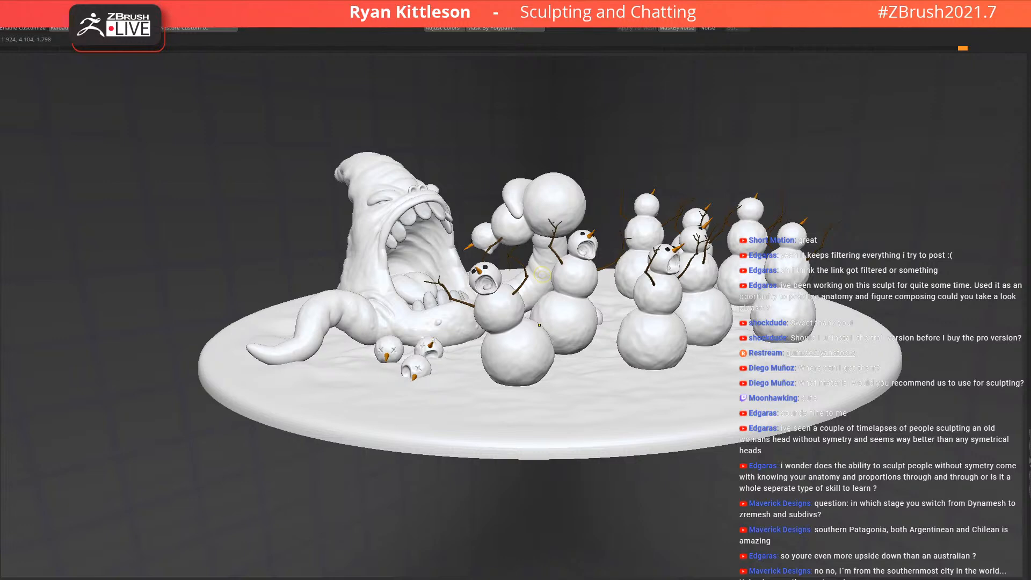
Switch to the KeyShot render and review the overall composition at zoom levels between 62% and 82%
key(alt+Tab)
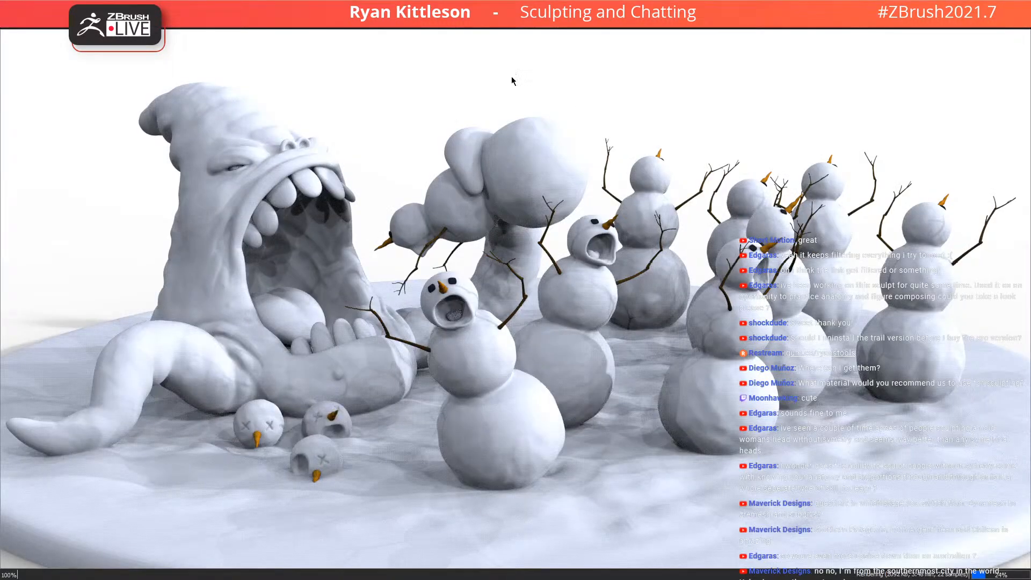
scroll(515, 322, down, 3)
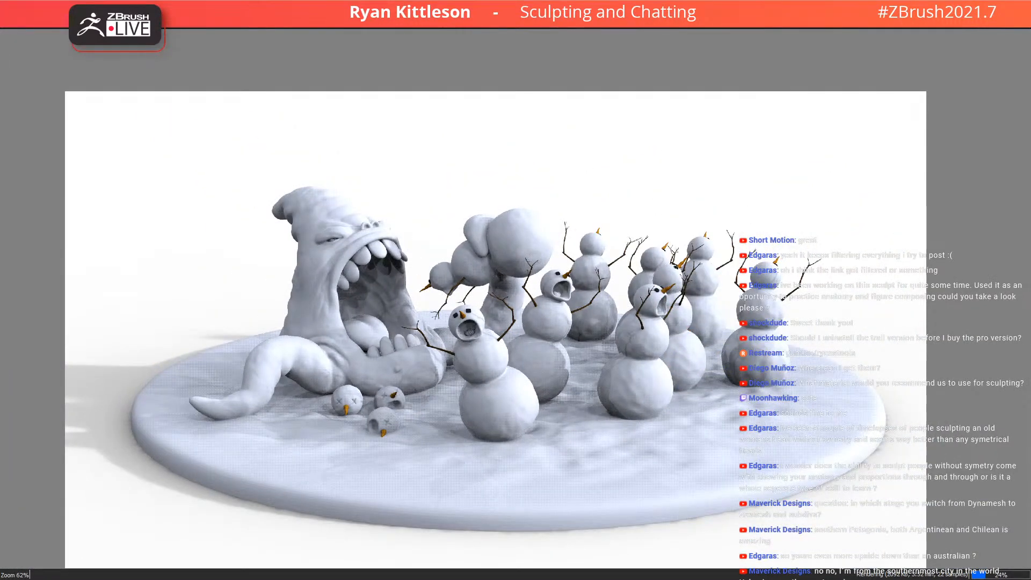
scroll(498, 308, up, 1)
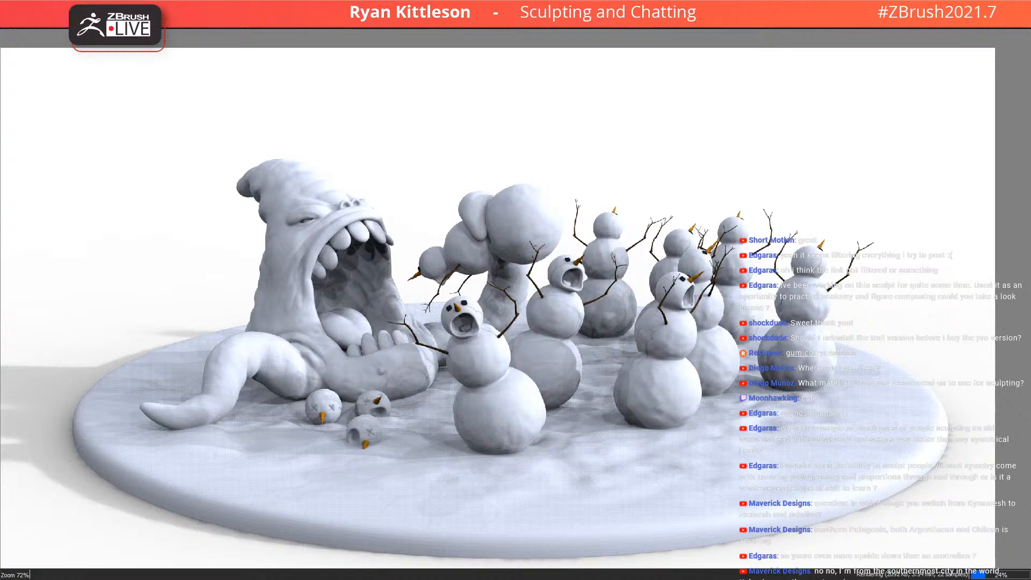
scroll(498, 309, up, 1)
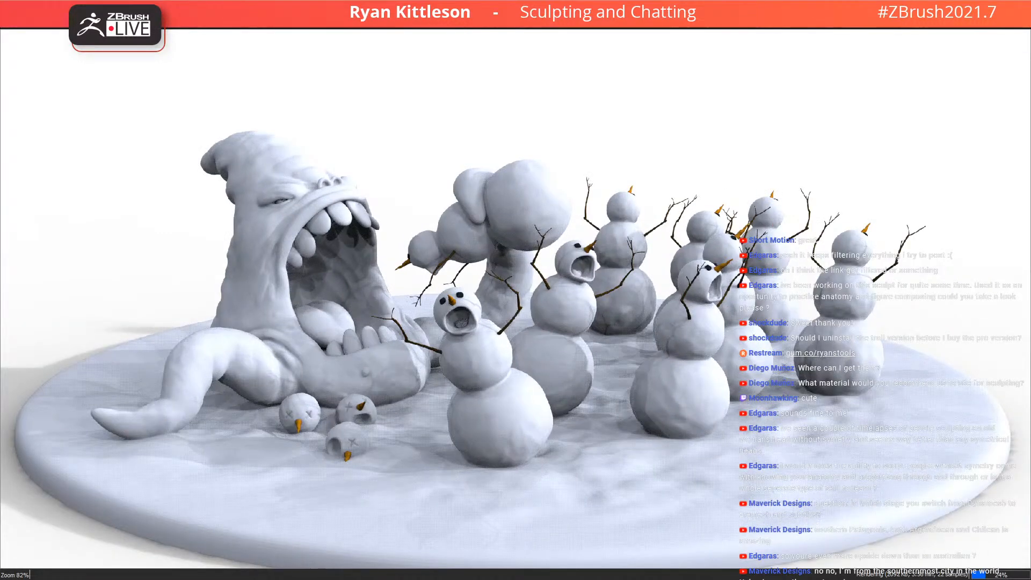
scroll(497, 309, down, 2)
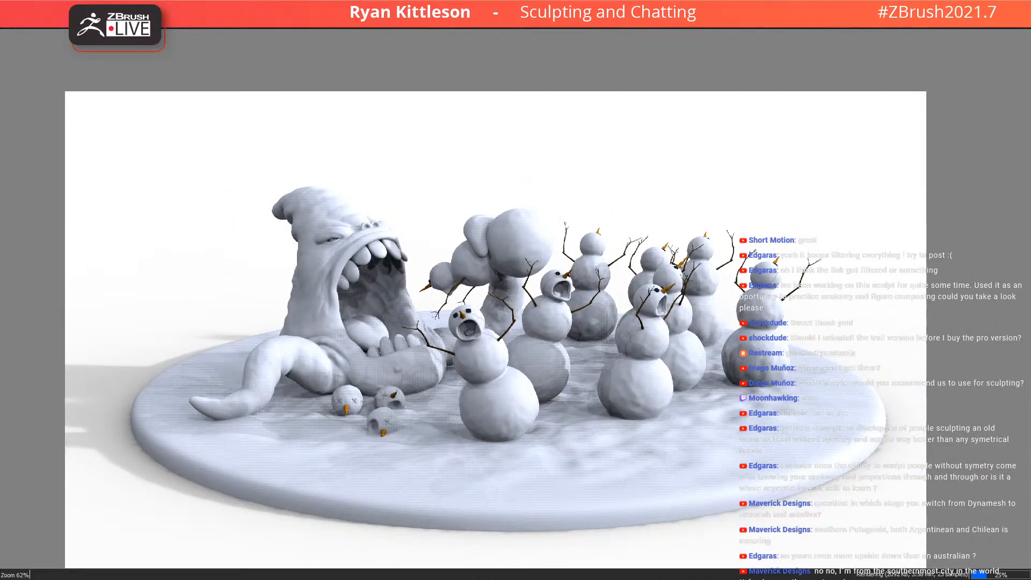
scroll(498, 309, up, 1)
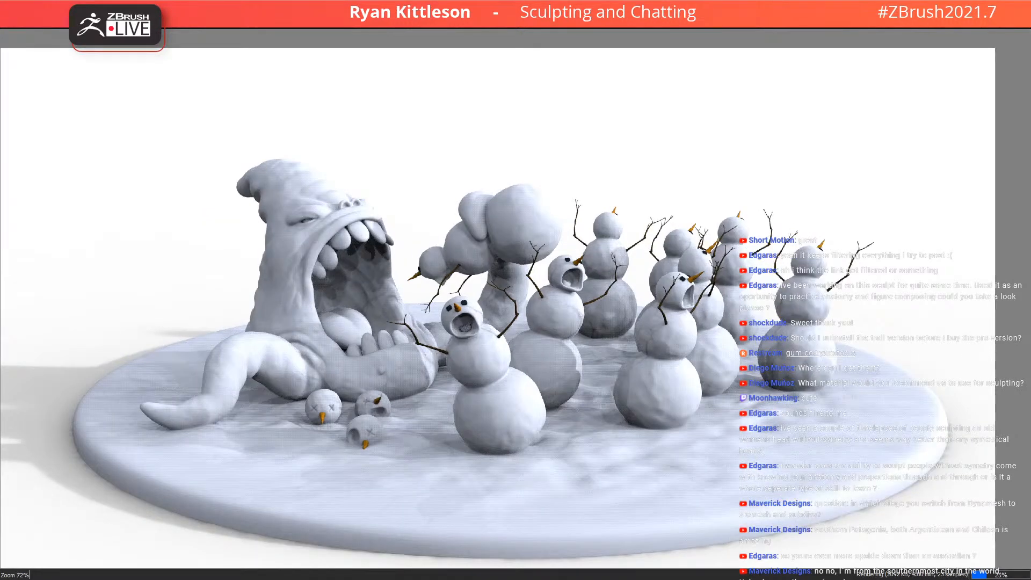